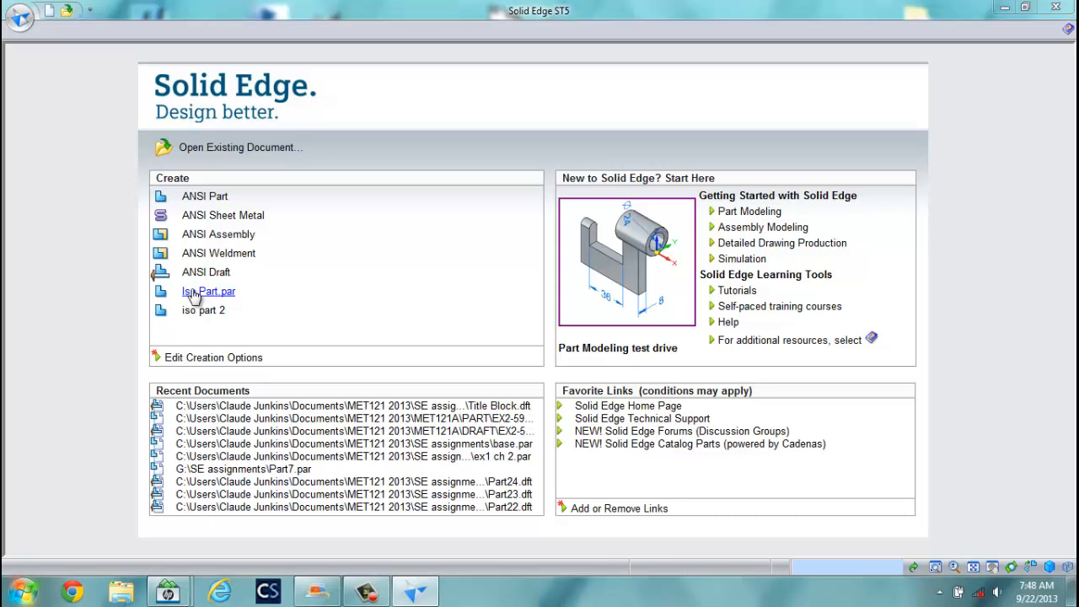
Create a new part from the Iso Part.par template.
{"action": "left_click", "coordinate": [202, 292]}
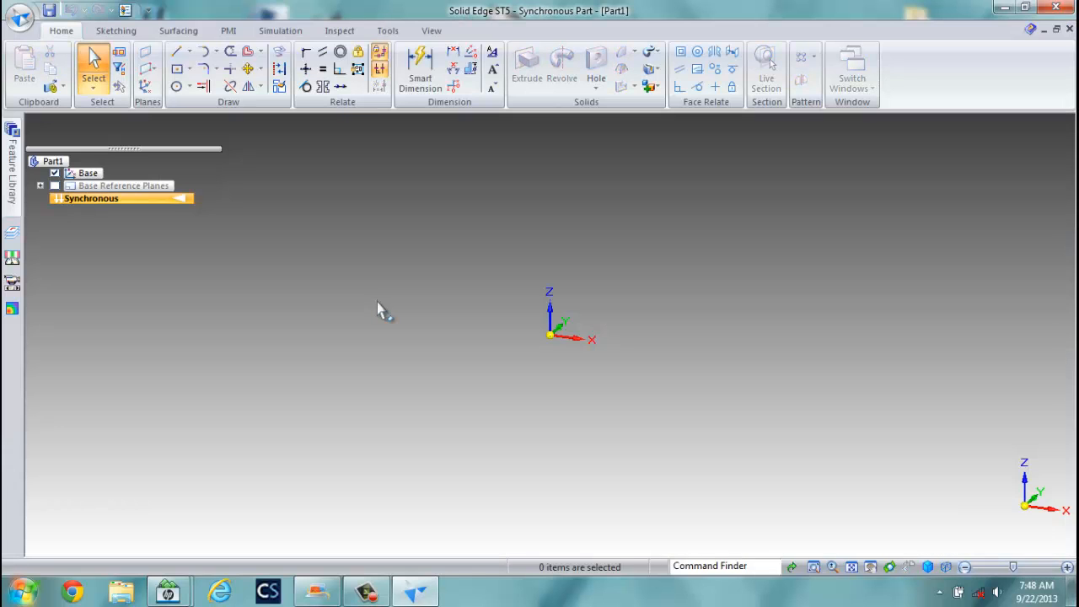
Sketch a 240 × 140 mm rectangle by center at the origin on the locked sketch plane.
{"action": "left_click", "coordinate": [178, 72]}
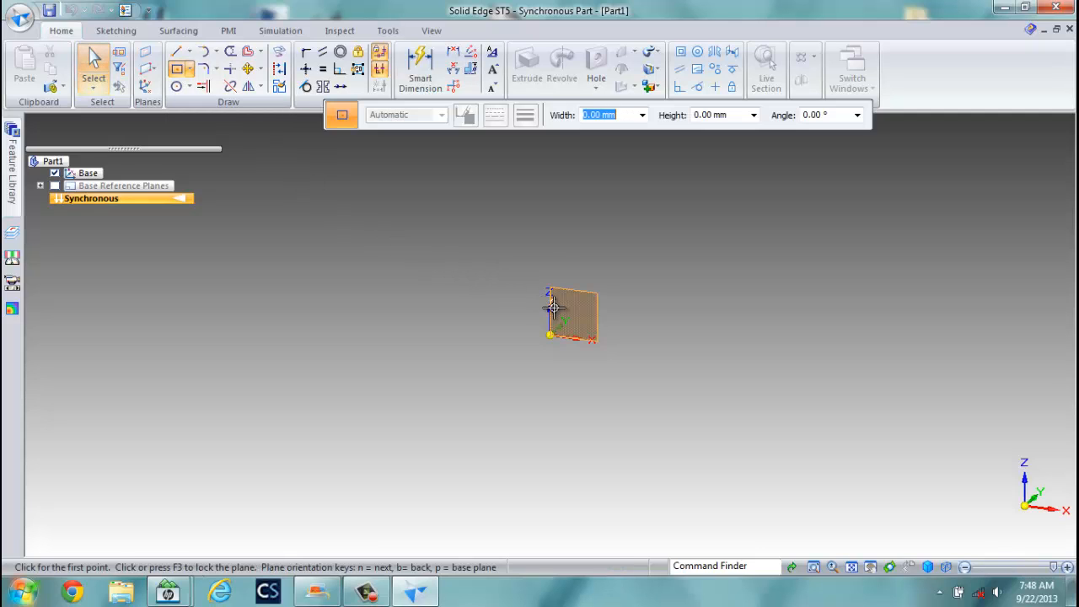
{"action": "left_click", "coordinate": [553, 305]}
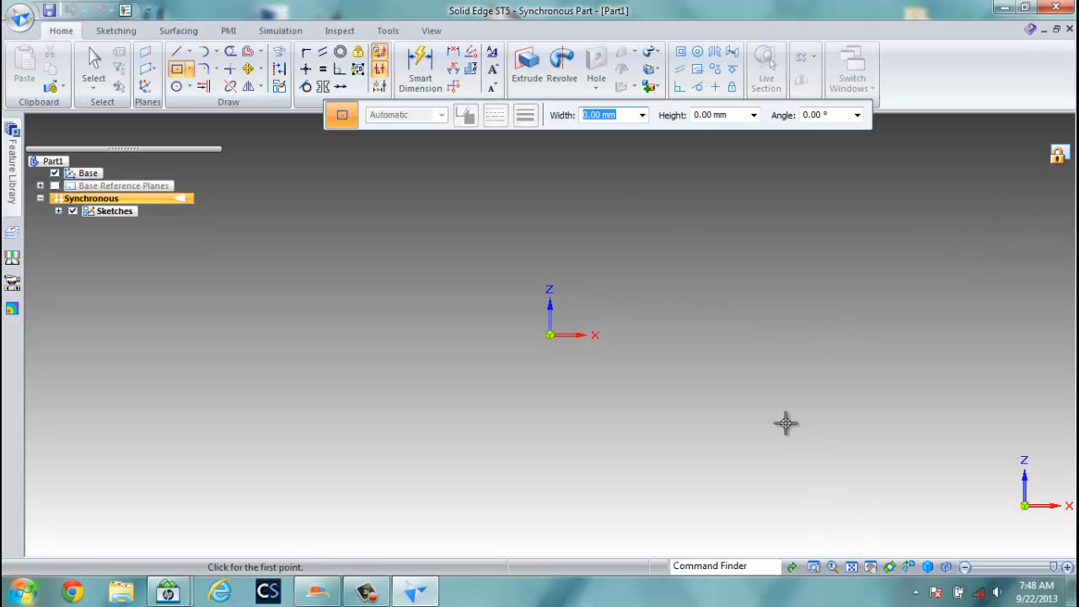
{"action": "left_click", "coordinate": [550, 335]}
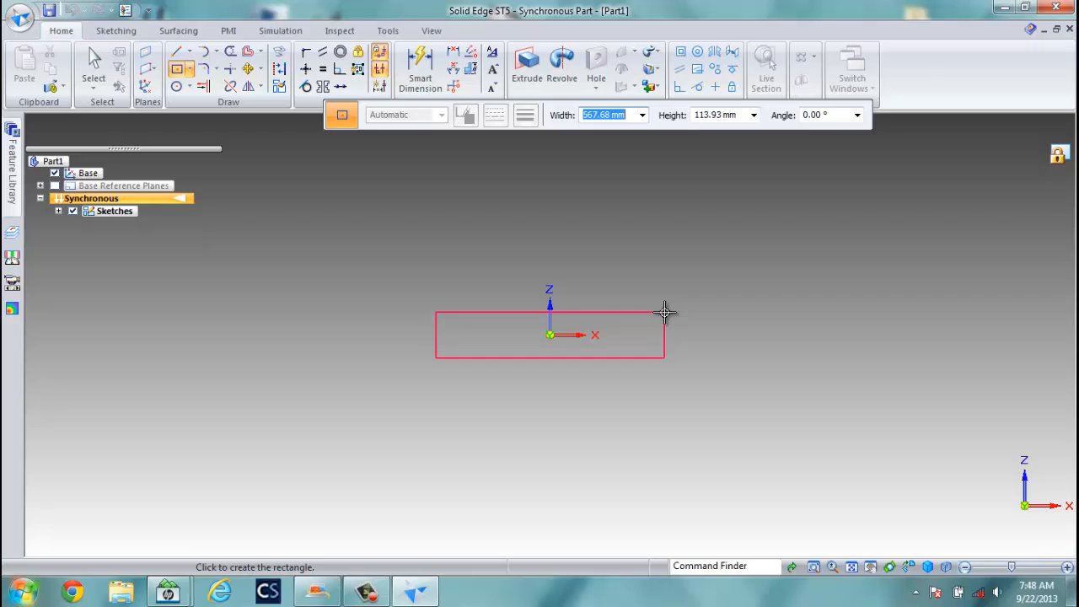
{"action": "type", "text": "240"}
{"action": "key", "text": "Tab"}
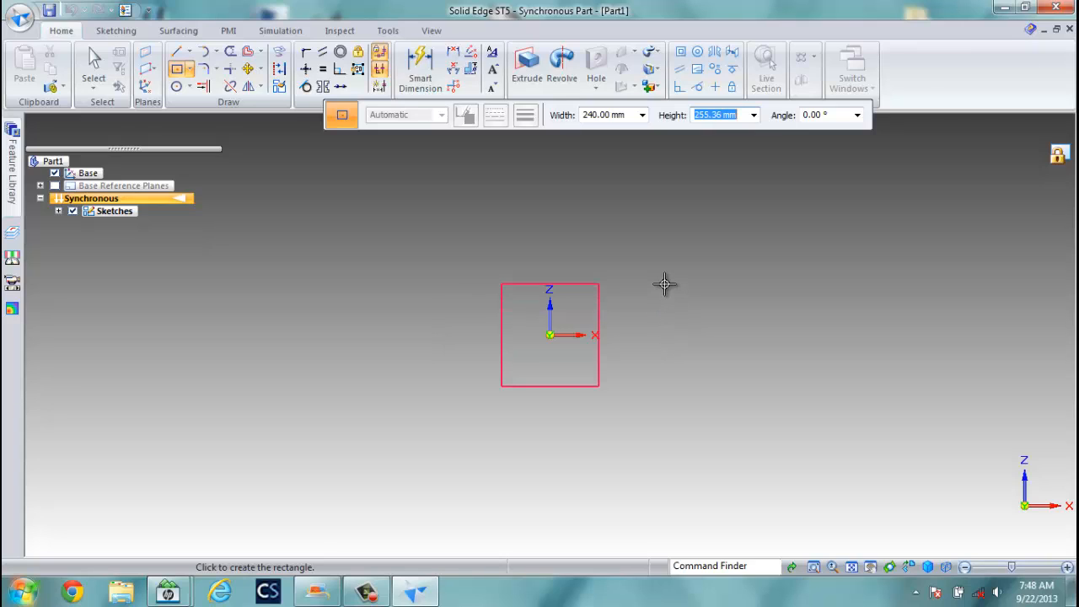
{"action": "type", "text": "140"}
{"action": "key", "text": "Tab"}
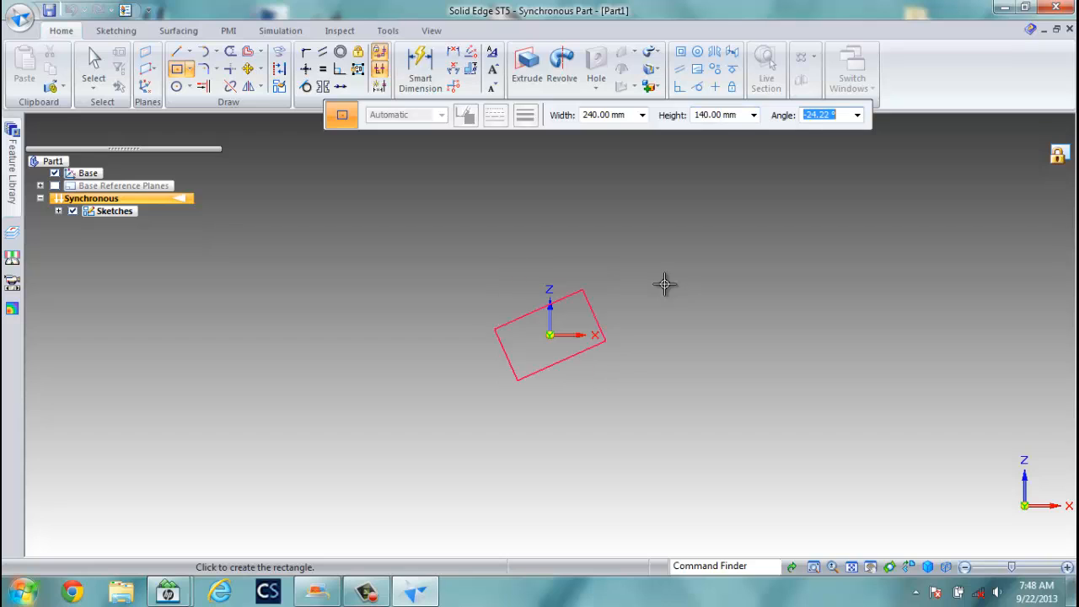
{"action": "left_click", "coordinate": [682, 336]}
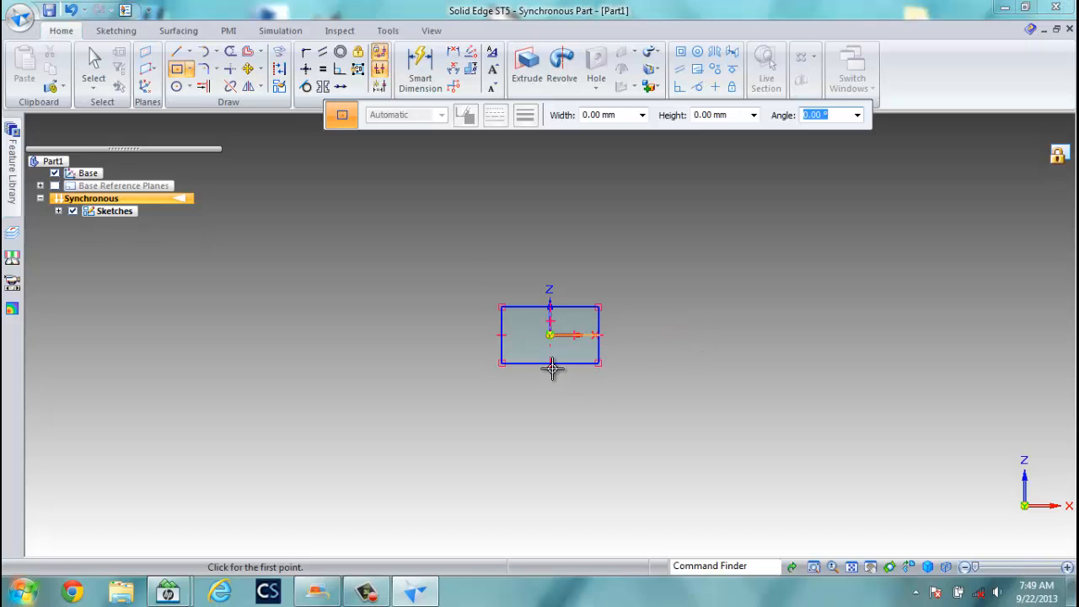
{"action": "scroll", "coordinate": [559, 342], "scroll_direction": "up", "scroll_amount": 6}
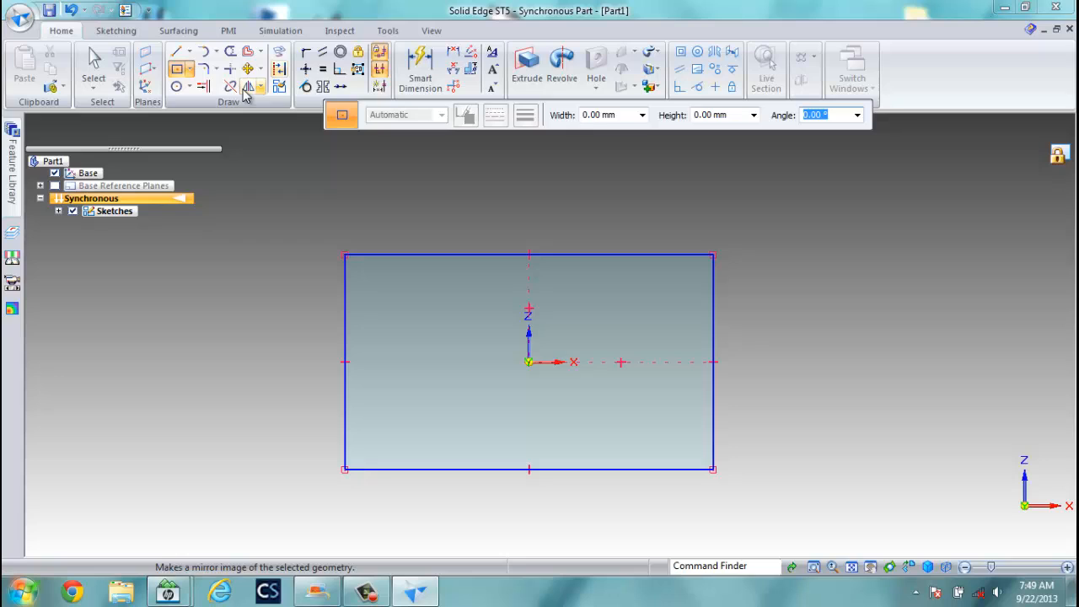
Draw two small center-based squares straddling the rectangle's bottom edge.
{"action": "left_click", "coordinate": [177, 69]}
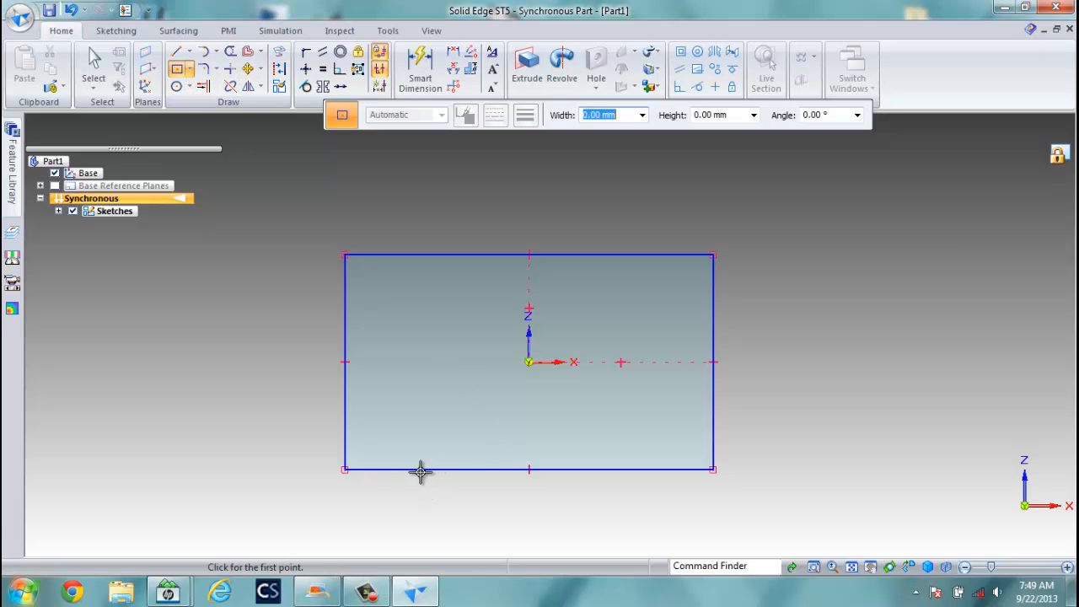
{"action": "left_click", "coordinate": [428, 469]}
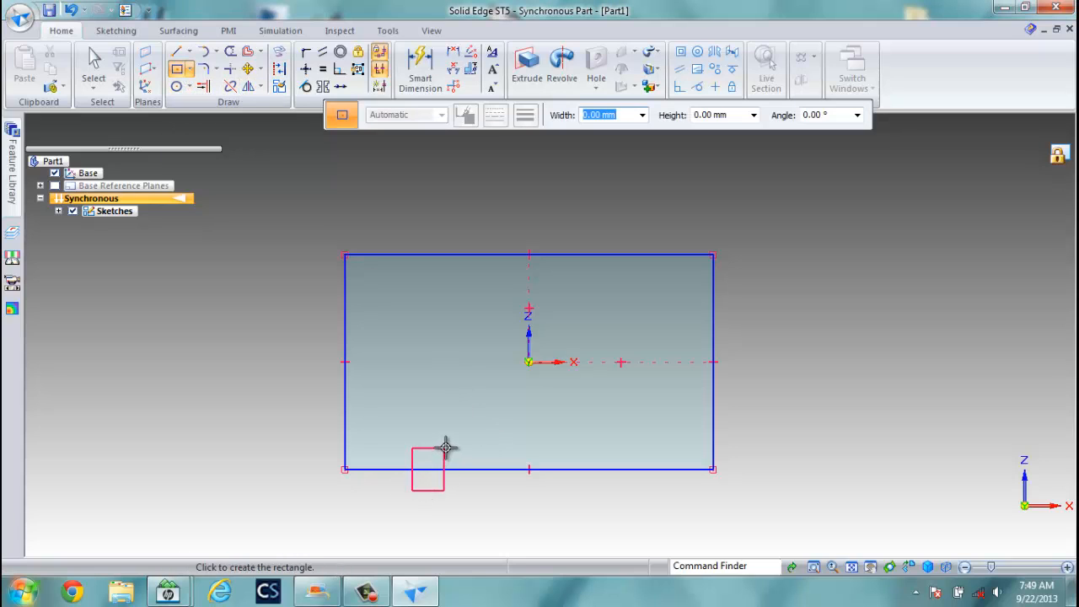
{"action": "left_click", "coordinate": [615, 469]}
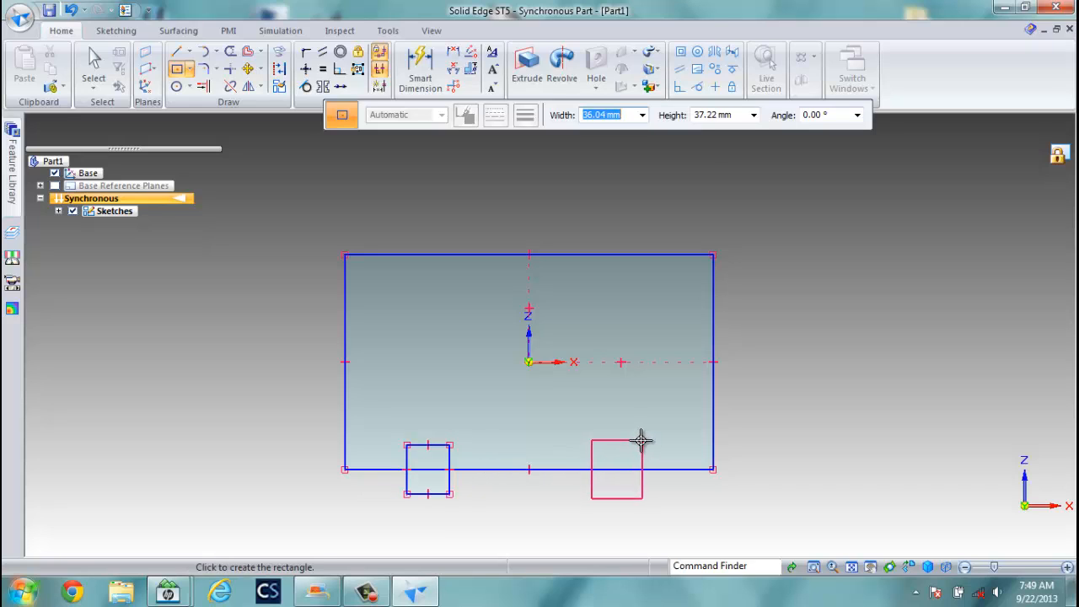
{"action": "left_click", "coordinate": [638, 442]}
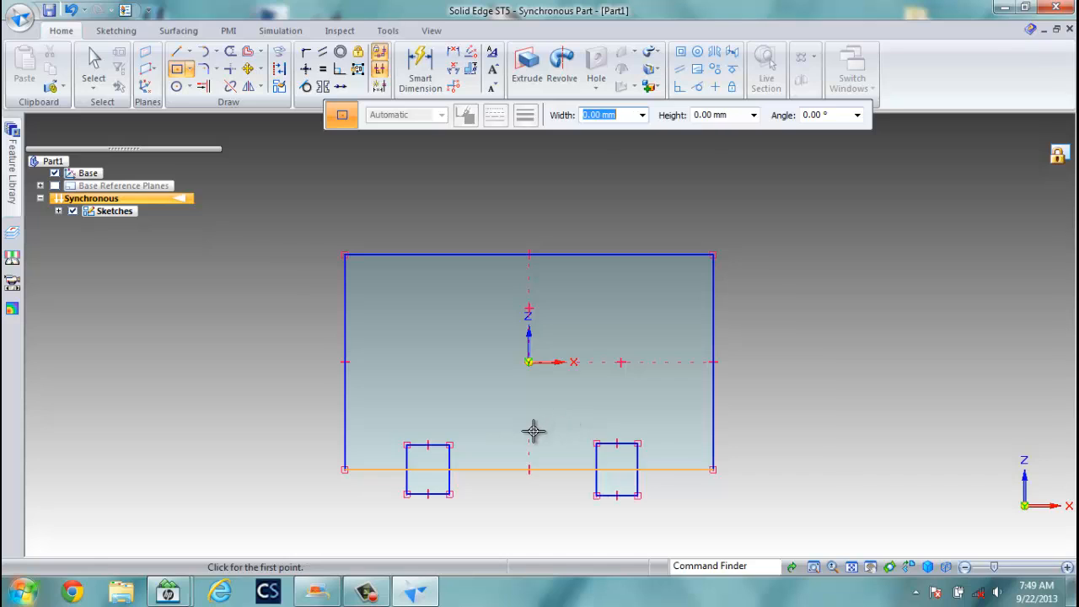
Draw a tab above the top edge with two vertical legs and a semicircular arc.
{"action": "left_click", "coordinate": [179, 53]}
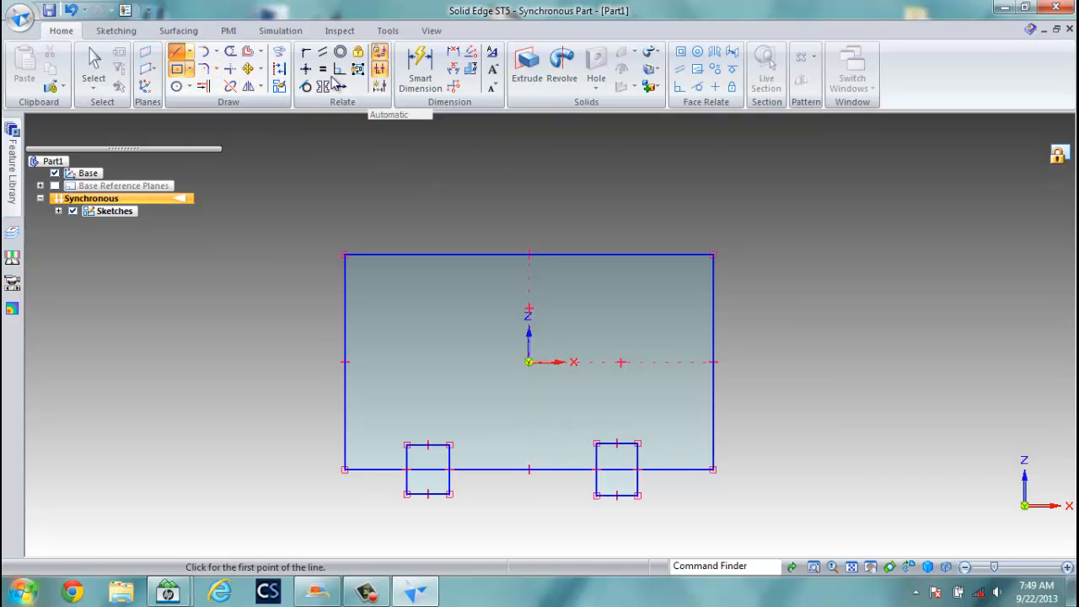
{"action": "left_click", "coordinate": [590, 281]}
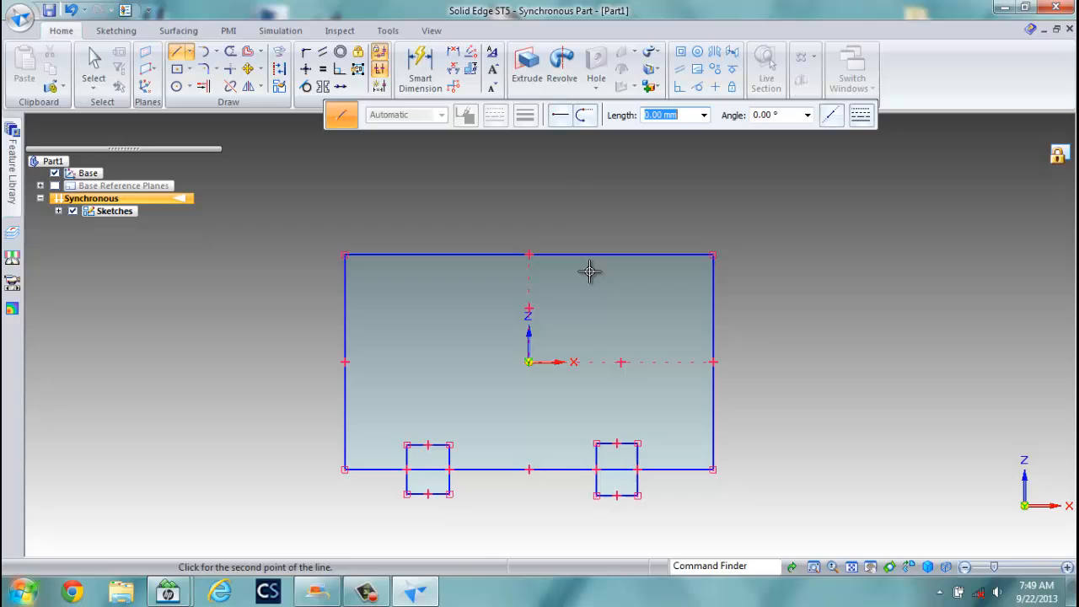
{"action": "left_click", "coordinate": [590, 193]}
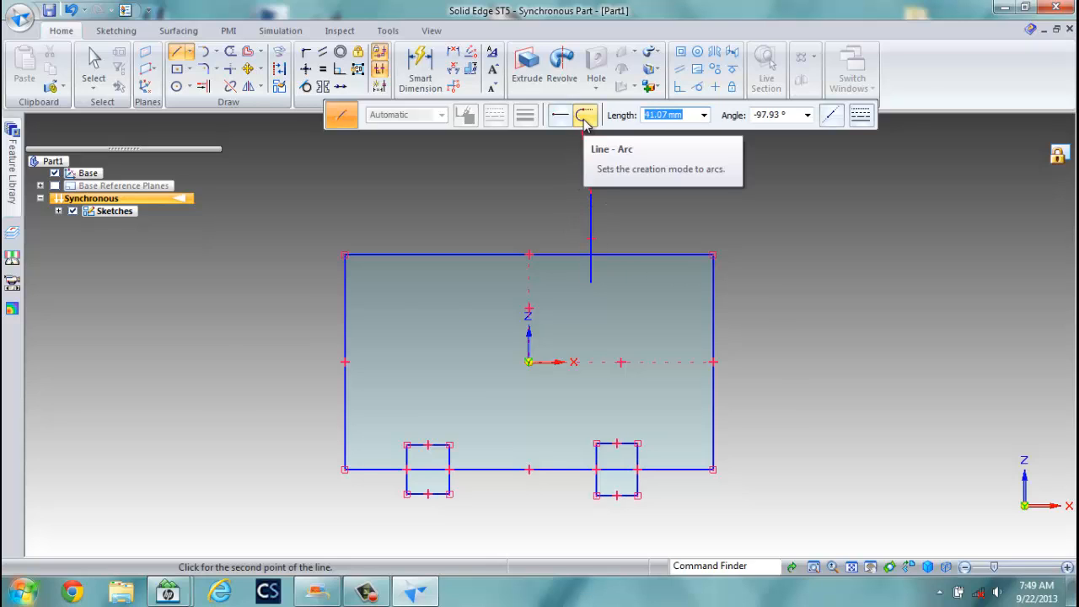
{"action": "left_click", "coordinate": [585, 118]}
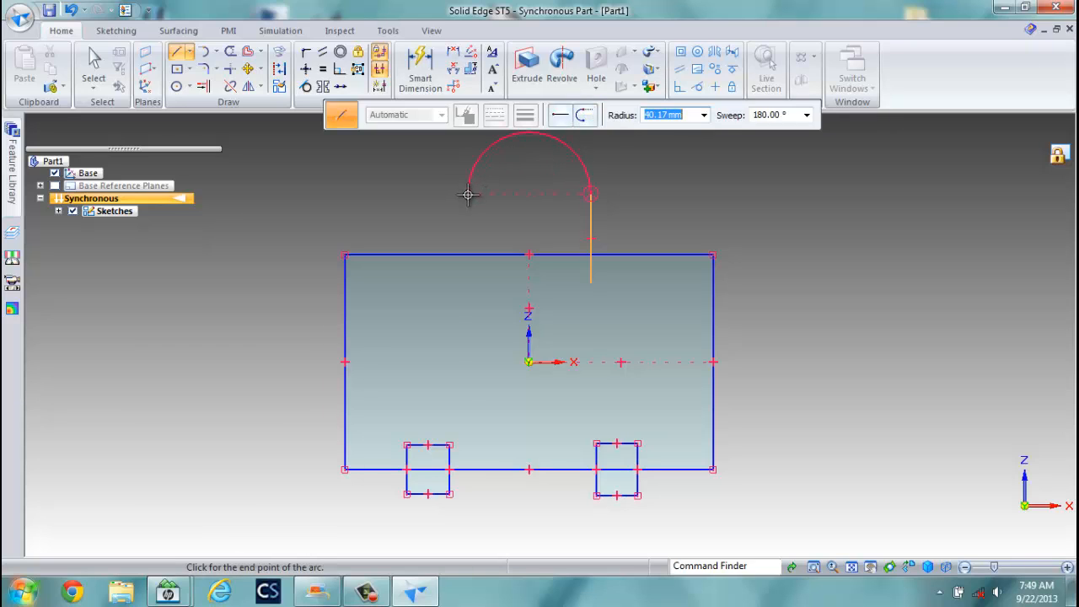
{"action": "left_click", "coordinate": [468, 194]}
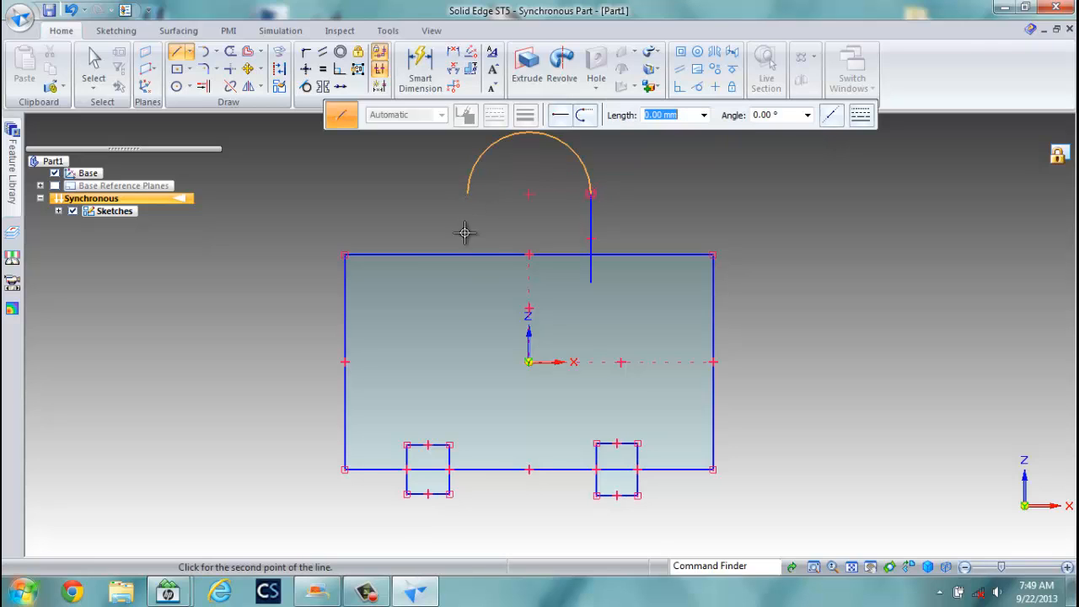
{"action": "left_click", "coordinate": [468, 279]}
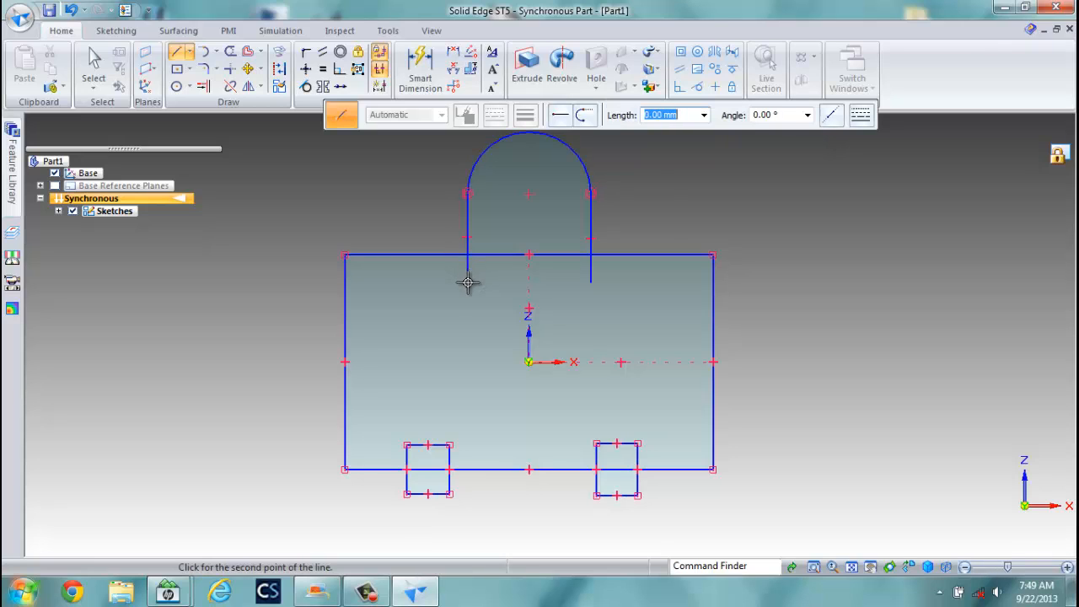
Trim the top edge between the tab legs and the right leg's leftover stub.
{"action": "right_click", "coordinate": [286, 264]}
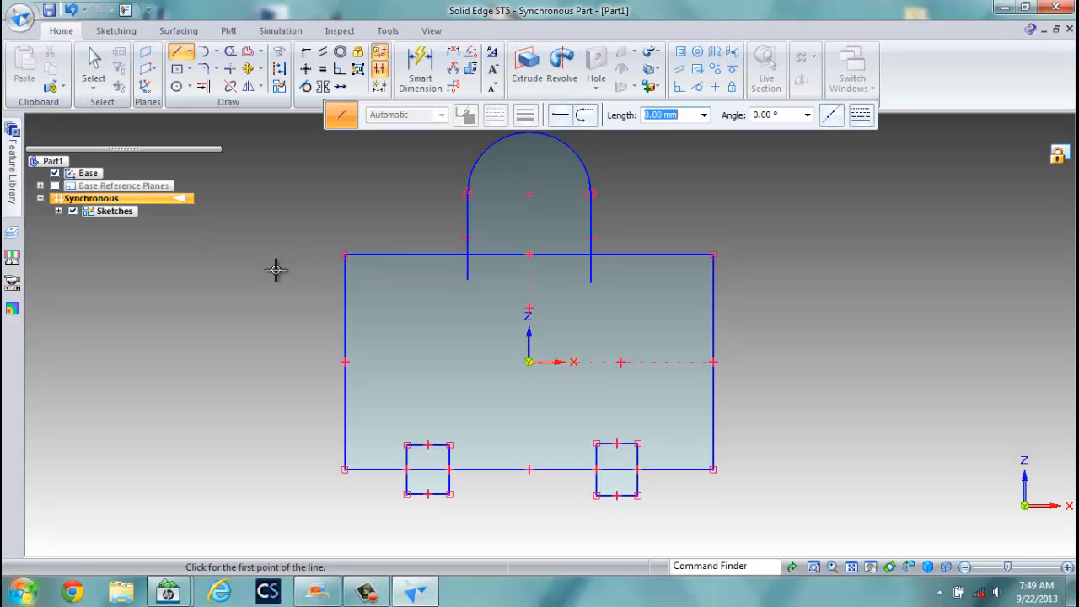
{"action": "left_click", "coordinate": [230, 53]}
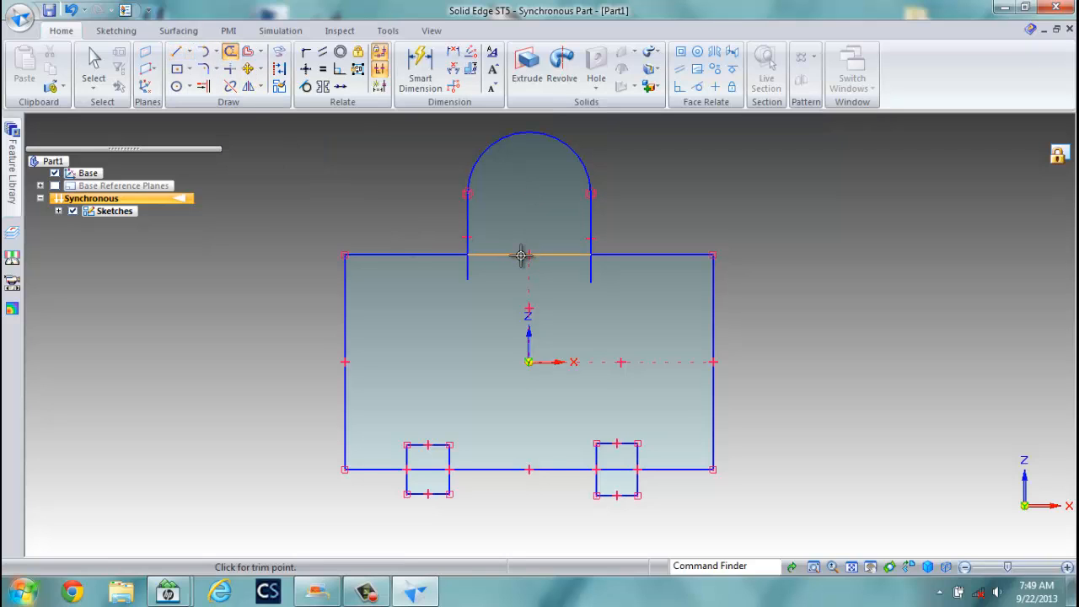
{"action": "mouse_move", "coordinate": [522, 253]}
{"action": "left_mouse_down"}
{"action": "mouse_move", "coordinate": [506, 287]}
{"action": "mouse_move", "coordinate": [472, 272]}
{"action": "mouse_move", "coordinate": [488, 278]}
{"action": "left_mouse_up"}
{"action": "left_click", "coordinate": [591, 275]}
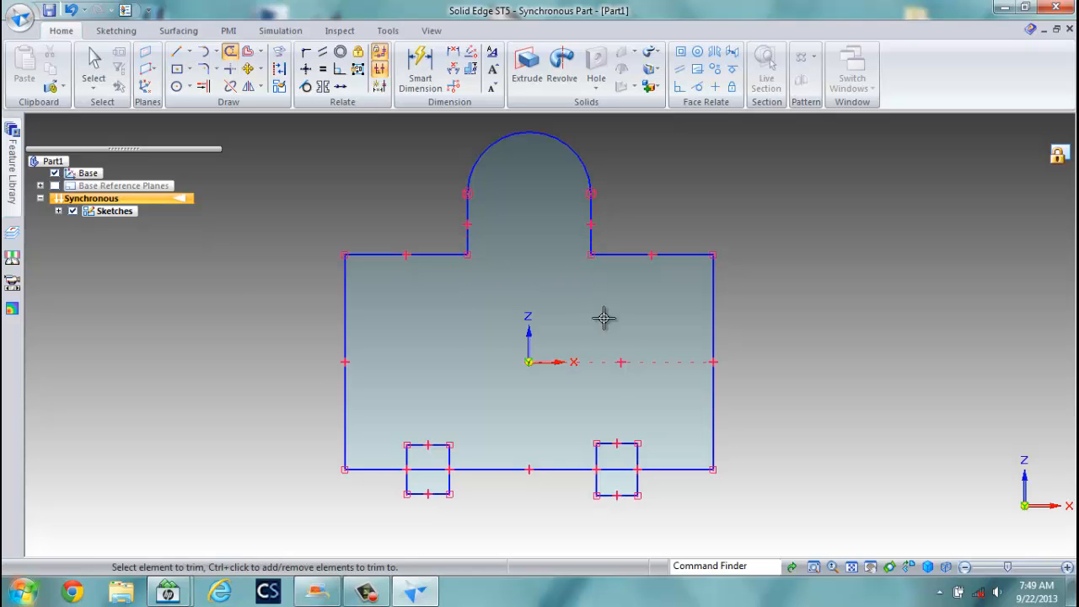
Trim the base line and lower square edges to form the two bottom notches.
{"action": "left_click_drag", "start_coordinate": [610, 476], "coordinate": [621, 479]}
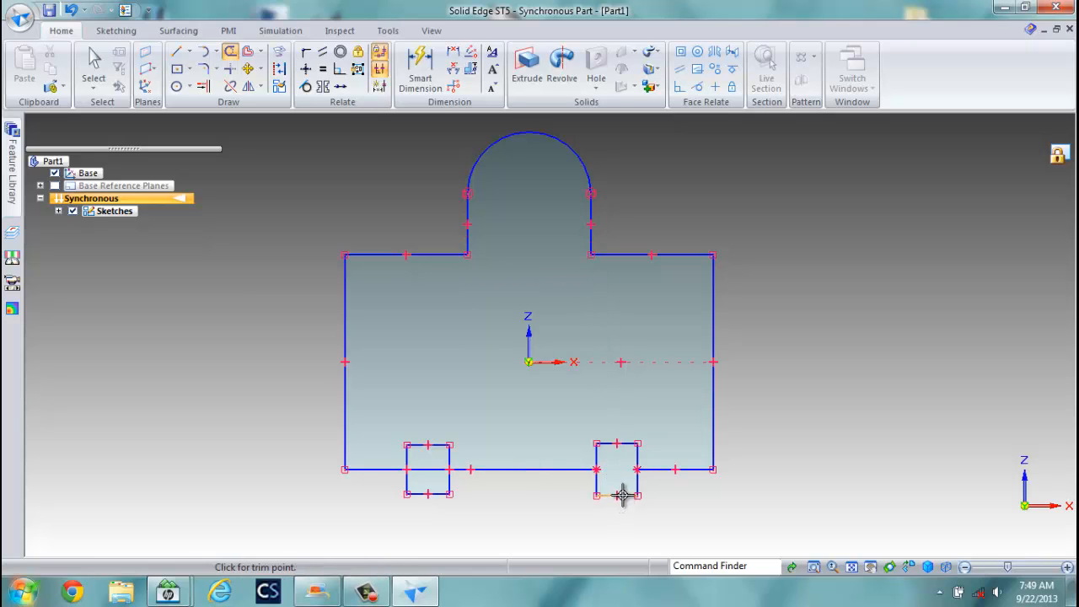
{"action": "left_click", "coordinate": [624, 495]}
{"action": "left_click", "coordinate": [636, 486]}
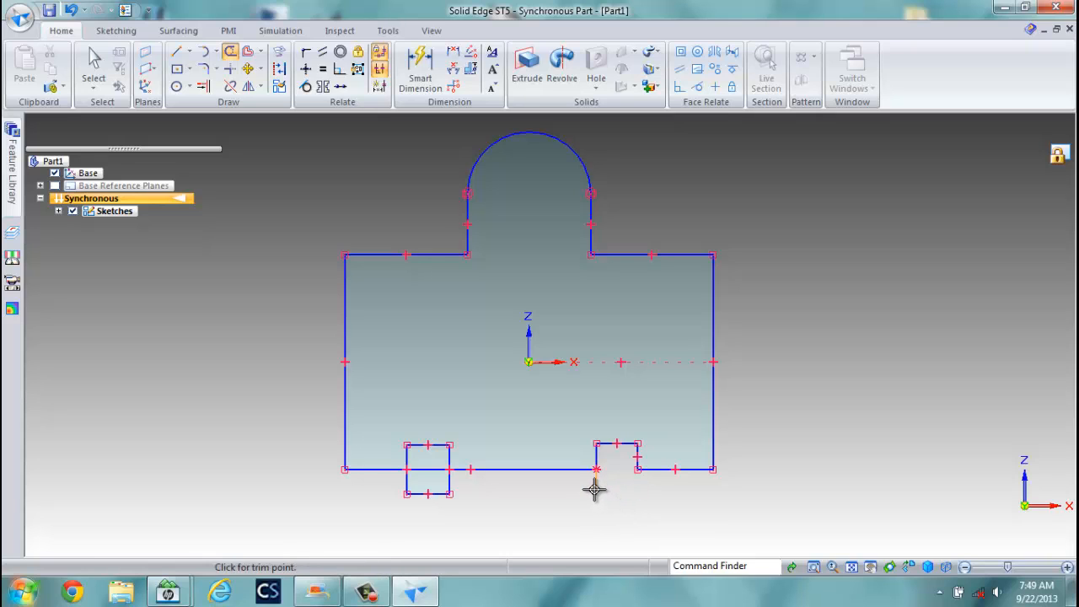
{"action": "mouse_move", "coordinate": [596, 489]}
{"action": "left_mouse_down"}
{"action": "mouse_move", "coordinate": [548, 495]}
{"action": "mouse_move", "coordinate": [407, 481]}
{"action": "mouse_move", "coordinate": [428, 477]}
{"action": "mouse_move", "coordinate": [479, 508]}
{"action": "left_mouse_up"}
{"action": "left_click", "coordinate": [449, 487]}
{"action": "left_click", "coordinate": [435, 493]}
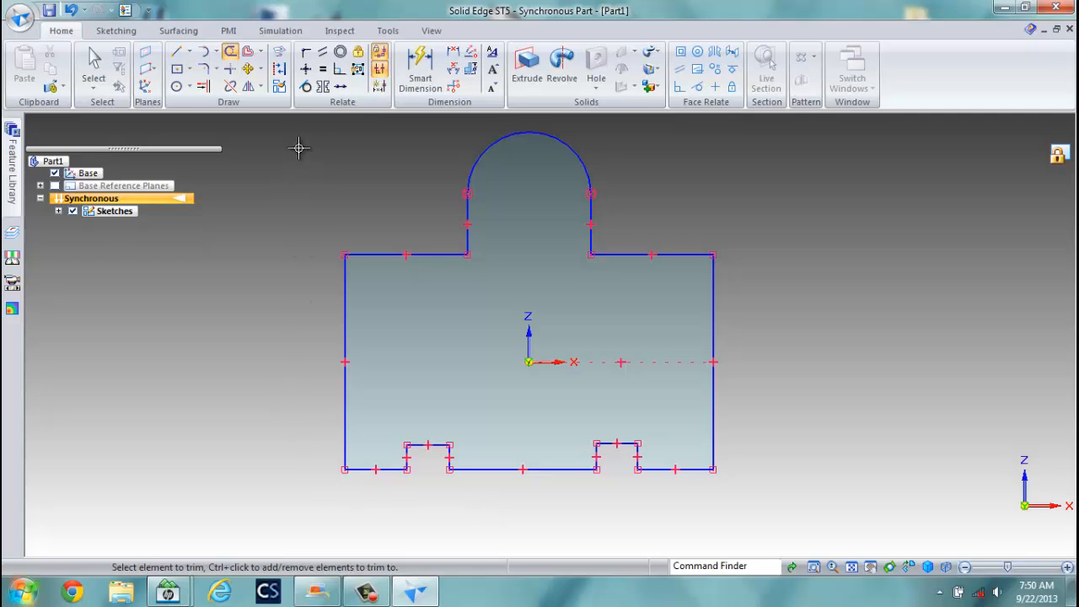
Make the profile's left and right sides, tab legs and top edges equal in length.
{"action": "left_click", "coordinate": [323, 69]}
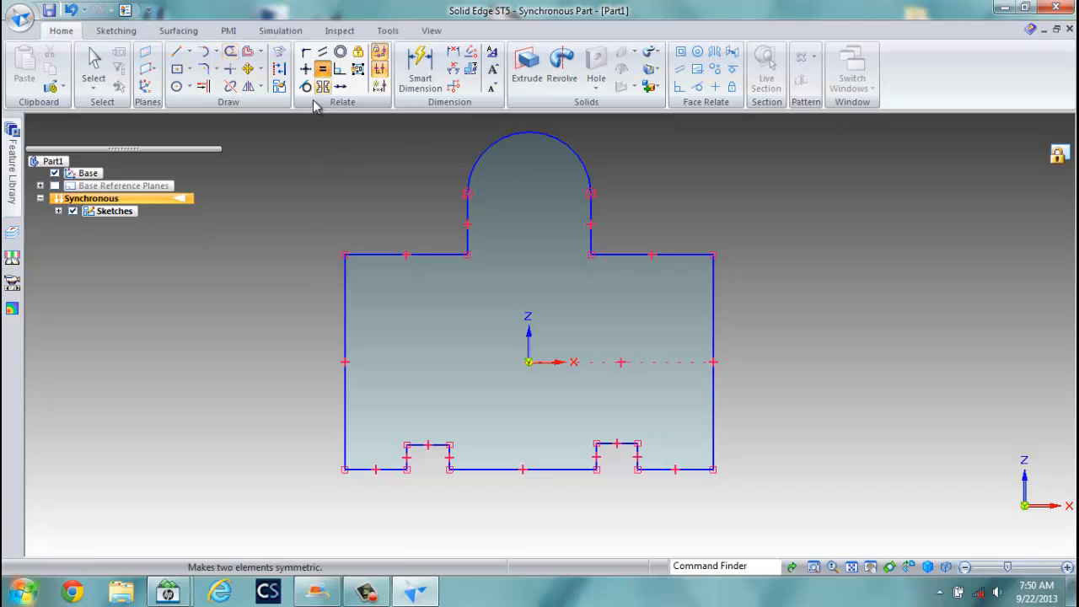
{"action": "left_click", "coordinate": [346, 307]}
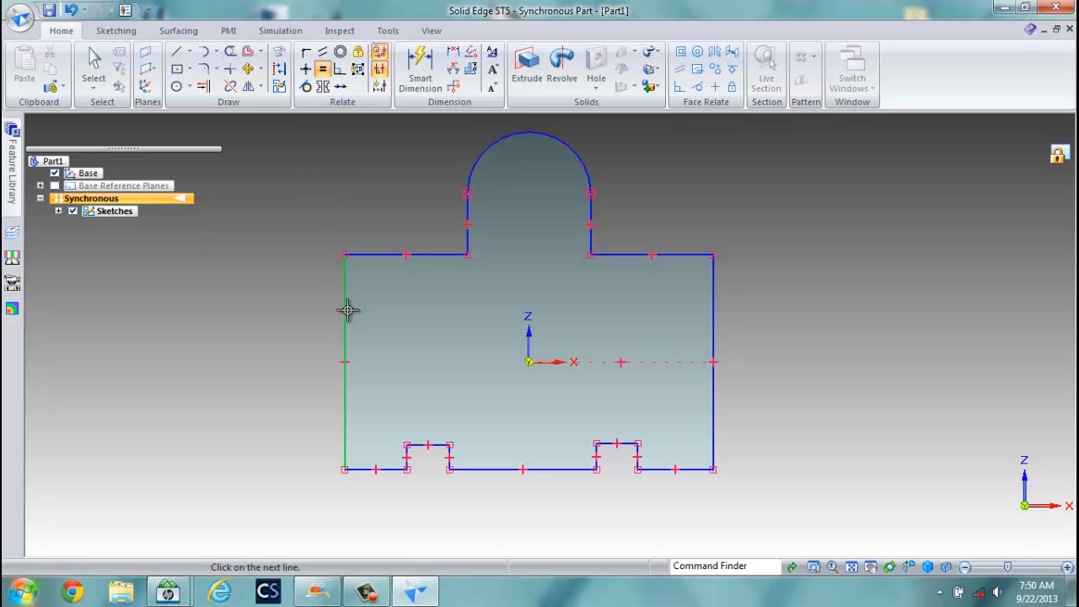
{"action": "left_click", "coordinate": [713, 323]}
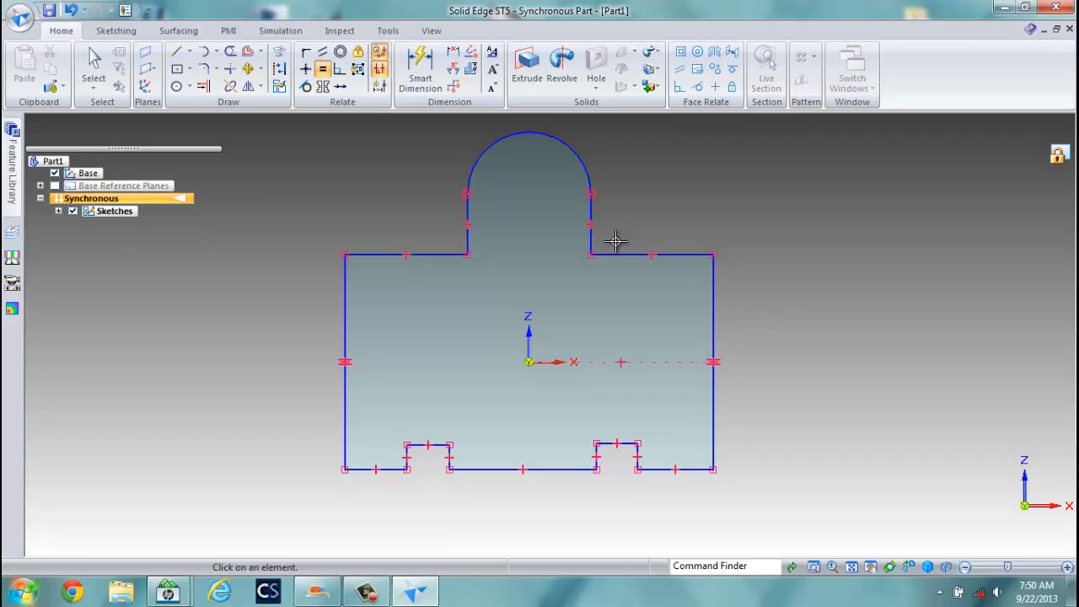
{"action": "left_click", "coordinate": [469, 210]}
{"action": "left_click", "coordinate": [589, 215]}
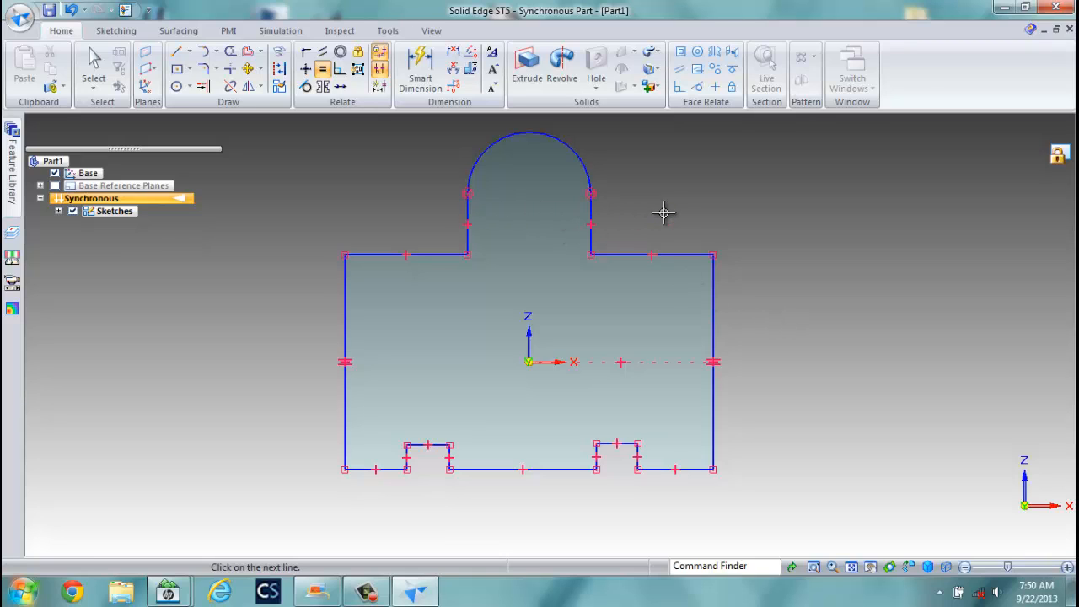
{"action": "left_click", "coordinate": [633, 255]}
{"action": "left_click", "coordinate": [415, 255]}
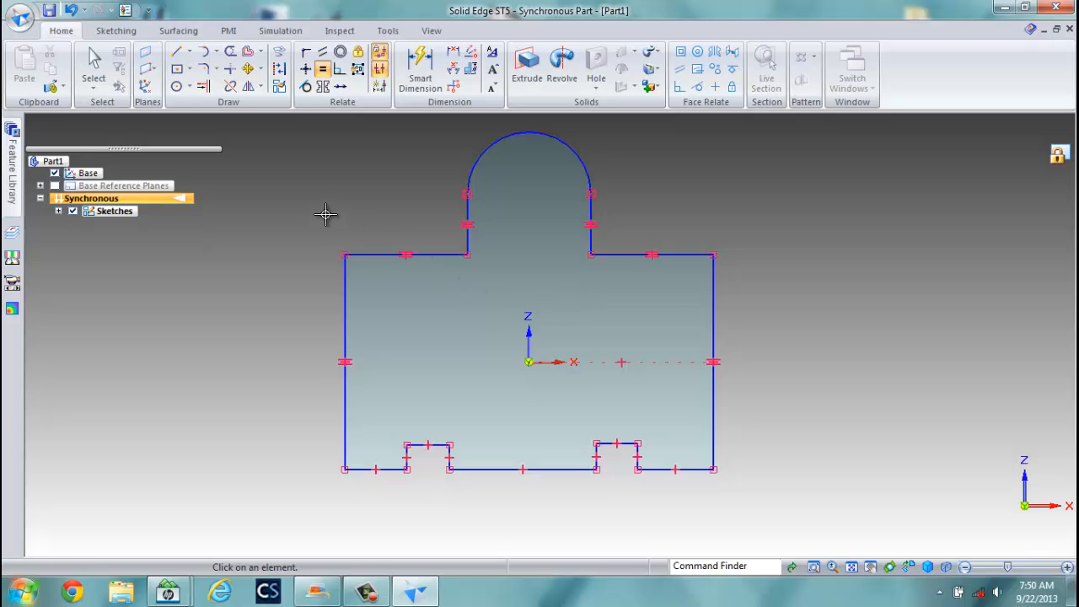
{"action": "left_click", "coordinate": [379, 468]}
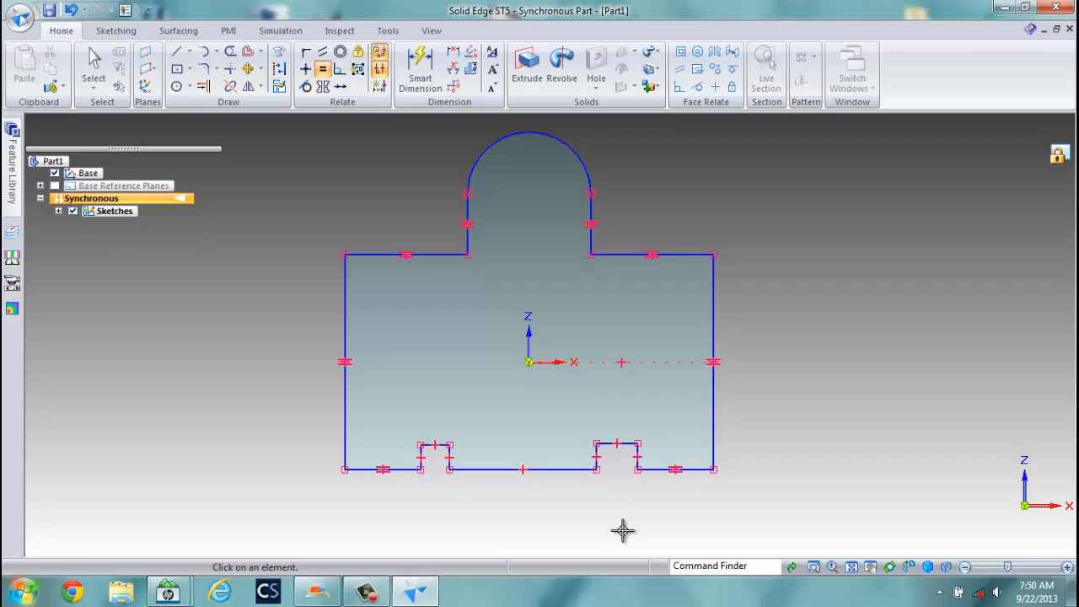
Equalize each bottom notch's two sides and match the left notch's top to the right.
{"action": "left_click", "coordinate": [596, 455]}
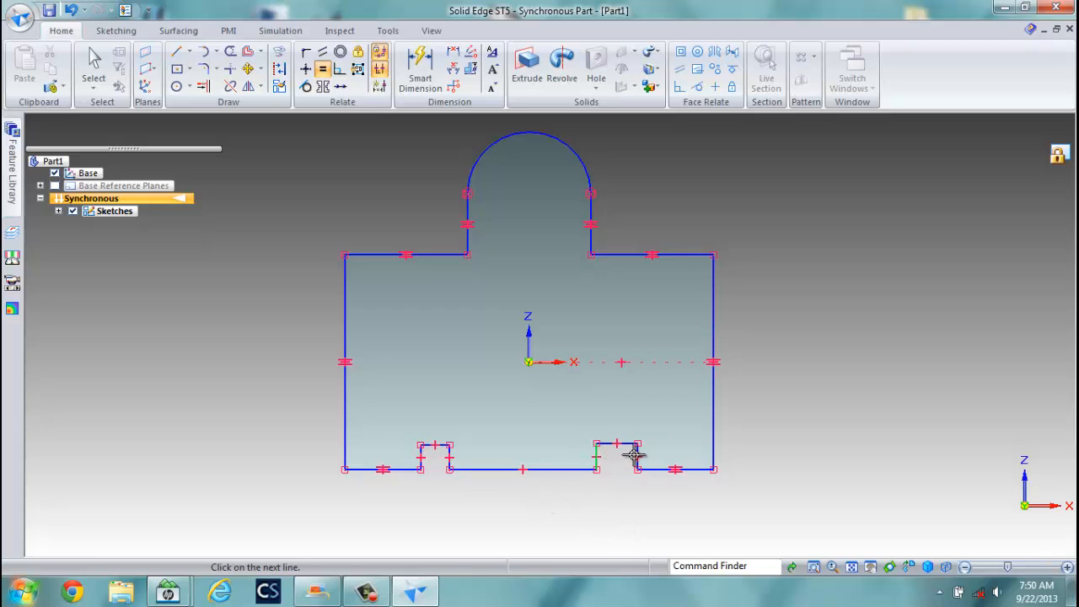
{"action": "left_click", "coordinate": [637, 453]}
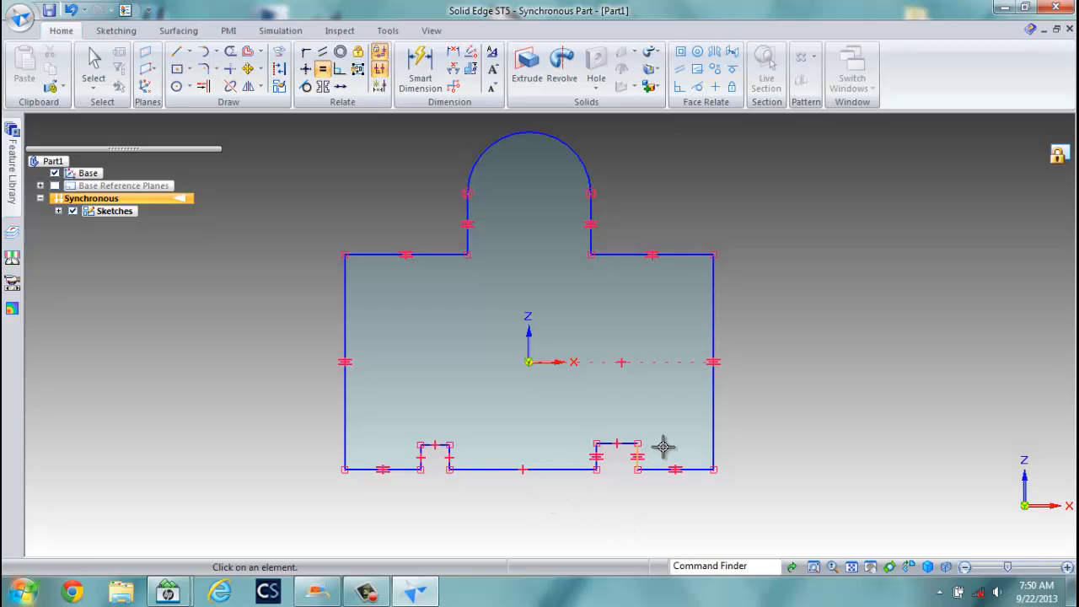
{"action": "left_click", "coordinate": [449, 455]}
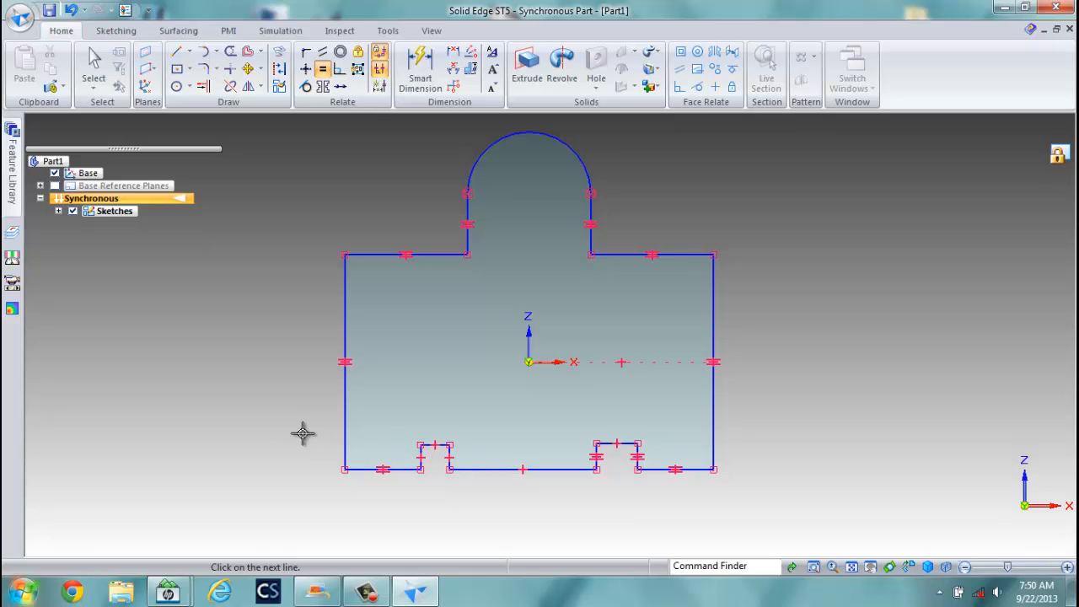
{"action": "left_click", "coordinate": [421, 453]}
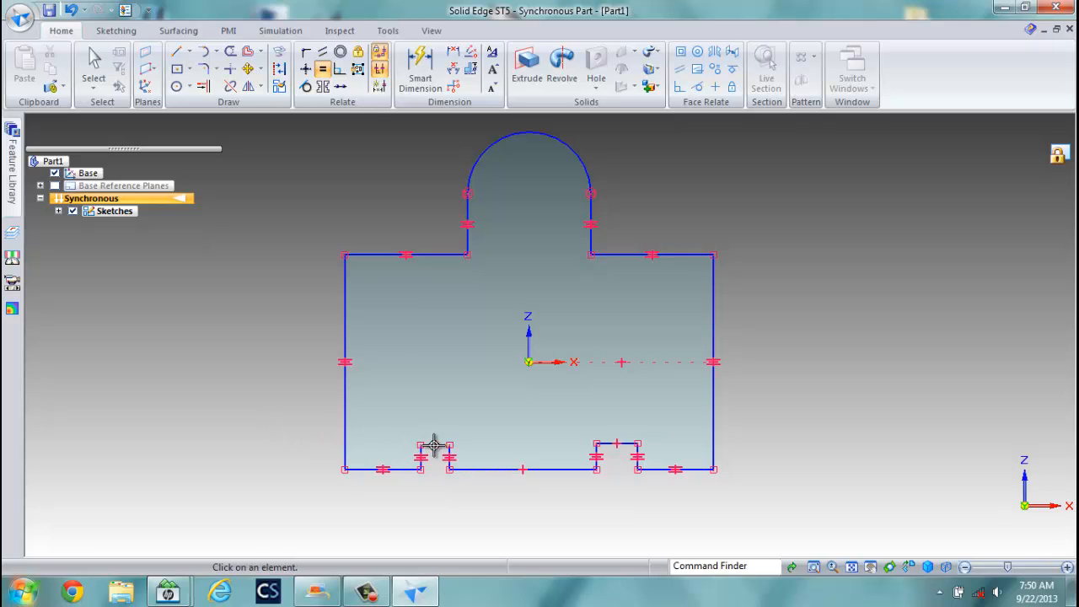
{"action": "left_click", "coordinate": [616, 443]}
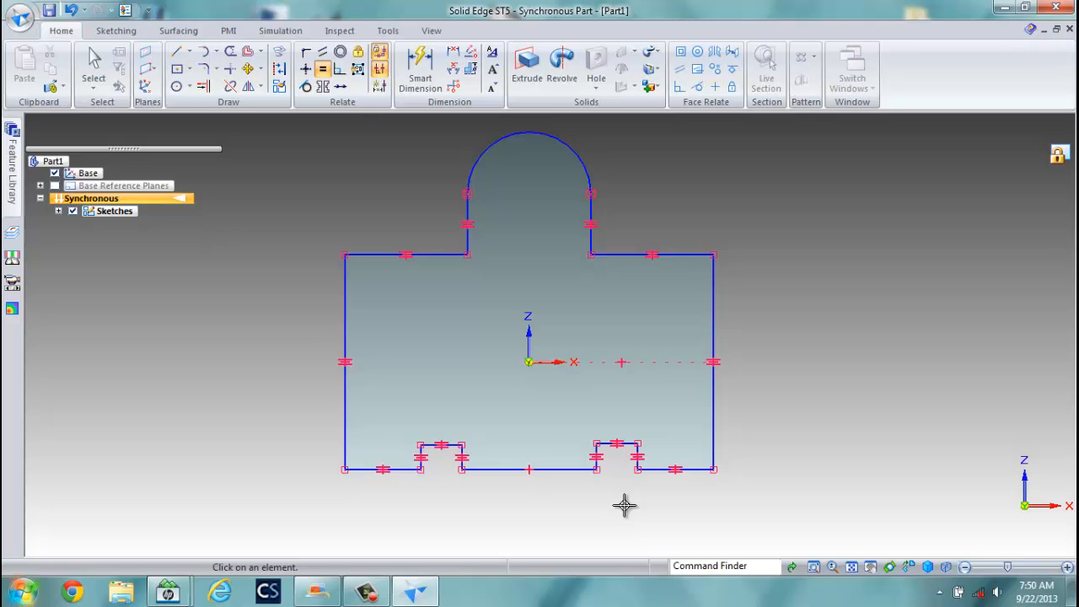
Dimension the bottom-left edge to 40 and the left notch width to 30.
{"action": "left_click", "coordinate": [421, 69]}
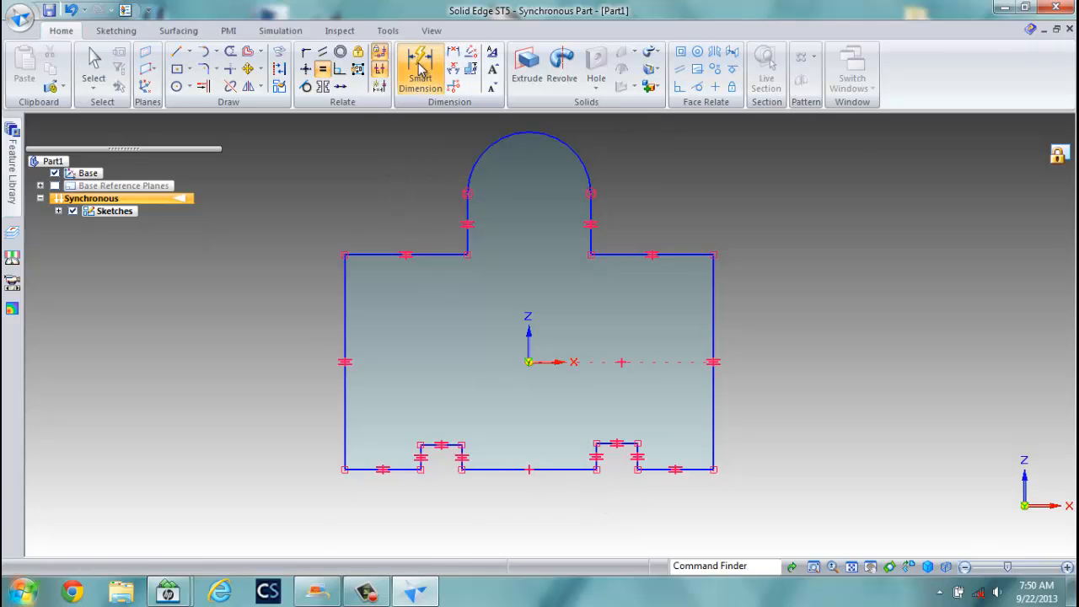
{"action": "left_click", "coordinate": [362, 469]}
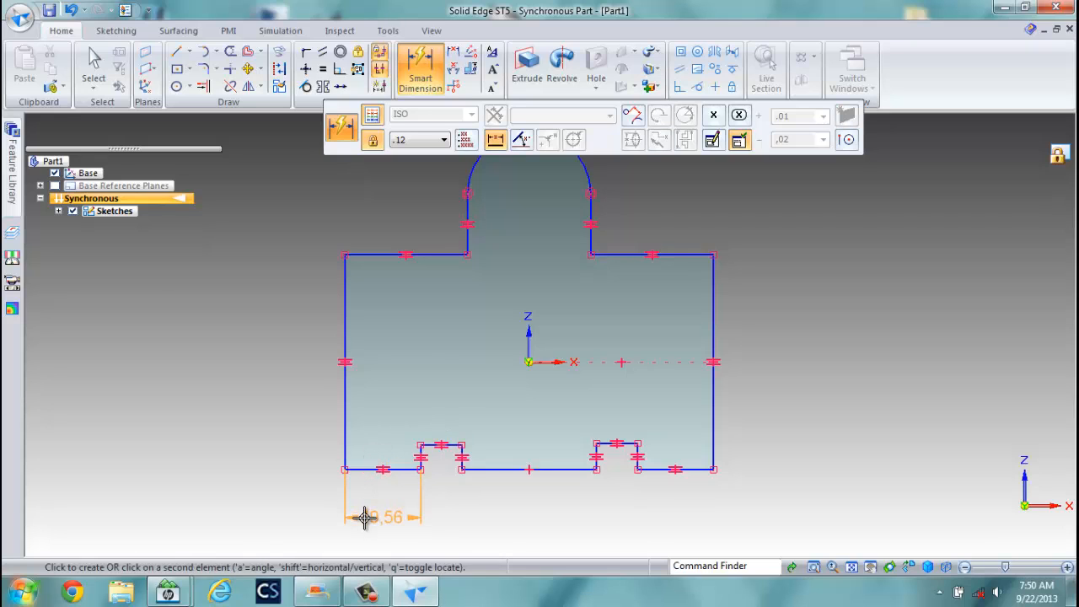
{"action": "left_click", "coordinate": [358, 514]}
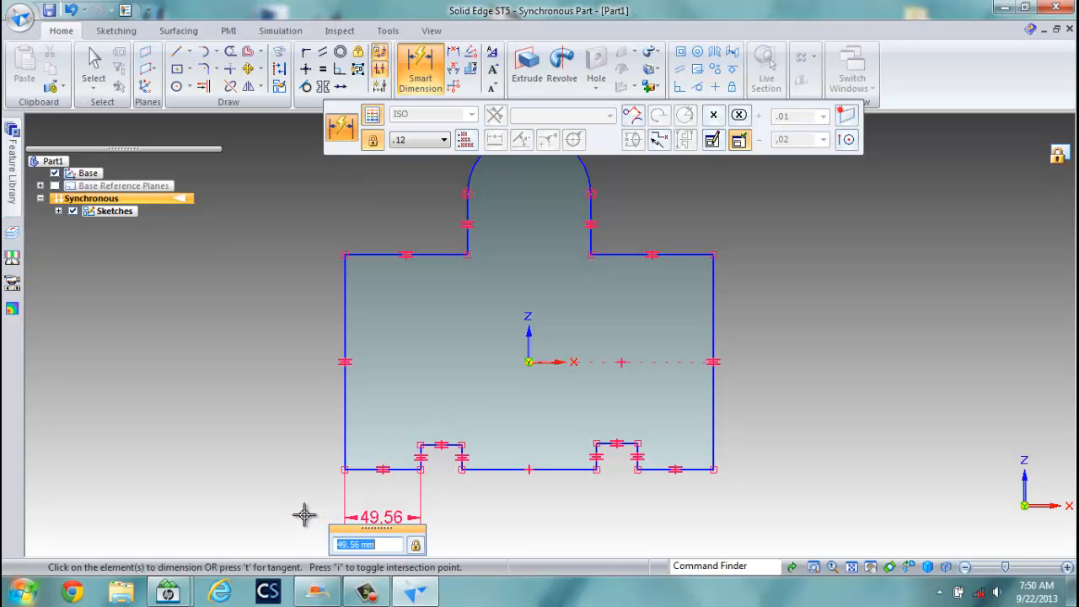
{"action": "type", "text": "40"}
{"action": "key", "text": "Return"}
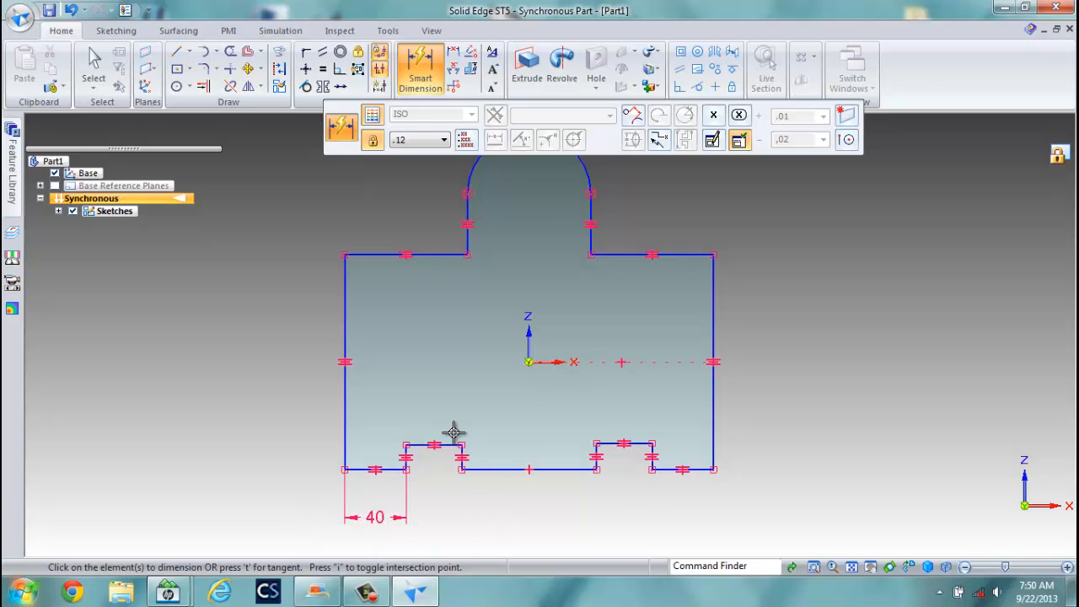
{"action": "left_click", "coordinate": [448, 443]}
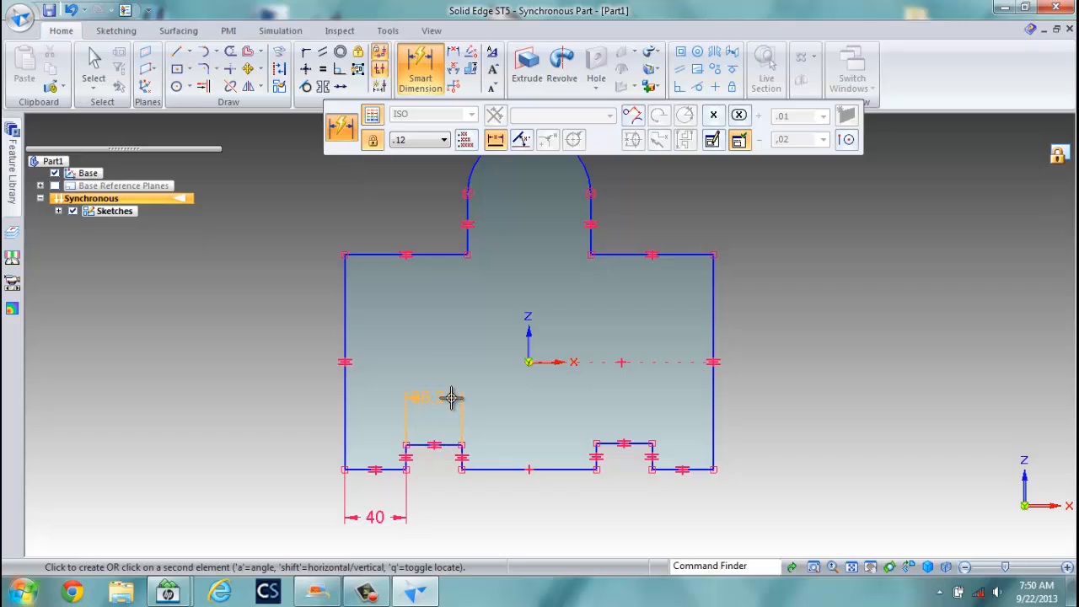
{"action": "left_click", "coordinate": [451, 398]}
{"action": "type", "text": "3"}
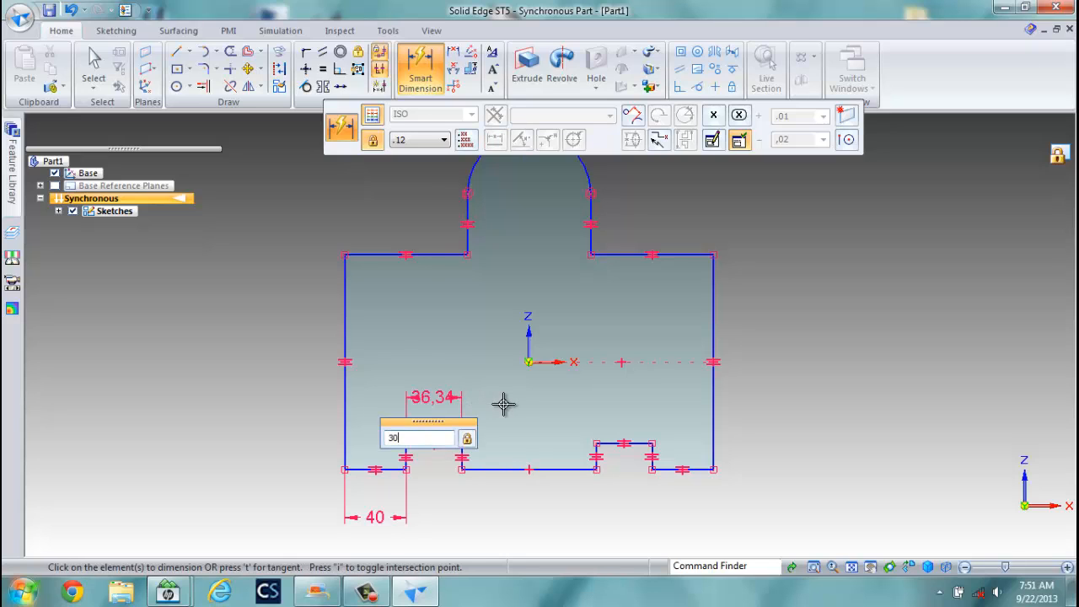
{"action": "type", "text": "0"}
{"action": "key", "text": "Return"}
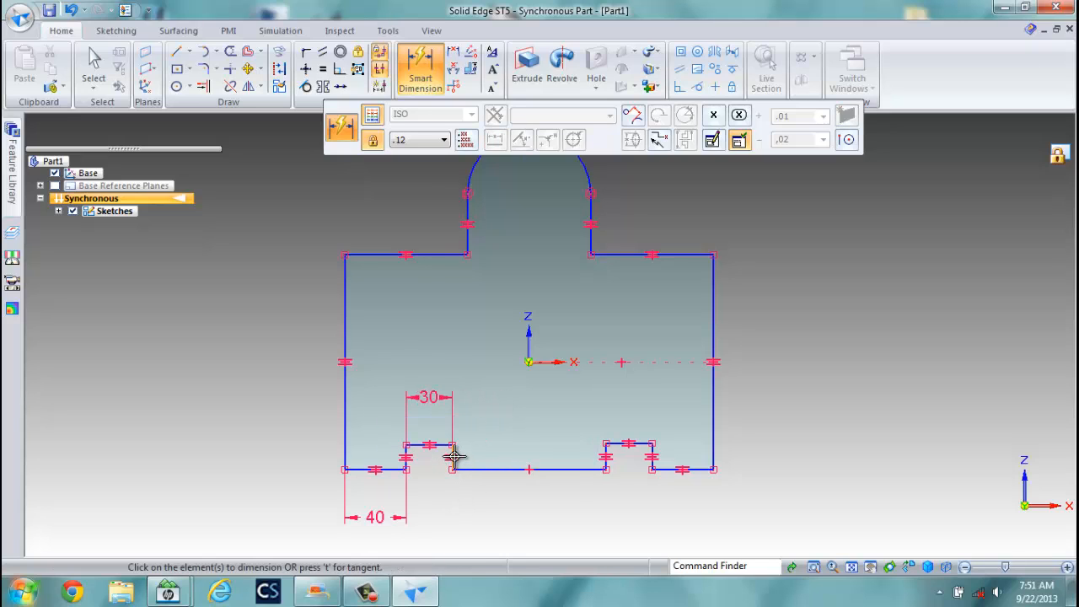
Set both notch heights to 30 mm.
{"action": "left_click", "coordinate": [454, 456]}
{"action": "left_click", "coordinate": [491, 447]}
{"action": "type", "text": "3"}
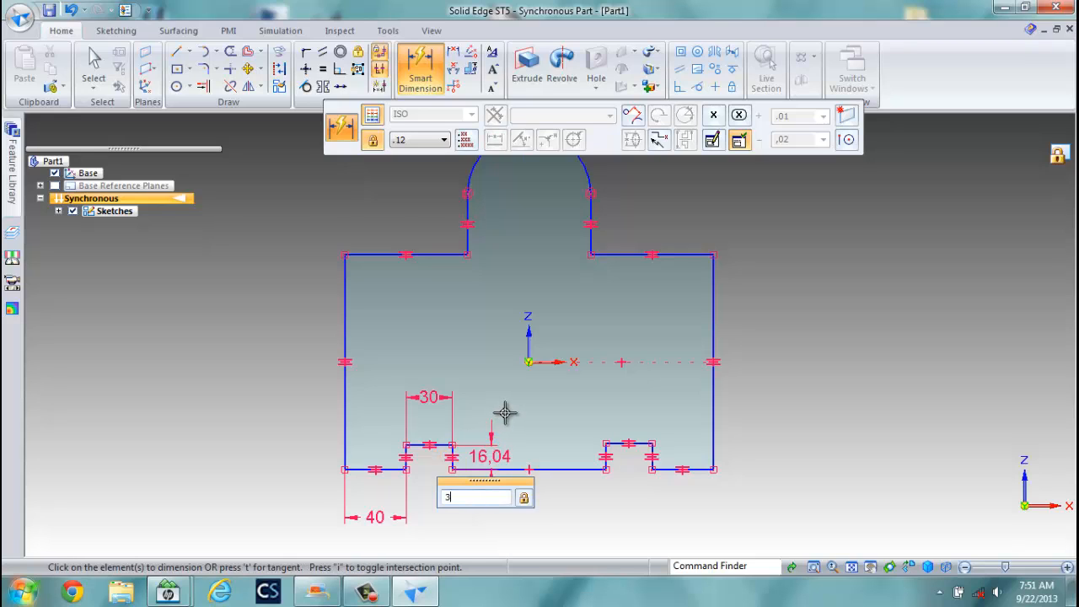
{"action": "type", "text": "0"}
{"action": "key", "text": "Return"}
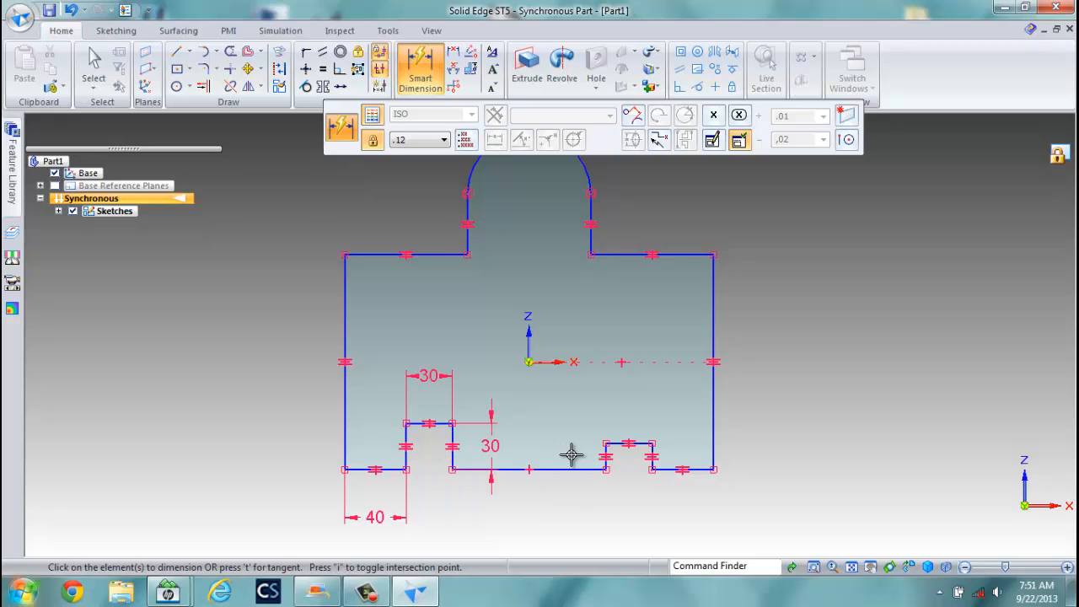
{"action": "left_click", "coordinate": [604, 454]}
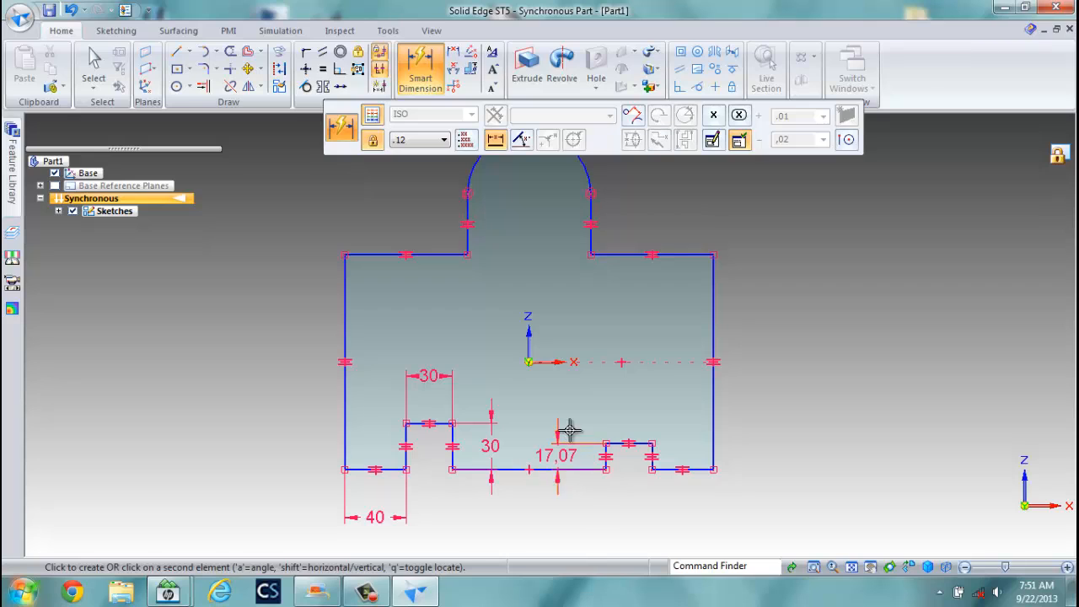
{"action": "left_click", "coordinate": [565, 432]}
{"action": "type", "text": "30"}
{"action": "key", "text": "Return"}
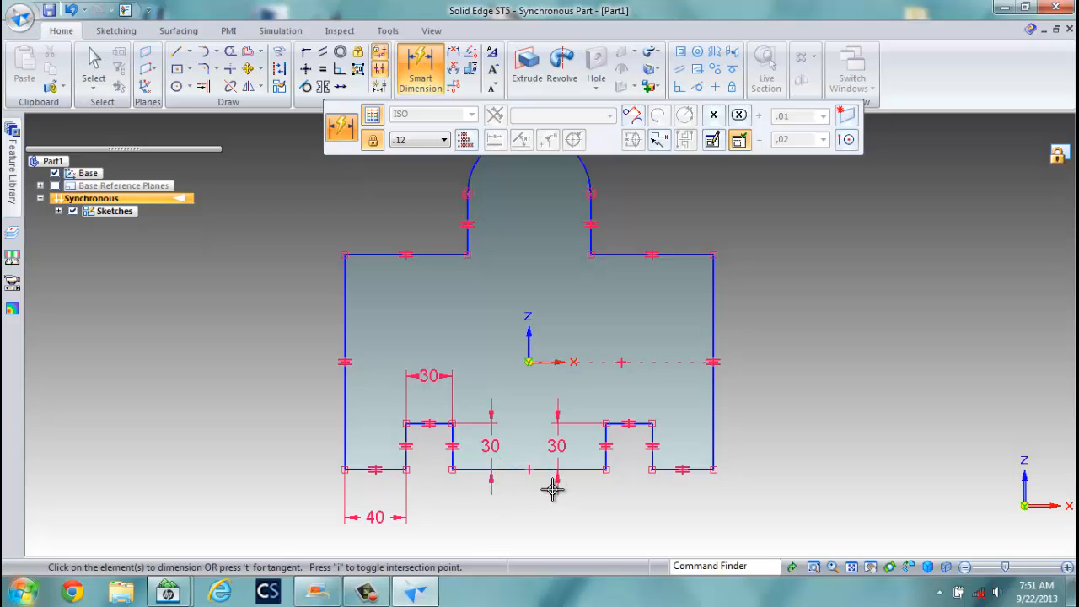
Dimension the top-left ledge to 40 and the upper-right step to 30.
{"action": "left_click", "coordinate": [379, 254]}
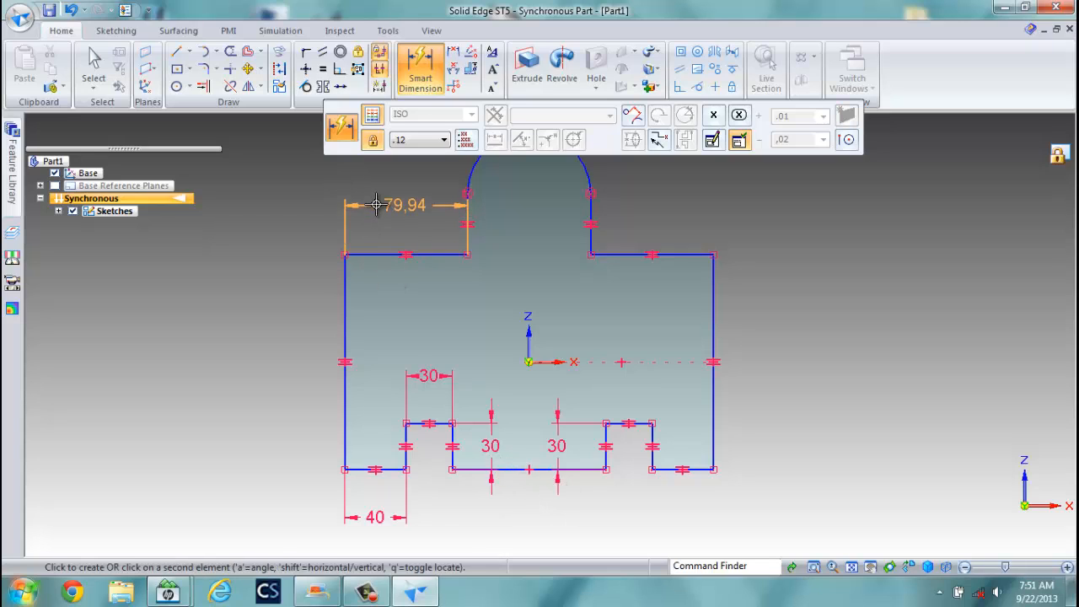
{"action": "left_click", "coordinate": [354, 217]}
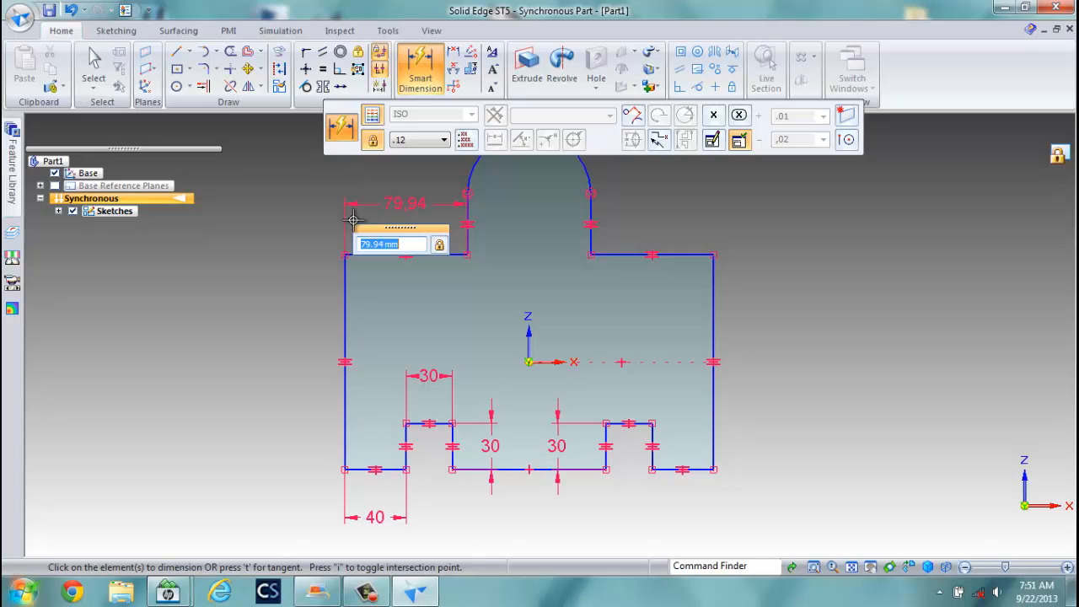
{"action": "type", "text": "40"}
{"action": "key", "text": "Return"}
{"action": "left_click", "coordinate": [345, 289]}
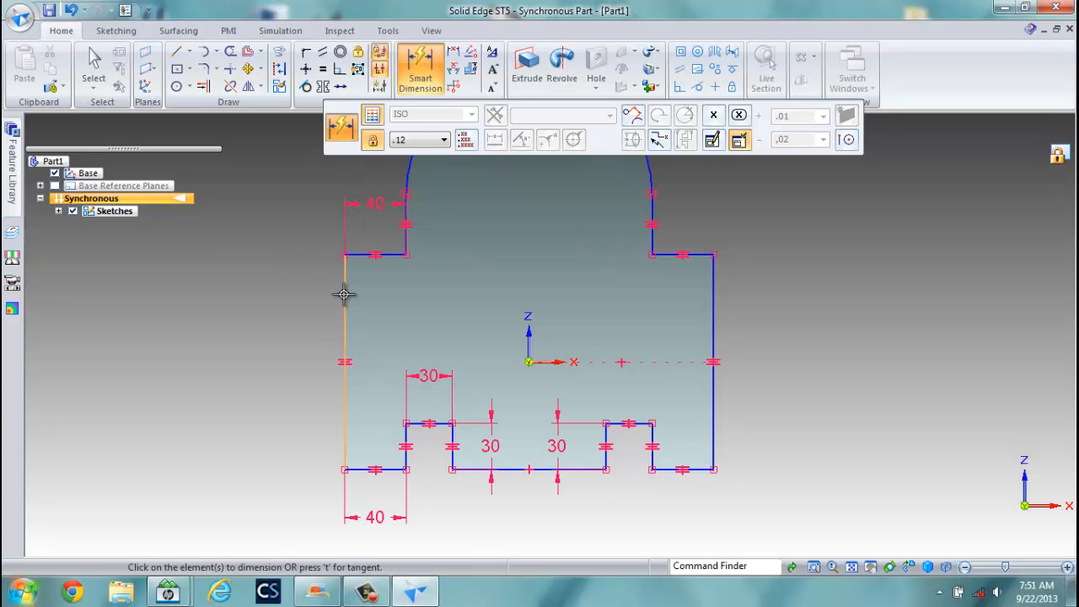
{"action": "left_click", "coordinate": [654, 211]}
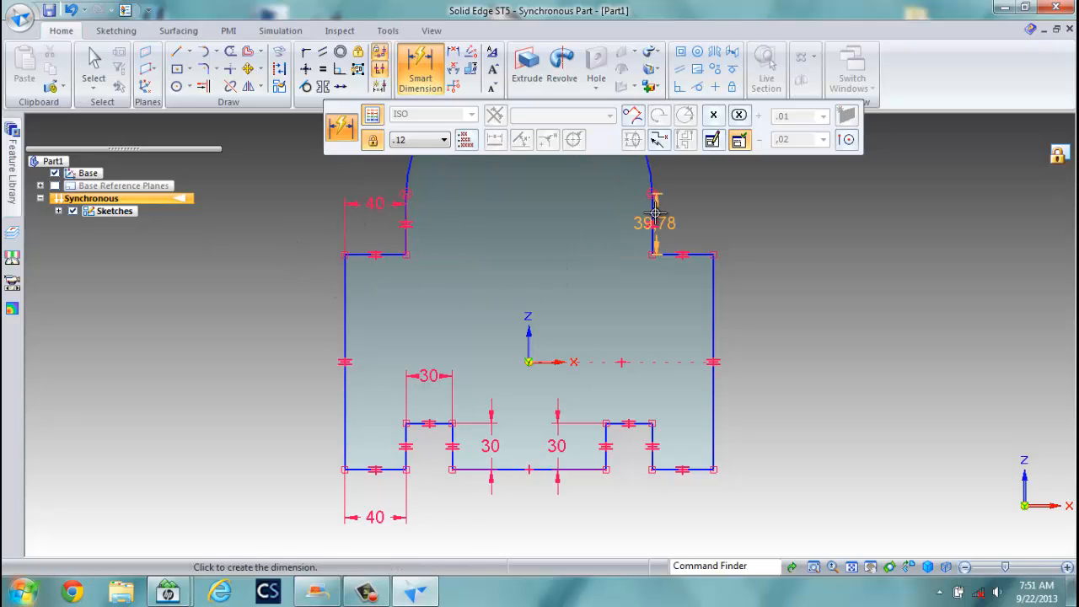
{"action": "left_click", "coordinate": [771, 217]}
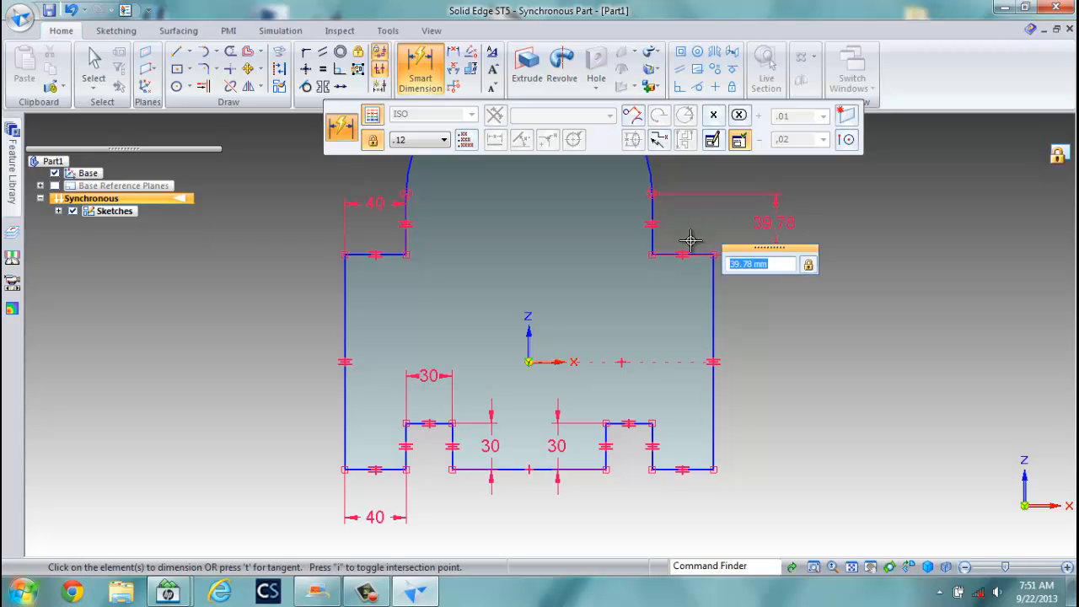
{"action": "type", "text": "30"}
{"action": "key", "text": "Return"}
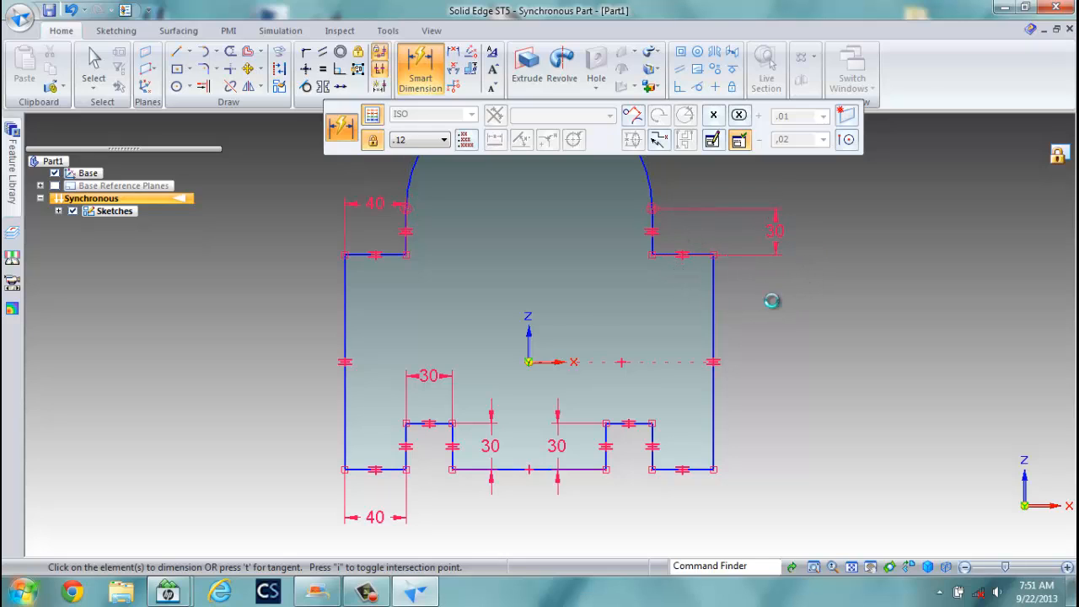
{"action": "key", "text": "Escape"}
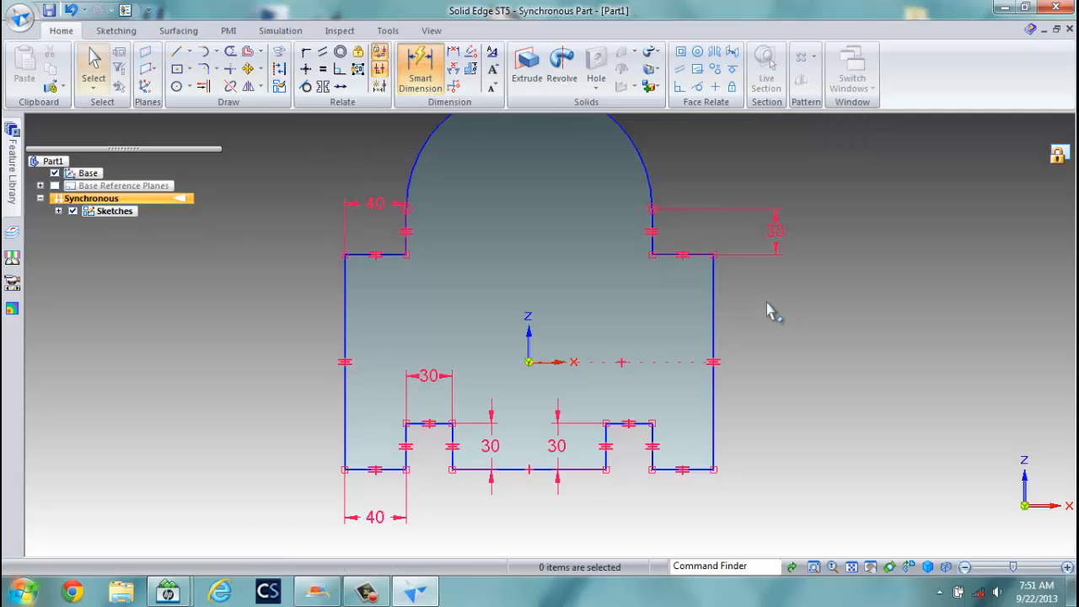
{"action": "scroll", "coordinate": [764, 308], "scroll_direction": "up", "scroll_amount": 1}
{"action": "scroll", "coordinate": [761, 309], "scroll_direction": "down", "scroll_amount": 2}
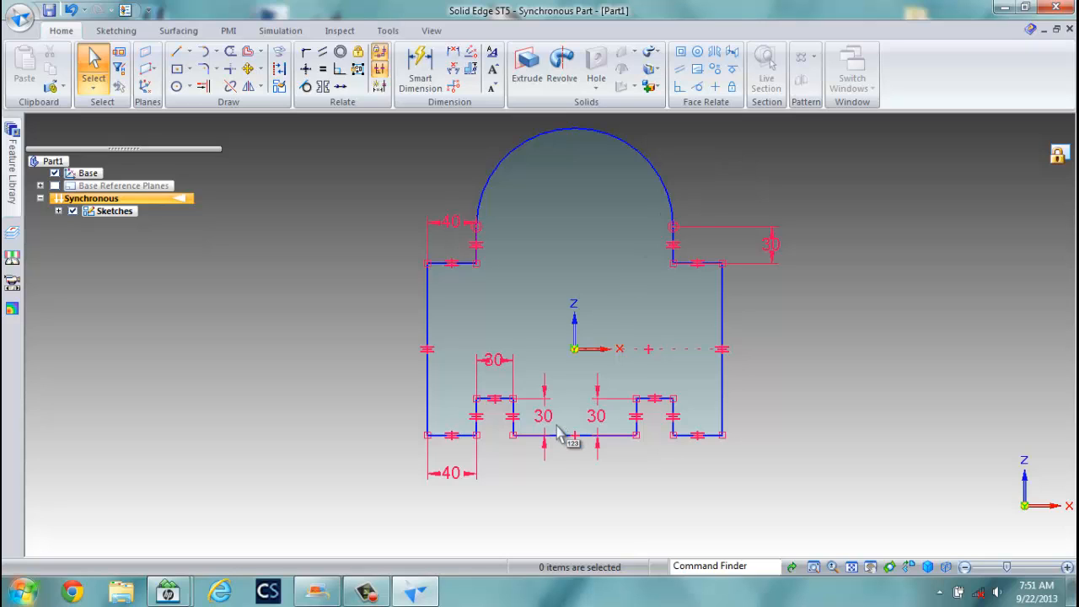
Dimension the bottom edge between the notches to 100 and the profile height to 140.
{"action": "left_click", "coordinate": [420, 69]}
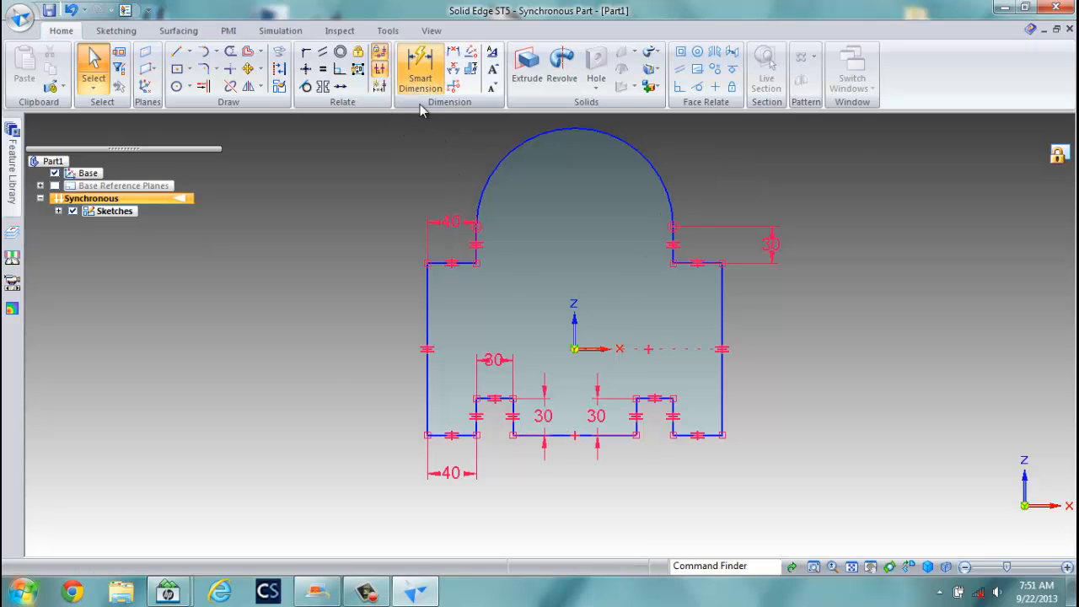
{"action": "left_click", "coordinate": [585, 436]}
{"action": "left_click", "coordinate": [590, 510]}
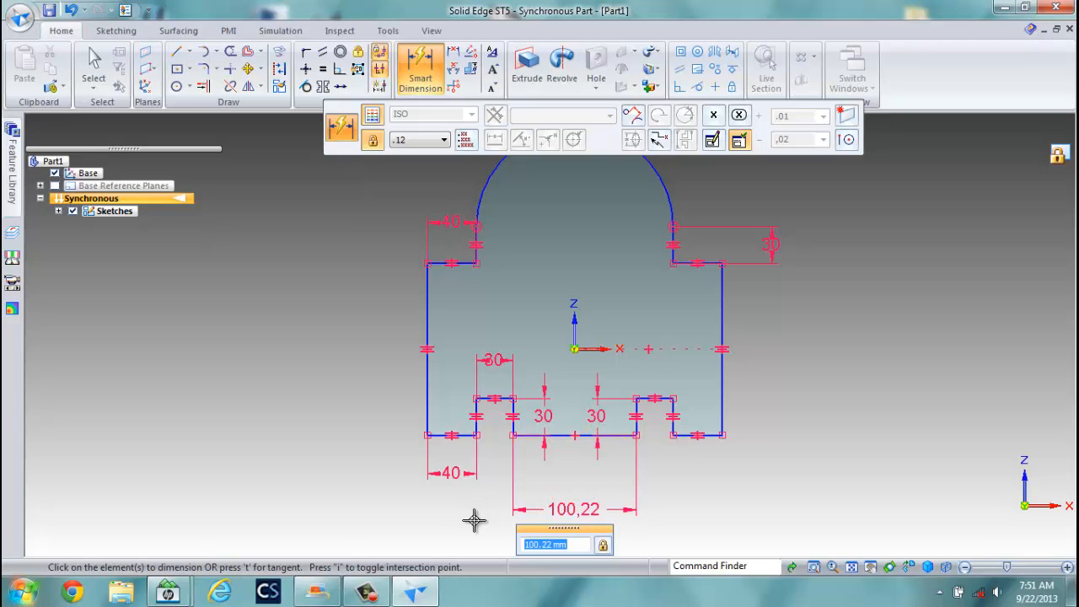
{"action": "type", "text": "100"}
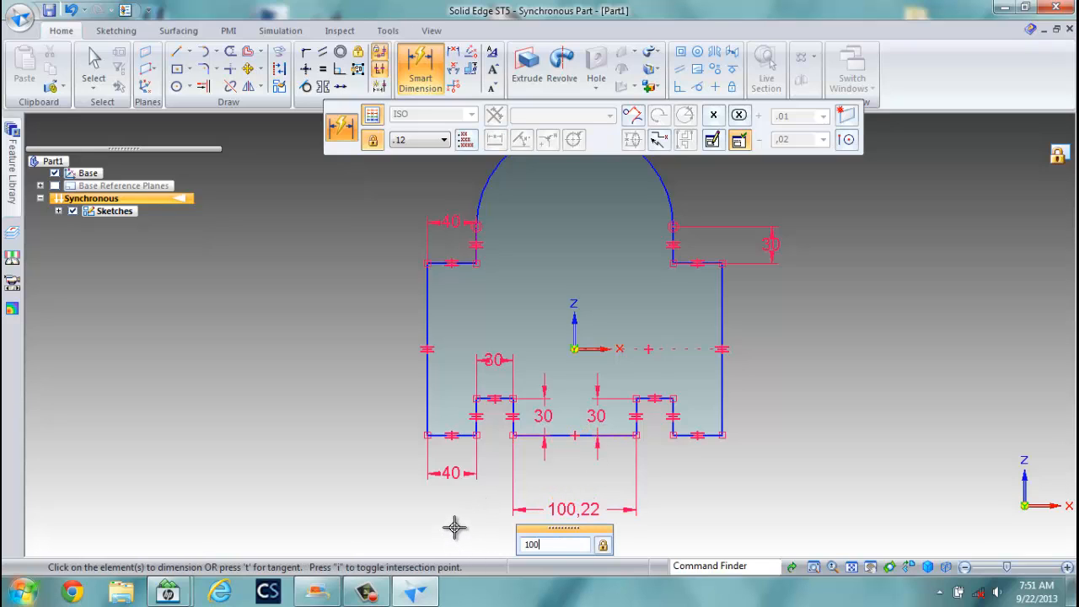
{"action": "key", "text": "Return"}
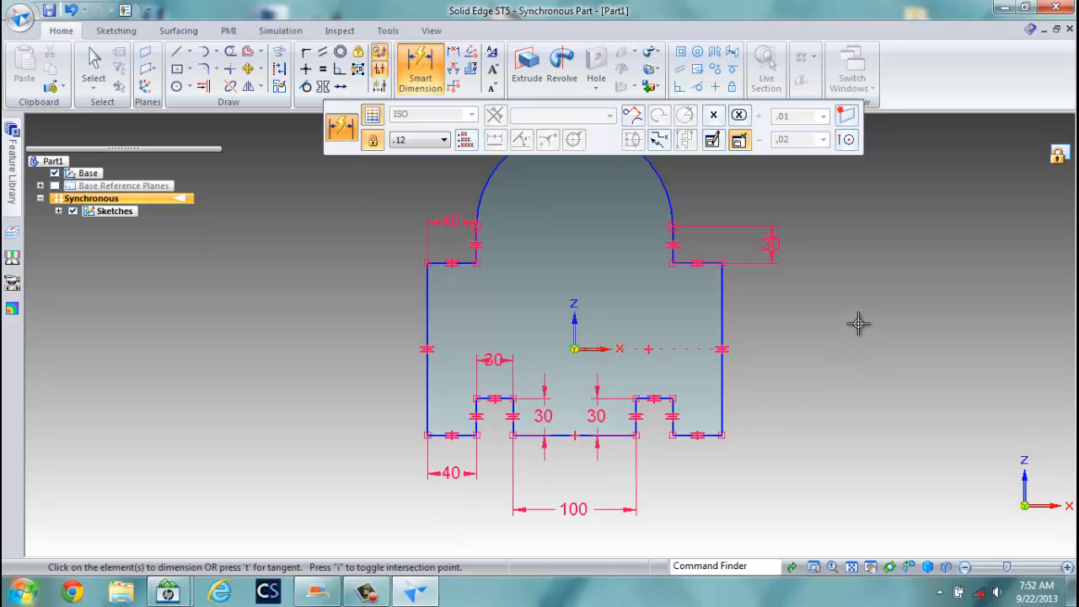
{"action": "left_click", "coordinate": [720, 314]}
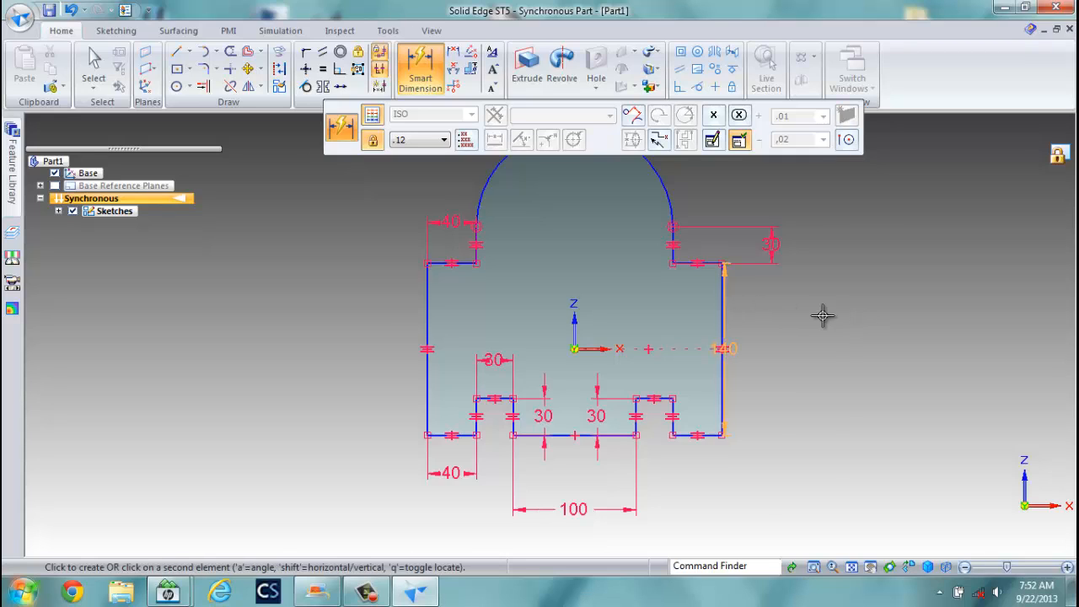
{"action": "left_click", "coordinate": [815, 311]}
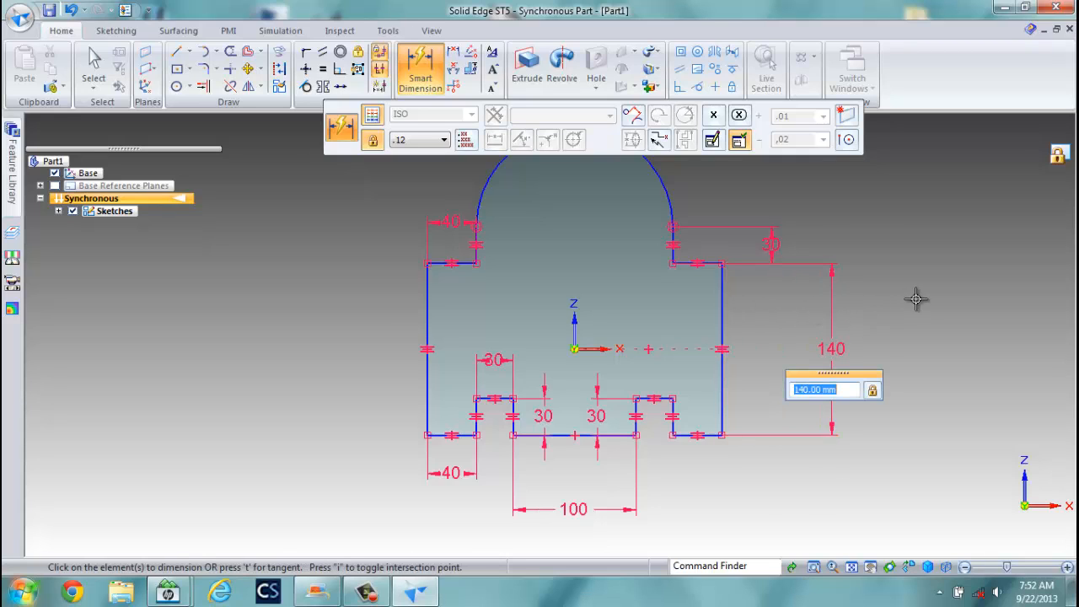
{"action": "key", "text": "Return"}
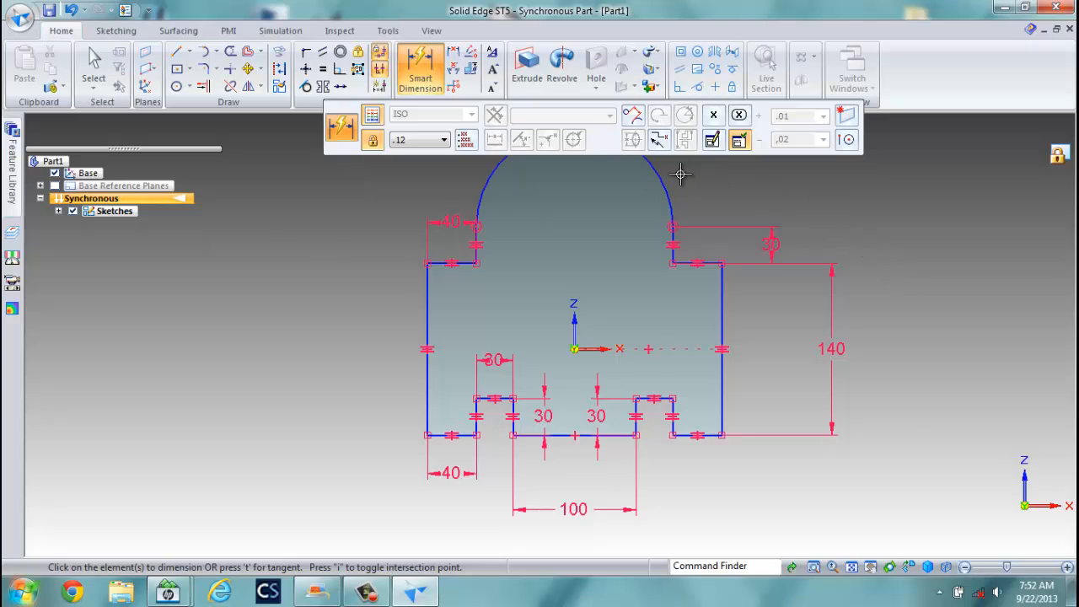
Add an R80 radius dimension to the top arc and switch to isometric view.
{"action": "left_click", "coordinate": [421, 61]}
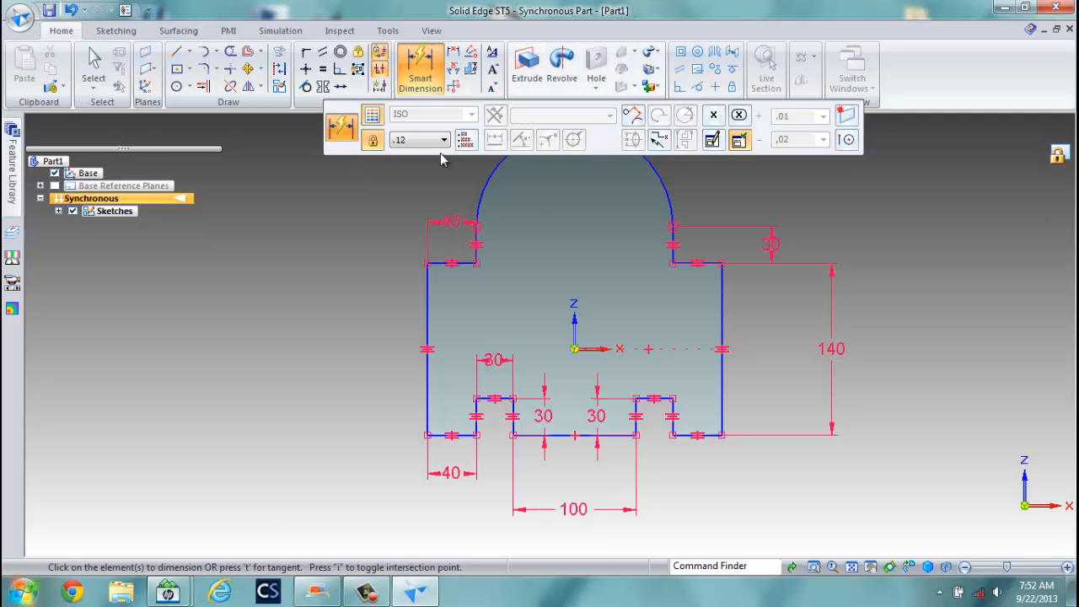
{"action": "left_click", "coordinate": [640, 152]}
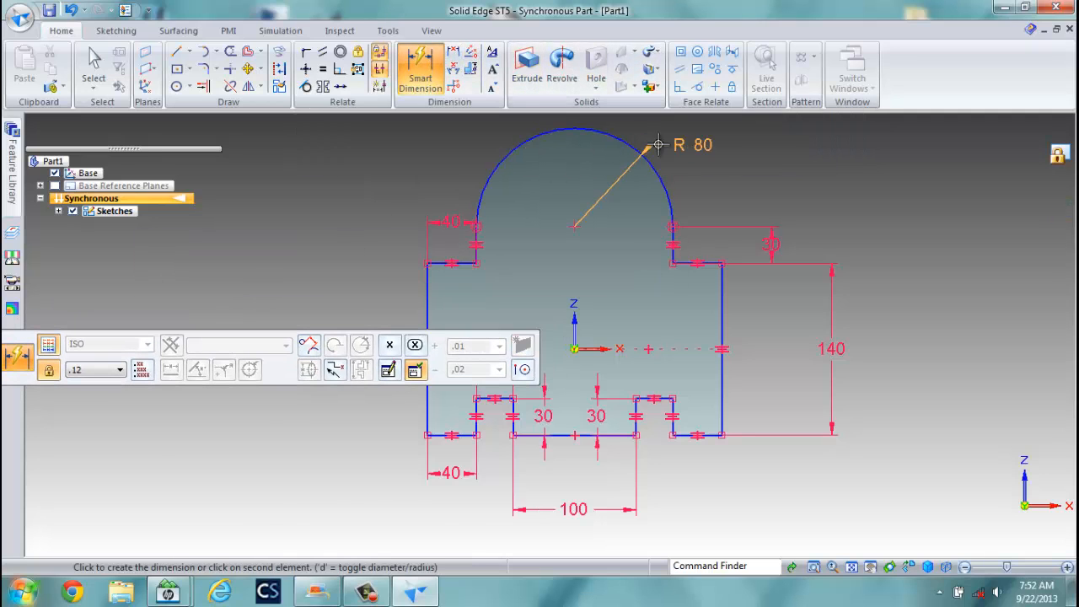
{"action": "left_click", "coordinate": [687, 138]}
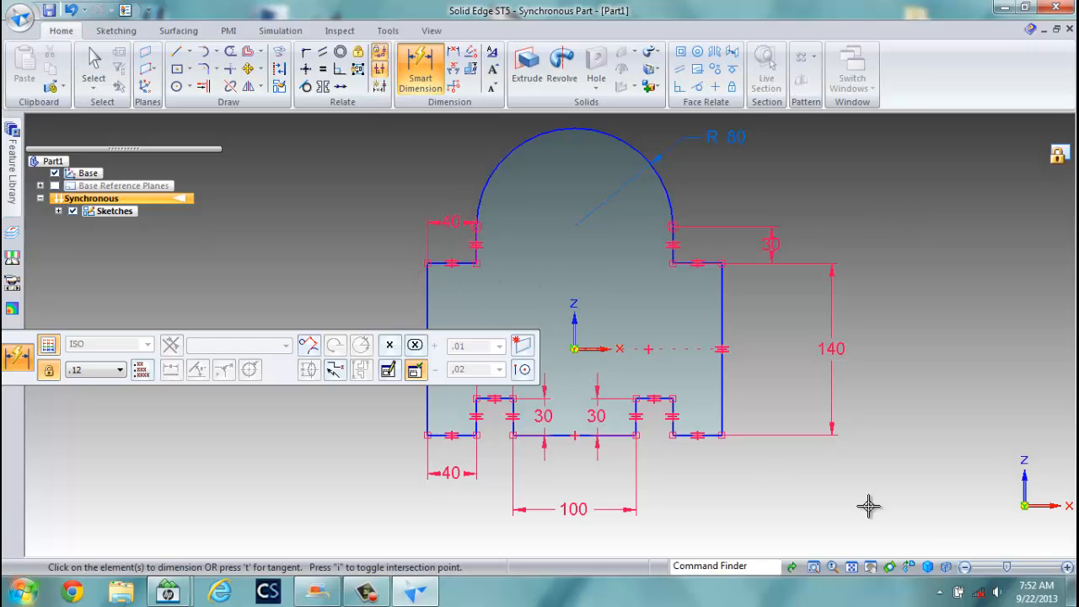
{"action": "left_click", "coordinate": [928, 567]}
{"action": "left_click", "coordinate": [975, 504]}
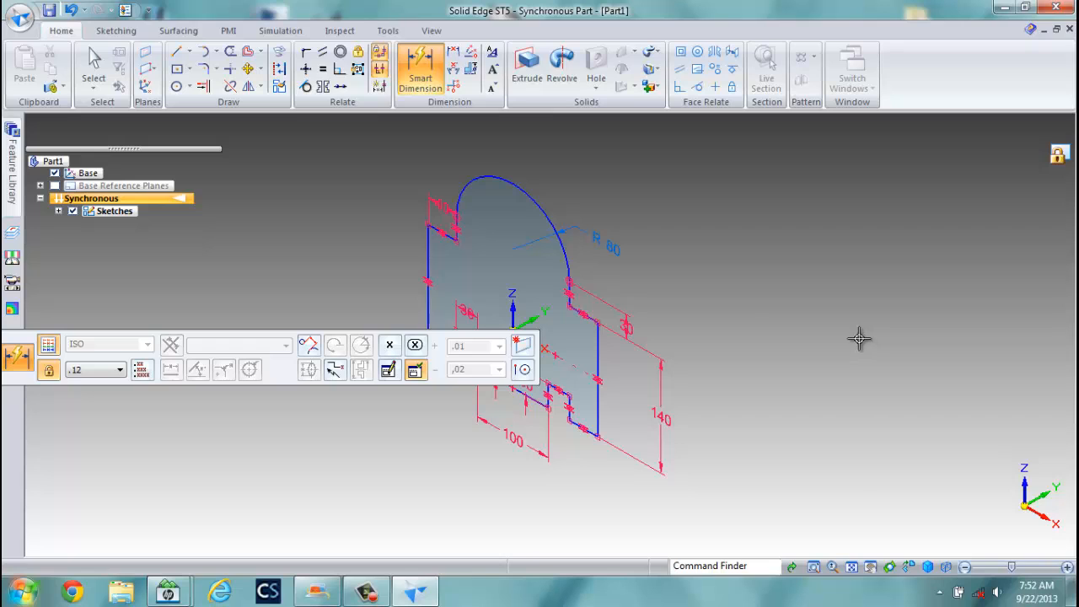
Extrude the profile region symmetrically by 120 mm.
{"action": "left_click", "coordinate": [526, 76]}
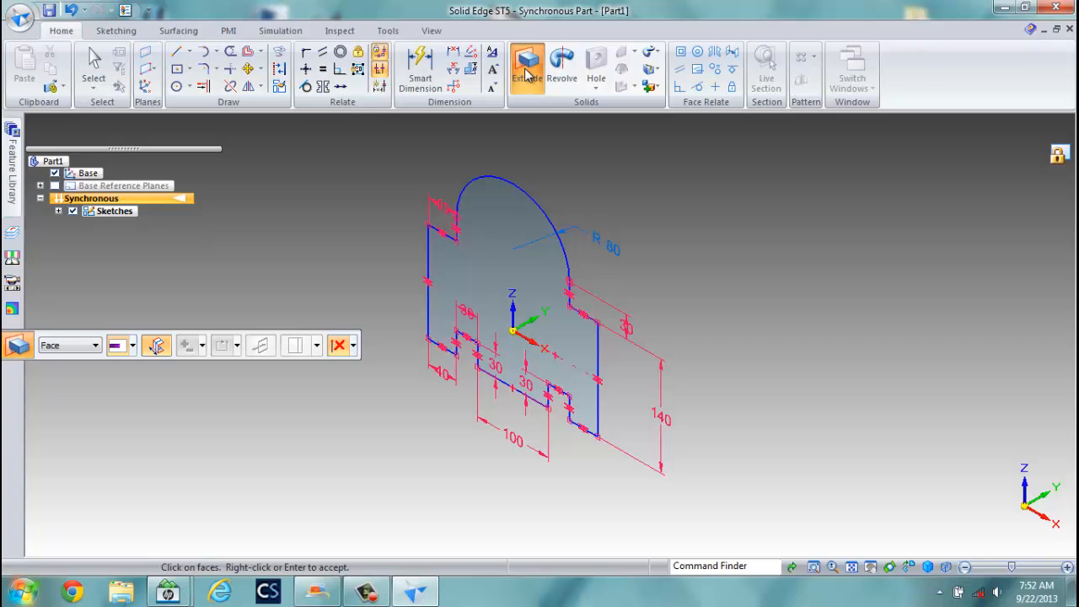
{"action": "left_click", "coordinate": [158, 347]}
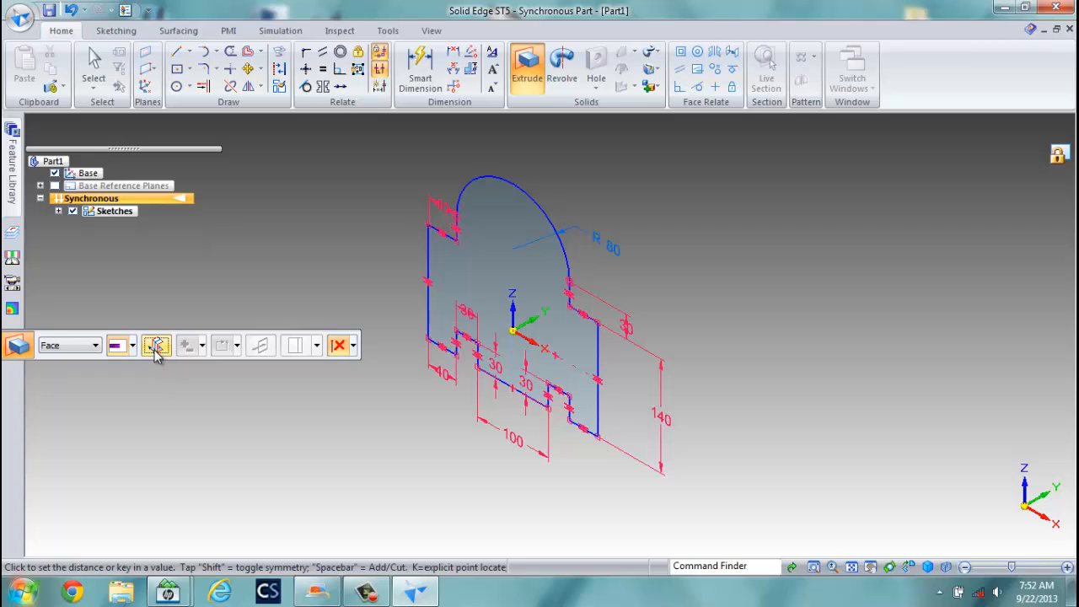
{"action": "left_click", "coordinate": [155, 348]}
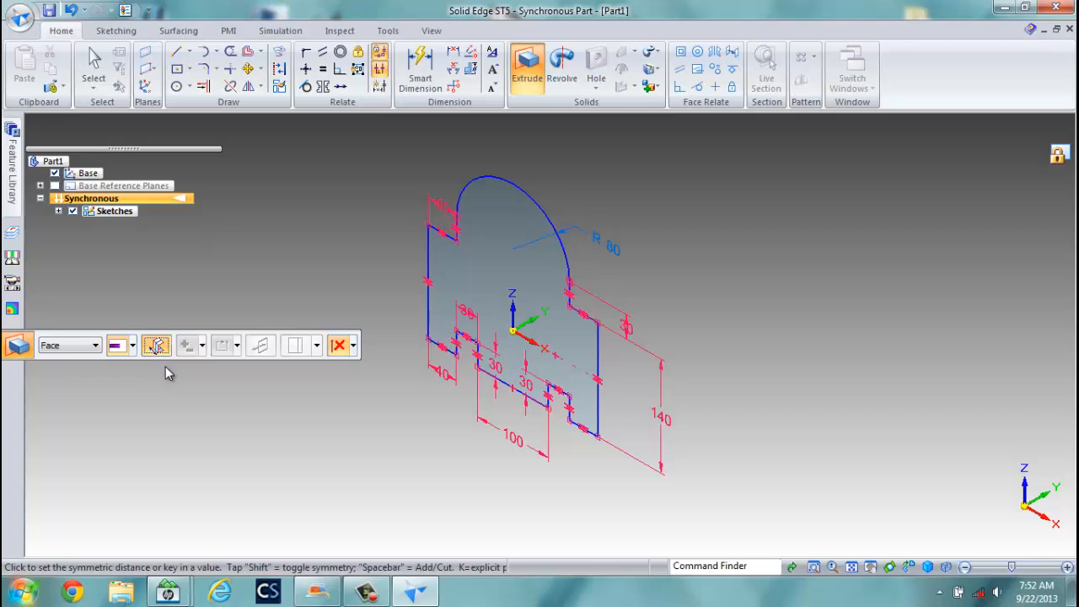
{"action": "left_click", "coordinate": [523, 220]}
{"action": "right_click", "coordinate": [522, 215]}
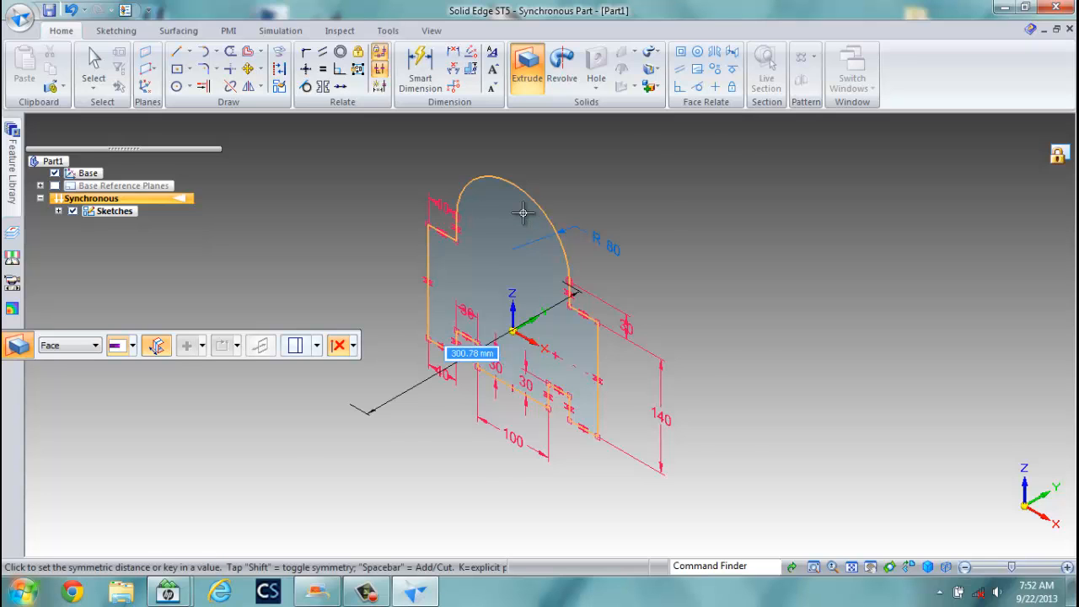
{"action": "type", "text": "120"}
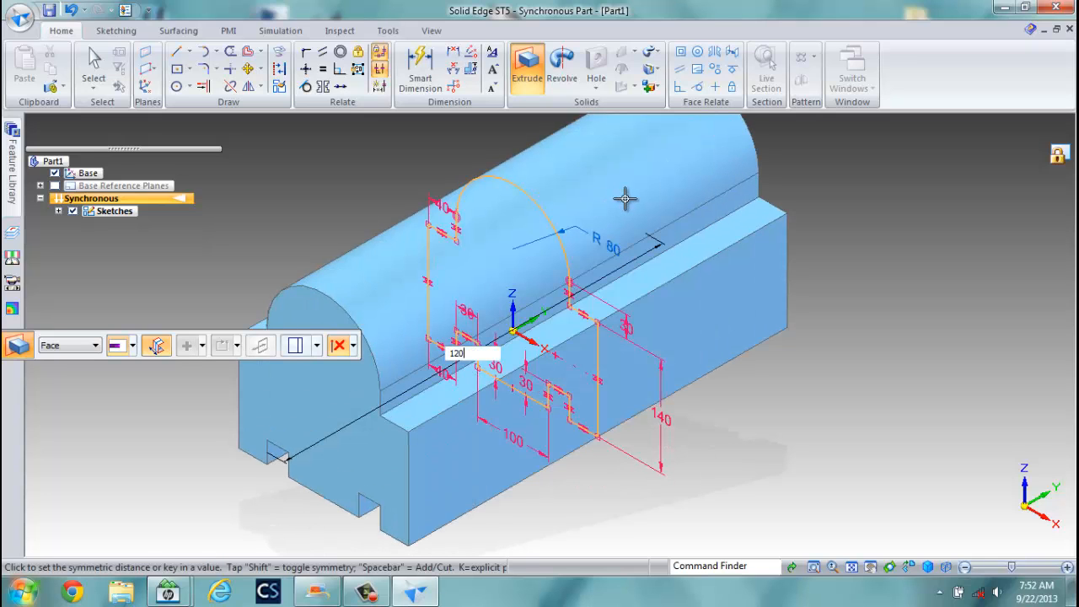
{"action": "key", "text": "Return"}
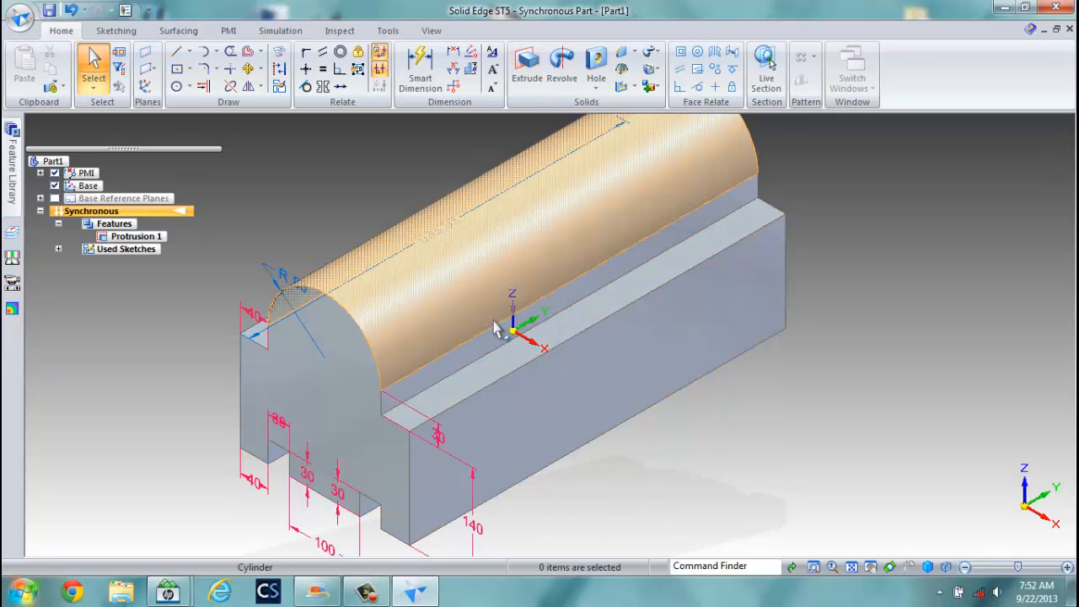
Undo the extrusion and try reselecting the profile region.
{"action": "key", "text": "ctrl+z"}
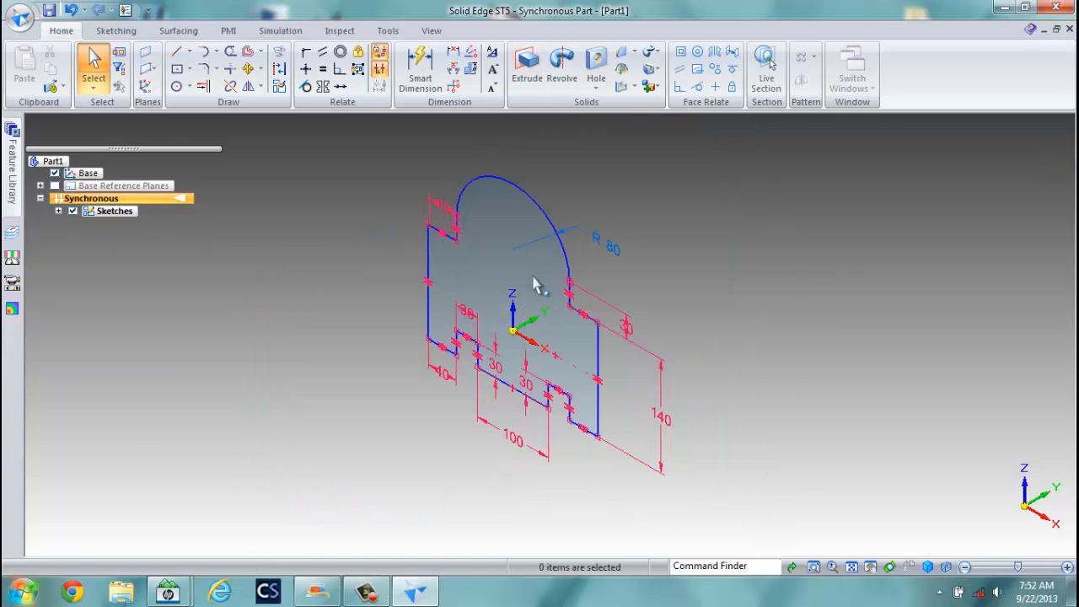
{"action": "left_click", "coordinate": [542, 271]}
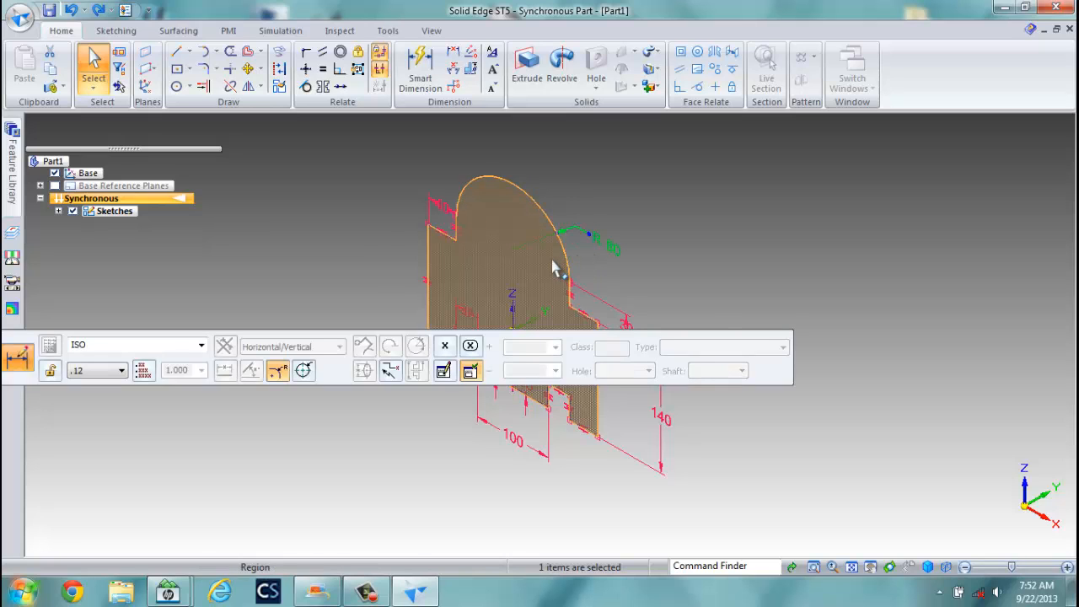
{"action": "left_click", "coordinate": [553, 268]}
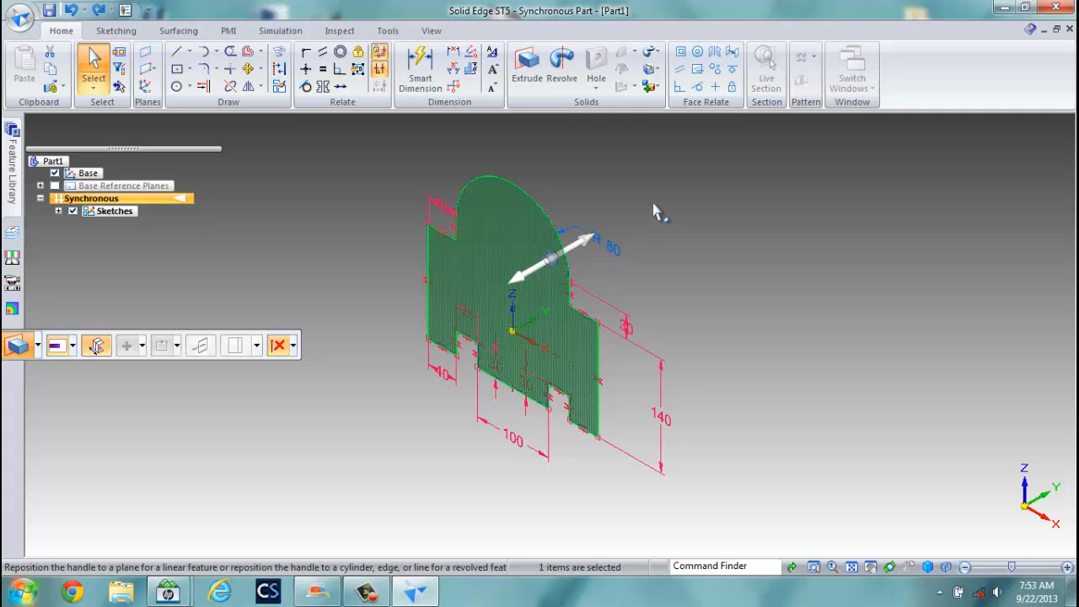
{"action": "key", "text": "Escape"}
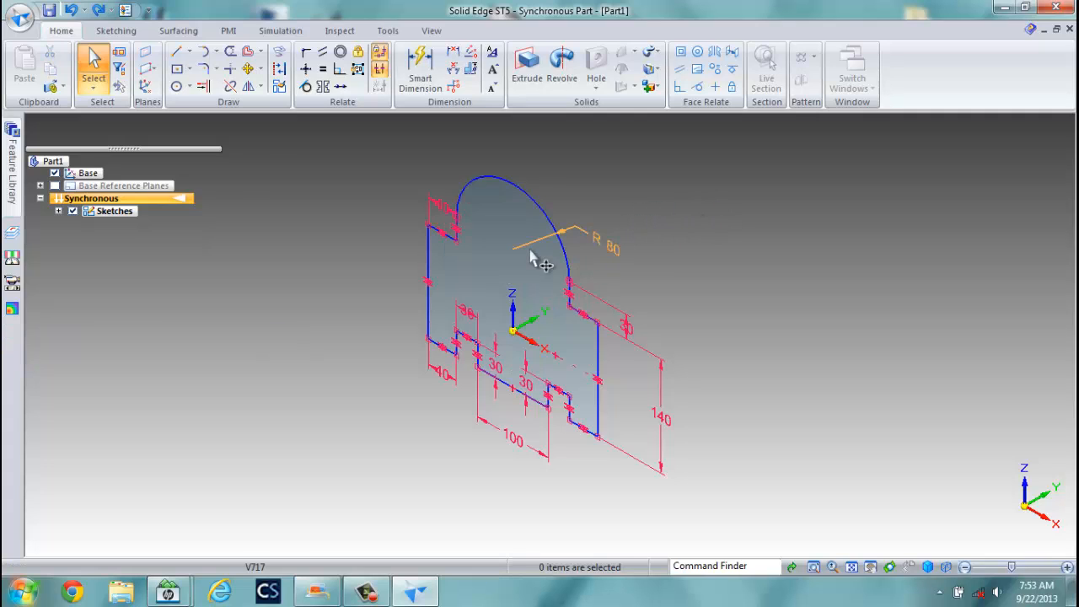
{"action": "left_click", "coordinate": [539, 270]}
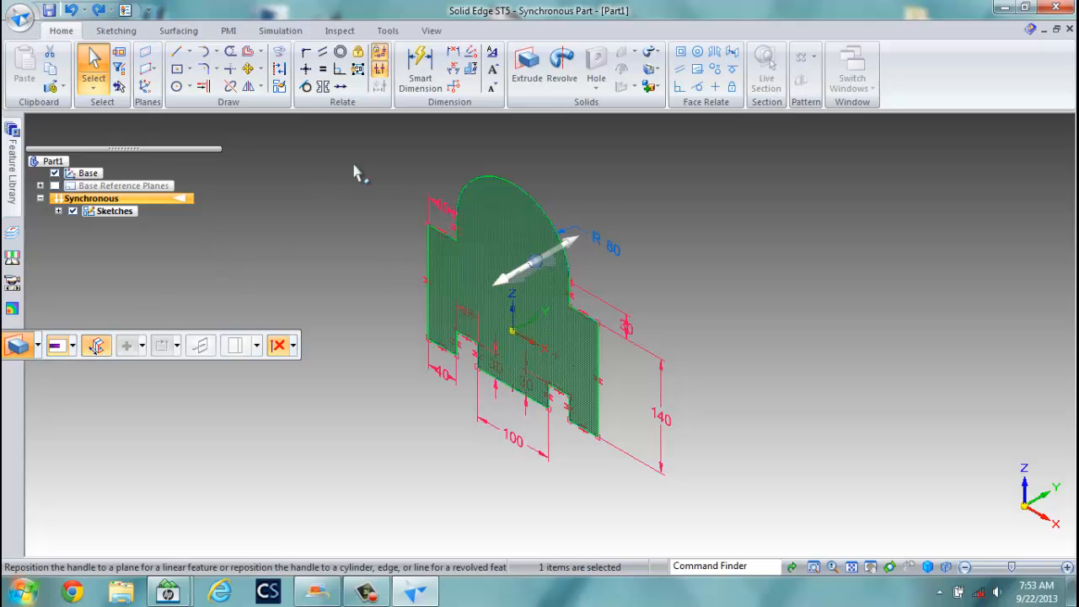
{"action": "left_click", "coordinate": [347, 207]}
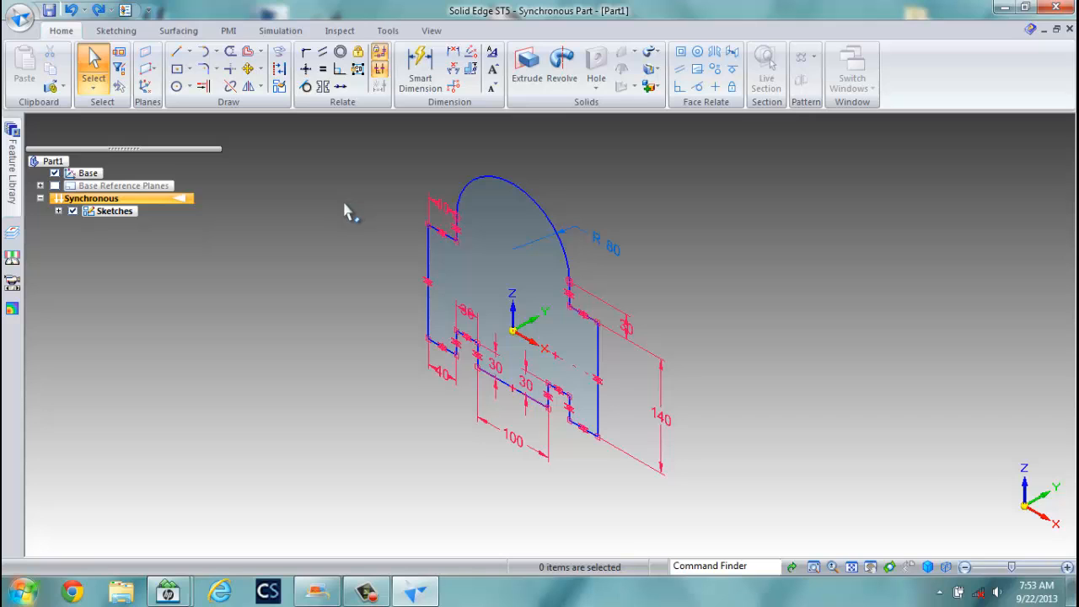
Re-extrude the profile face symmetrically to 120 mm thickness.
{"action": "left_click", "coordinate": [527, 66]}
{"action": "left_click", "coordinate": [511, 238]}
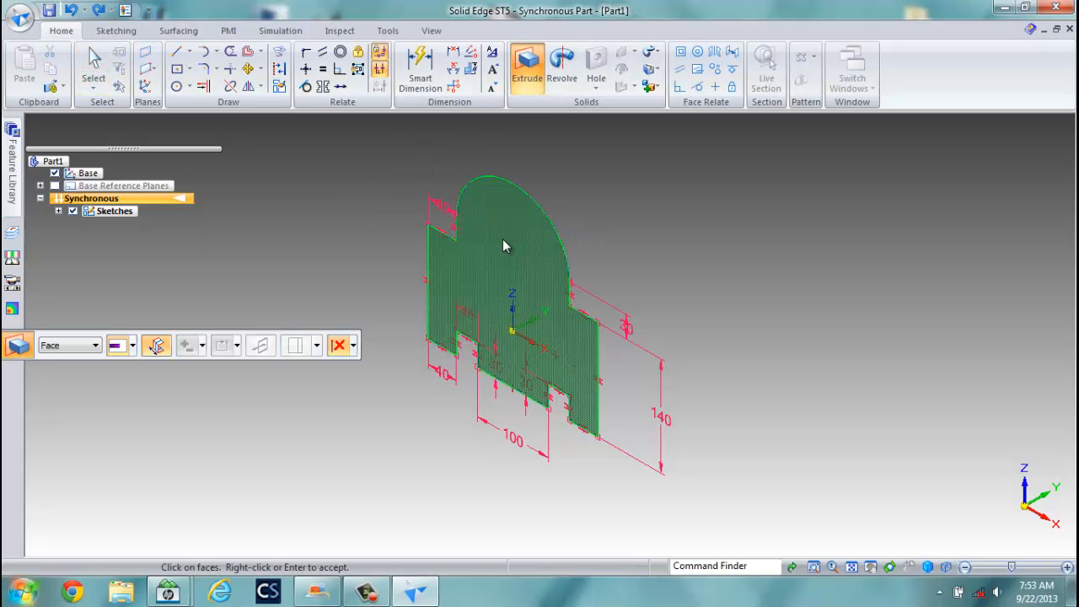
{"action": "right_click", "coordinate": [502, 243]}
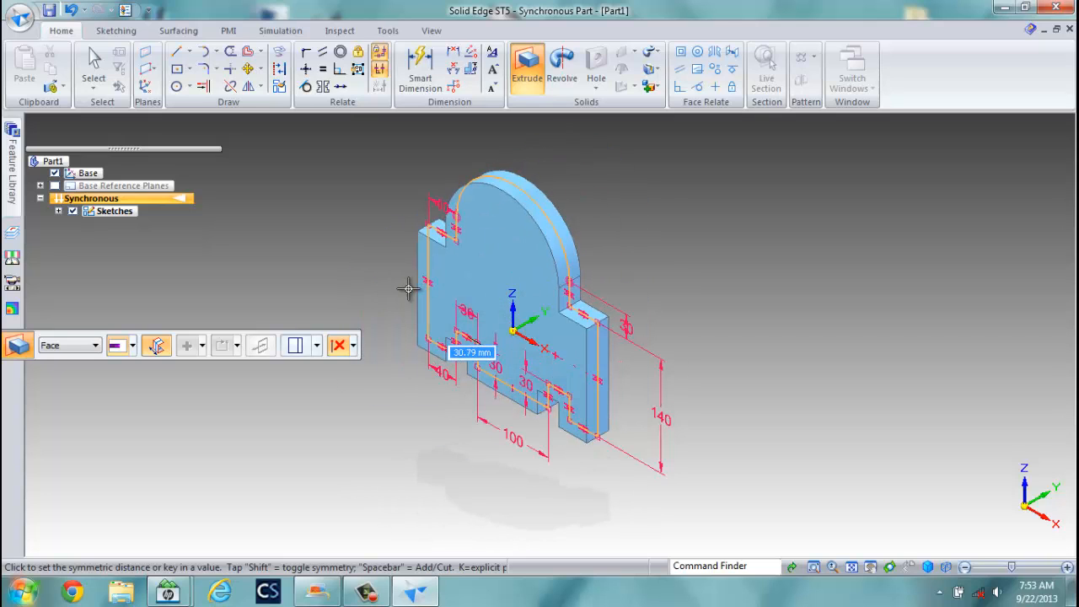
{"action": "type", "text": "120"}
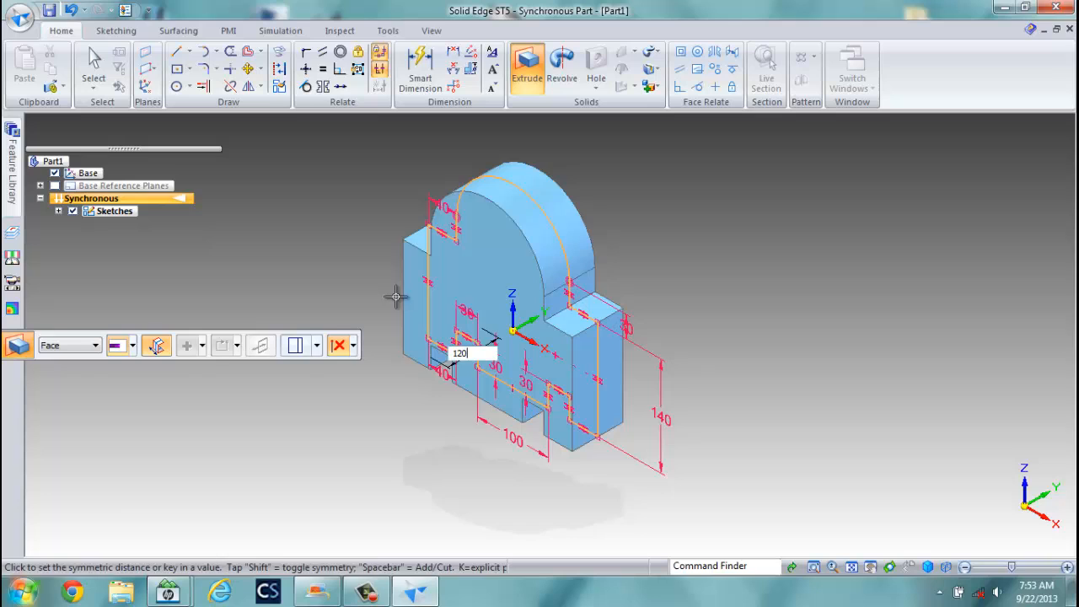
{"action": "key", "text": "Return"}
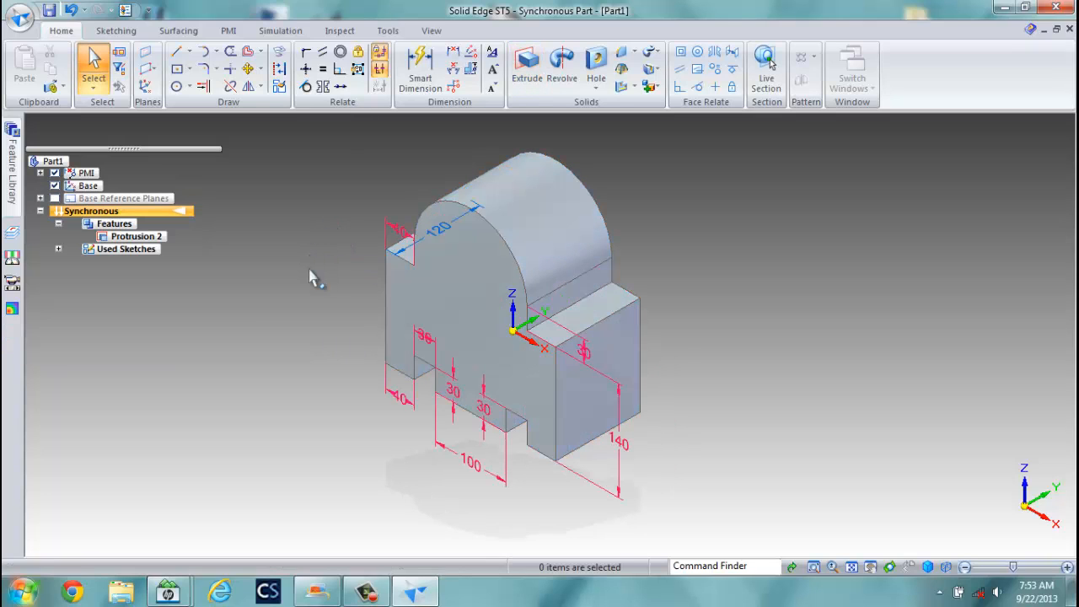
{"action": "left_click", "coordinate": [599, 63]}
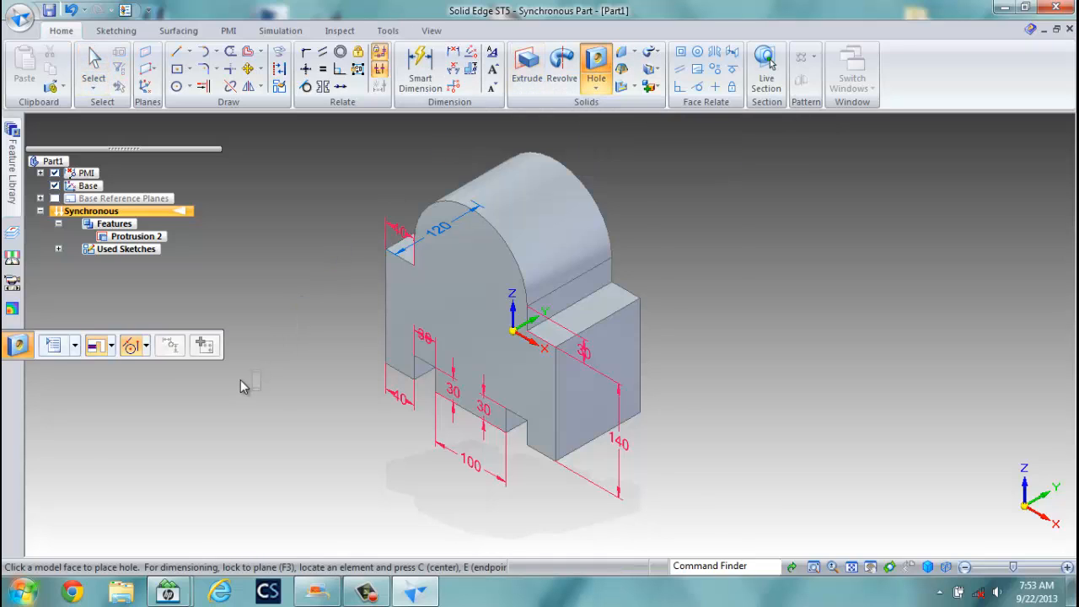
{"action": "left_click", "coordinate": [53, 345]}
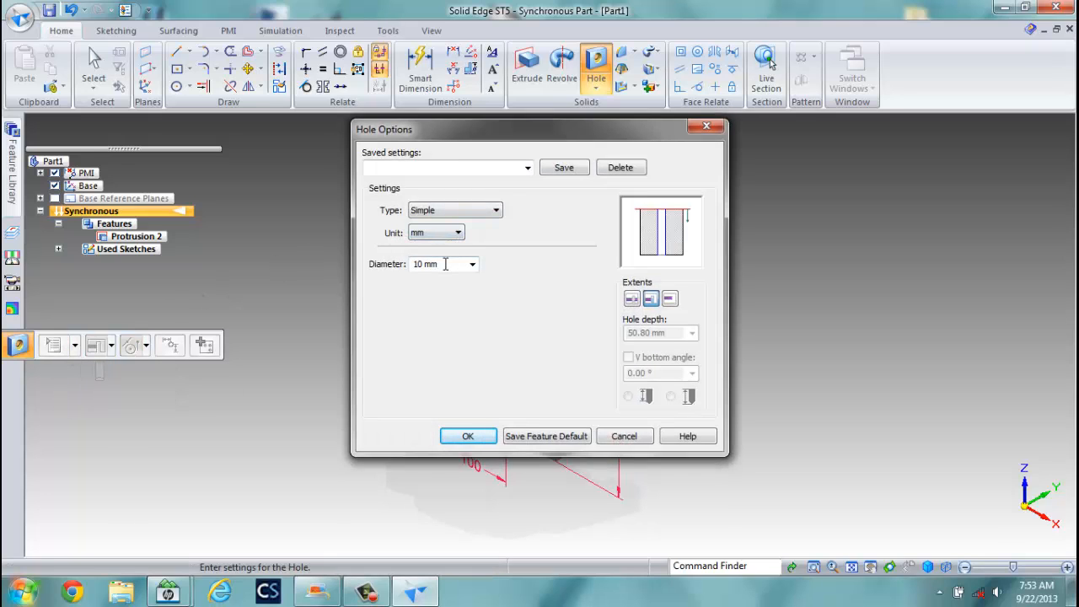
{"action": "left_click_drag", "start_coordinate": [445, 264], "coordinate": [386, 268]}
{"action": "key", "text": "Return"}
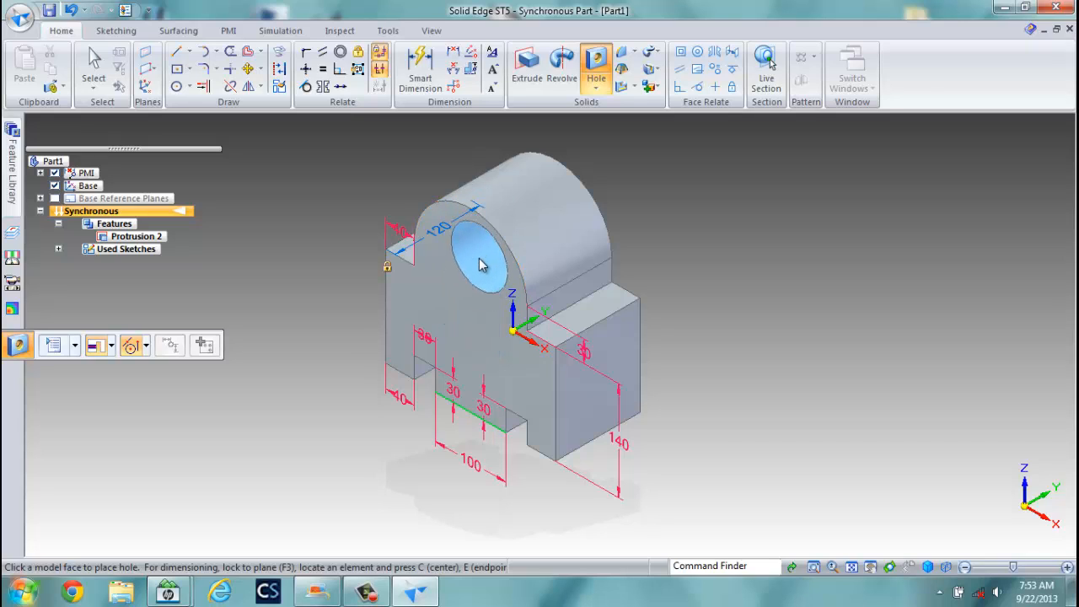
{"action": "left_click", "coordinate": [385, 270]}
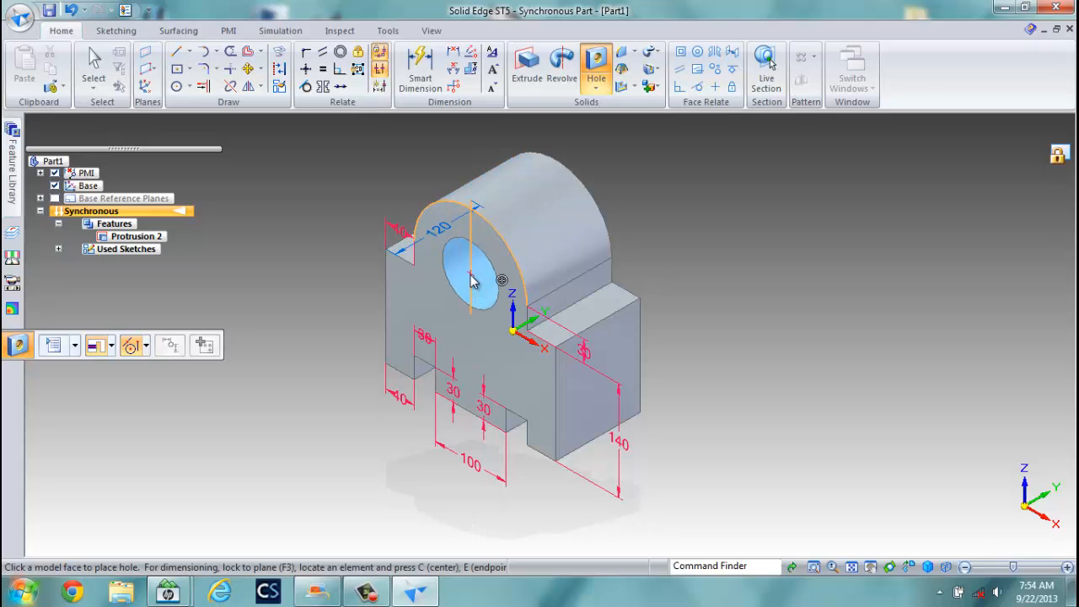
{"action": "left_click", "coordinate": [471, 276]}
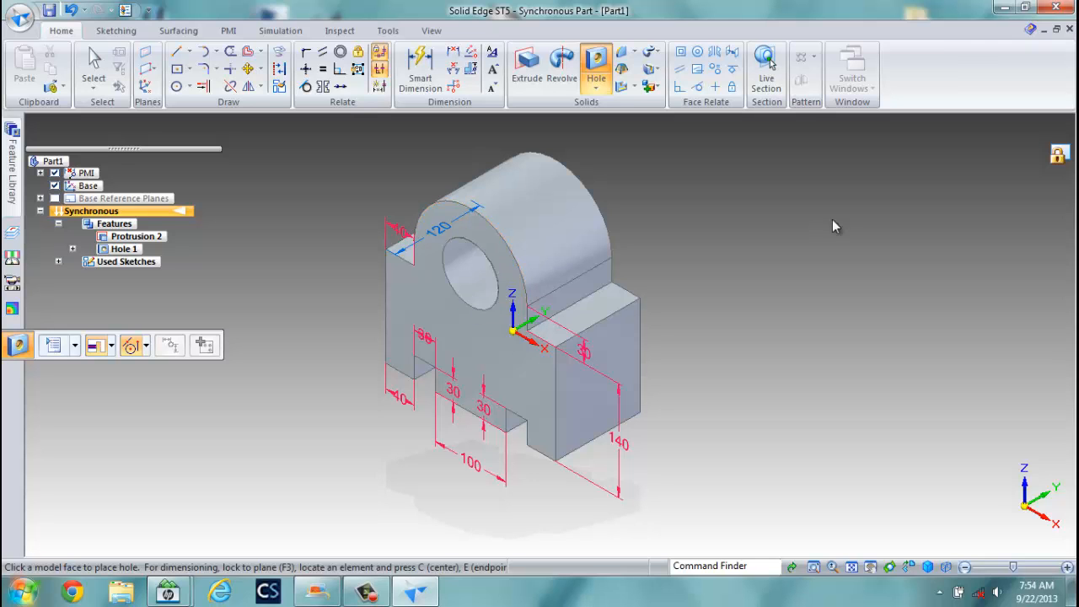
{"action": "middle_click_drag", "start_coordinate": [784, 295], "coordinate": [853, 258]}
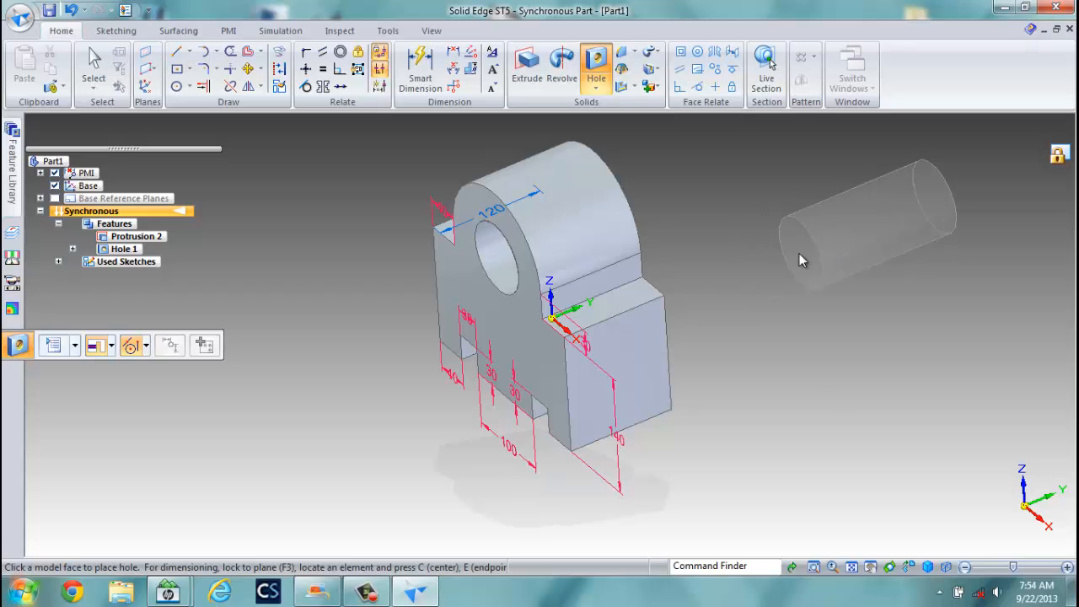
{"action": "key", "text": "Escape"}
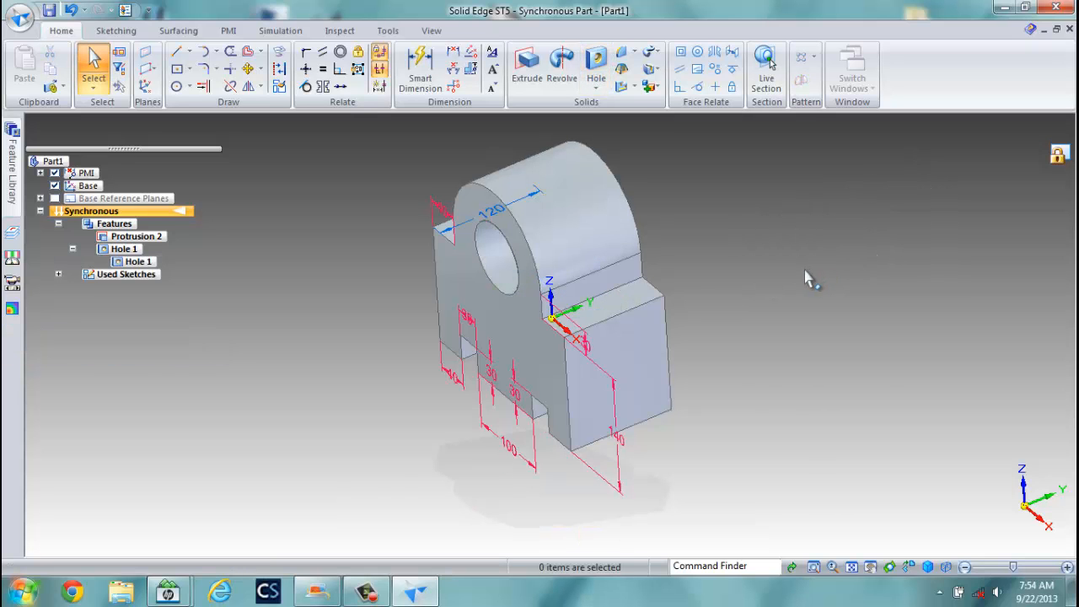
{"action": "middle_click_drag", "start_coordinate": [680, 303], "coordinate": [575, 249]}
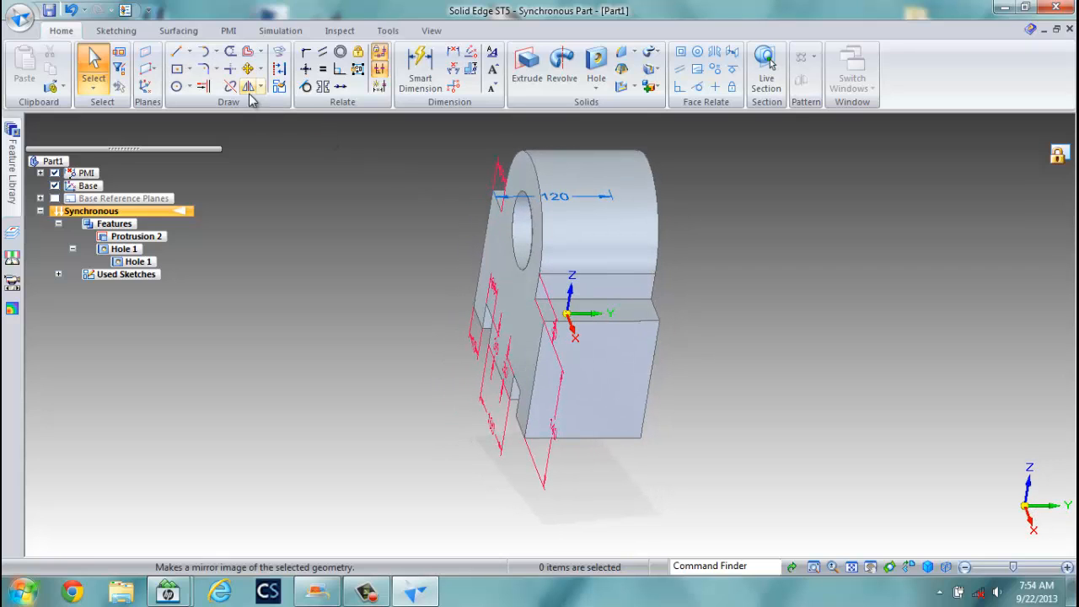
{"action": "left_click", "coordinate": [927, 566]}
{"action": "left_click", "coordinate": [967, 499]}
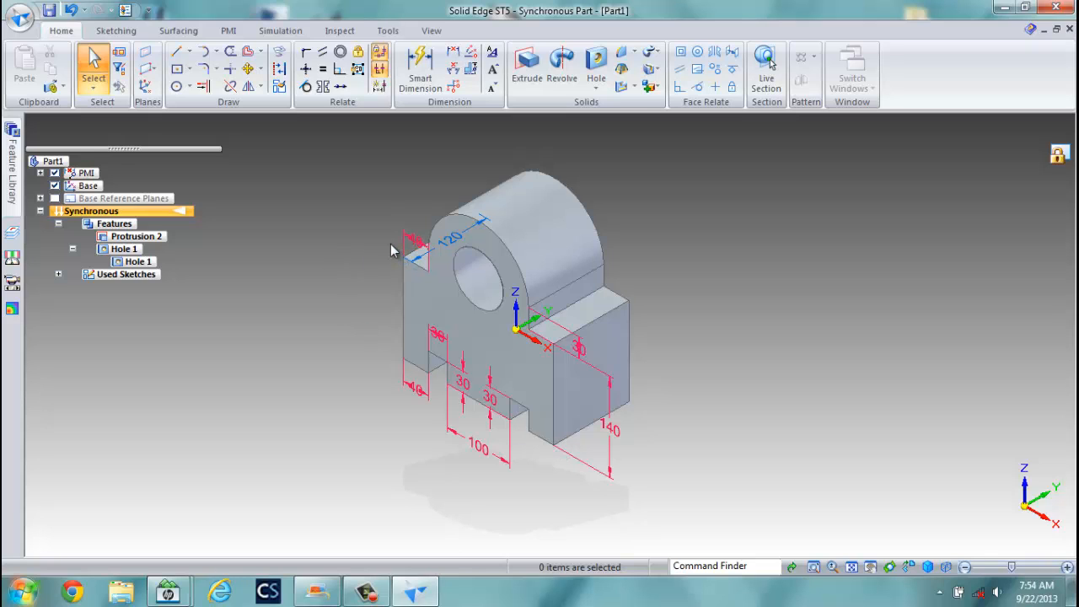
In File Properties Summary, set title EXERCISE 2 SE and subject SOLID EDGE.
{"action": "left_click", "coordinate": [19, 18]}
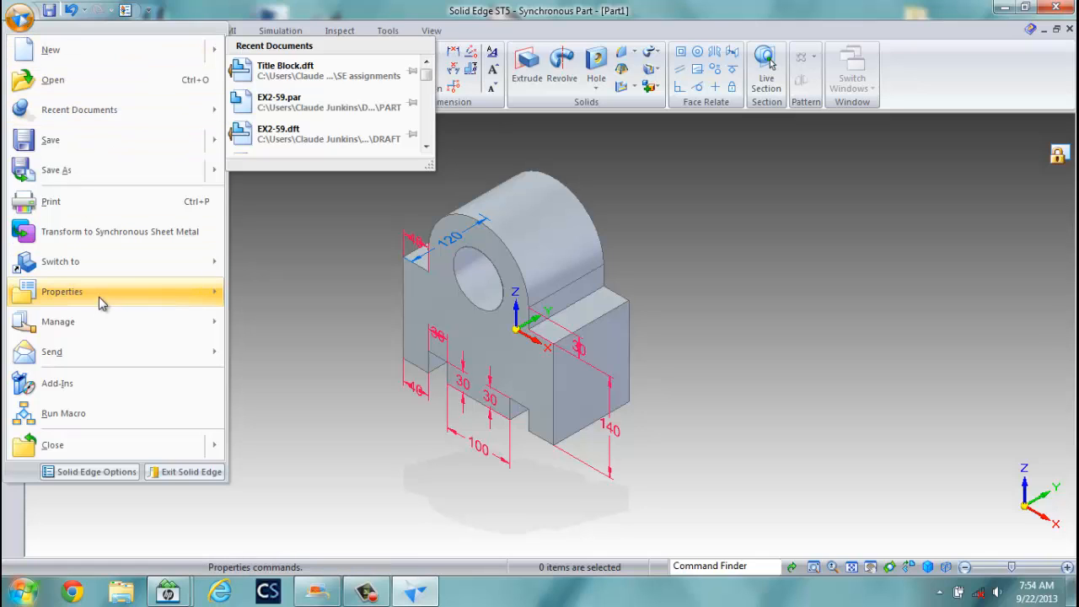
{"action": "mouse_move", "coordinate": [97, 301]}
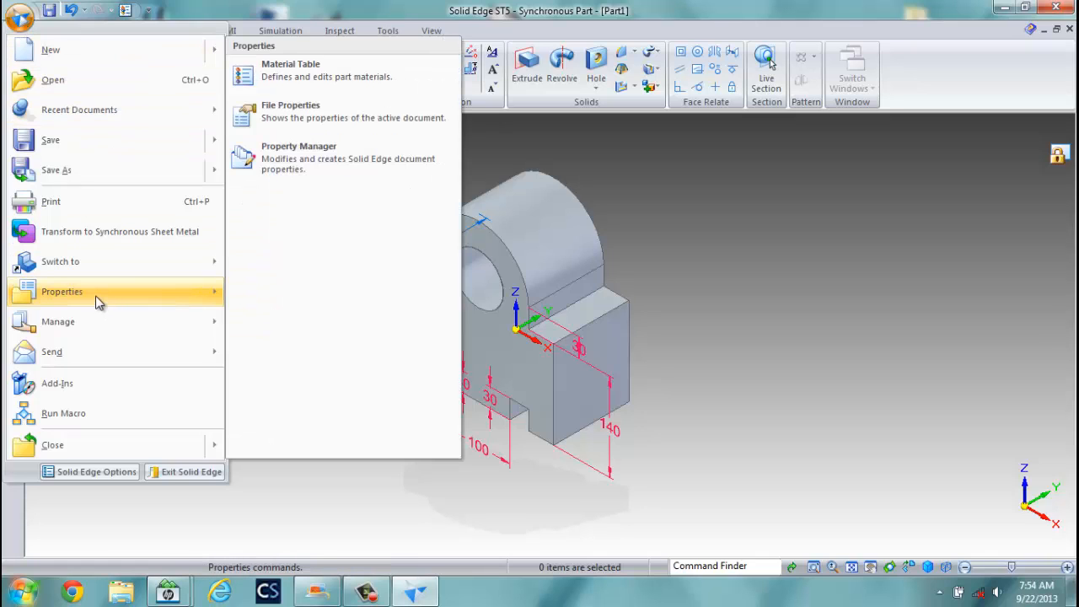
{"action": "left_click", "coordinate": [300, 106]}
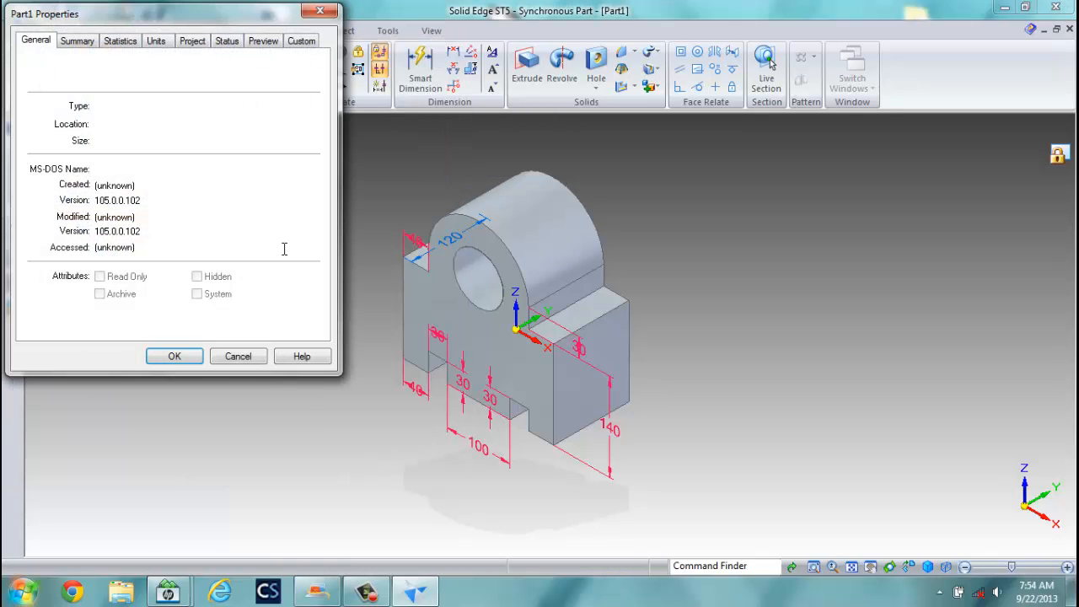
{"action": "left_click", "coordinate": [77, 42]}
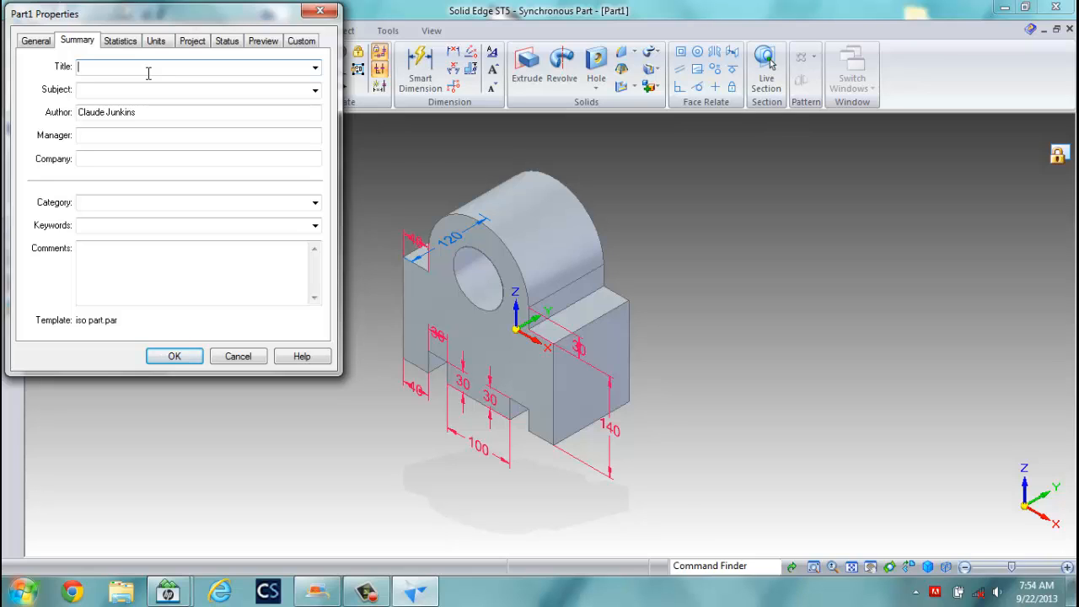
{"action": "type", "text": "e"}
{"action": "type", "text": "EXERCISE "}
{"action": "type", "text": "2"}
{"action": "type", "text": " SE"}
{"action": "left_click", "coordinate": [116, 89]}
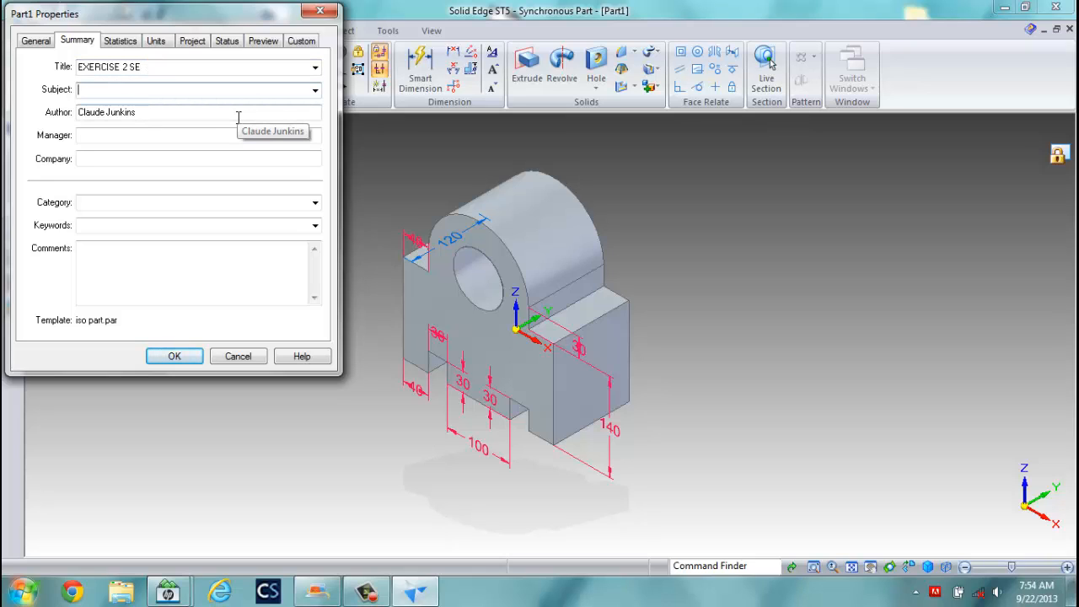
{"action": "type", "text": "SOLID EDGE"}
Enter the author's name, manager MET 121 and company UNIVERSITY OF MAINE.
{"action": "left_click_drag", "start_coordinate": [143, 112], "coordinate": [74, 112]}
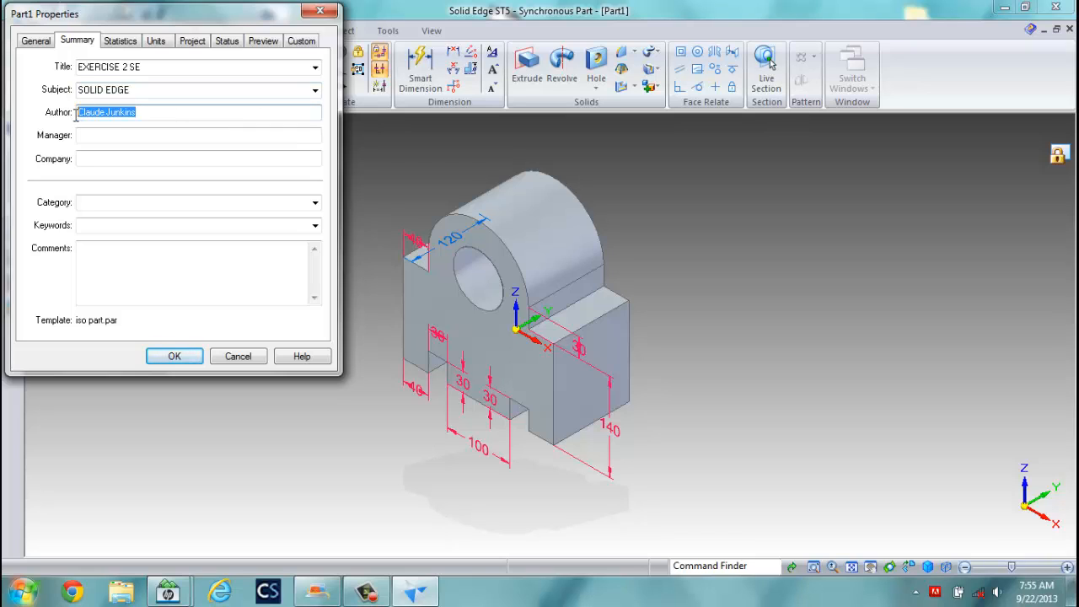
{"action": "type", "text": "CLAUDE J"}
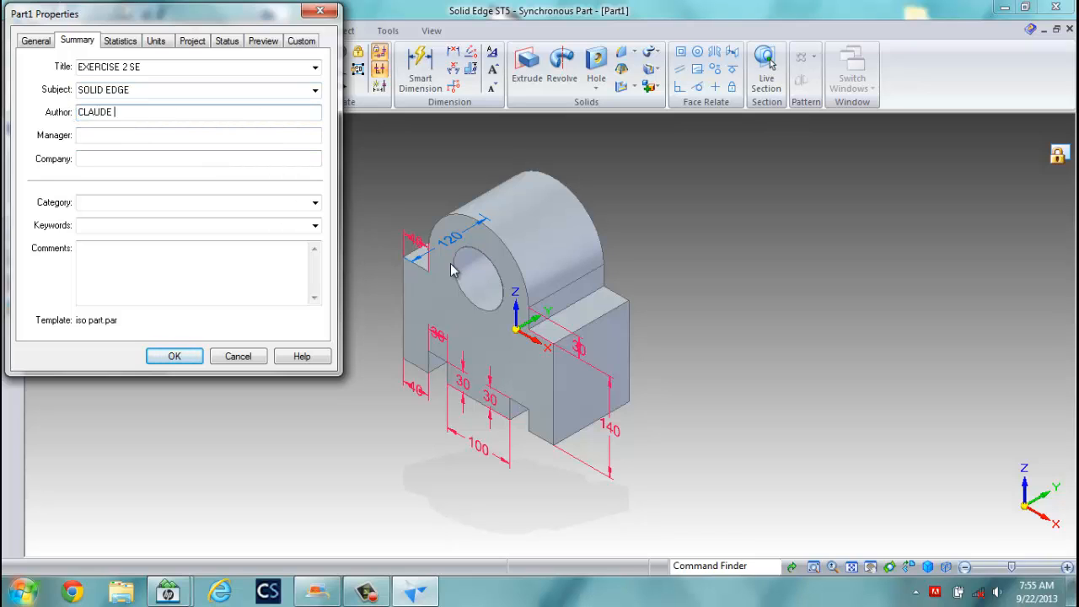
{"action": "type", "text": "UNKINS"}
{"action": "left_click", "coordinate": [152, 157]}
{"action": "left_click", "coordinate": [144, 137]}
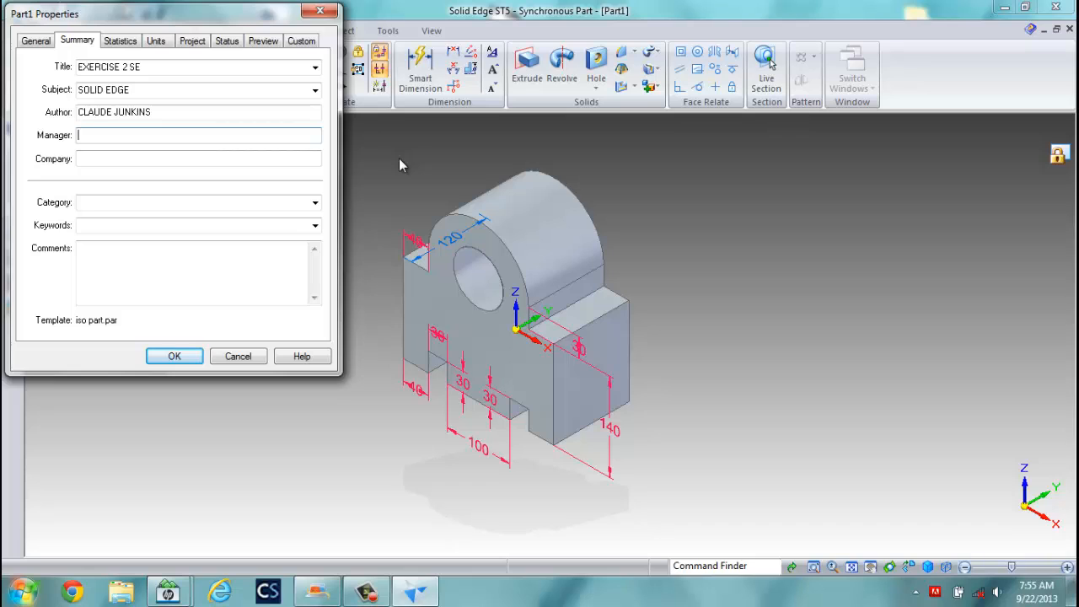
{"action": "type", "text": "MET 121"}
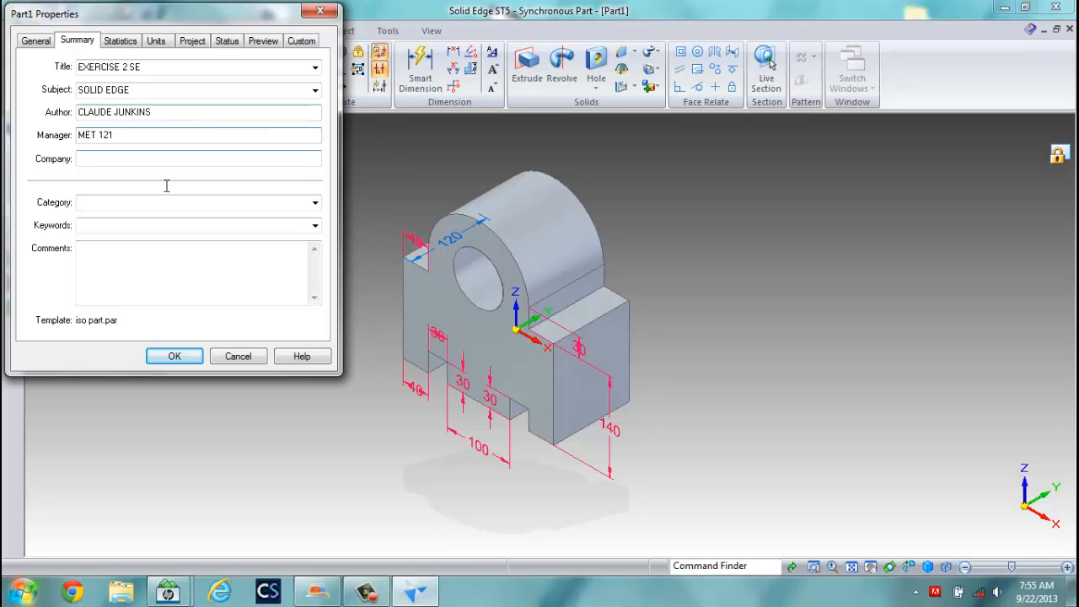
{"action": "left_click", "coordinate": [143, 159]}
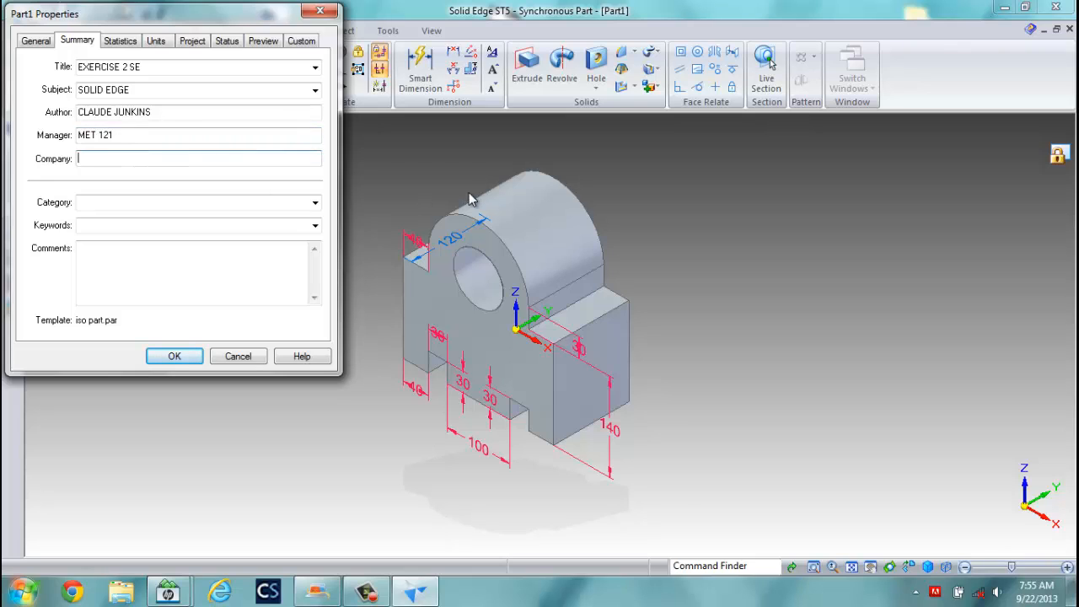
{"action": "type", "text": "UNIVERSITY OF MAINE"}
Set category TEXTBOOK and comment DIMENSIONS ARE IN MM.
{"action": "left_click", "coordinate": [217, 203]}
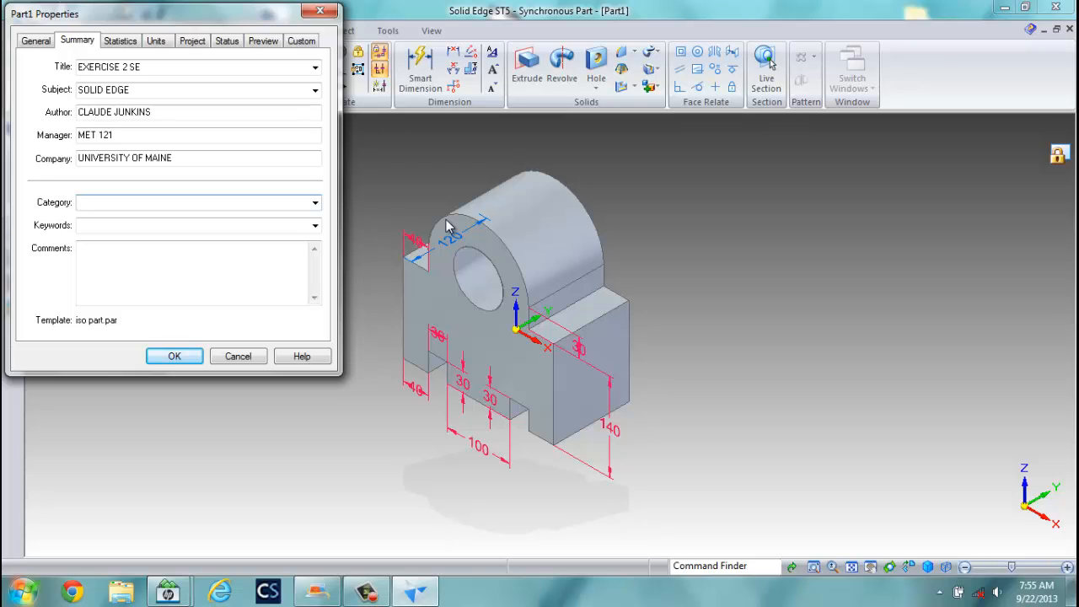
{"action": "type", "text": "TEXTBOOK"}
{"action": "left_click", "coordinate": [120, 255]}
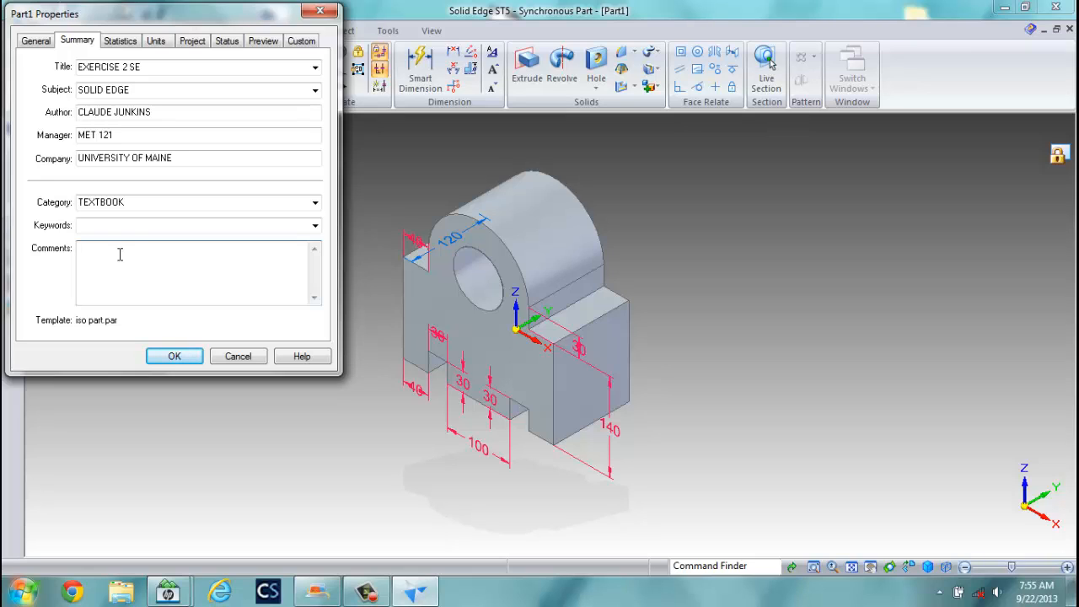
{"action": "type", "text": "DIMENSION AR"}
{"action": "key", "text": "BackSpace"}
{"action": "key", "text": "BackSpace"}
{"action": "key", "text": "BackSpace"}
{"action": "type", "text": "S ARE IN MM"}
On the Project tab, enter document number 1, revision 0, project name EXERCISE 2 FROM TEXTBOOK.
{"action": "left_click", "coordinate": [121, 44]}
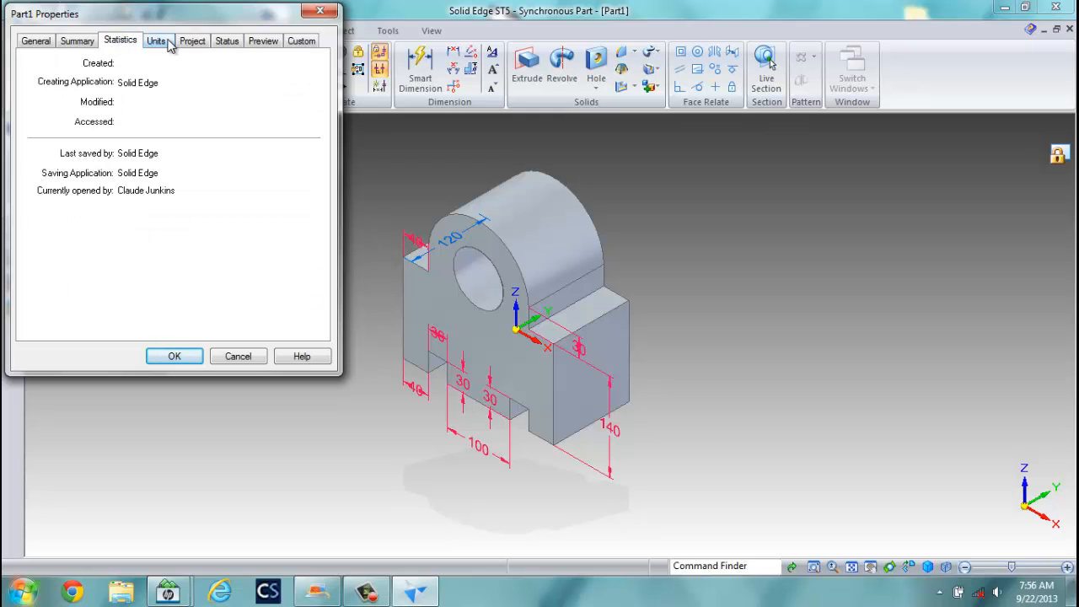
{"action": "left_click", "coordinate": [160, 43]}
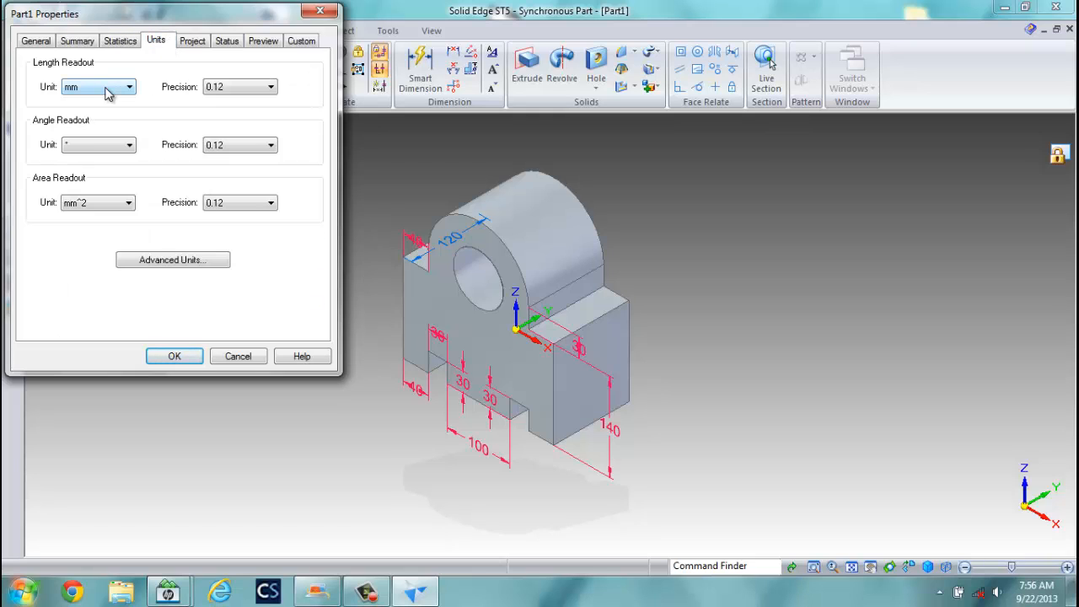
{"action": "left_click", "coordinate": [195, 42]}
{"action": "left_click", "coordinate": [208, 68]}
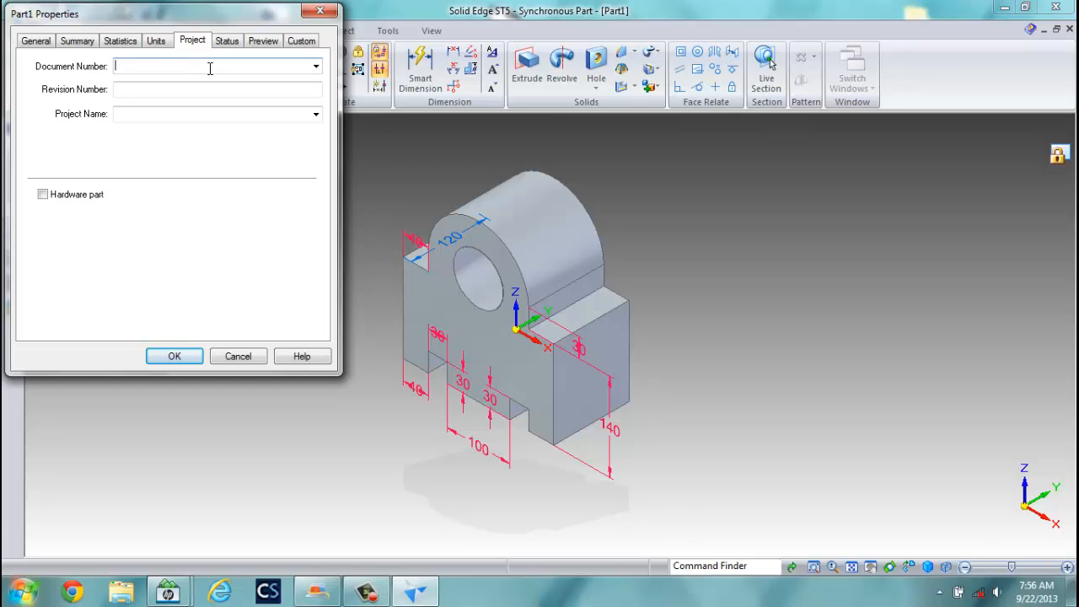
{"action": "type", "text": "1"}
{"action": "left_click", "coordinate": [148, 90]}
{"action": "type", "text": "0"}
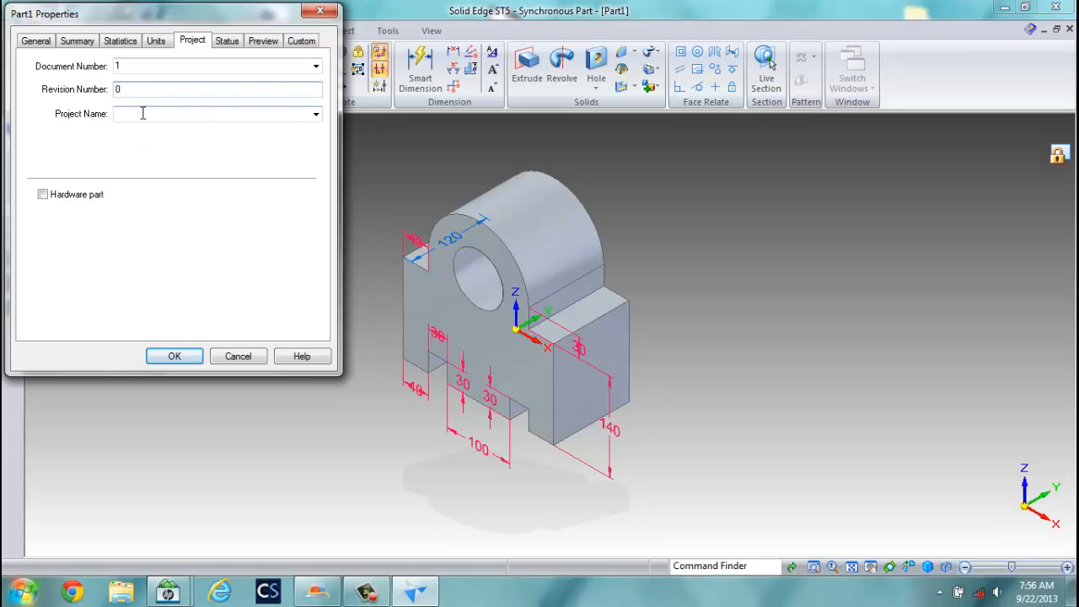
{"action": "left_click", "coordinate": [144, 114]}
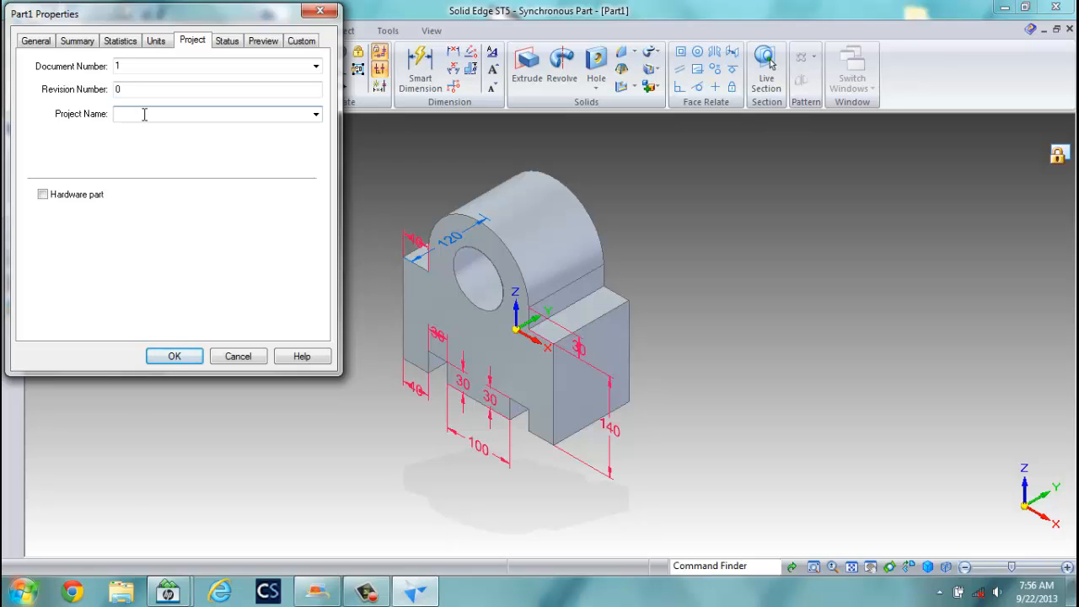
{"action": "type", "text": "EXERCISE 2 FROM TEXTBOOK"}
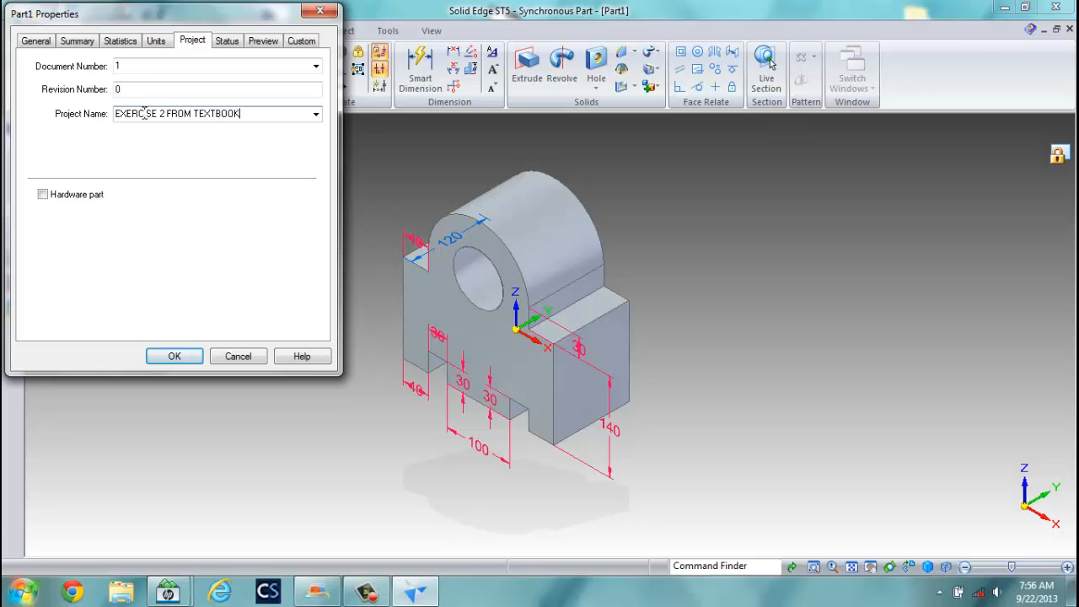
Create a preview thumbnail and accept the properties with OK.
{"action": "left_click", "coordinate": [230, 42]}
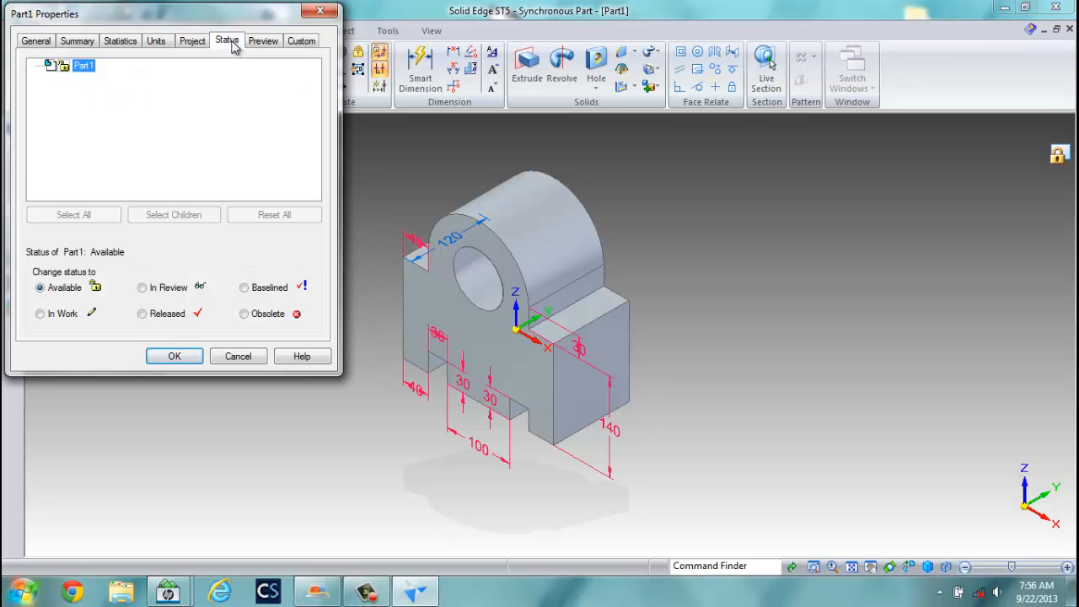
{"action": "left_click", "coordinate": [261, 44]}
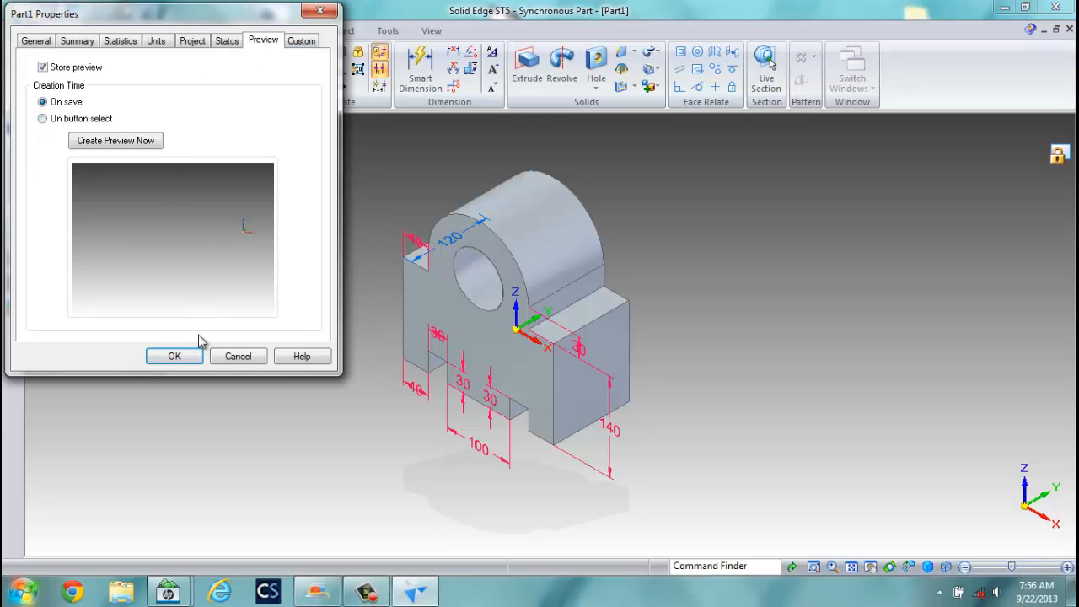
{"action": "left_click", "coordinate": [152, 145]}
{"action": "left_click", "coordinate": [304, 44]}
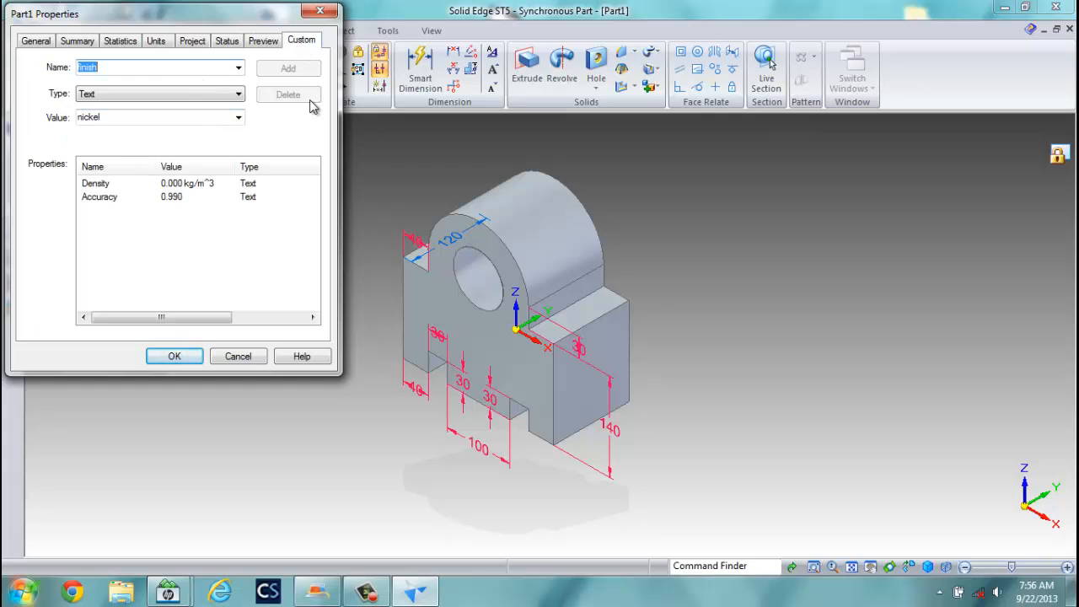
{"action": "left_click", "coordinate": [175, 357]}
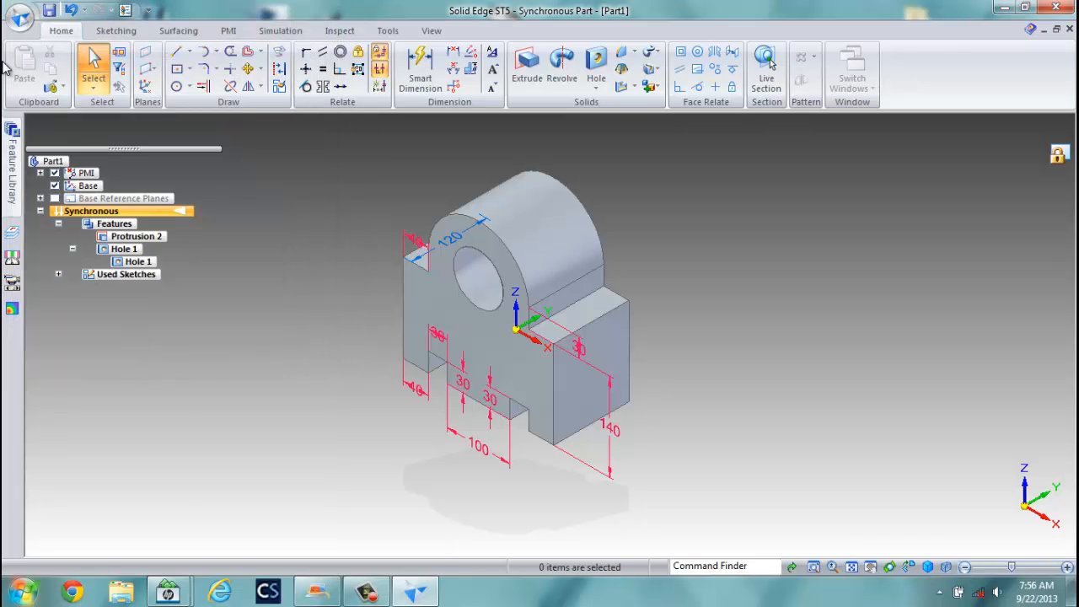
Assign Aluminum, 1350 from the Material Table to the bracket part.
{"action": "left_click", "coordinate": [20, 17]}
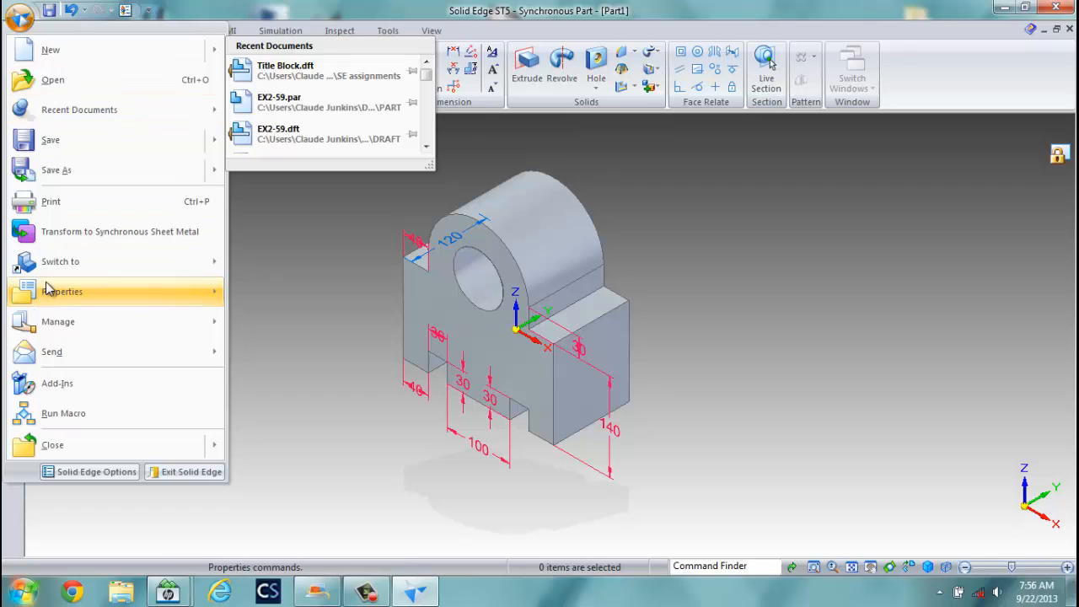
{"action": "mouse_move", "coordinate": [48, 290]}
{"action": "left_click", "coordinate": [287, 76]}
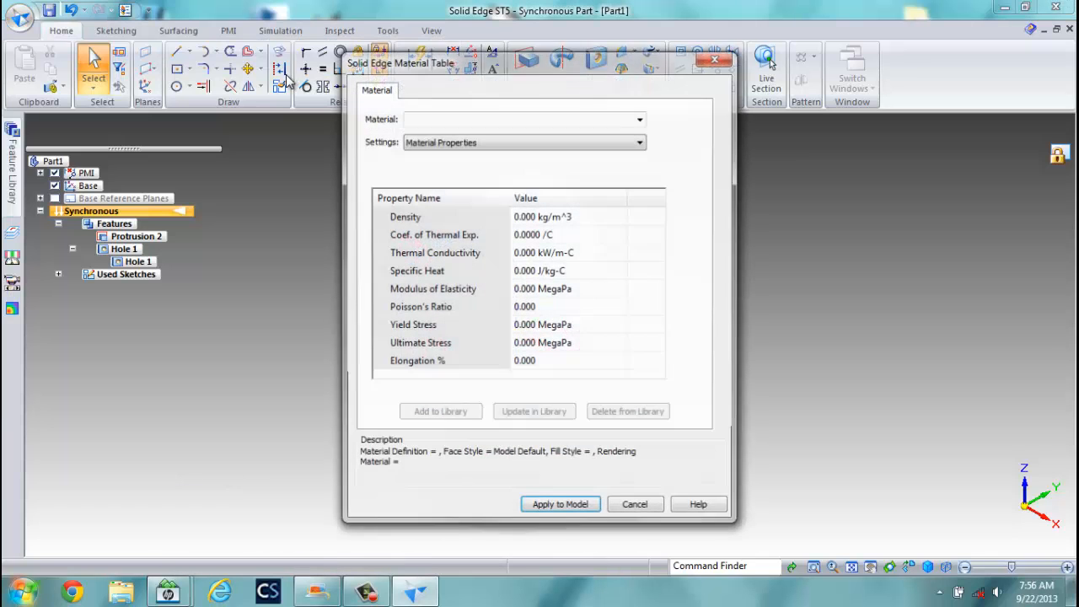
{"action": "left_click", "coordinate": [639, 119]}
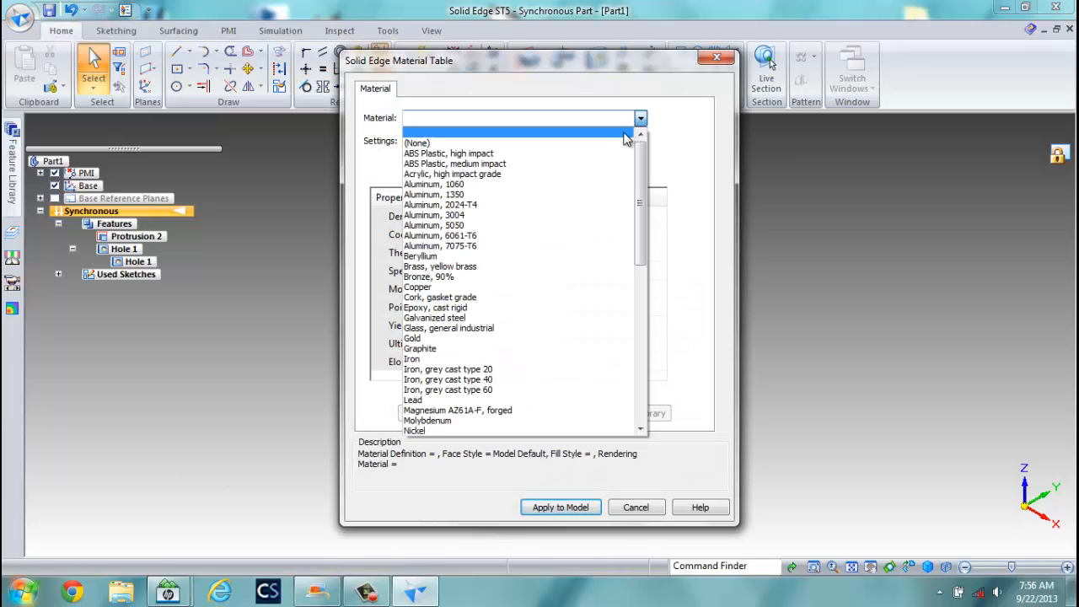
{"action": "left_click", "coordinate": [529, 194]}
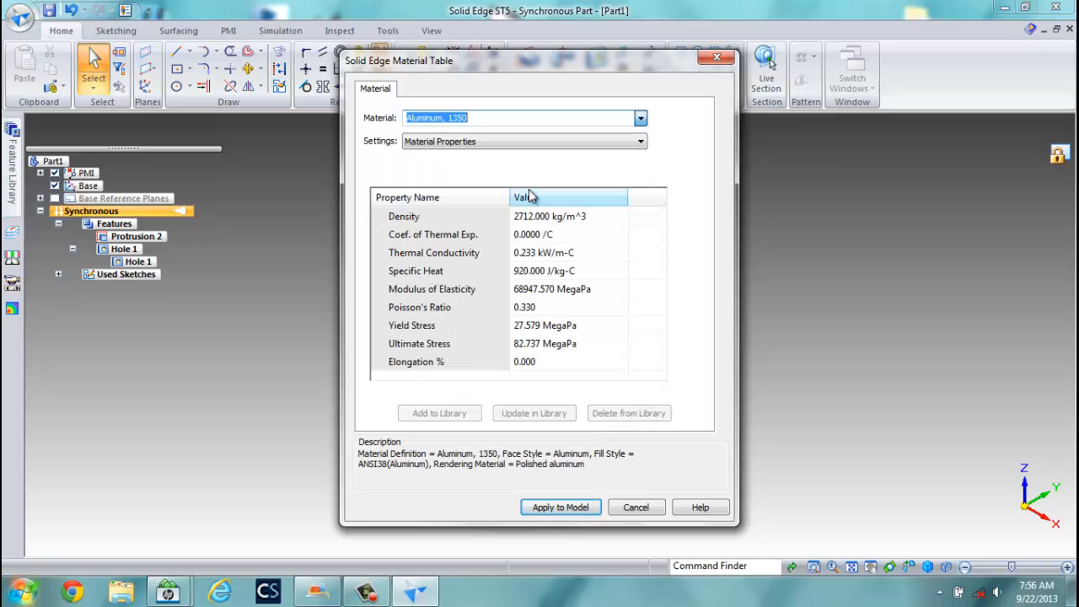
{"action": "left_click", "coordinate": [561, 509]}
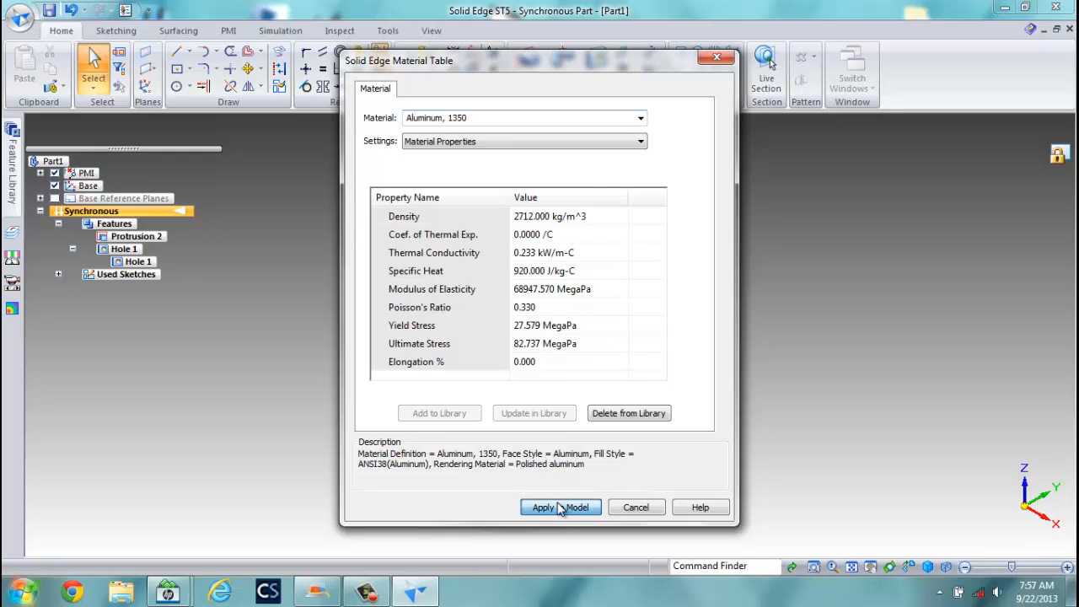
{"action": "left_click", "coordinate": [717, 57]}
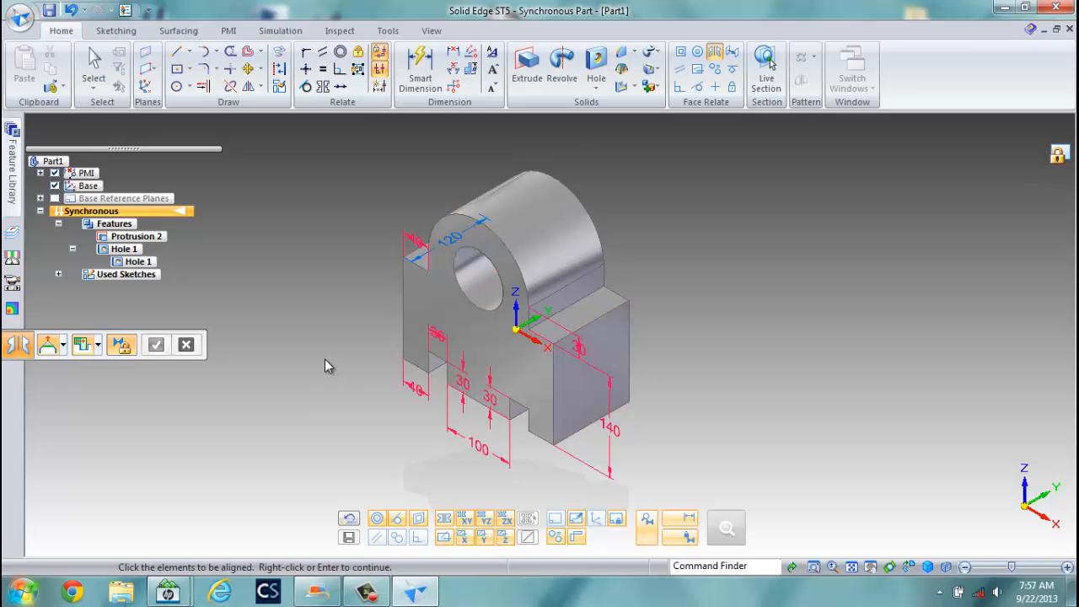
Save the bracket as EX 2.par in the PART folder under MET121A.
{"action": "left_click", "coordinate": [26, 25]}
{"action": "left_click", "coordinate": [25, 171]}
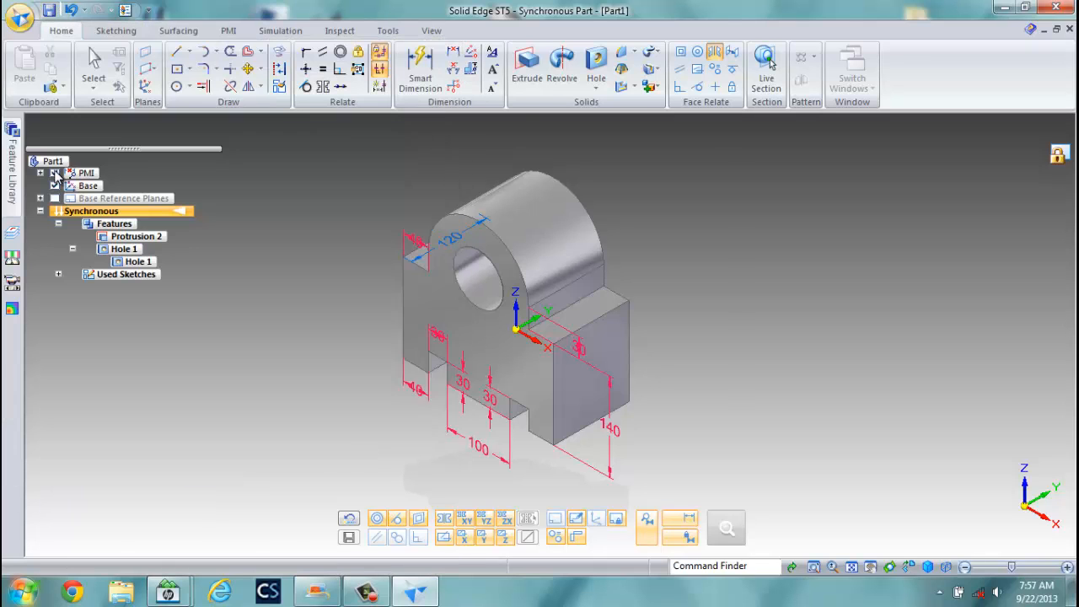
{"action": "left_click", "coordinate": [593, 185]}
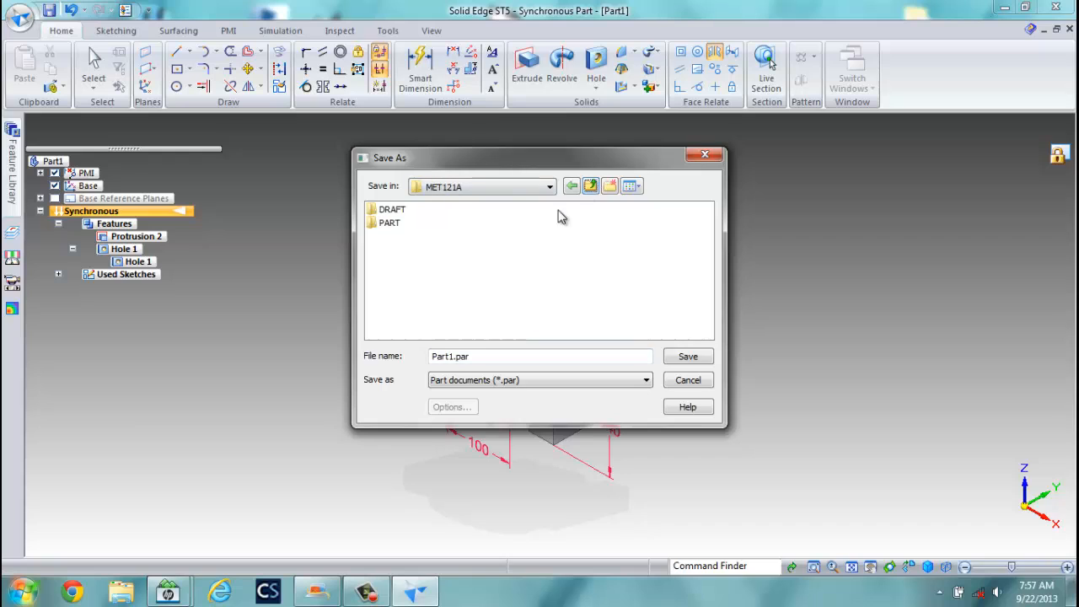
{"action": "double_click", "coordinate": [390, 222]}
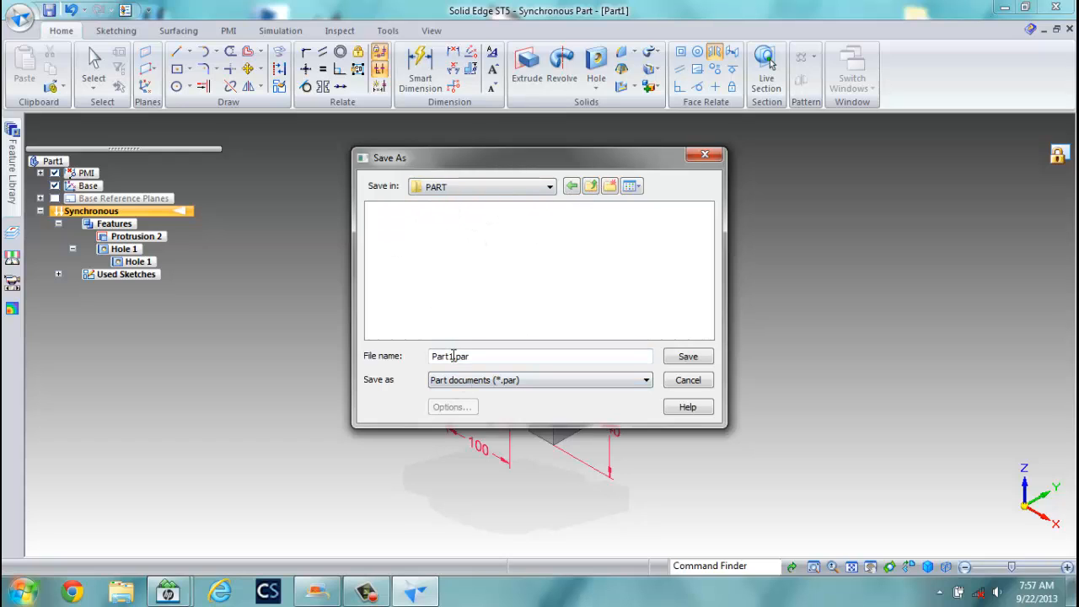
{"action": "left_click_drag", "start_coordinate": [455, 356], "coordinate": [386, 360]}
{"action": "type", "text": "EX 2"}
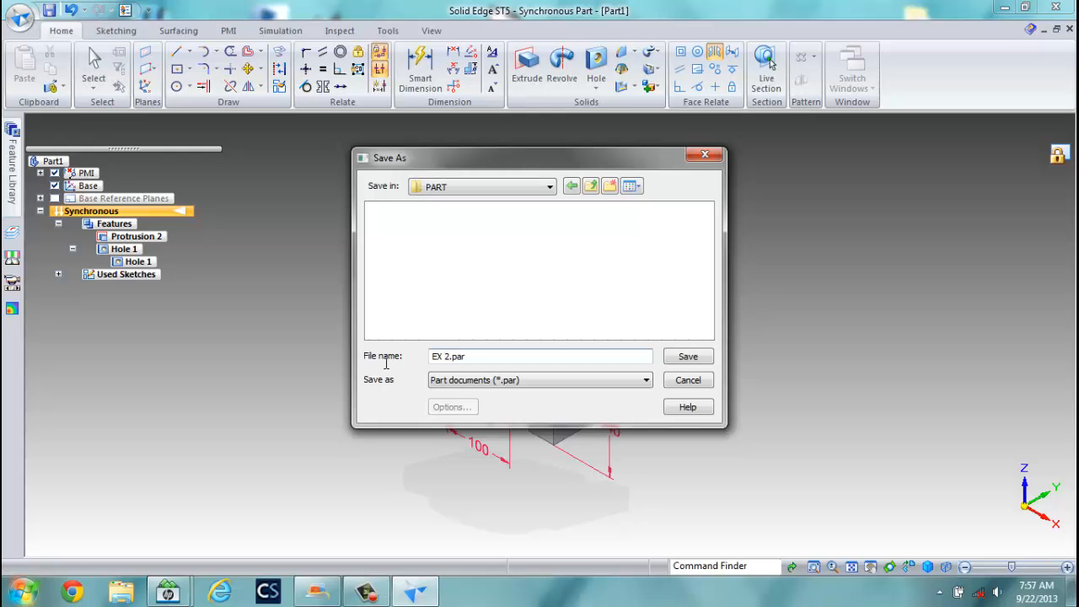
{"action": "key", "text": "Return"}
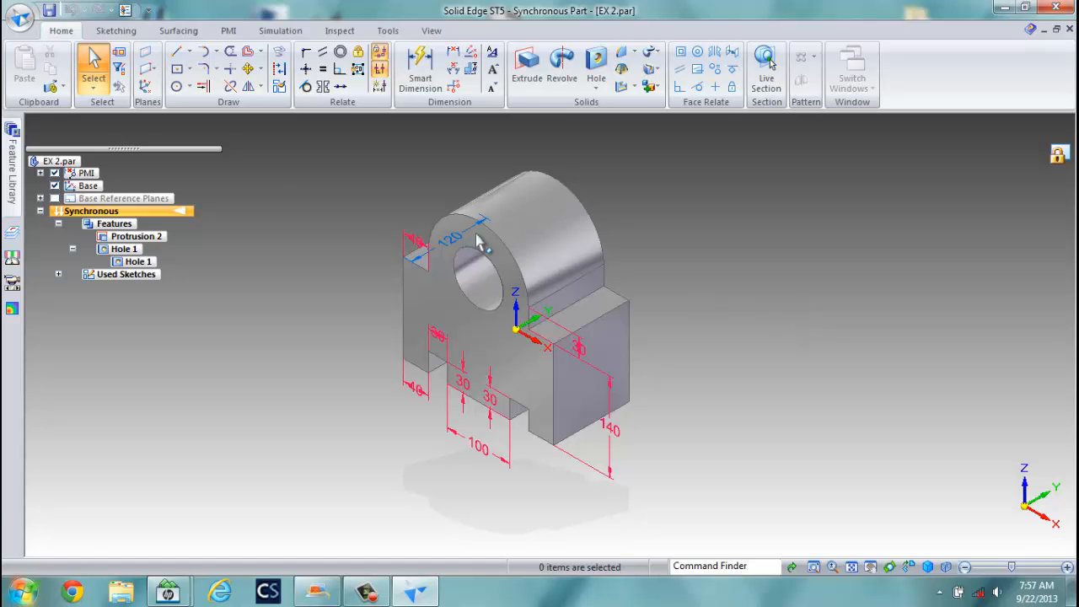
Create the new Draft2 drawing from the ansi draft.dft template.
{"action": "left_click", "coordinate": [18, 18]}
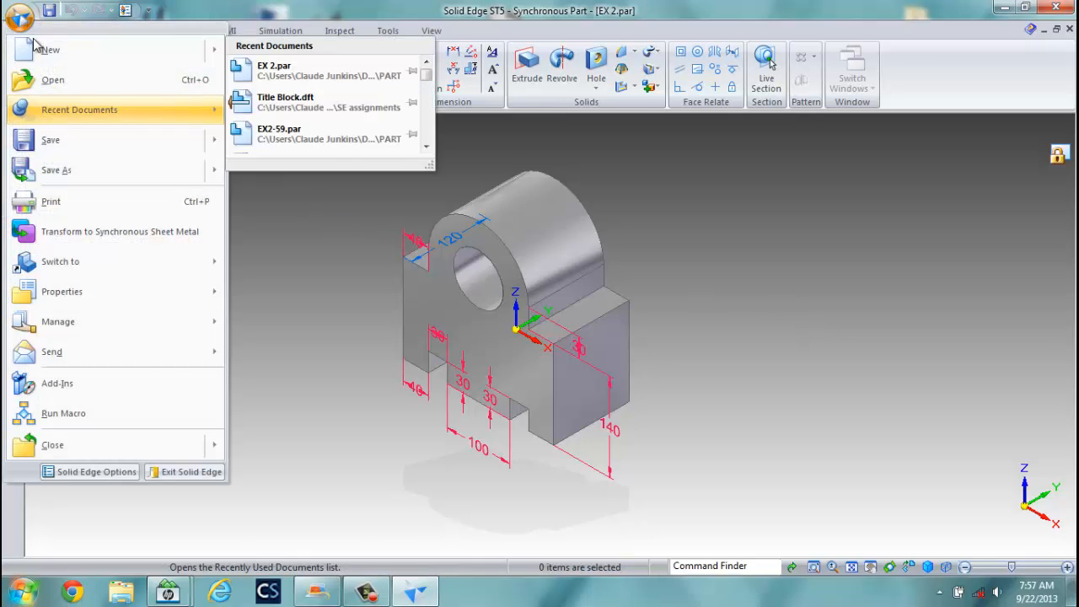
{"action": "left_click", "coordinate": [48, 48]}
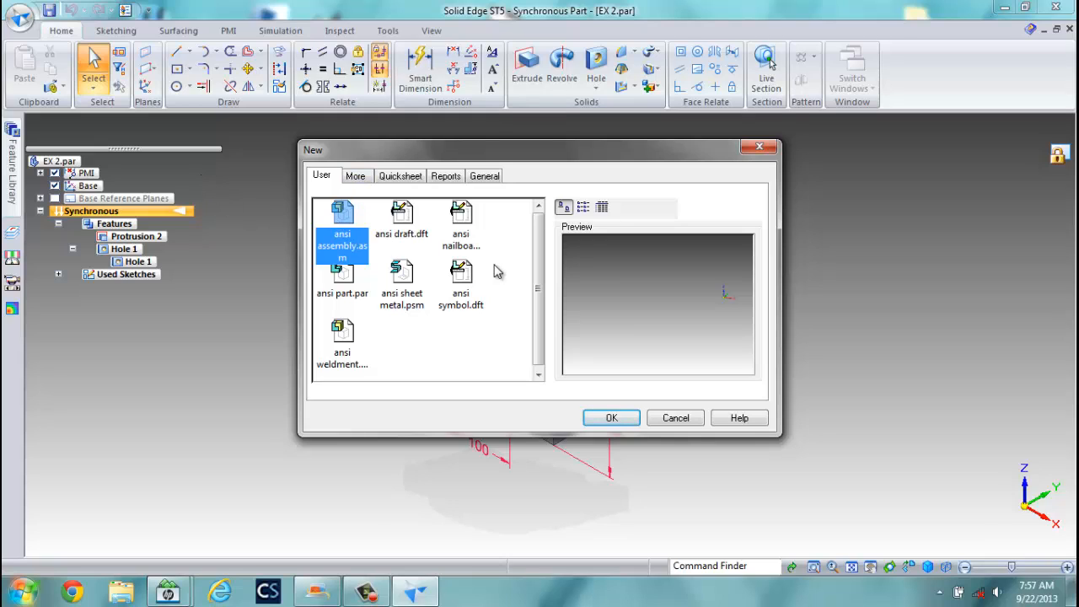
{"action": "left_click", "coordinate": [402, 215]}
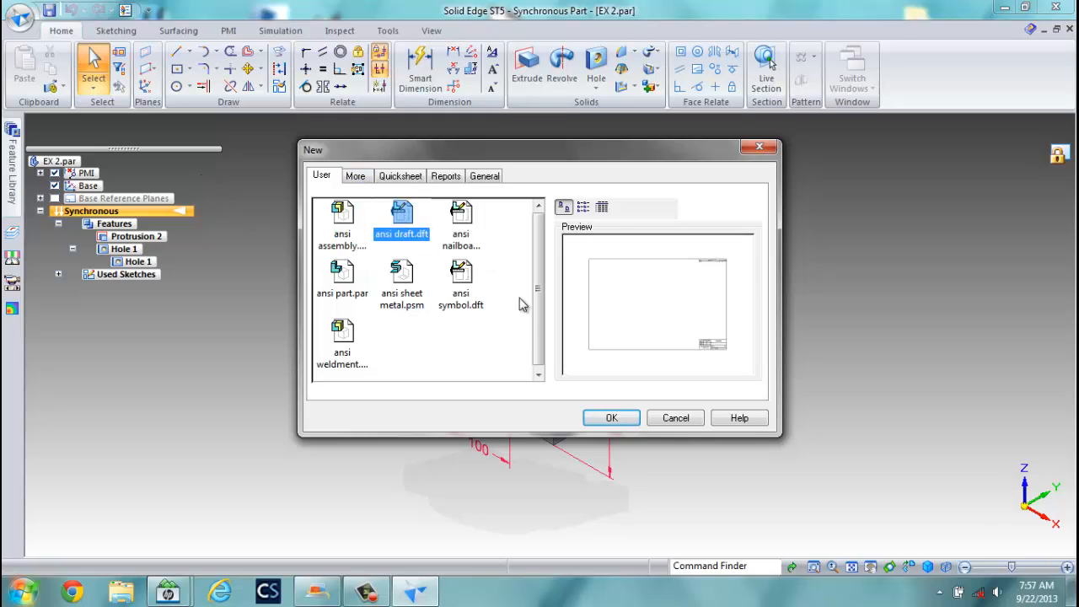
{"action": "left_click", "coordinate": [616, 418]}
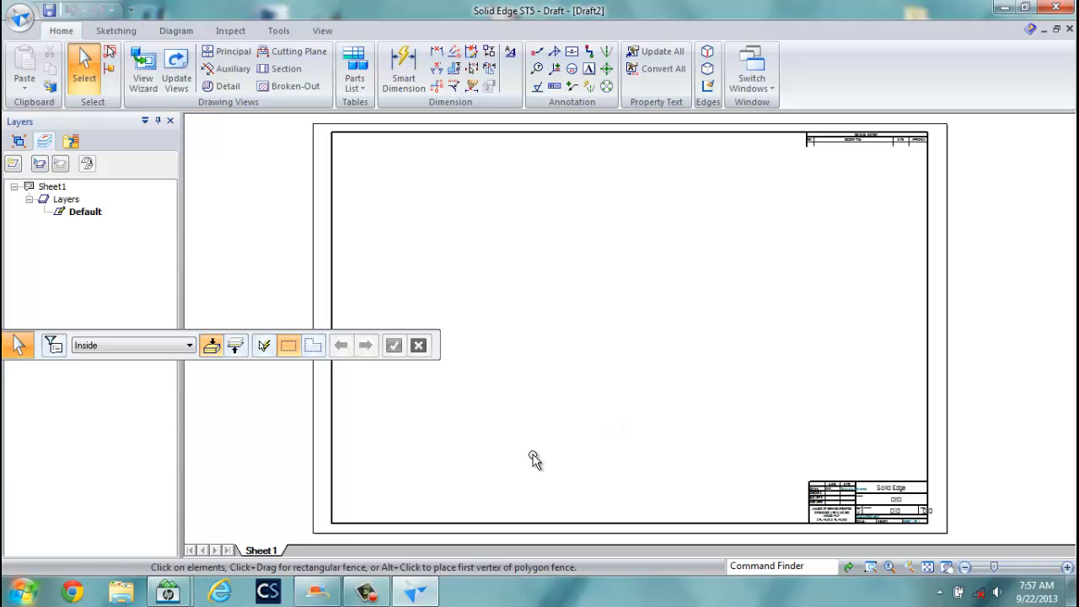
{"action": "left_click_drag", "start_coordinate": [214, 336], "coordinate": [416, 242]}
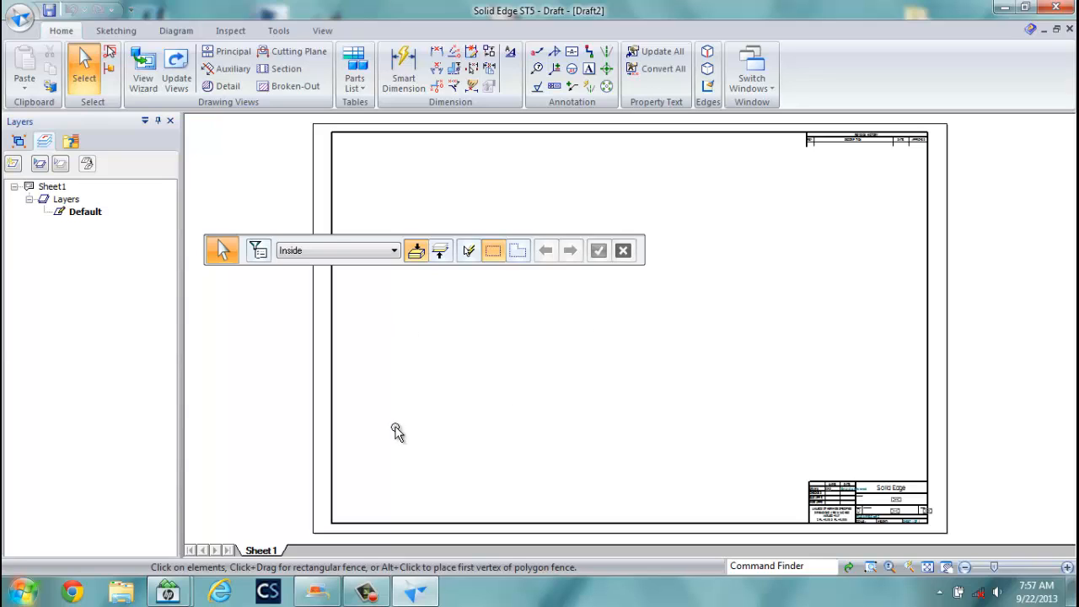
In Sheet Setup for Sheet1, turn off the background sheet.
{"action": "right_click", "coordinate": [261, 544]}
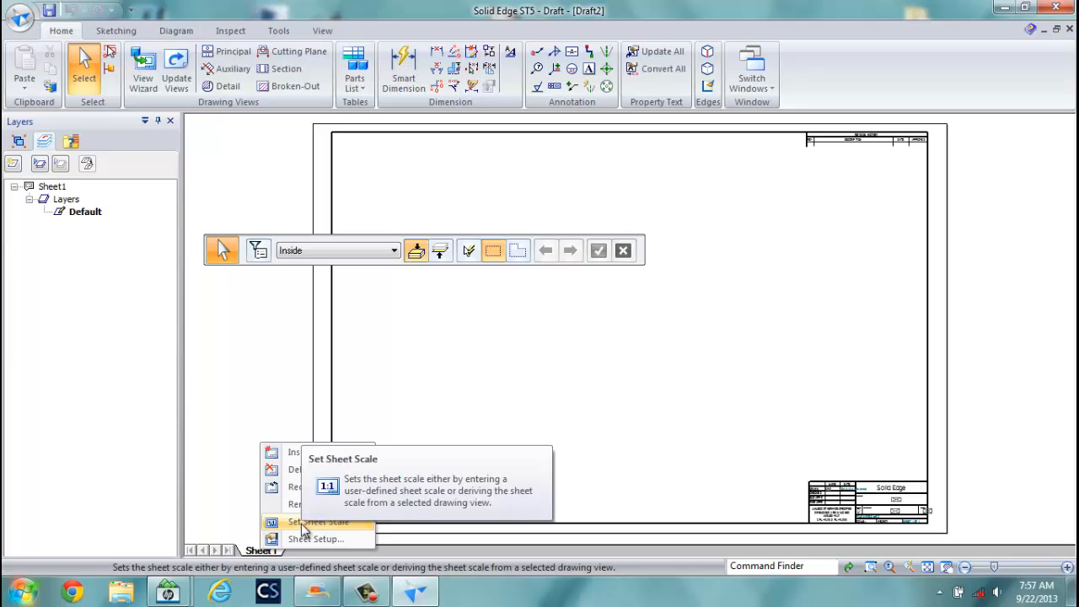
{"action": "left_click", "coordinate": [322, 539]}
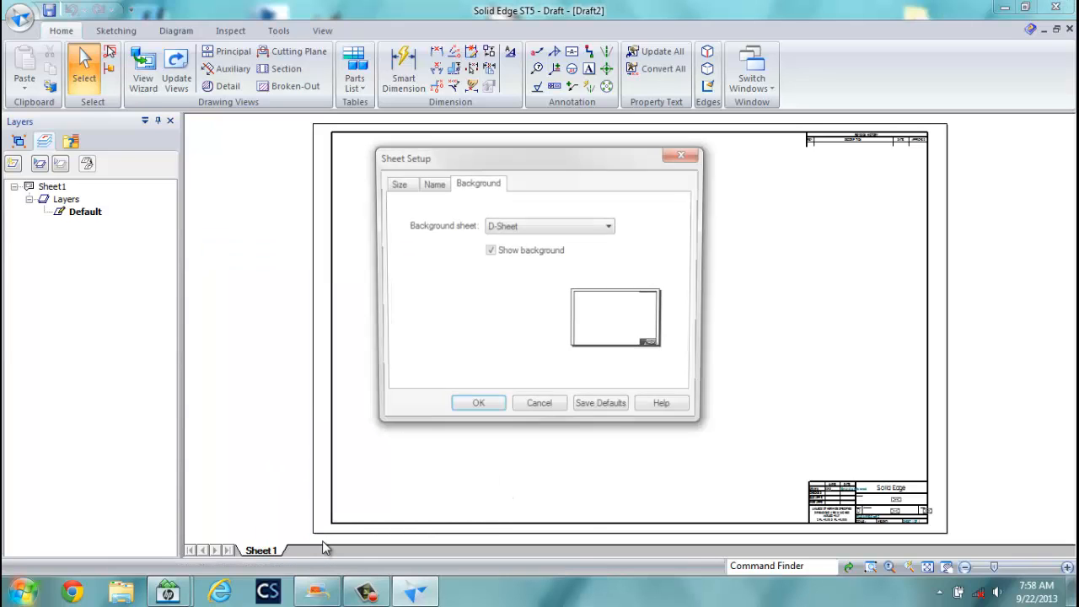
{"action": "left_click", "coordinate": [605, 226]}
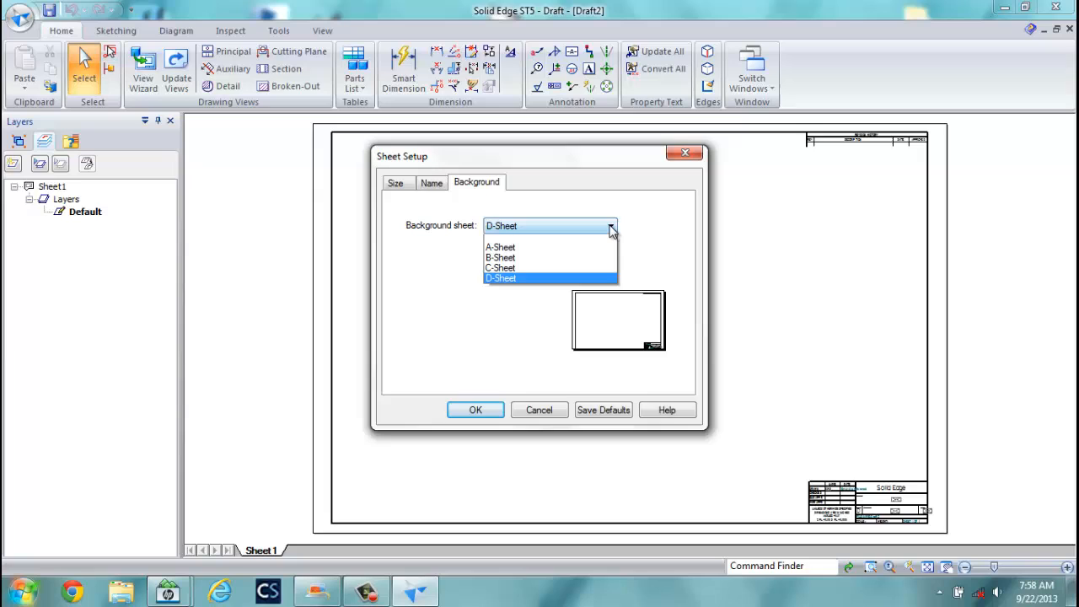
{"action": "left_click", "coordinate": [583, 251]}
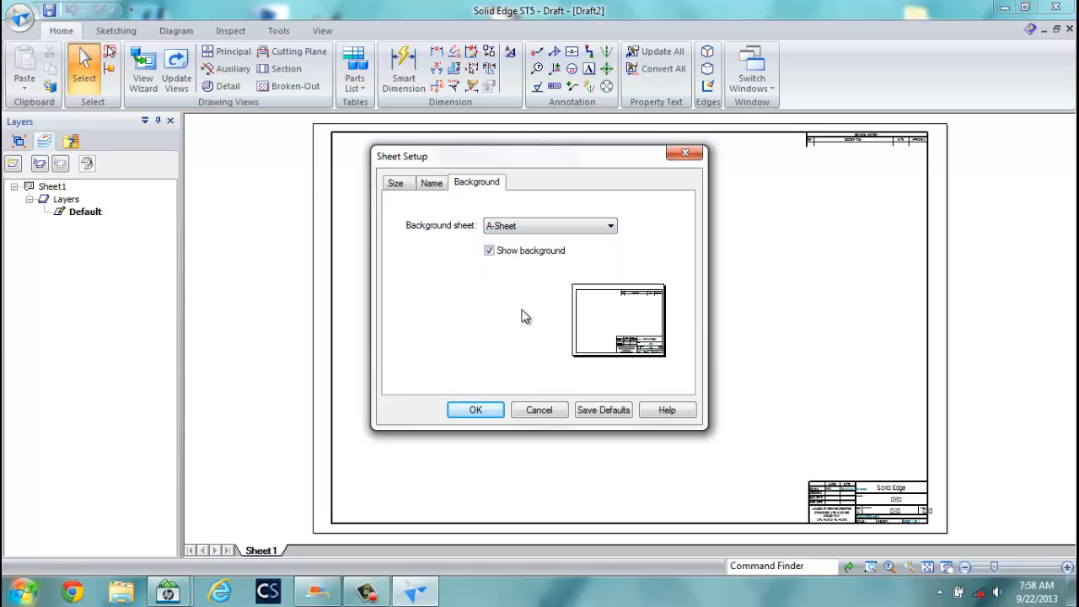
{"action": "left_click", "coordinate": [549, 228]}
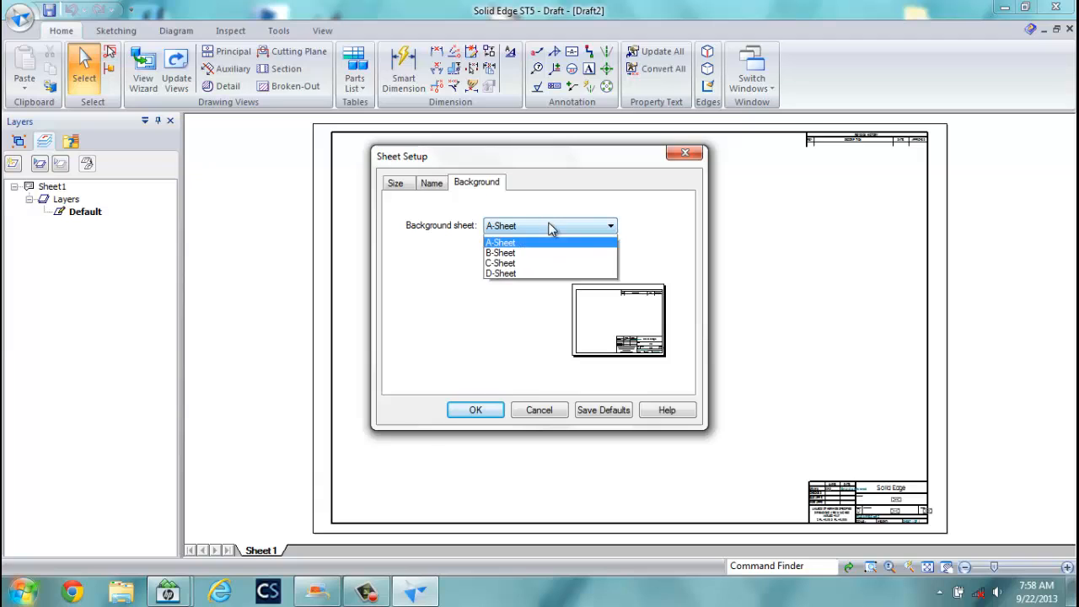
{"action": "left_click", "coordinate": [528, 239]}
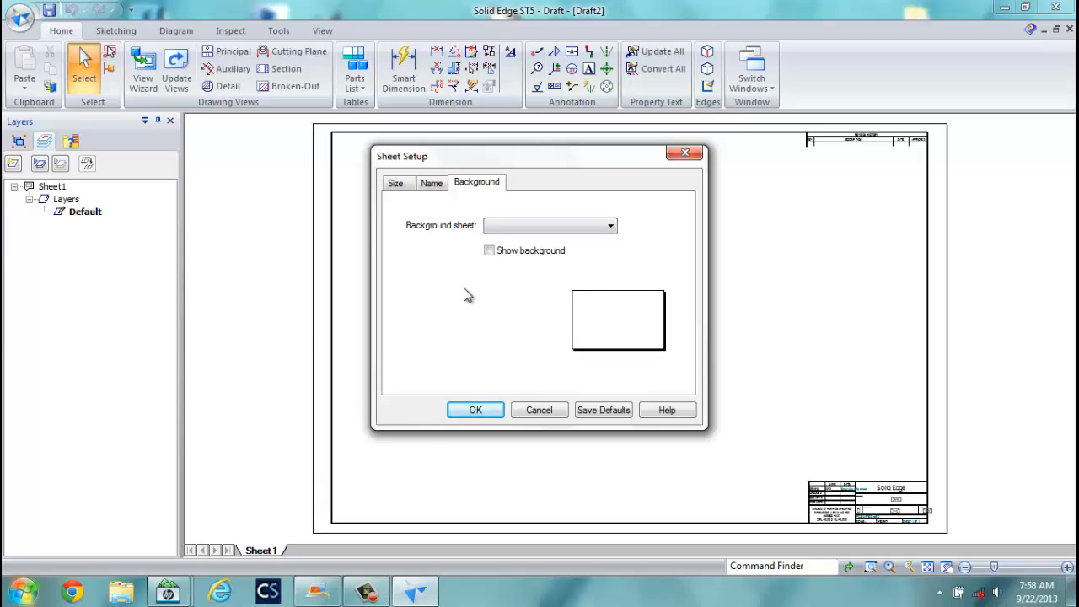
Set the sheet size to A Wide 11 x 8.5 in and rename it TITLE BLOCK.
{"action": "left_click", "coordinate": [398, 186]}
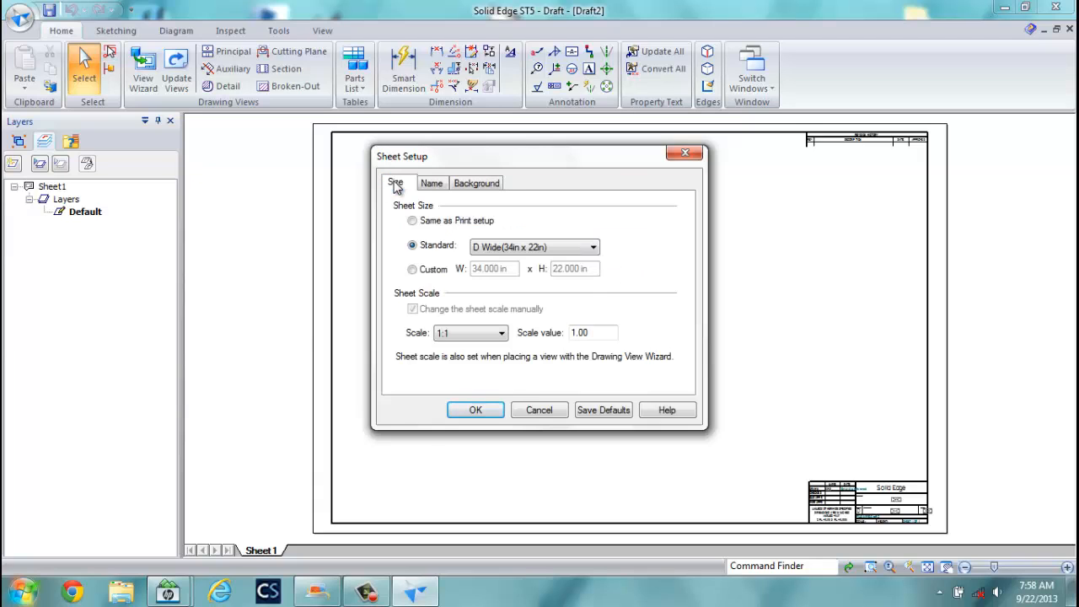
{"action": "left_click", "coordinate": [595, 247]}
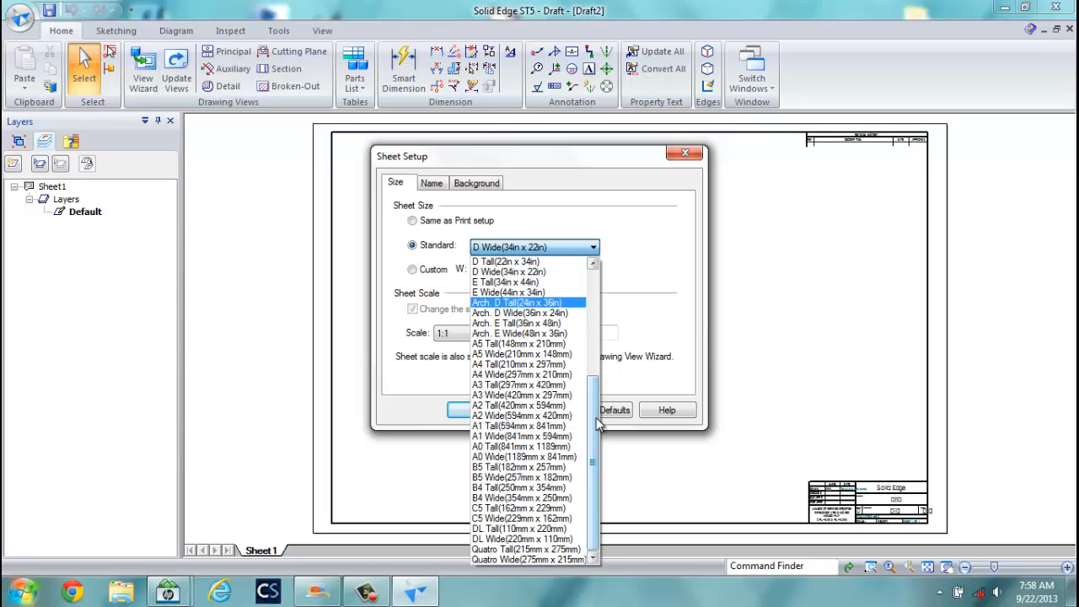
{"action": "scroll", "coordinate": [596, 423], "scroll_direction": "up", "scroll_amount": 6}
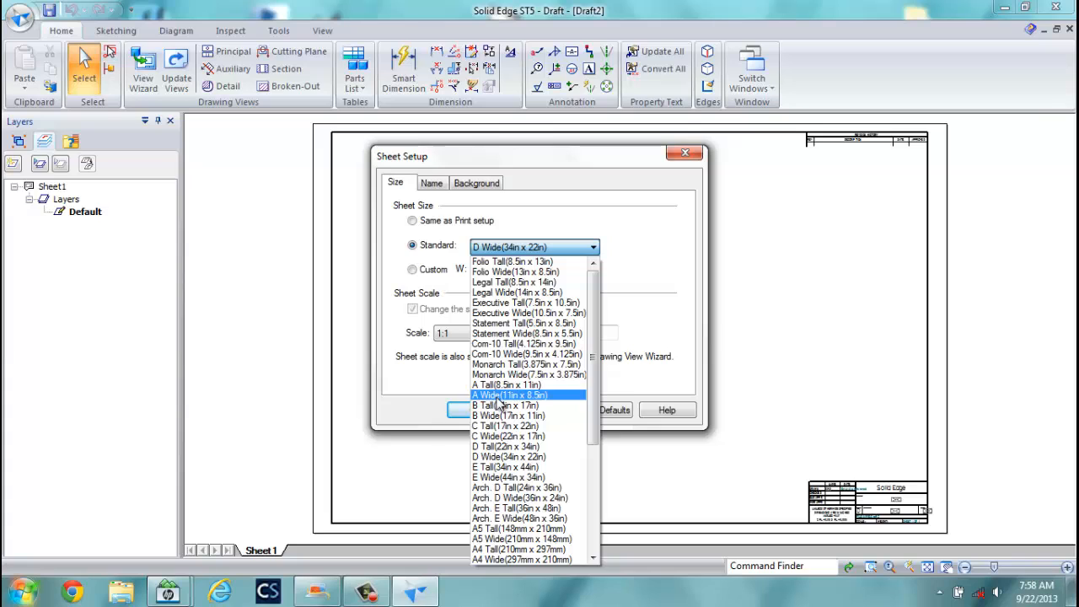
{"action": "left_click", "coordinate": [510, 396]}
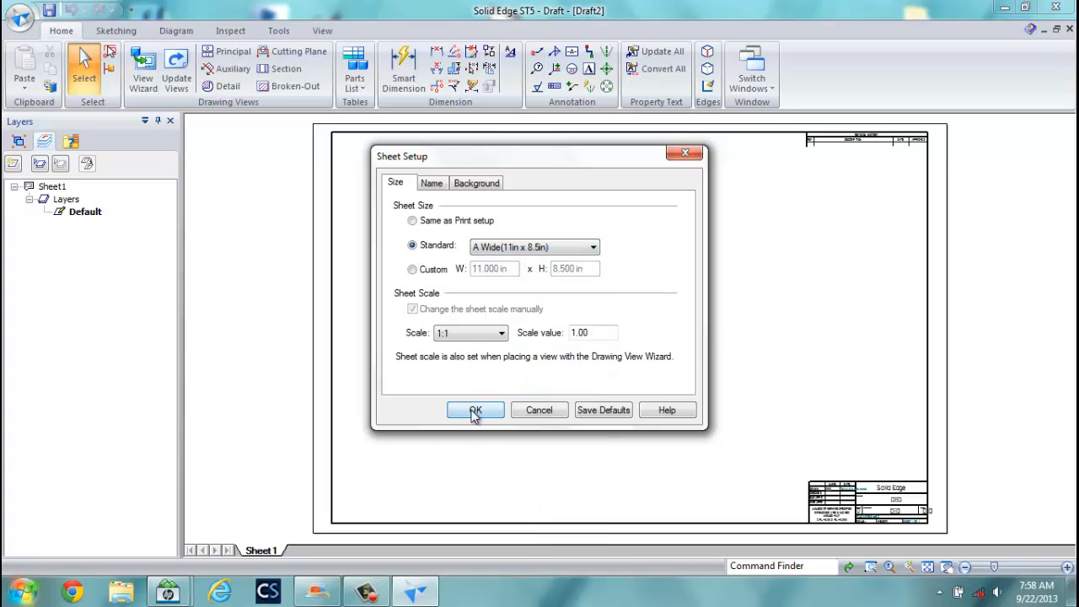
{"action": "left_click", "coordinate": [432, 184]}
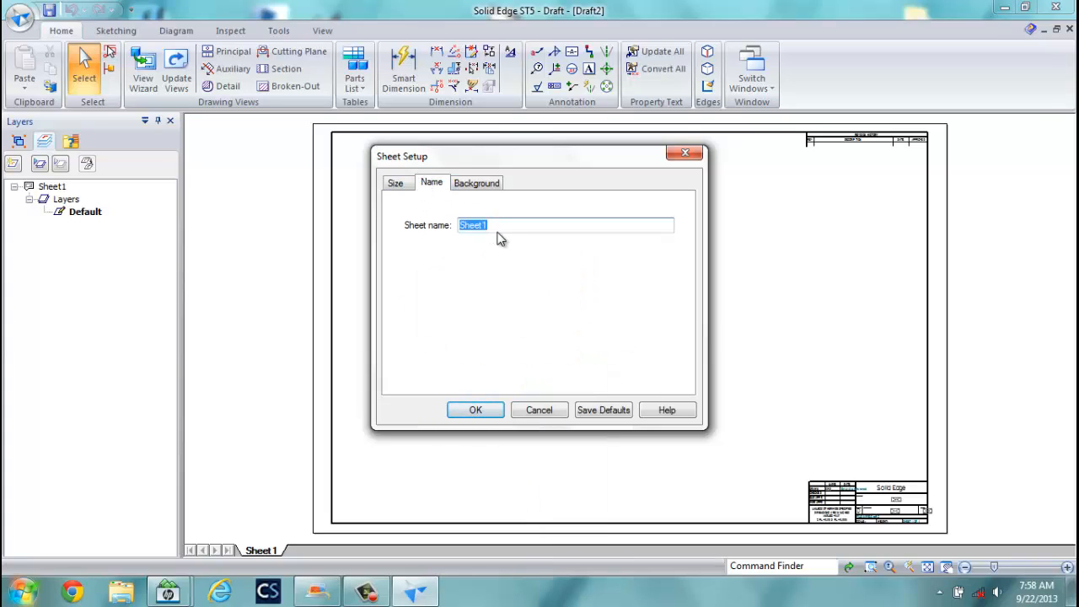
{"action": "left_click_drag", "start_coordinate": [497, 225], "coordinate": [439, 231]}
{"action": "type", "text": "TITLE BLOCK"}
{"action": "left_click", "coordinate": [476, 411]}
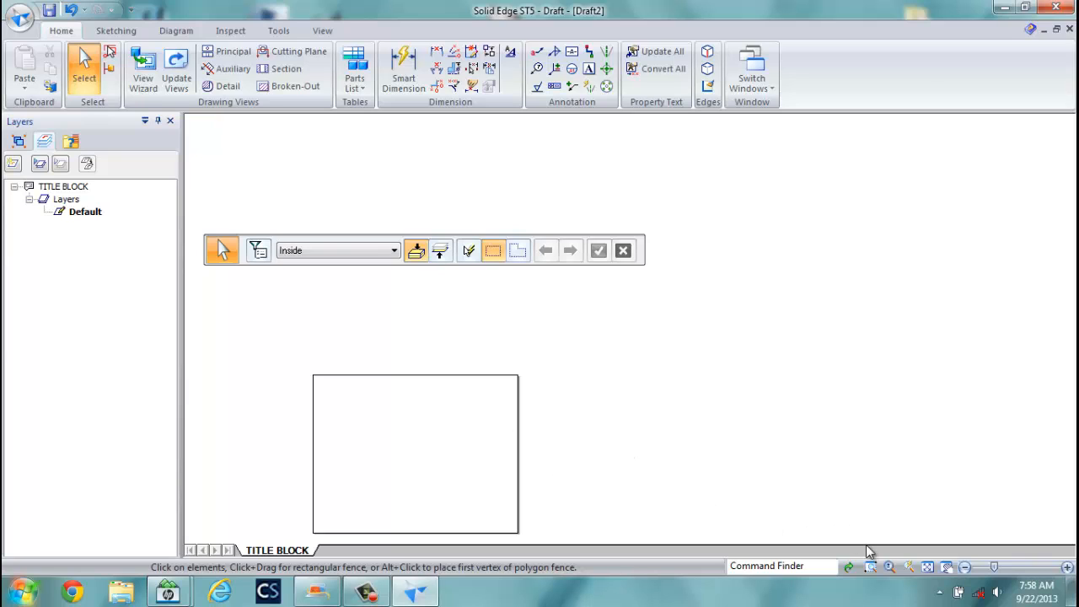
Fit the sheet in view and start the Line tool with 0.70 mm line width.
{"action": "left_click", "coordinate": [927, 567]}
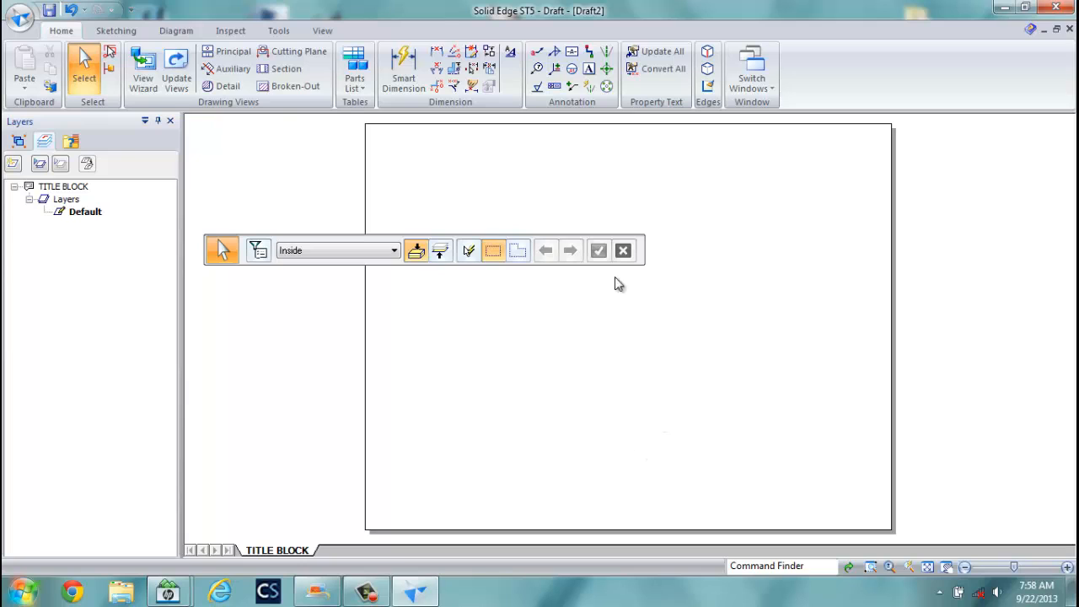
{"action": "left_click", "coordinate": [117, 32]}
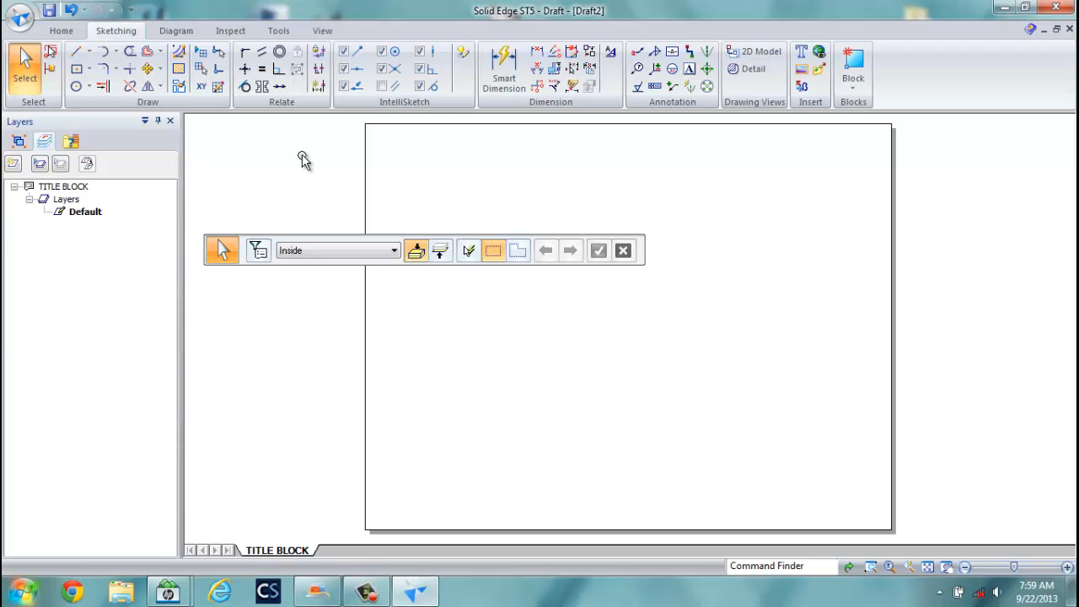
{"action": "left_click", "coordinate": [78, 53]}
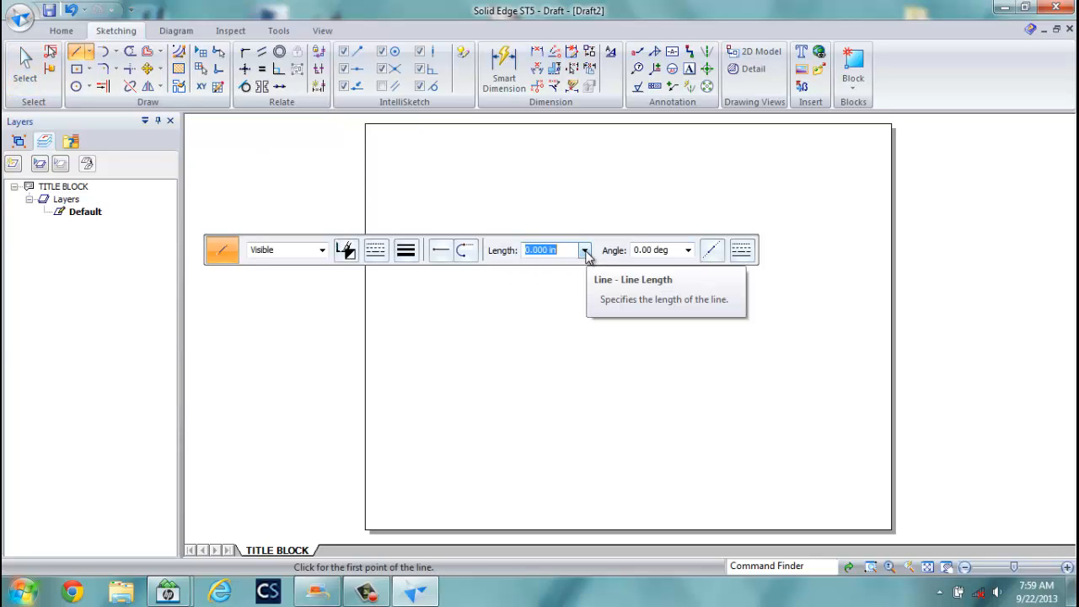
{"action": "left_click", "coordinate": [406, 249]}
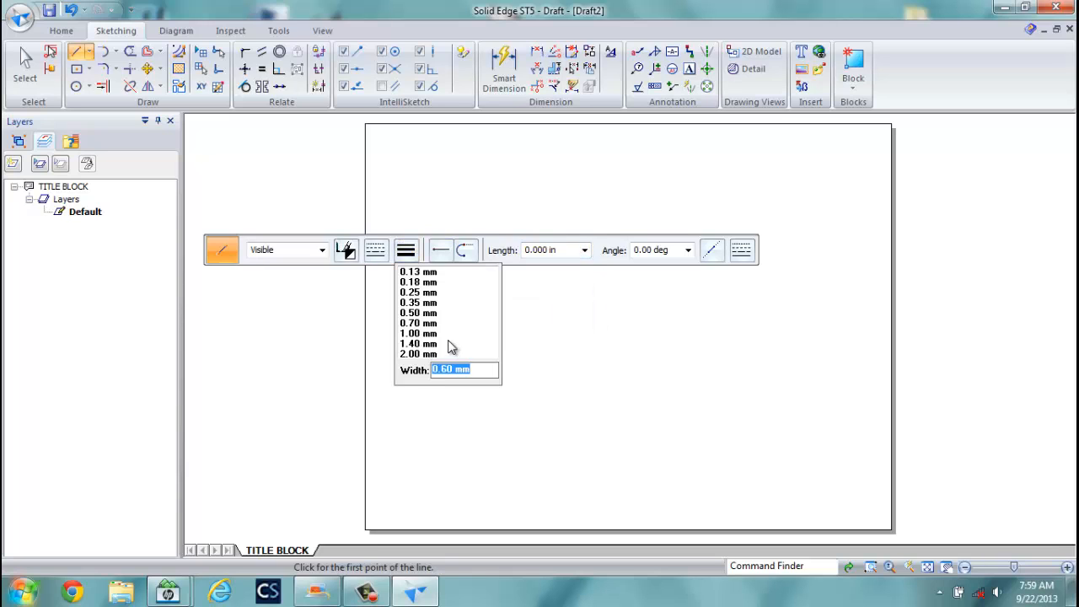
{"action": "left_click", "coordinate": [421, 322]}
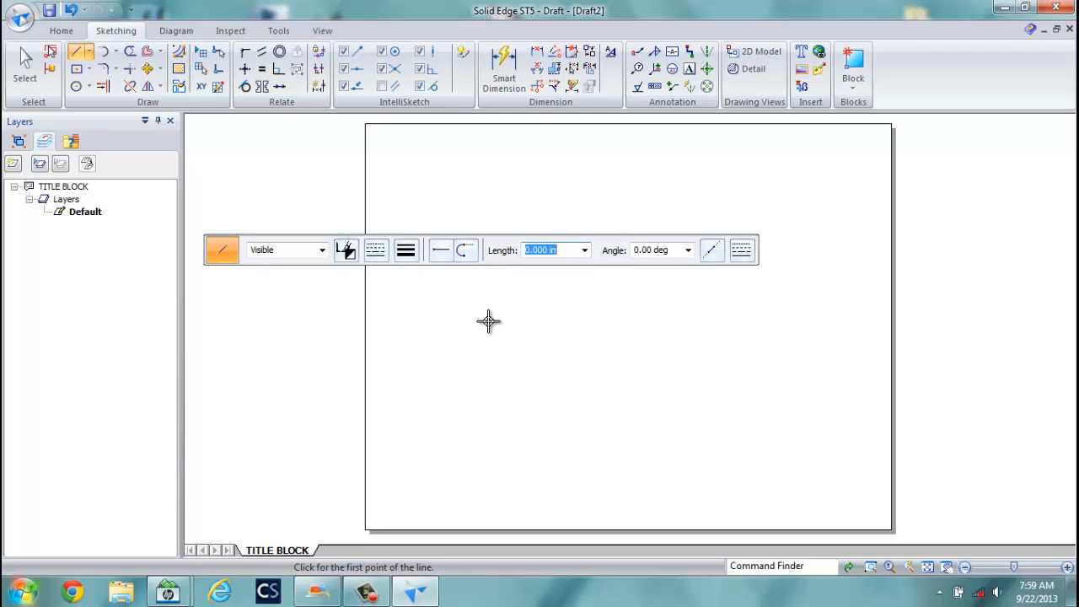
Draw the 10.5 by 7.75 in border rectangle from the lower-left corner.
{"action": "left_click", "coordinate": [379, 516]}
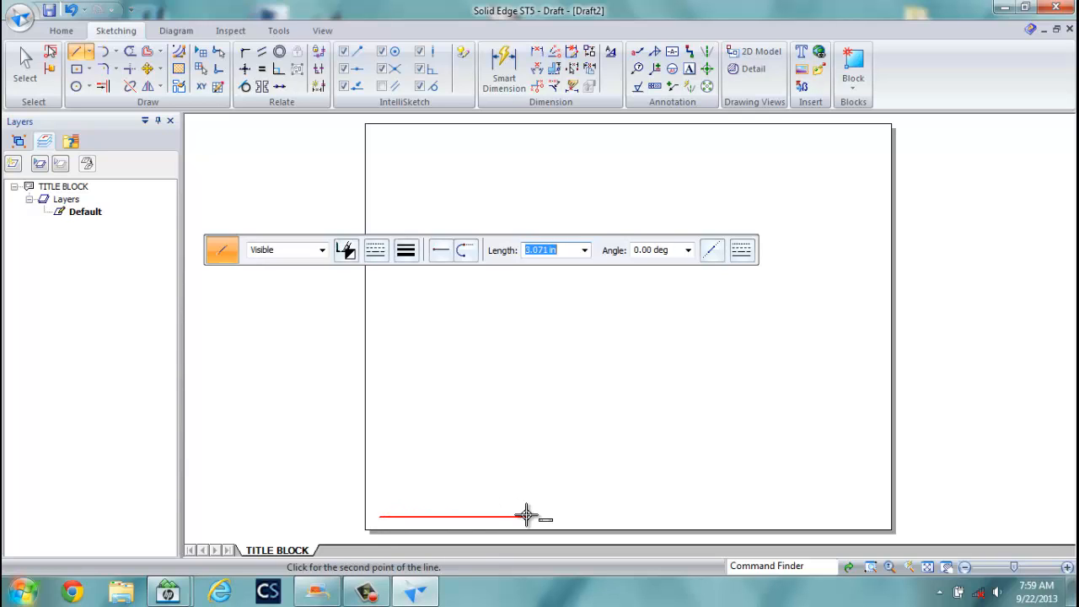
{"action": "type", "text": "10.5"}
{"action": "key", "text": "Tab"}
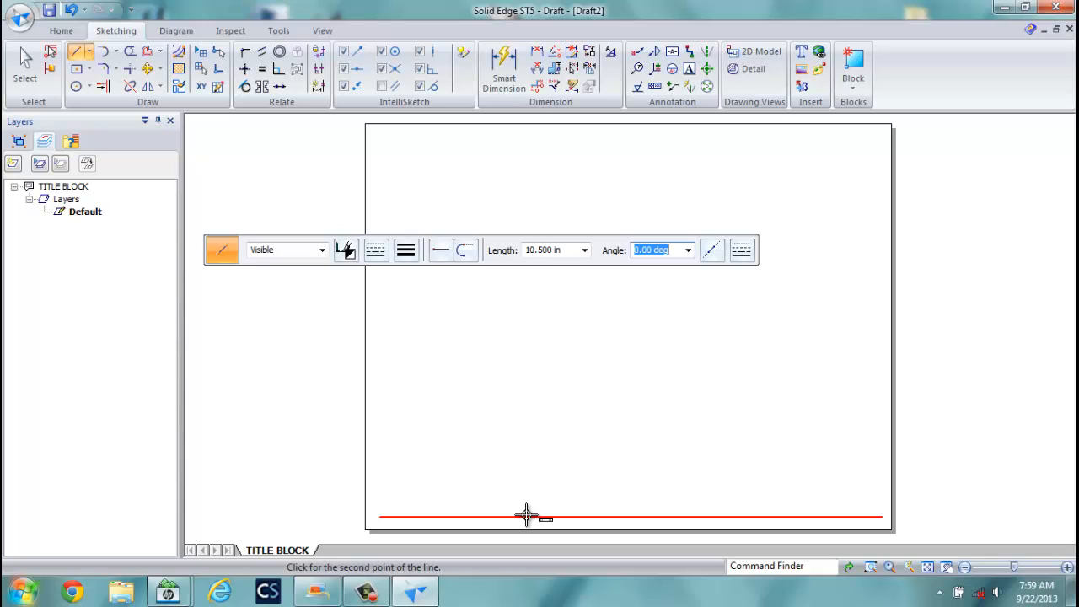
{"action": "left_click", "coordinate": [526, 516]}
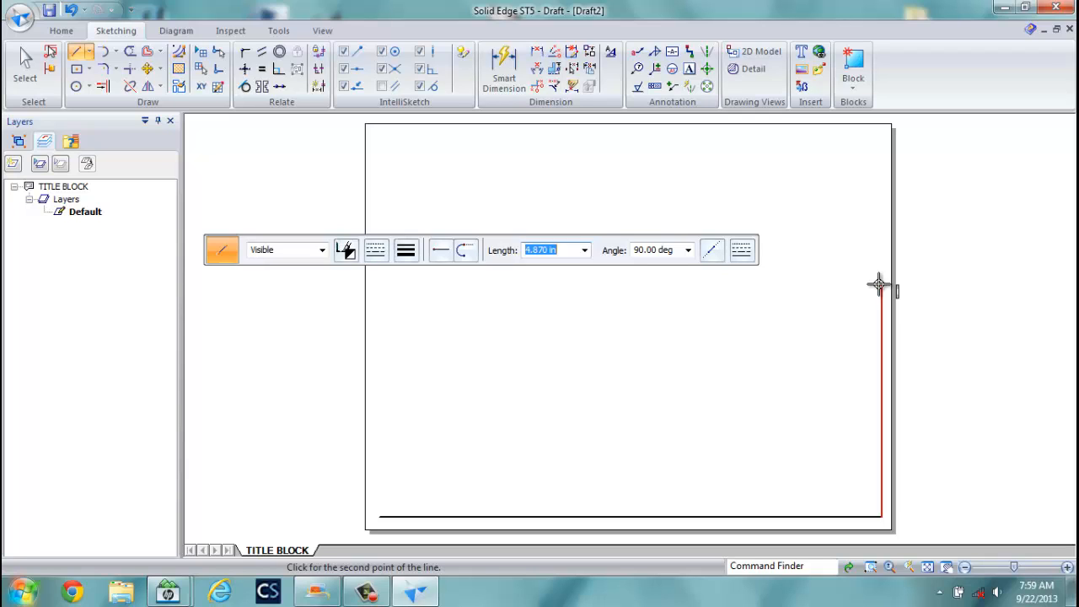
{"action": "type", "text": "7.75"}
{"action": "key", "text": "Tab"}
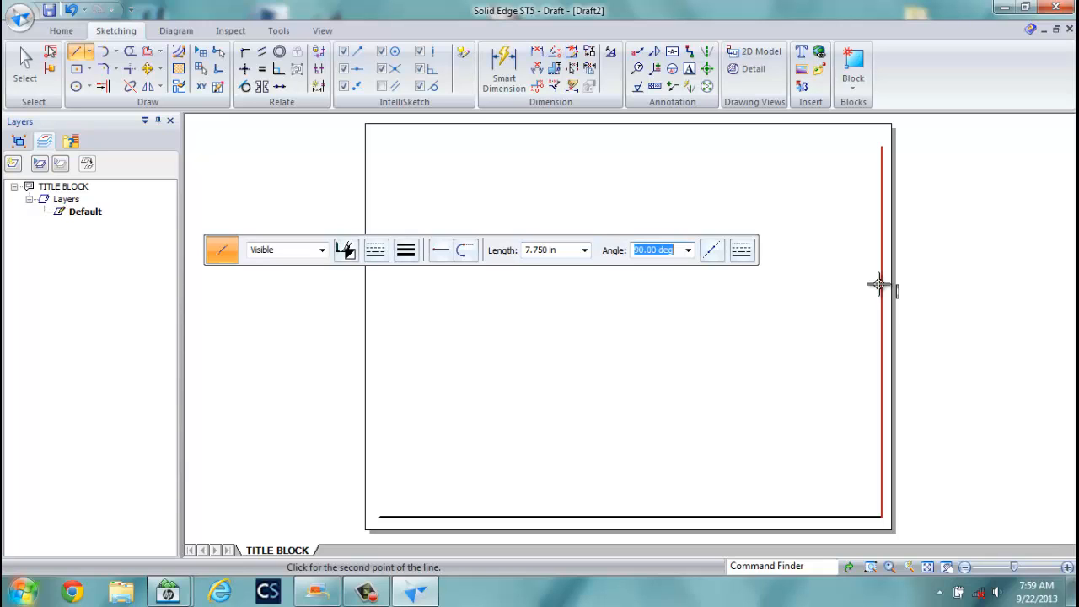
{"action": "left_click", "coordinate": [878, 285]}
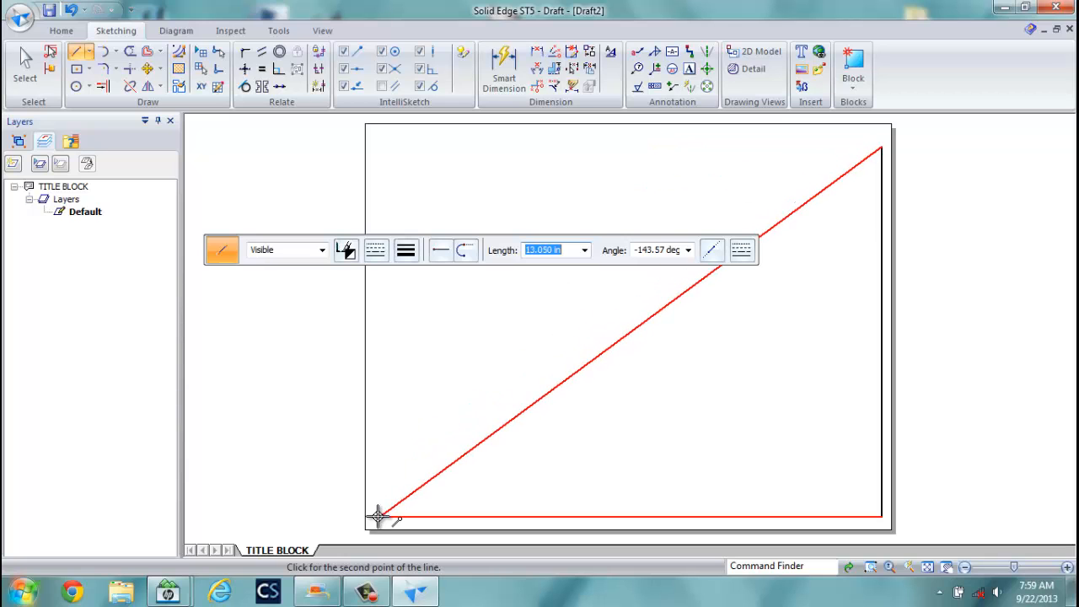
{"action": "left_click", "coordinate": [378, 147]}
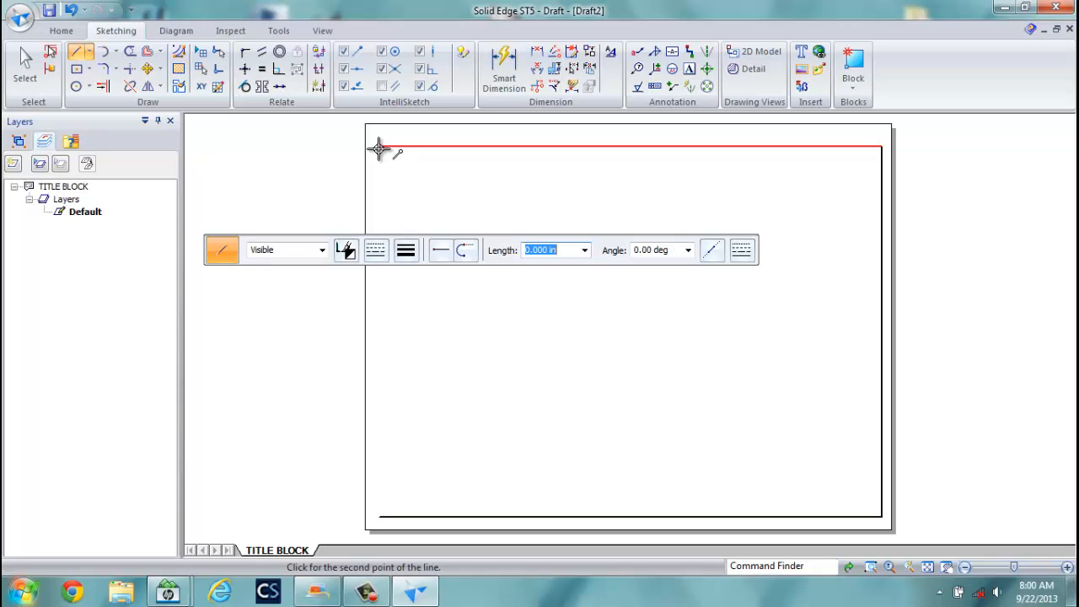
{"action": "left_click", "coordinate": [381, 516]}
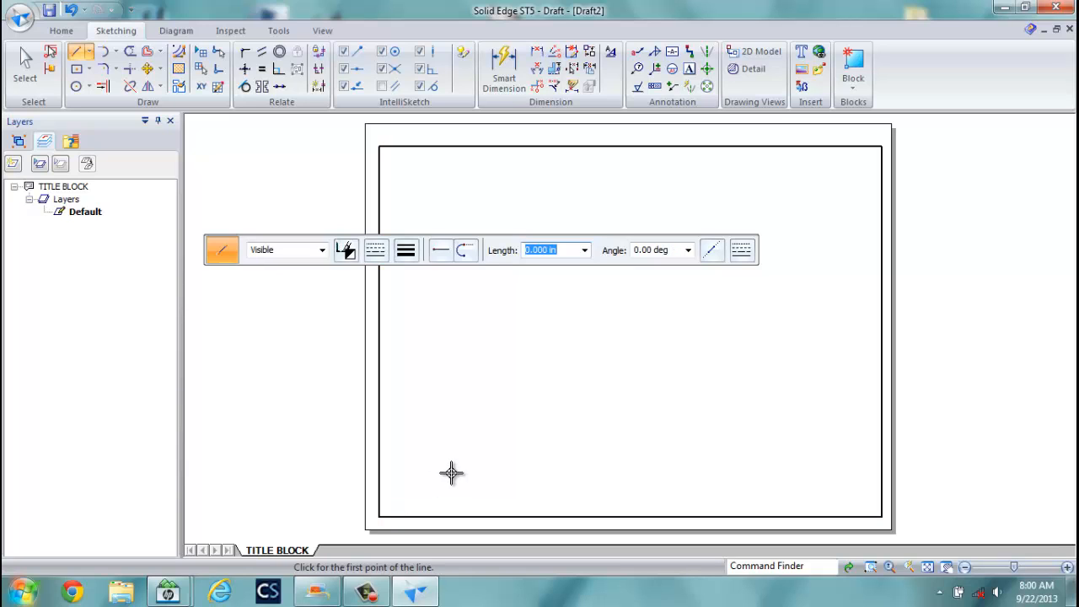
Fence-select the border and move it about 0.165 in up on the sheet.
{"action": "left_click", "coordinate": [26, 61]}
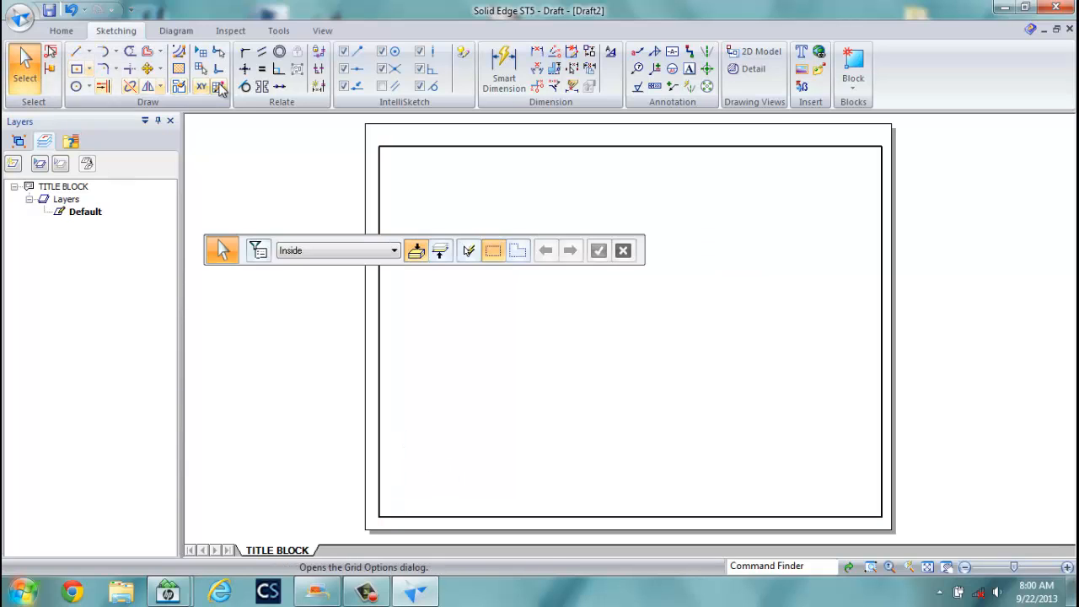
{"action": "left_click_drag", "start_coordinate": [330, 135], "coordinate": [953, 522]}
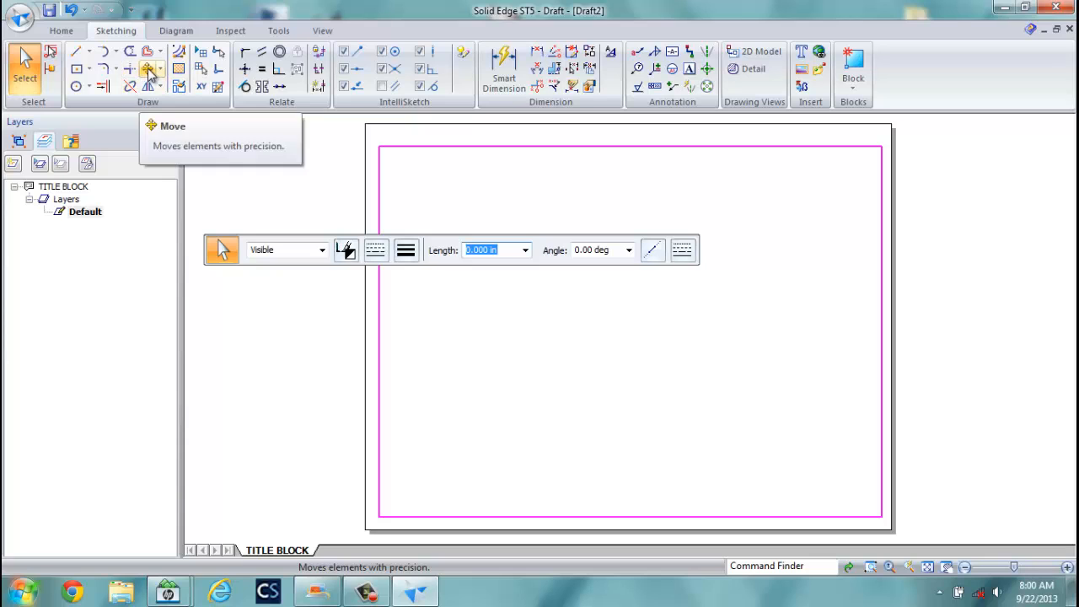
{"action": "left_click", "coordinate": [148, 71]}
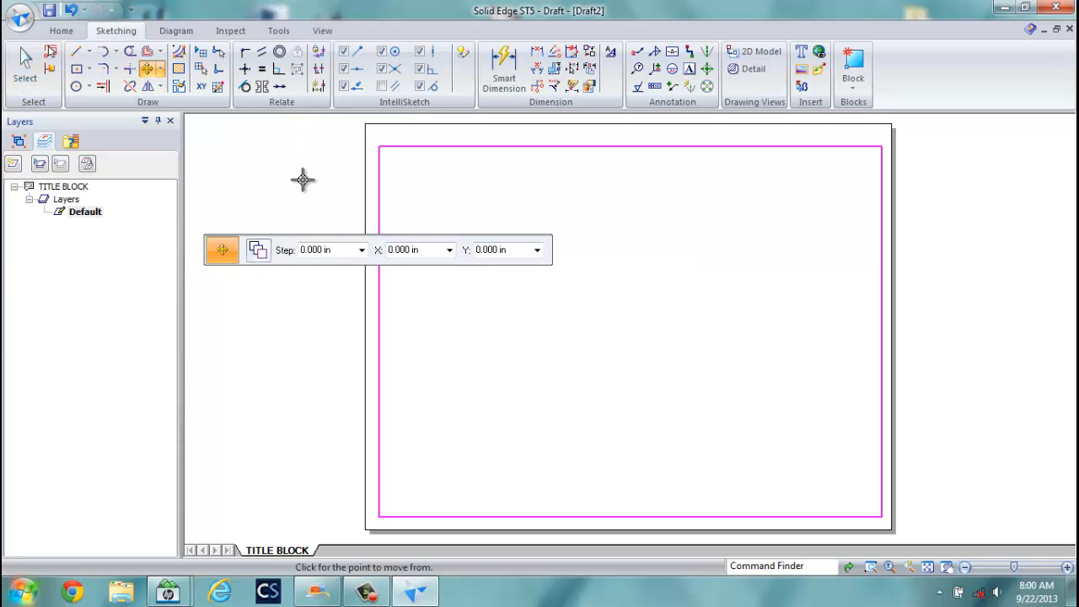
{"action": "left_click", "coordinate": [306, 180]}
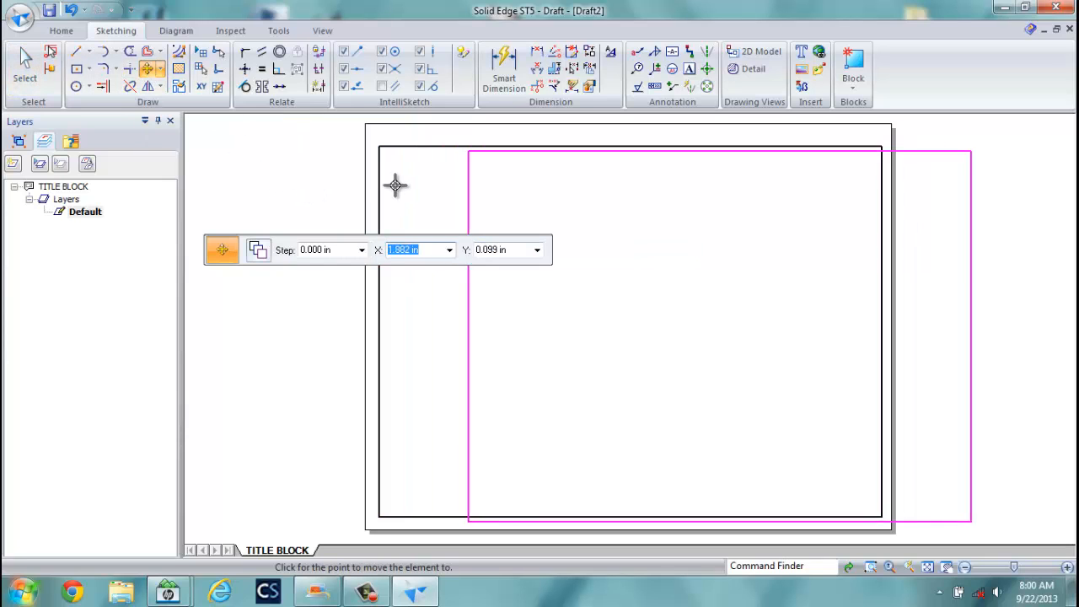
{"action": "left_click", "coordinate": [301, 175]}
{"action": "key", "text": "Escape"}
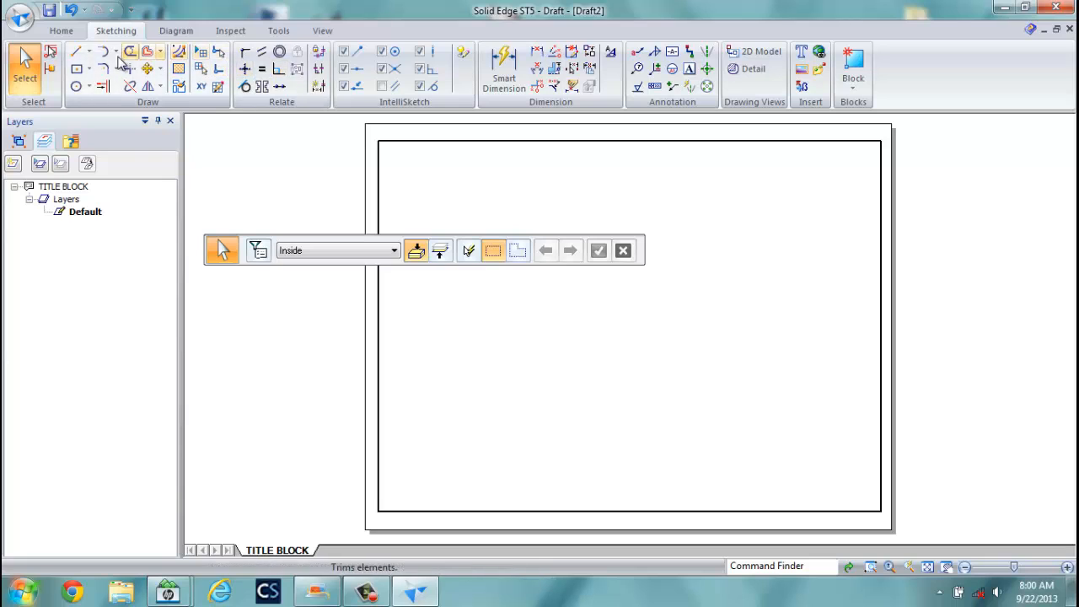
Draw a 0.50 mm line 1.25 in up the left edge, then across to the right border.
{"action": "left_click", "coordinate": [76, 54]}
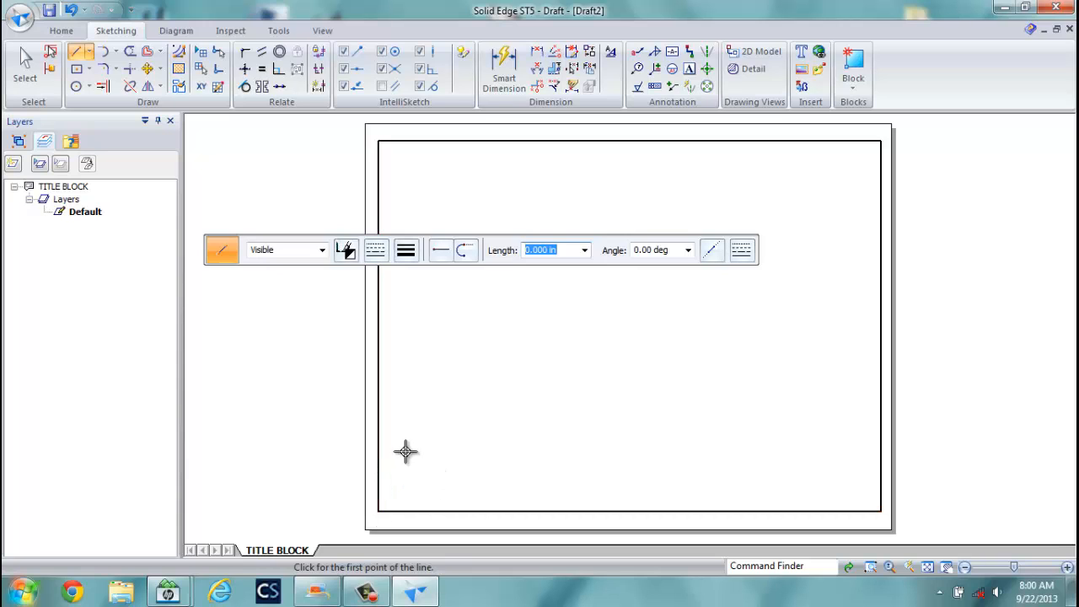
{"action": "left_click", "coordinate": [405, 250]}
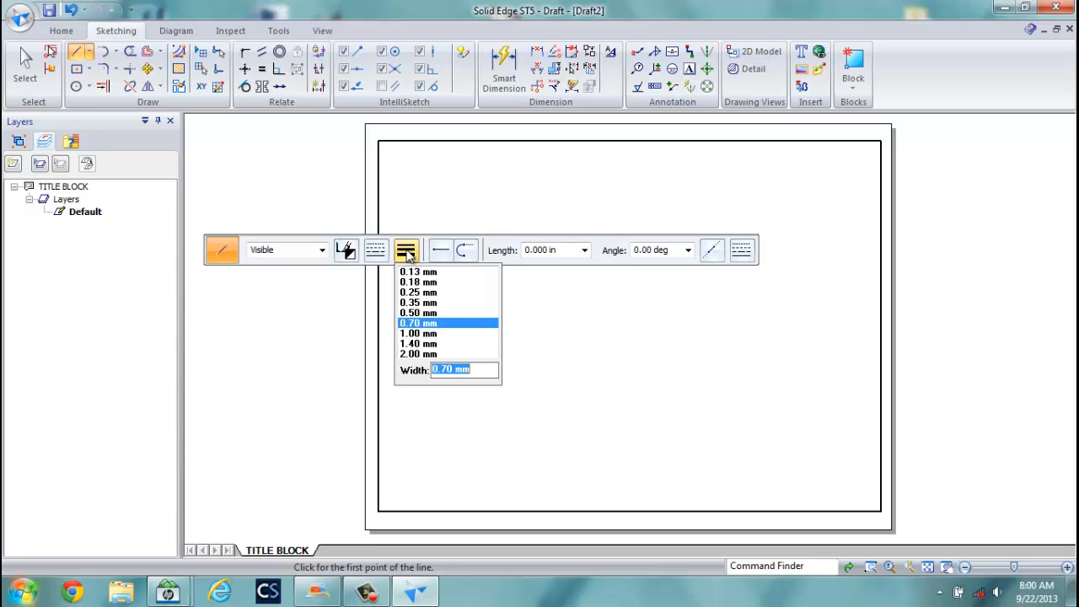
{"action": "left_click", "coordinate": [418, 313]}
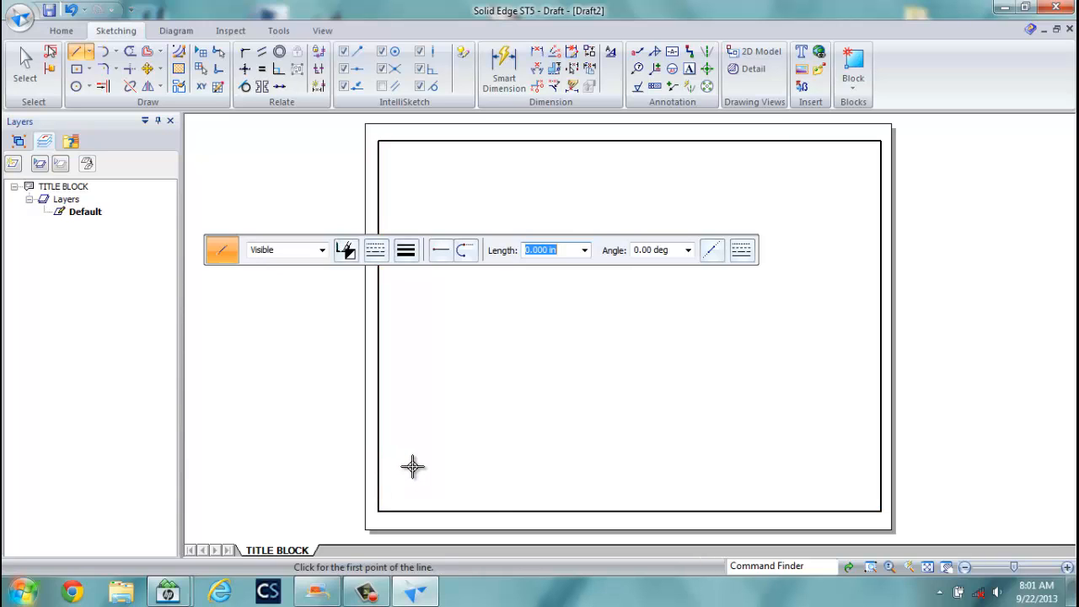
{"action": "left_click", "coordinate": [378, 510]}
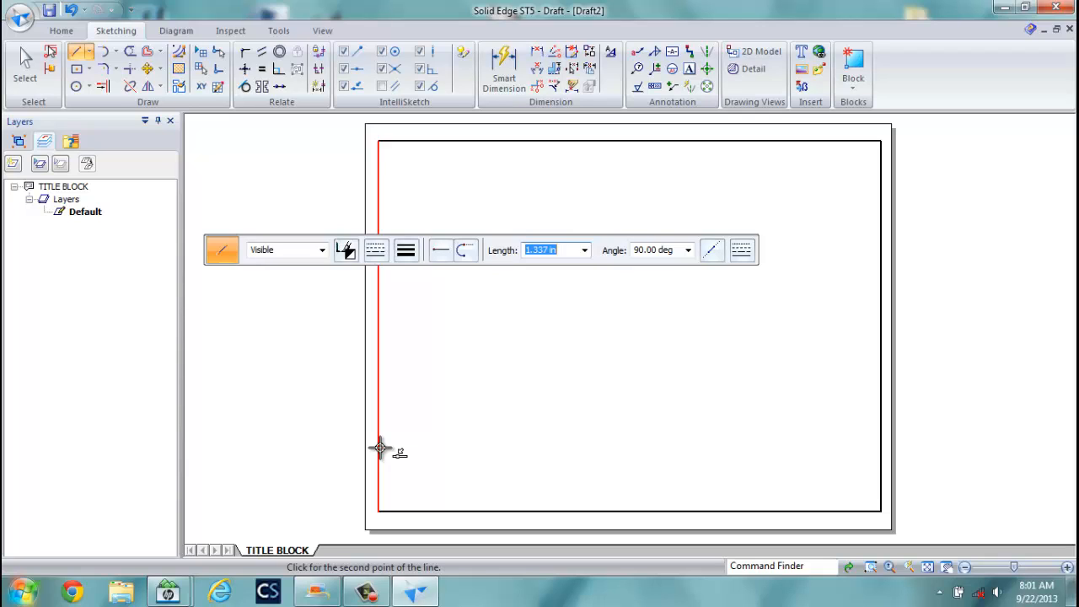
{"action": "type", "text": "1.25"}
{"action": "key", "text": "Tab"}
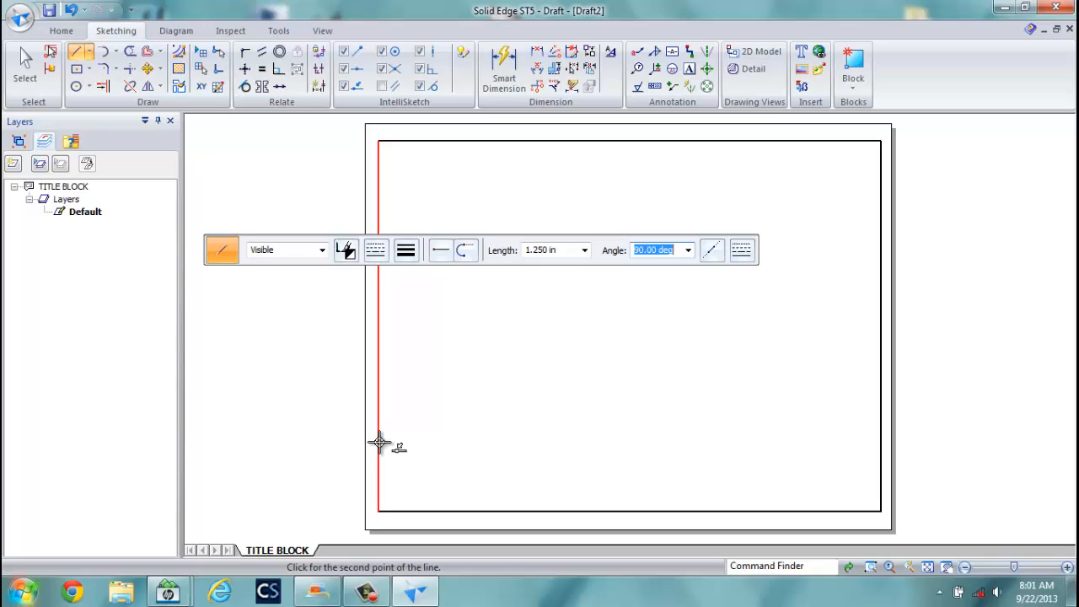
{"action": "left_click", "coordinate": [379, 443]}
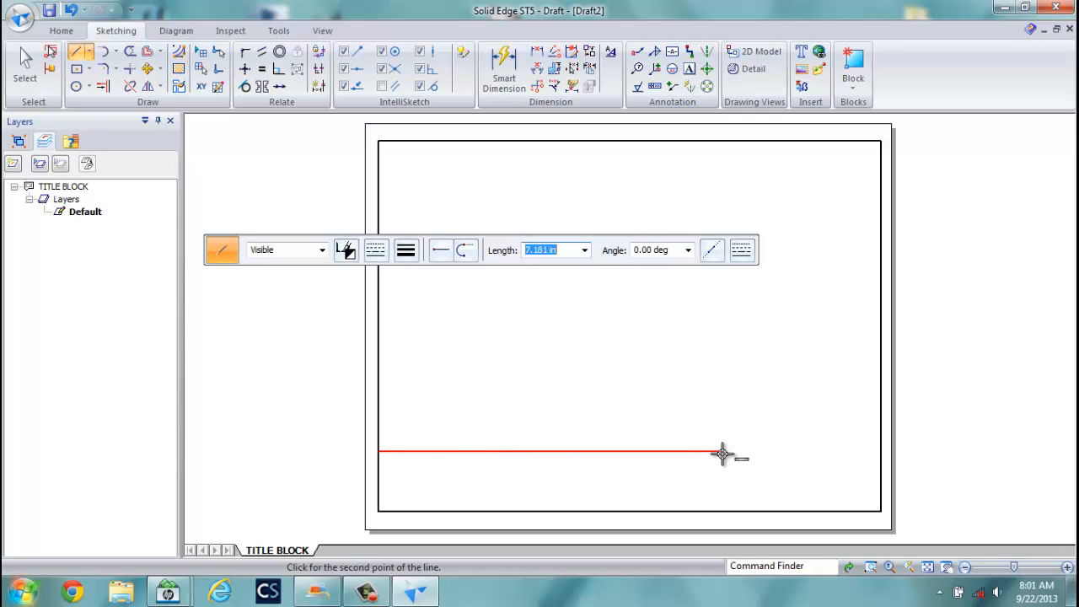
{"action": "left_click", "coordinate": [881, 451]}
{"action": "key", "text": "Escape"}
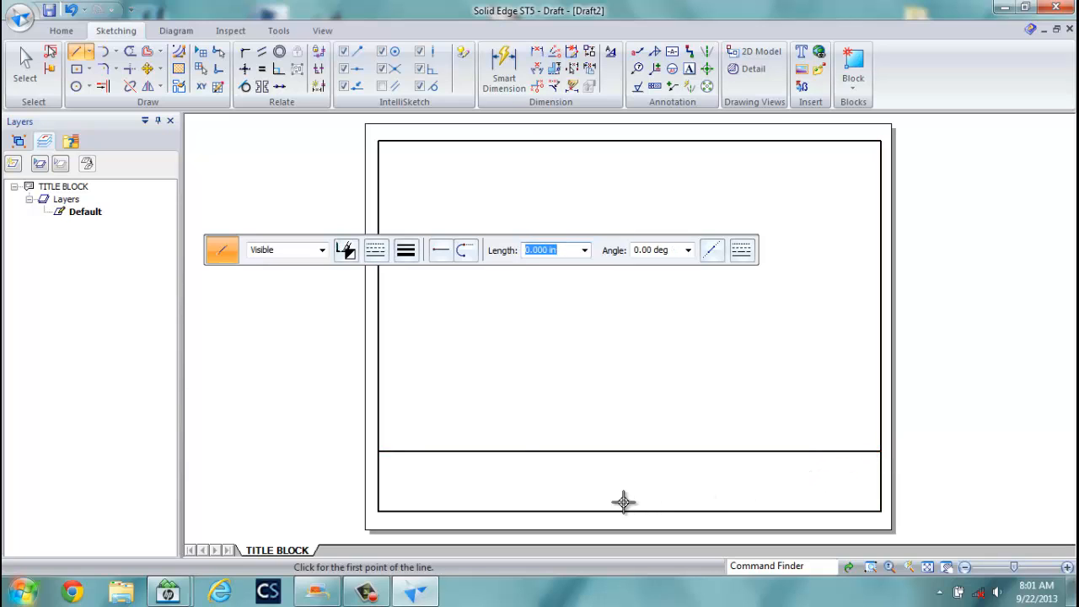
Select the short vertical line to verify its 1.25 in length, then deselect it.
{"action": "left_click", "coordinate": [25, 64]}
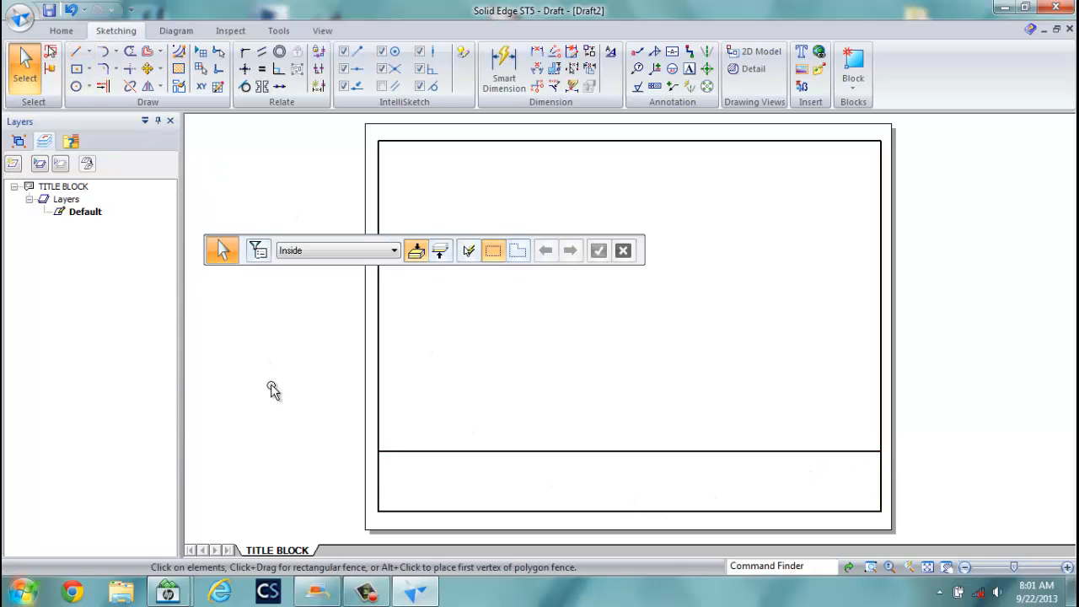
{"action": "left_click", "coordinate": [379, 482]}
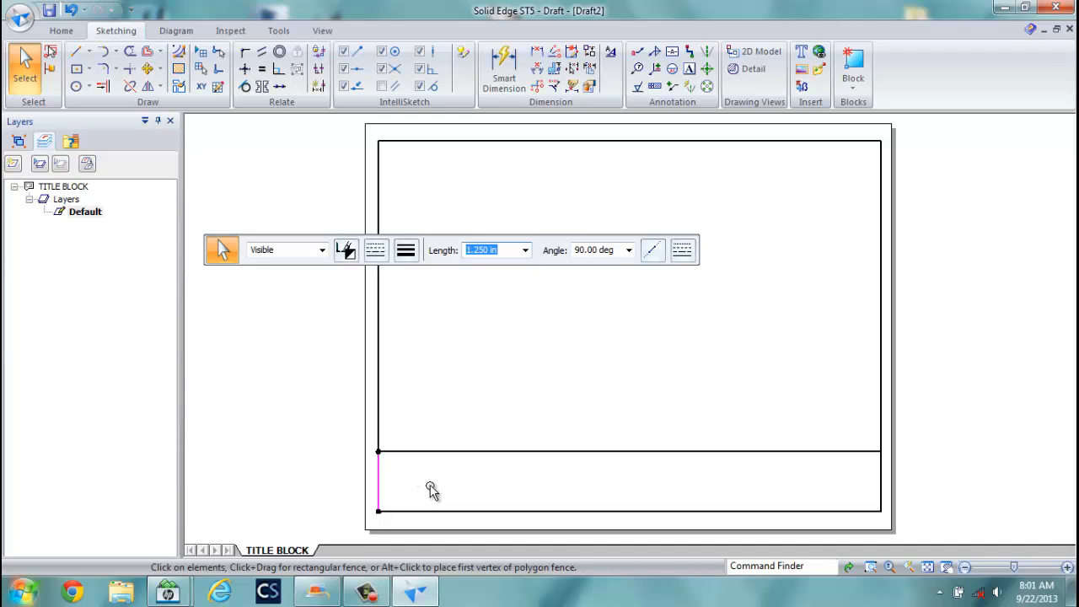
{"action": "left_click", "coordinate": [430, 491]}
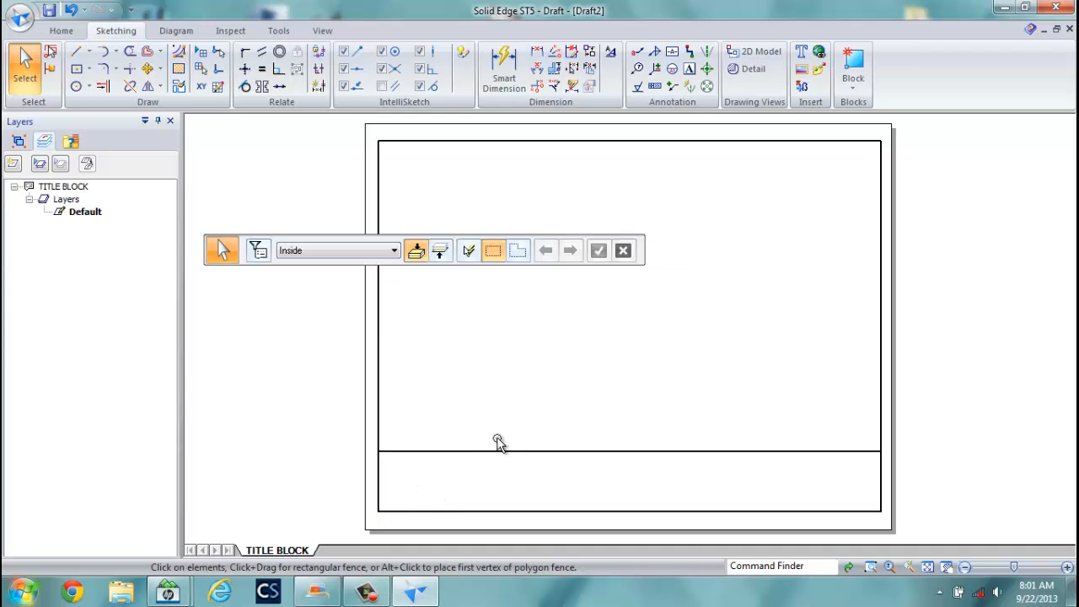
Offset the strip's top line downward at 0.25 in spacing to create the row lines.
{"action": "left_click", "coordinate": [150, 54]}
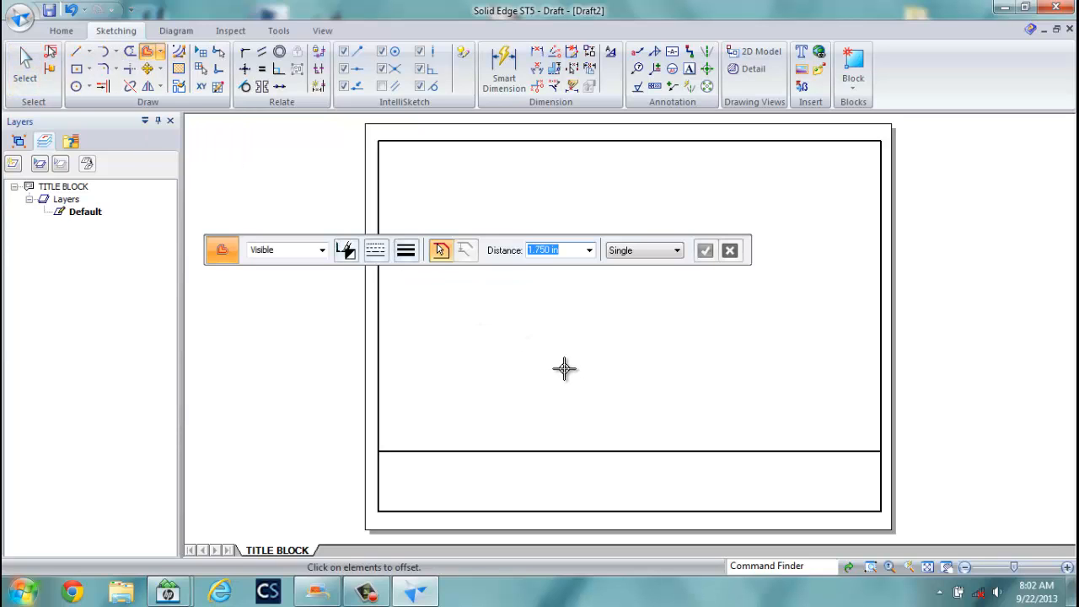
{"action": "left_click", "coordinate": [632, 451]}
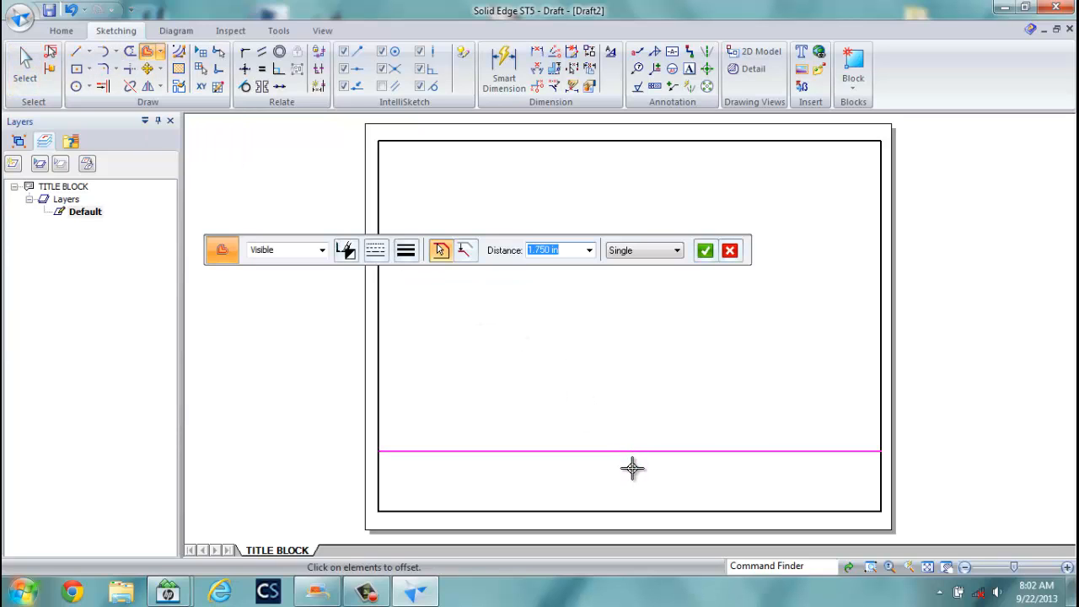
{"action": "right_click", "coordinate": [632, 470]}
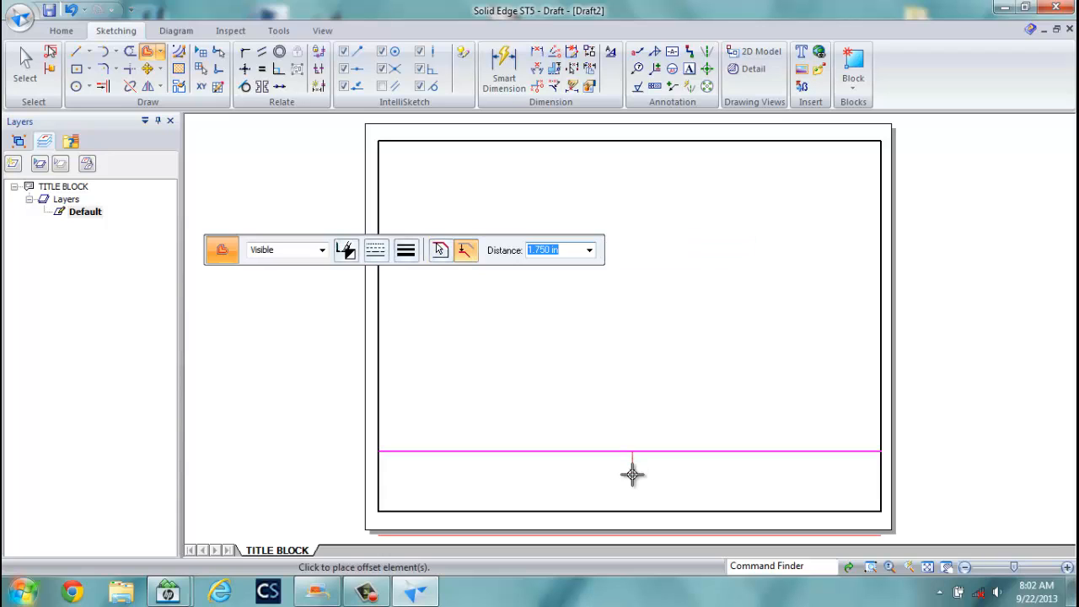
{"action": "type", "text": ".25"}
{"action": "key", "text": "Return"}
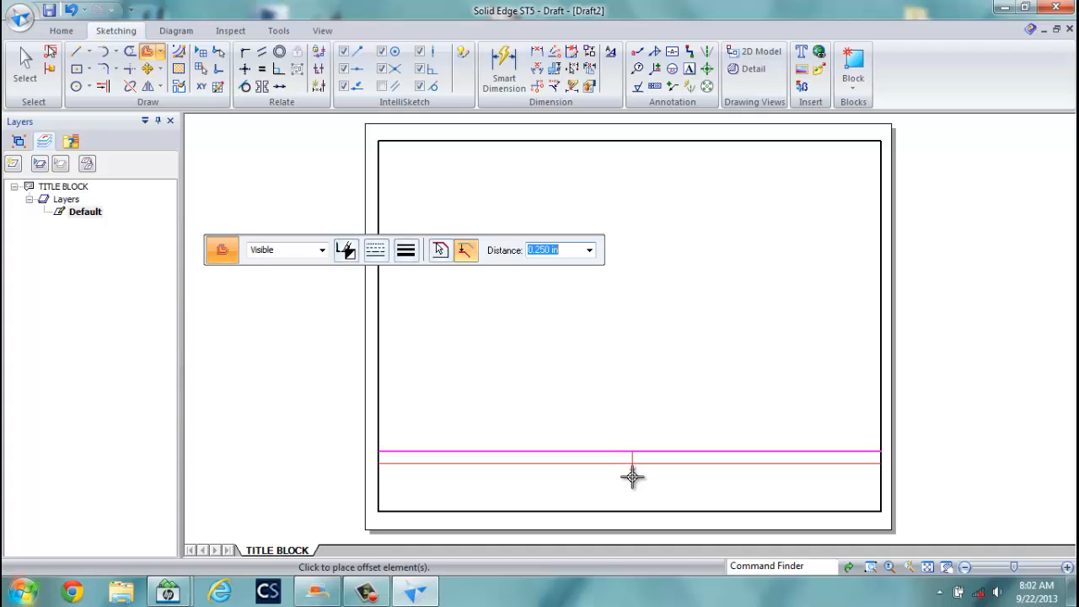
{"action": "left_click", "coordinate": [633, 477]}
{"action": "left_click", "coordinate": [633, 485]}
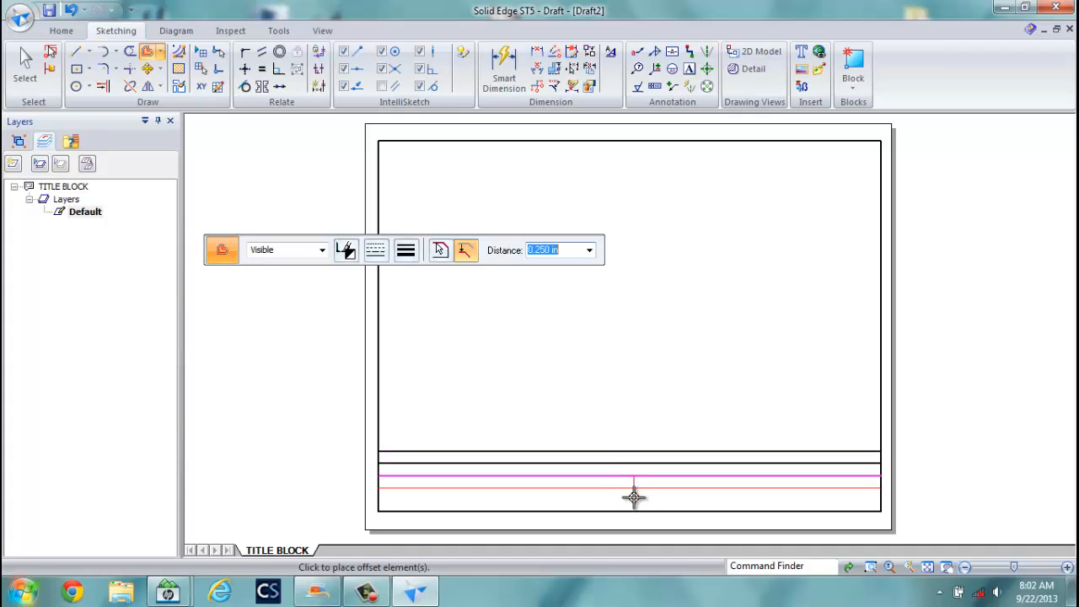
{"action": "left_click", "coordinate": [633, 496]}
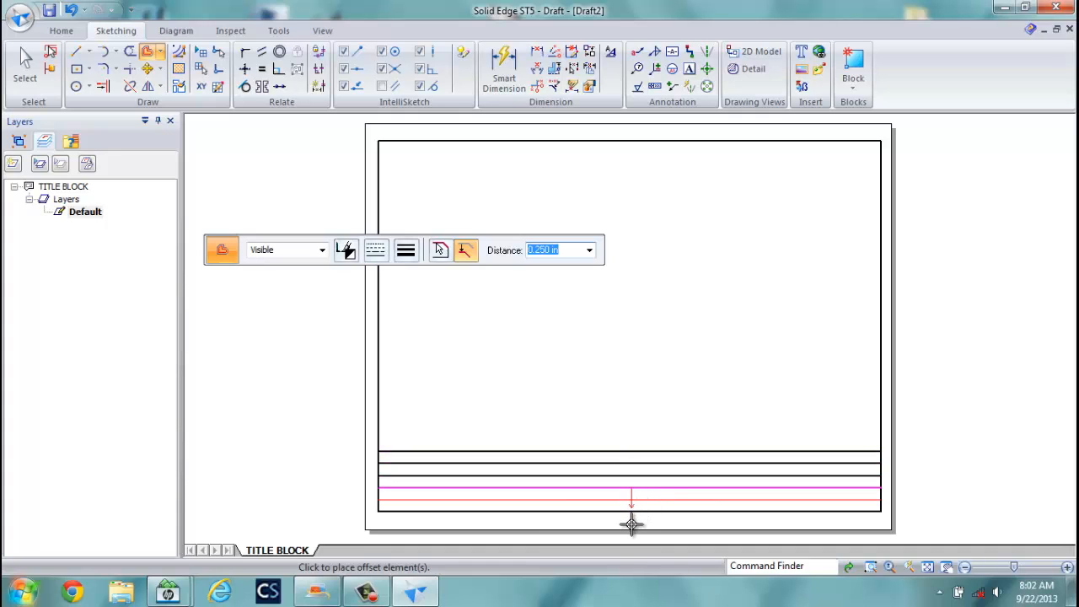
{"action": "left_click", "coordinate": [633, 515]}
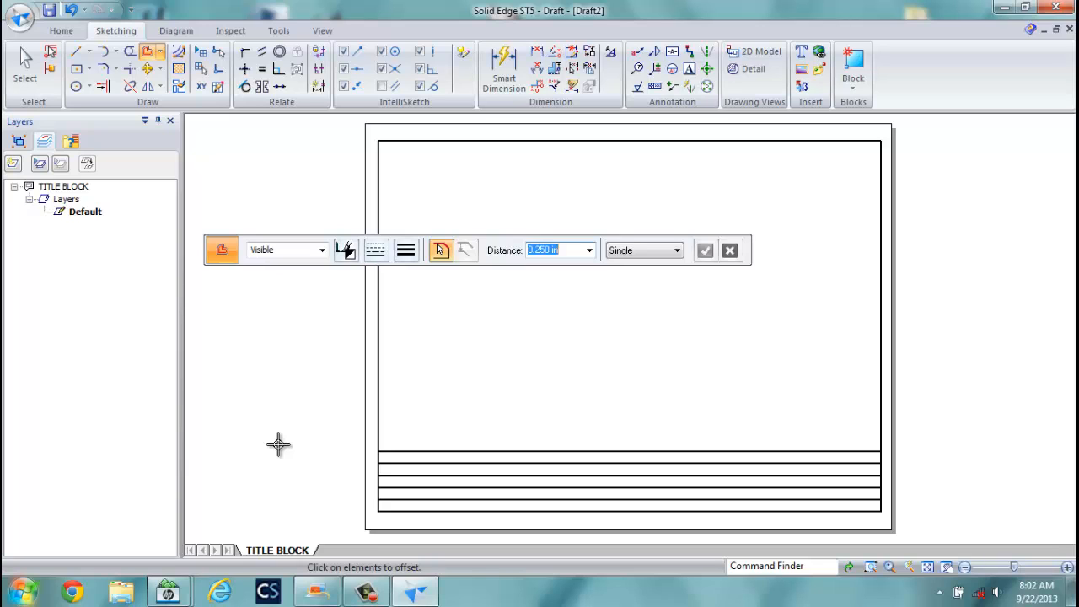
Draw a line up the right border from the bottom-right corner to the strip's top.
{"action": "left_click", "coordinate": [76, 52]}
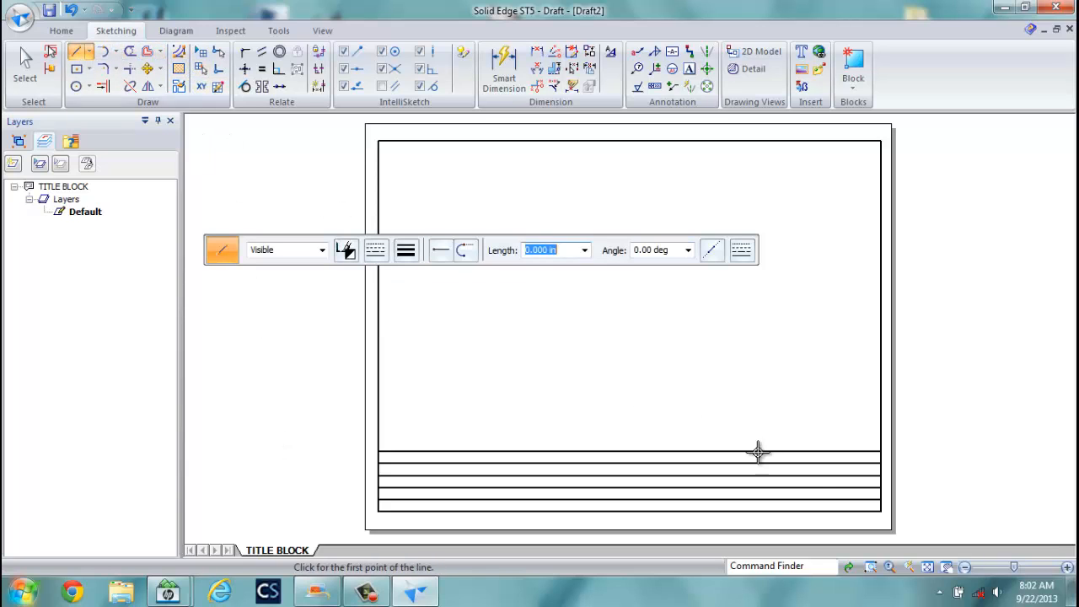
{"action": "left_click", "coordinate": [881, 511]}
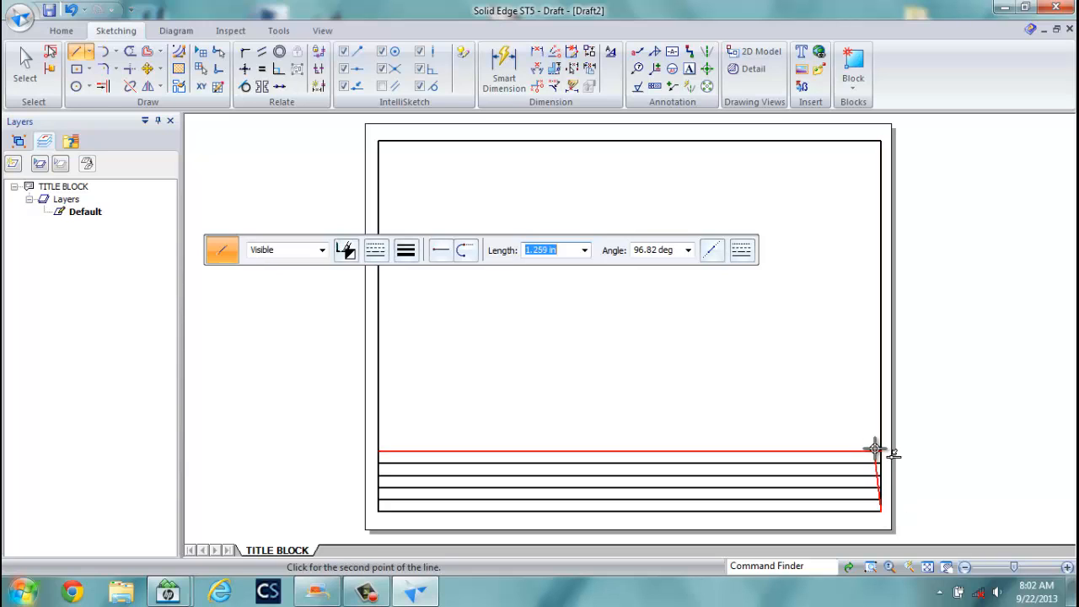
{"action": "left_click", "coordinate": [881, 451]}
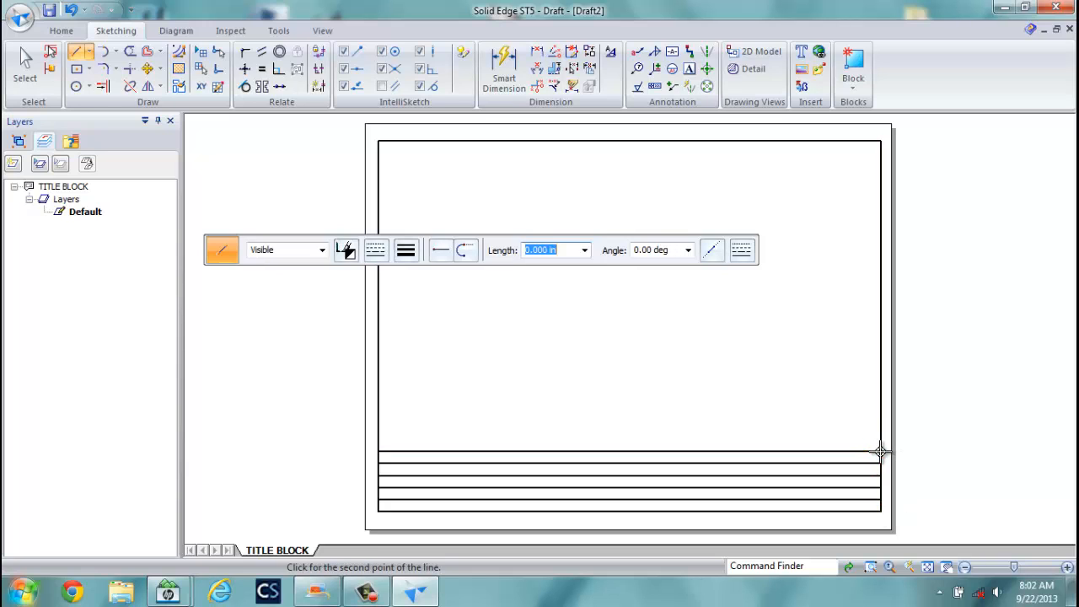
{"action": "left_click", "coordinate": [147, 52]}
Offset the first vertical dividers 1.25 in and then 1 in from the right edge.
{"action": "left_click", "coordinate": [874, 476]}
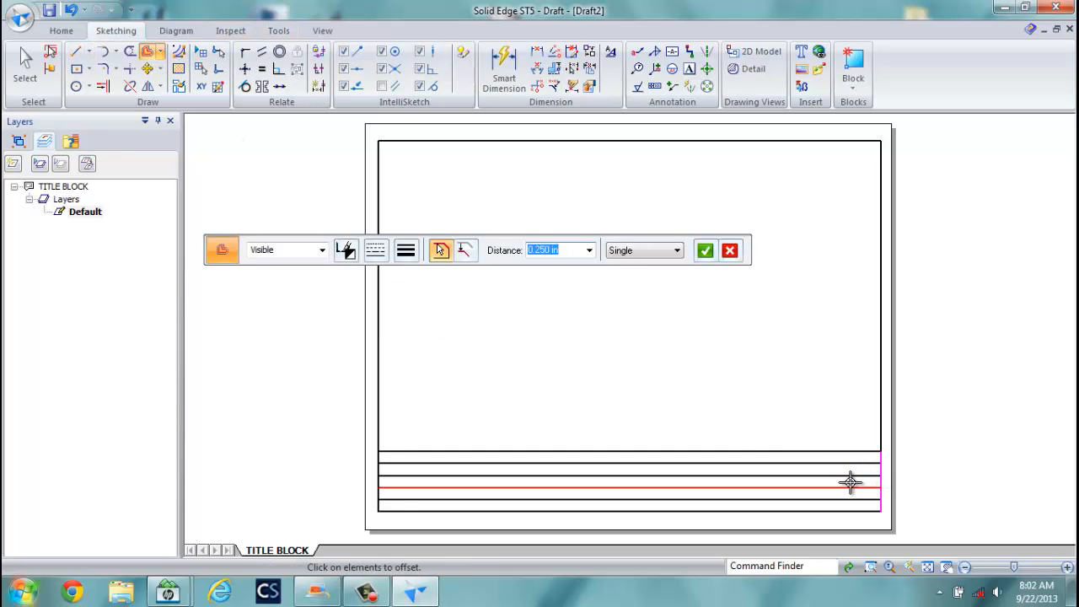
{"action": "left_click", "coordinate": [851, 484]}
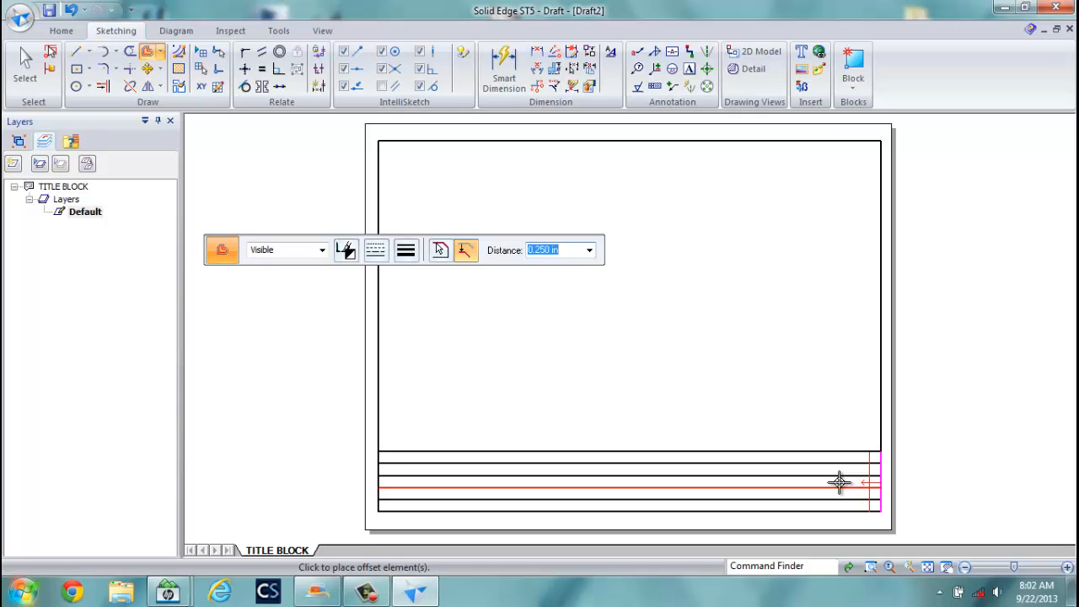
{"action": "type", "text": ".375"}
{"action": "key", "text": "Return"}
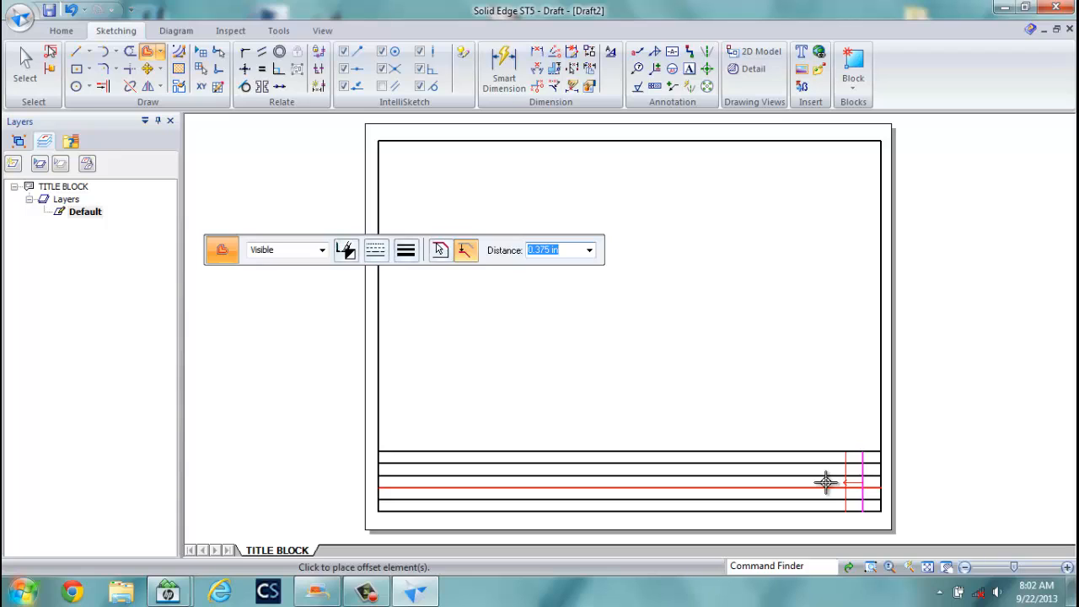
{"action": "type", "text": "1.25"}
{"action": "key", "text": "Return"}
{"action": "left_click", "coordinate": [779, 470]}
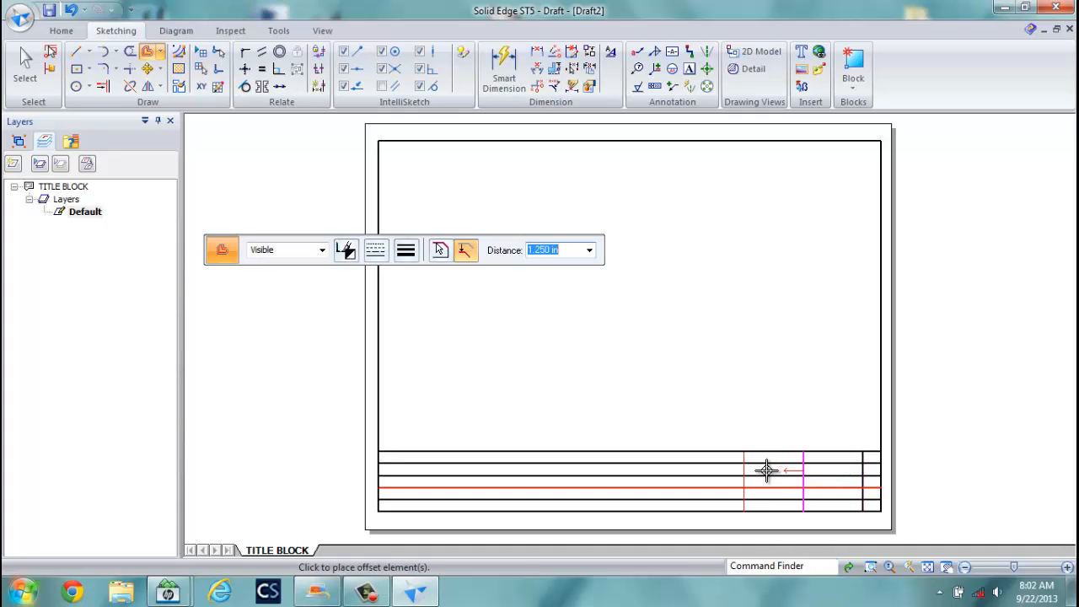
{"action": "type", "text": "1"}
{"action": "key", "text": "Return"}
{"action": "left_click", "coordinate": [766, 469]}
Add further vertical dividers offset 0.375, 3 and 1.75 in to the left.
{"action": "type", "text": ".375"}
{"action": "key", "text": "Return"}
{"action": "left_click", "coordinate": [713, 469]}
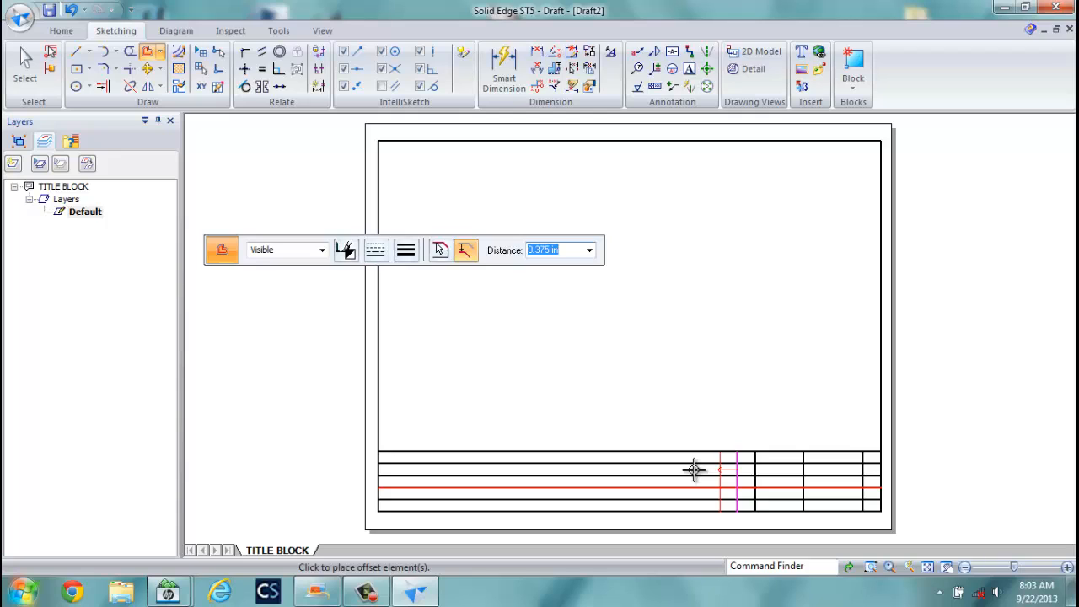
{"action": "type", "text": "3"}
{"action": "key", "text": "Return"}
{"action": "left_click", "coordinate": [694, 470]}
{"action": "type", "text": "1"}
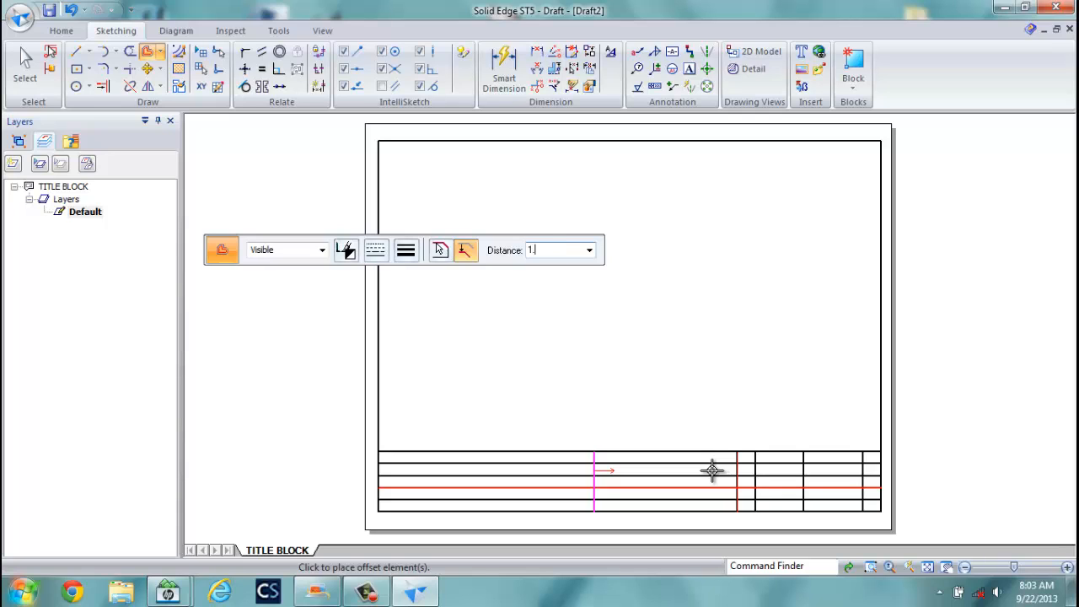
{"action": "type", "text": ".75"}
{"action": "key", "text": "Return"}
{"action": "left_click", "coordinate": [706, 468]}
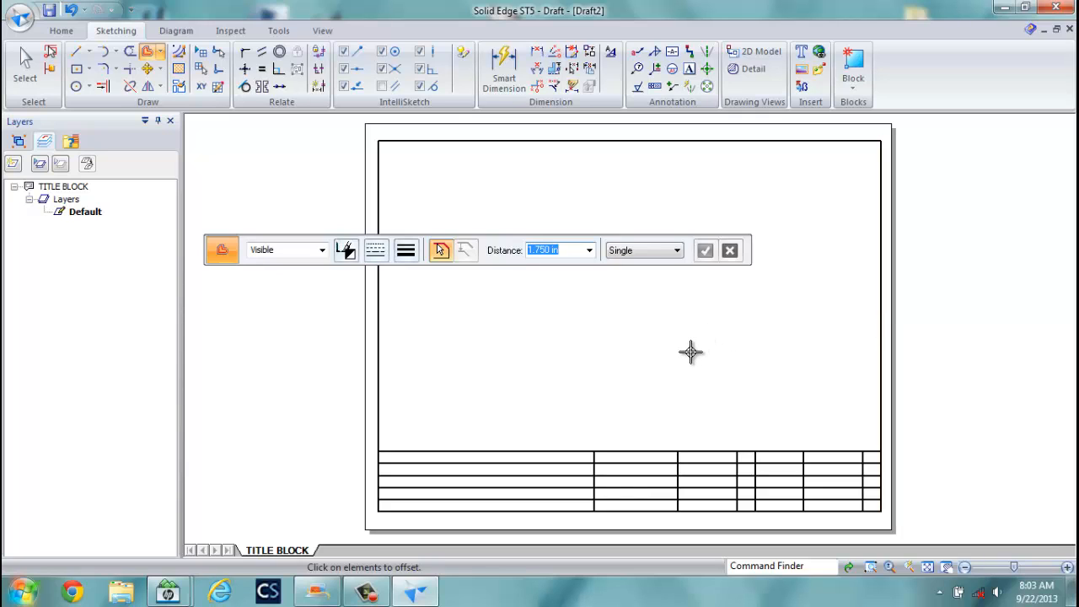
Trim the extra horizontal lines from the leftmost cell and the middle cells.
{"action": "left_click", "coordinate": [131, 54]}
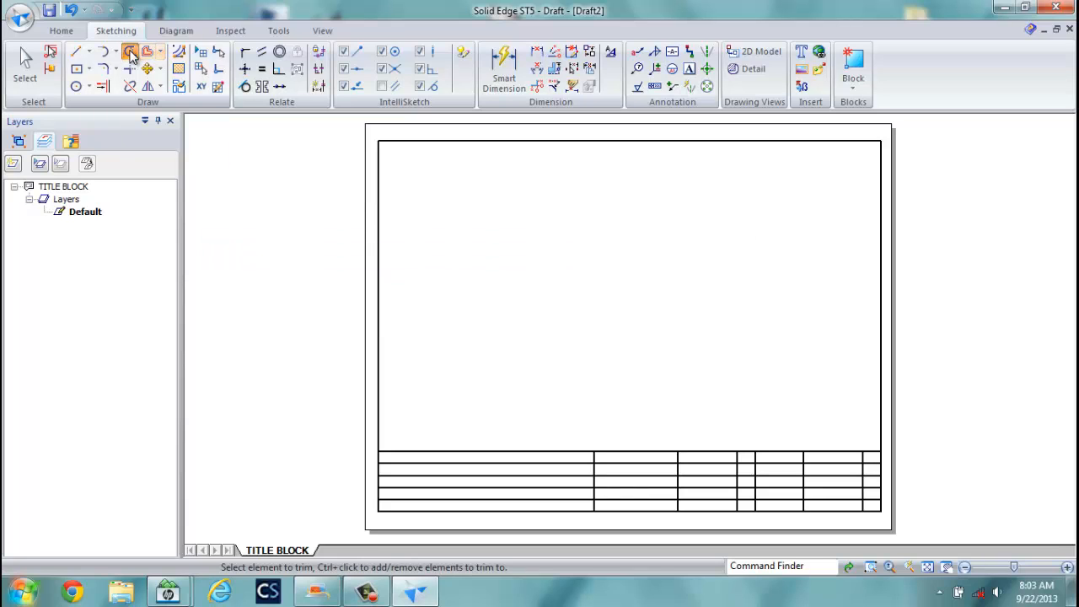
{"action": "left_click", "coordinate": [500, 474]}
{"action": "left_click", "coordinate": [502, 487]}
{"action": "left_click", "coordinate": [506, 501]}
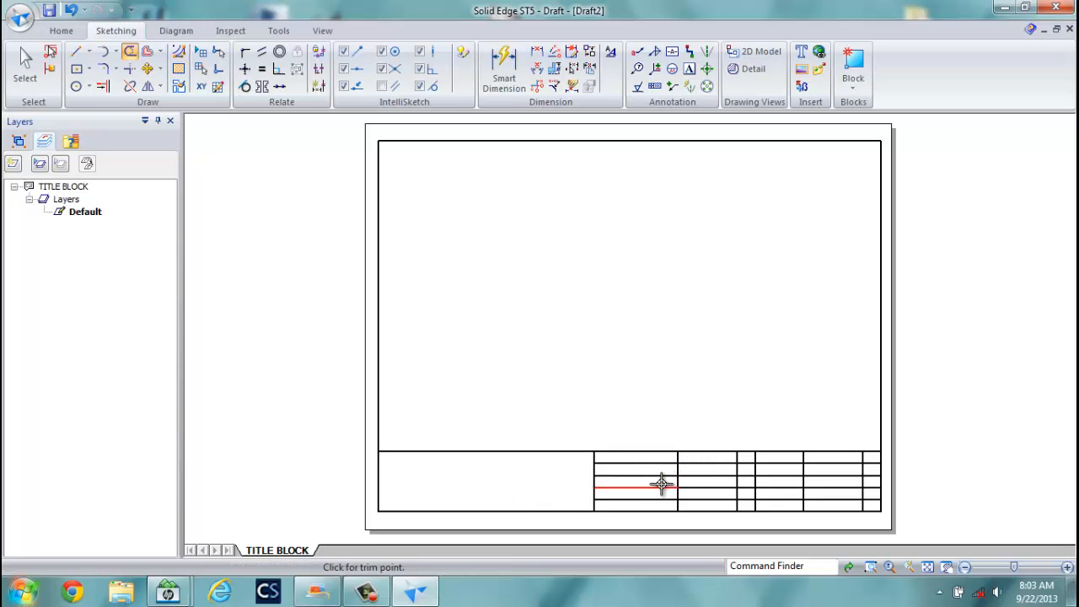
{"action": "left_click", "coordinate": [665, 487]}
{"action": "left_click", "coordinate": [701, 488]}
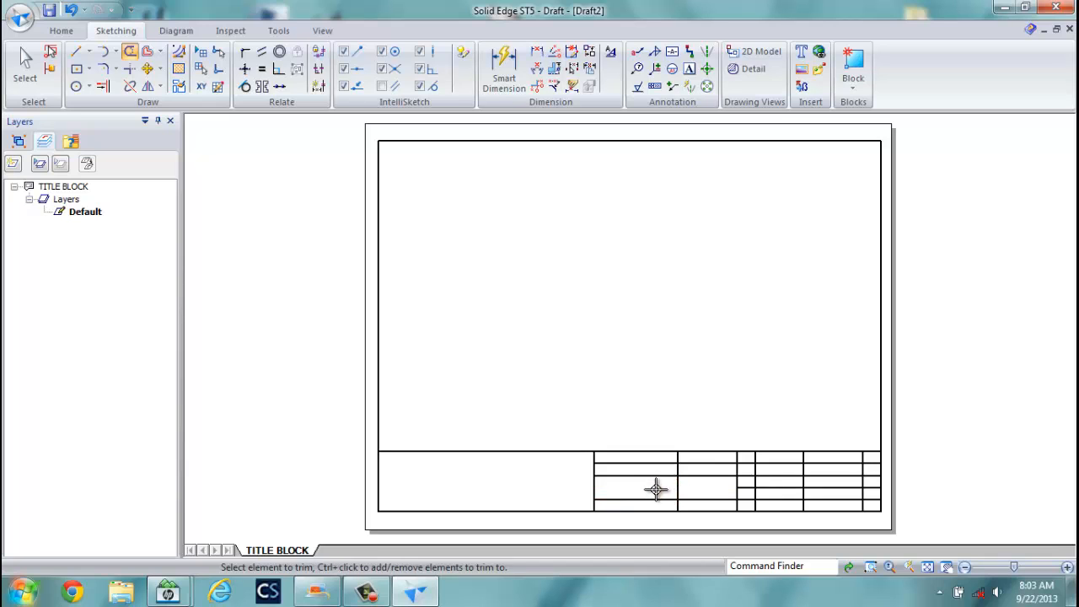
{"action": "left_click", "coordinate": [677, 488]}
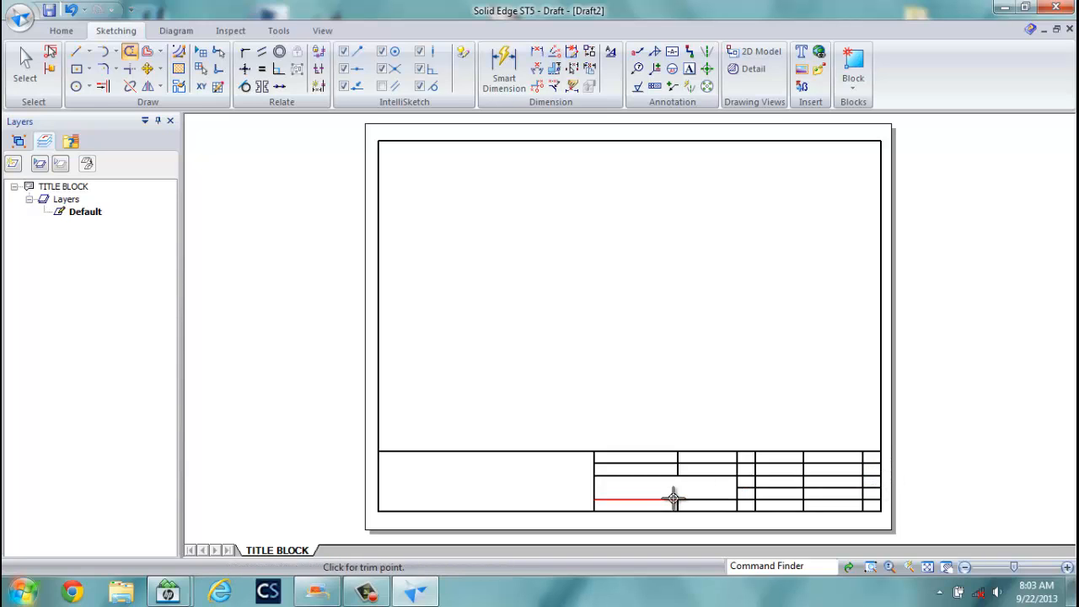
Trim the excess top-row and right-side segments of the title block.
{"action": "left_click", "coordinate": [747, 465]}
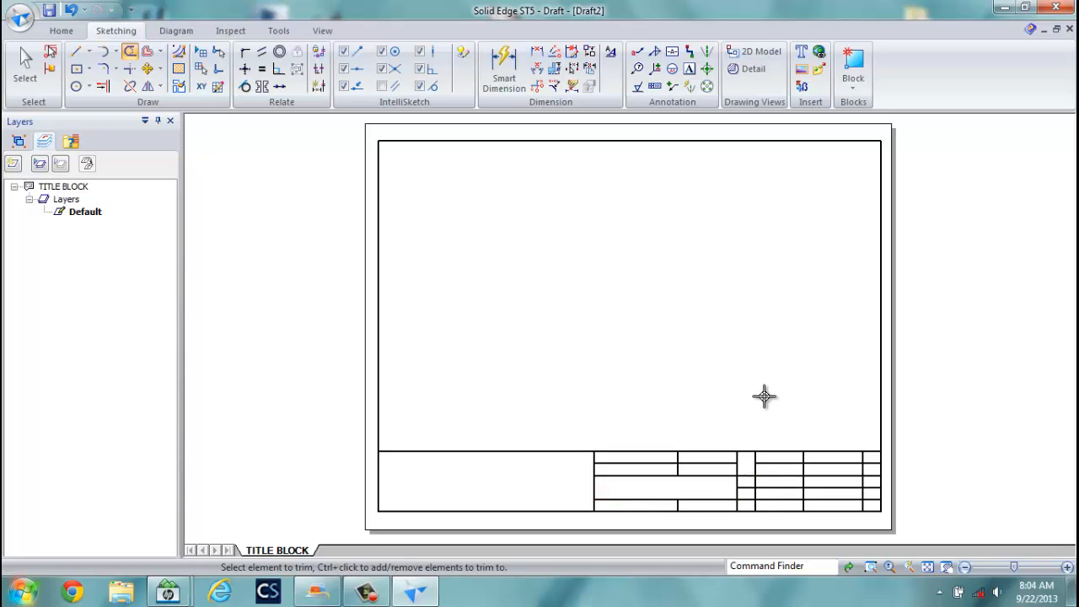
{"action": "left_click", "coordinate": [803, 462]}
{"action": "left_click", "coordinate": [819, 465]}
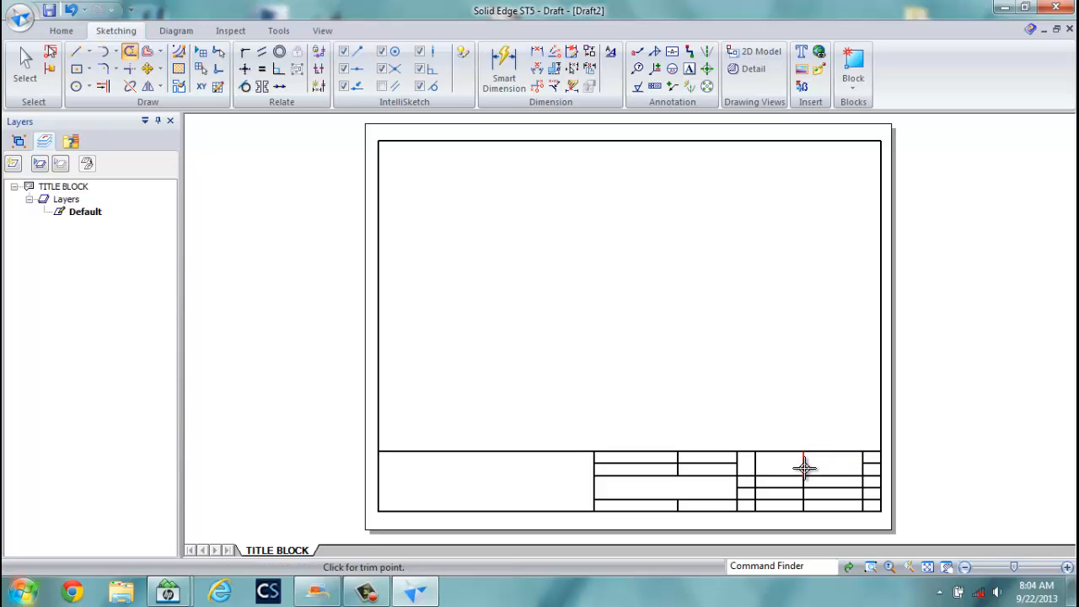
{"action": "left_click", "coordinate": [862, 459]}
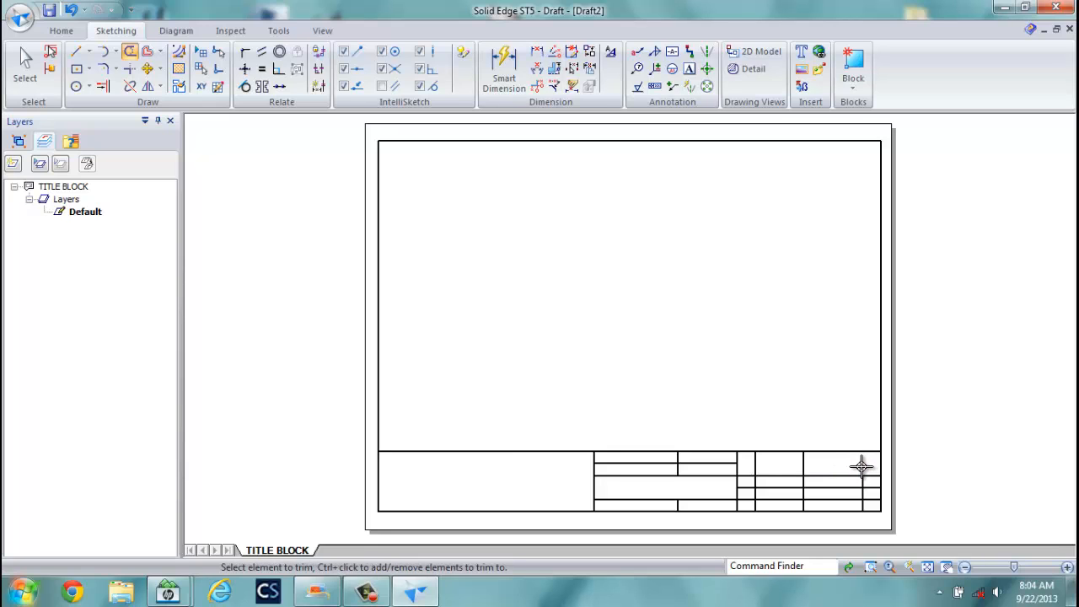
{"action": "left_click", "coordinate": [804, 462]}
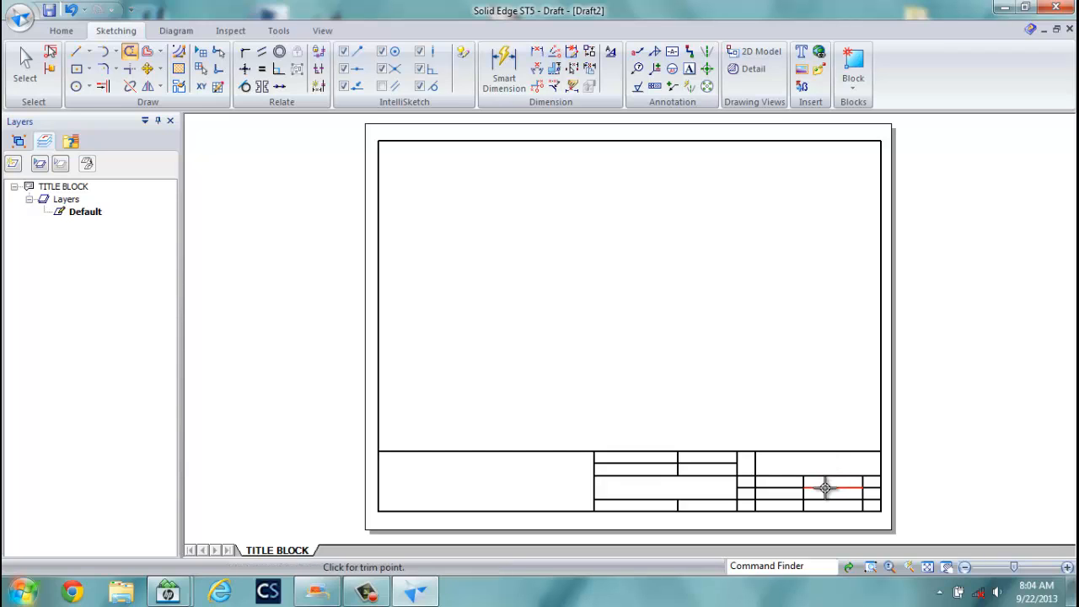
{"action": "left_click", "coordinate": [803, 481]}
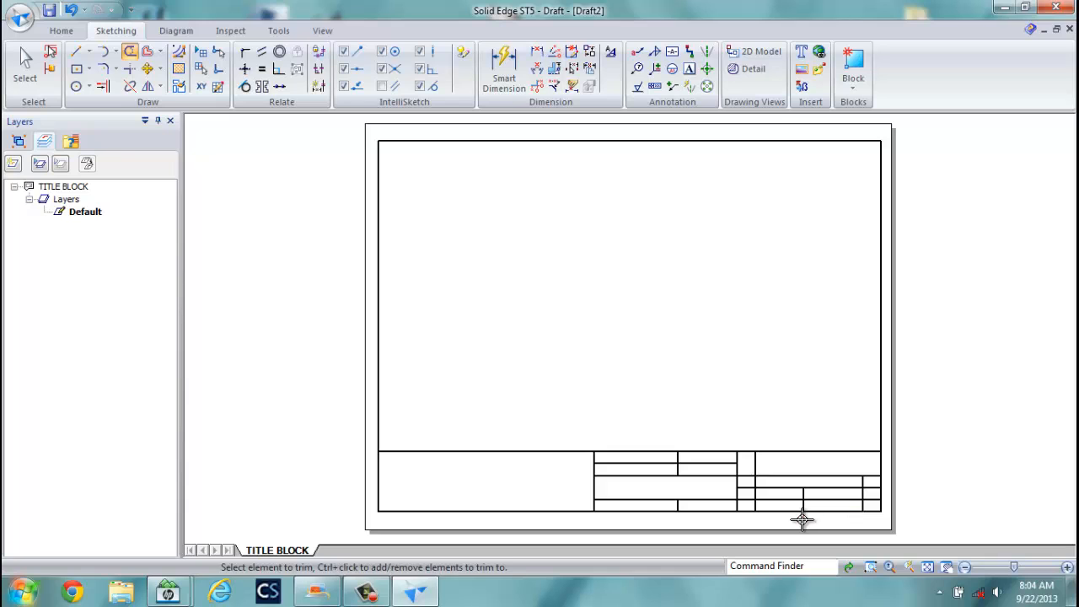
{"action": "left_click", "coordinate": [803, 506]}
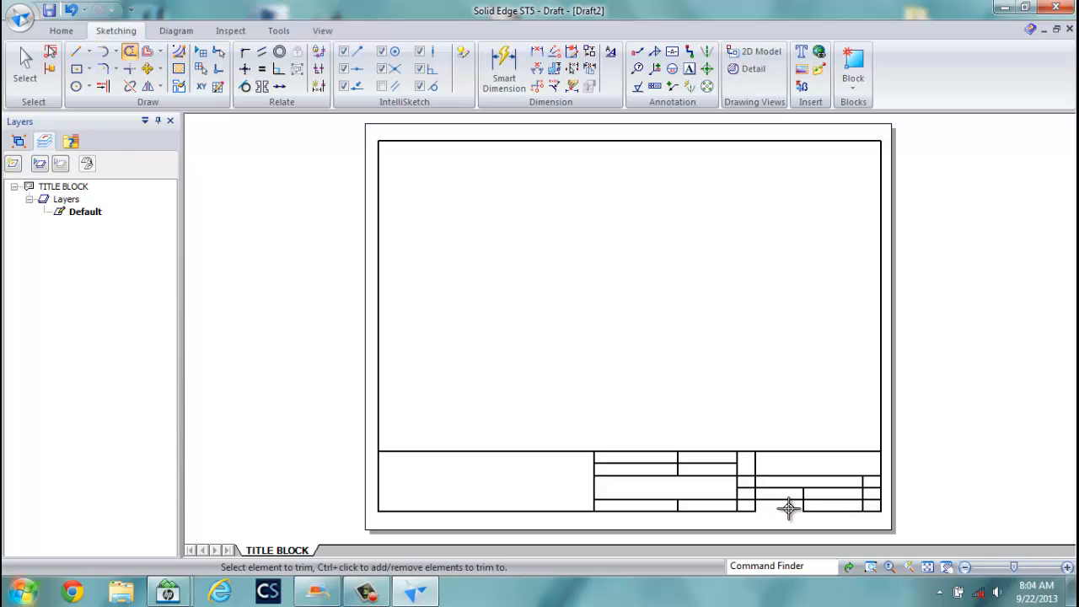
{"action": "key", "text": "Escape"}
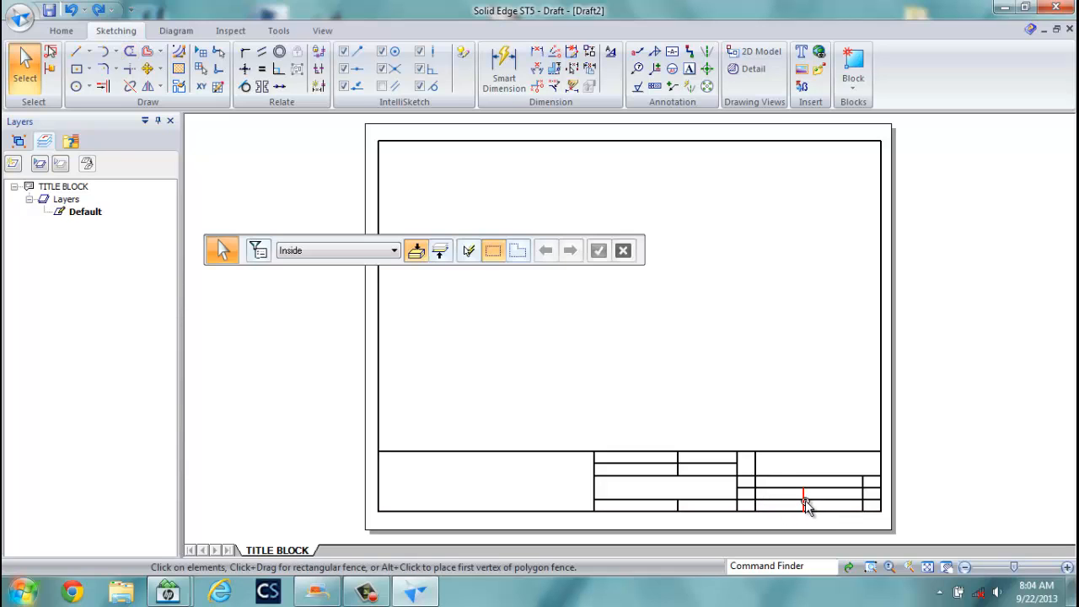
Inspect the bottom title-block line, then trim the bottom-row vertical segments.
{"action": "left_click", "coordinate": [804, 503]}
{"action": "left_click", "coordinate": [814, 499]}
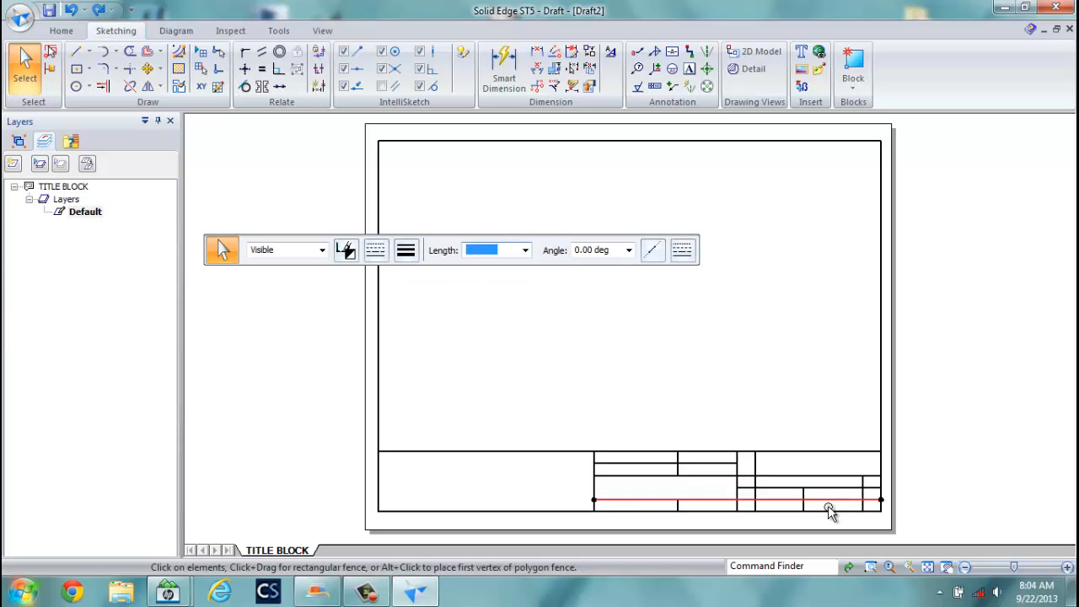
{"action": "key", "text": "Escape"}
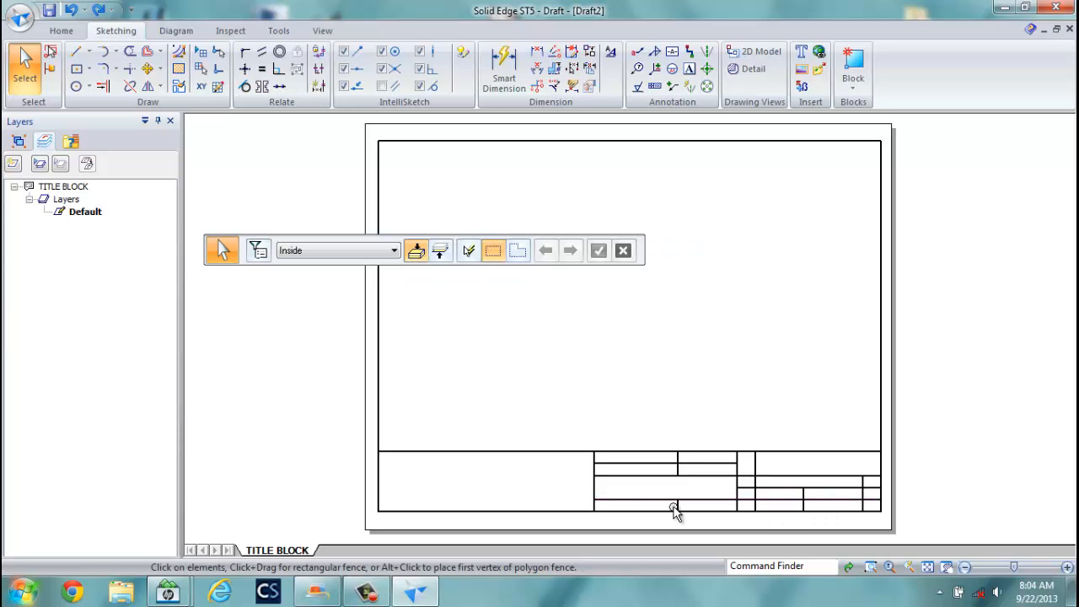
{"action": "left_click", "coordinate": [128, 53]}
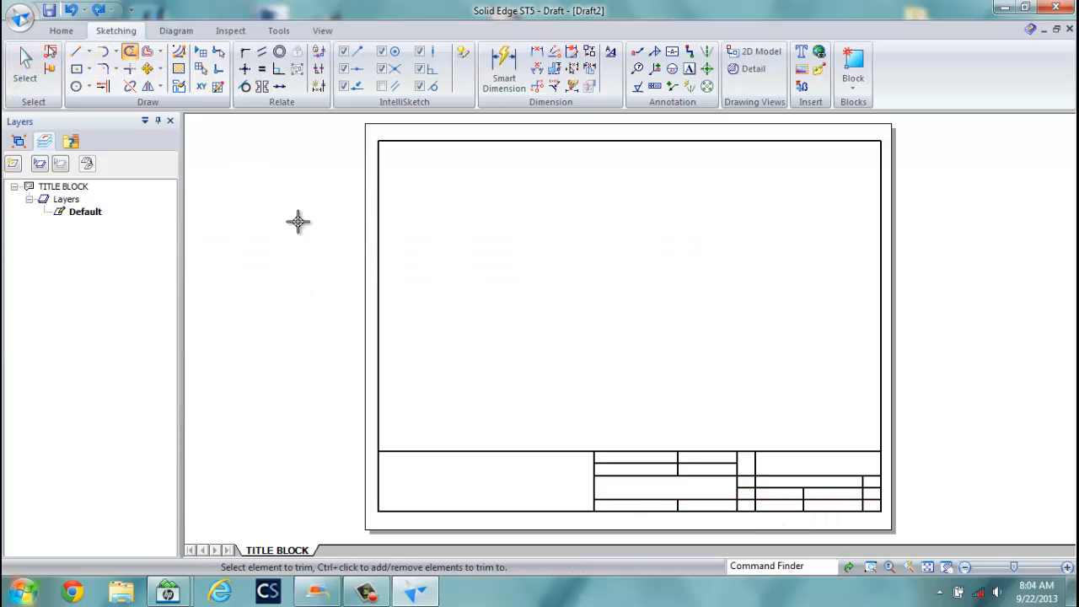
{"action": "left_click", "coordinate": [803, 504]}
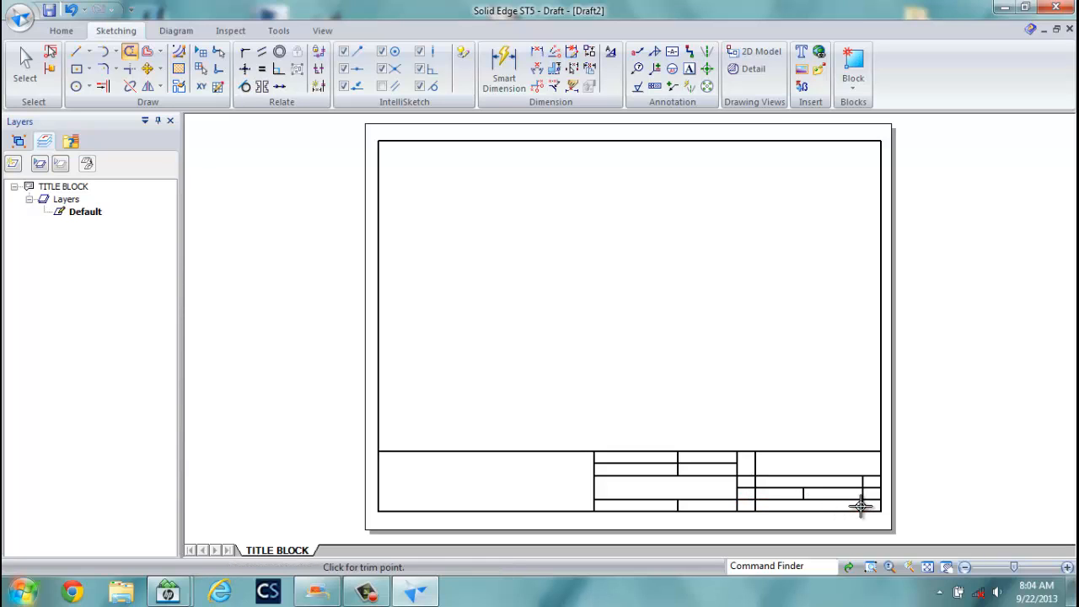
{"action": "scroll", "coordinate": [864, 506], "scroll_direction": "up", "scroll_amount": 2}
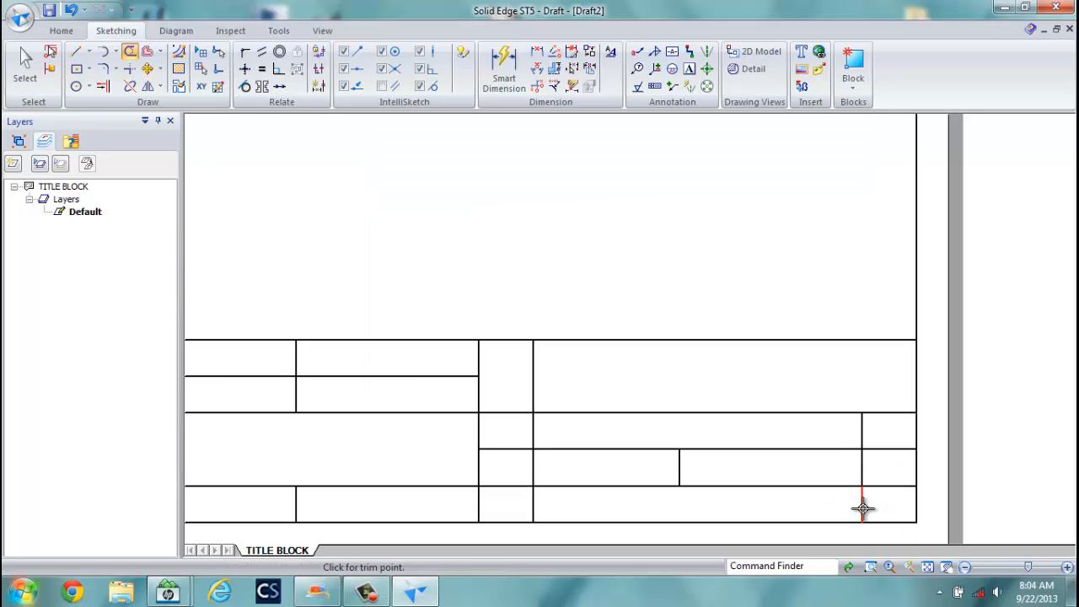
{"action": "left_click_drag", "start_coordinate": [862, 506], "coordinate": [840, 504]}
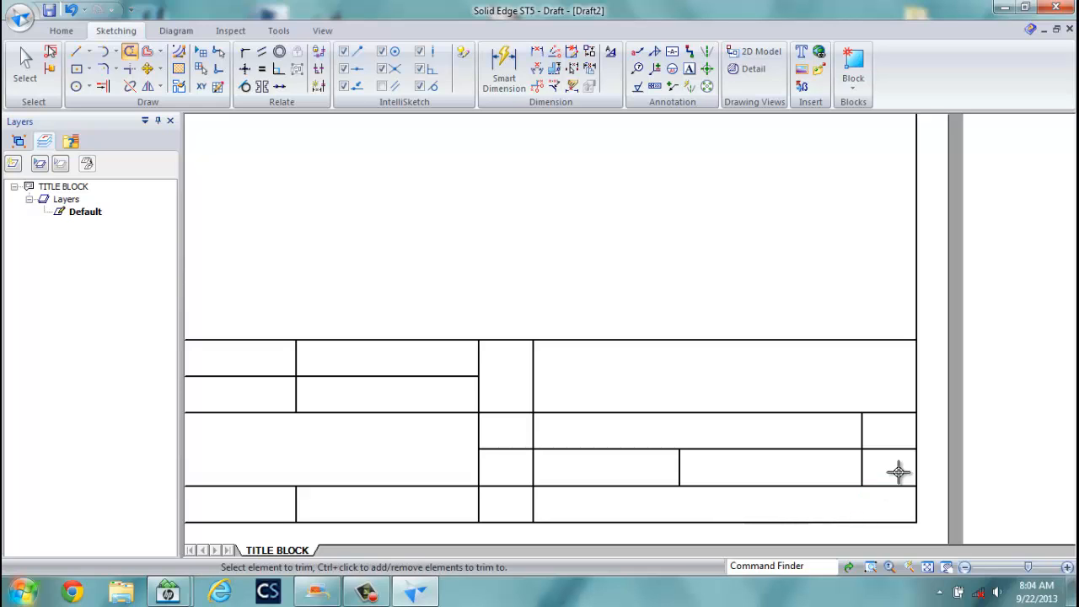
Trim the last stray horizontal and vertical segments to finish the cell layout.
{"action": "left_click", "coordinate": [888, 448]}
{"action": "left_click", "coordinate": [507, 448]}
{"action": "left_click", "coordinate": [532, 504]}
{"action": "scroll", "coordinate": [576, 497], "scroll_direction": "down", "scroll_amount": 2}
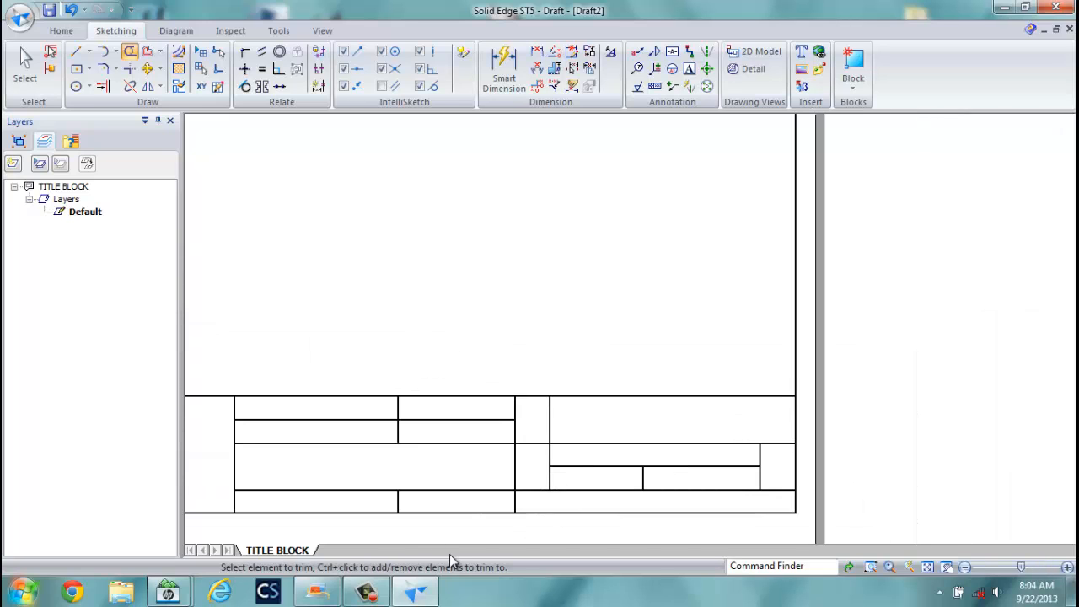
{"action": "left_click", "coordinate": [397, 501]}
{"action": "scroll", "coordinate": [588, 504], "scroll_direction": "up", "scroll_amount": 1}
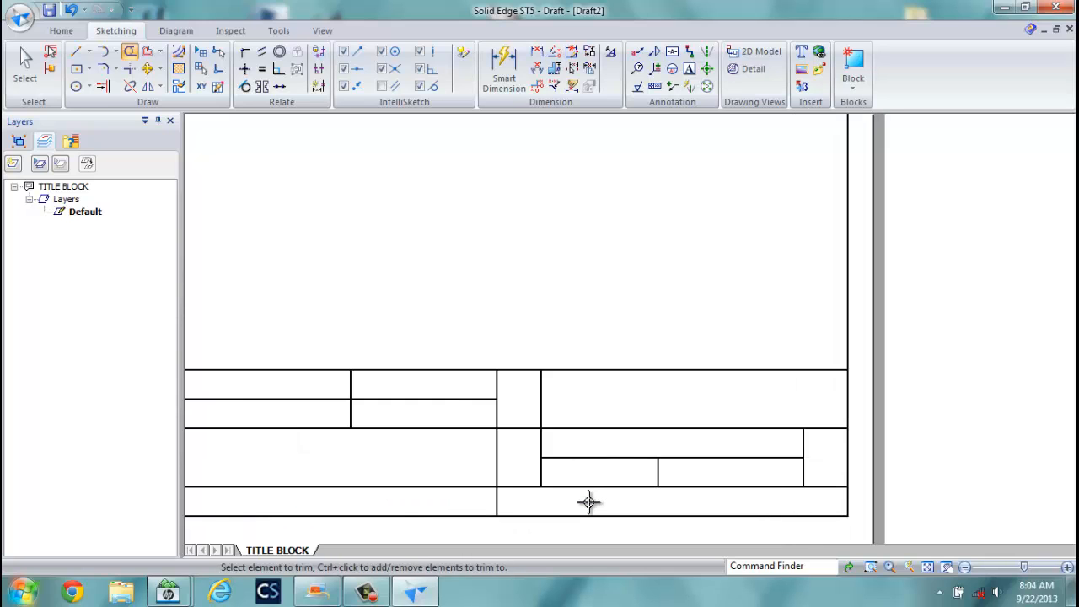
{"action": "scroll", "coordinate": [589, 503], "scroll_direction": "down", "scroll_amount": 2}
{"action": "scroll", "coordinate": [482, 410], "scroll_direction": "down", "scroll_amount": 1}
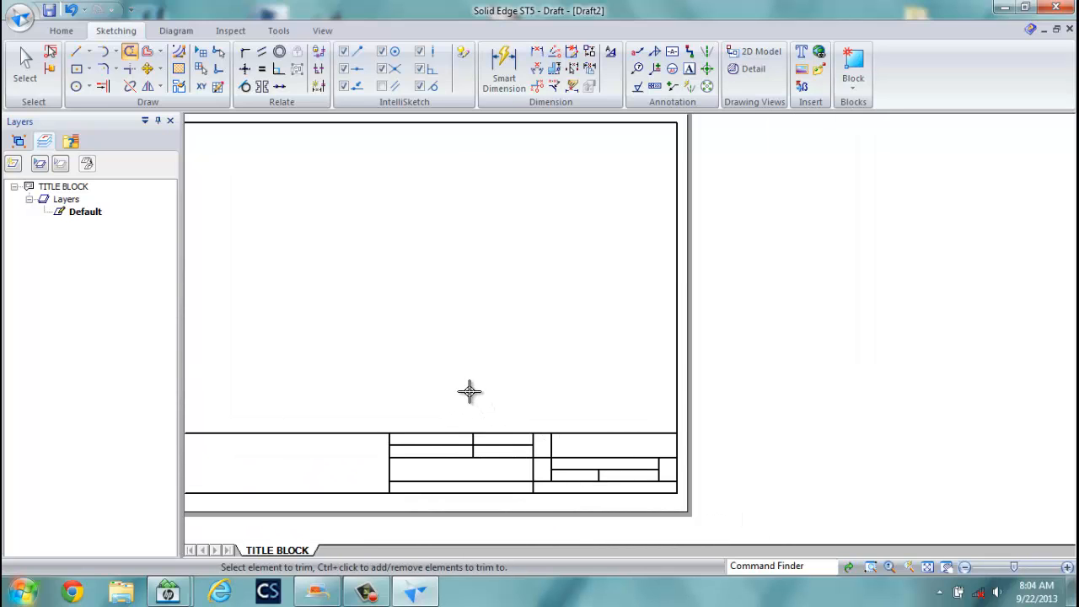
{"action": "scroll", "coordinate": [449, 385], "scroll_direction": "down", "scroll_amount": 2}
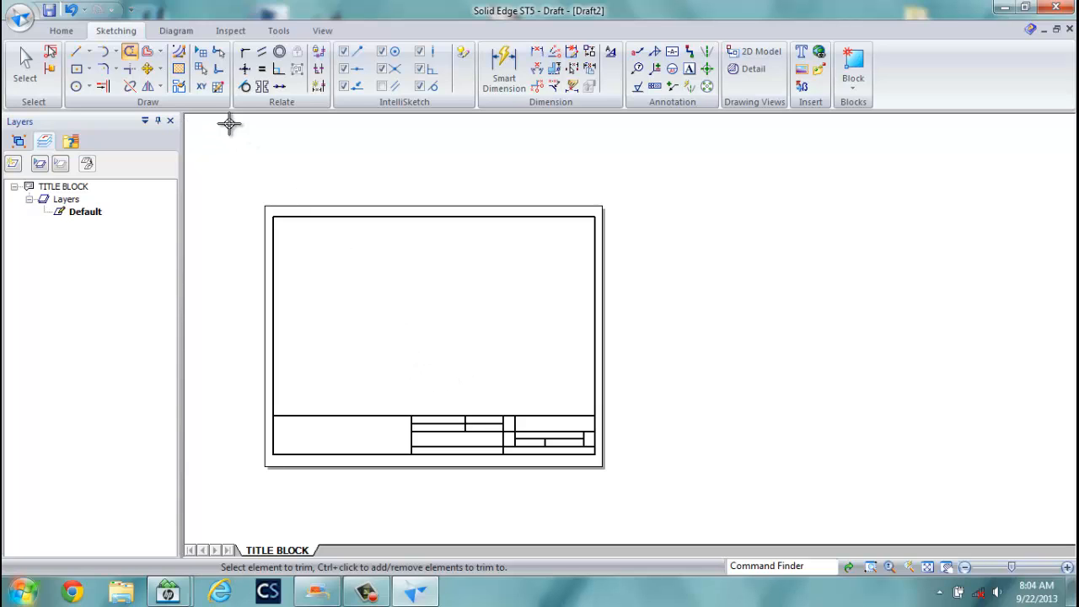
{"action": "left_click", "coordinate": [25, 68]}
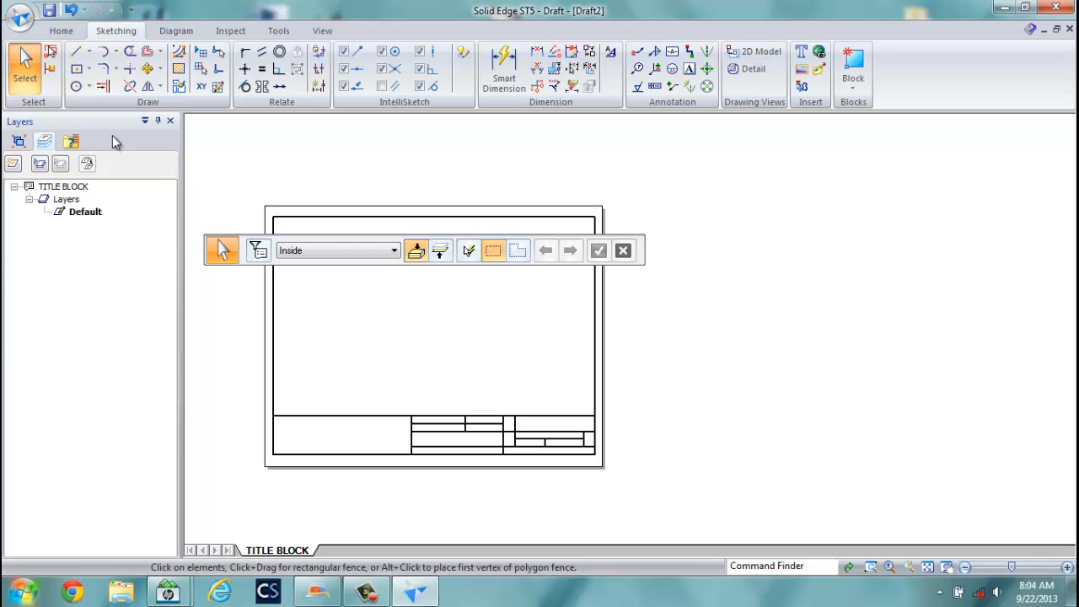
Fit the whole TITLE BLOCK sheet in the window, set the Select command bar aside, and show the Home tab.
{"action": "left_click", "coordinate": [927, 568]}
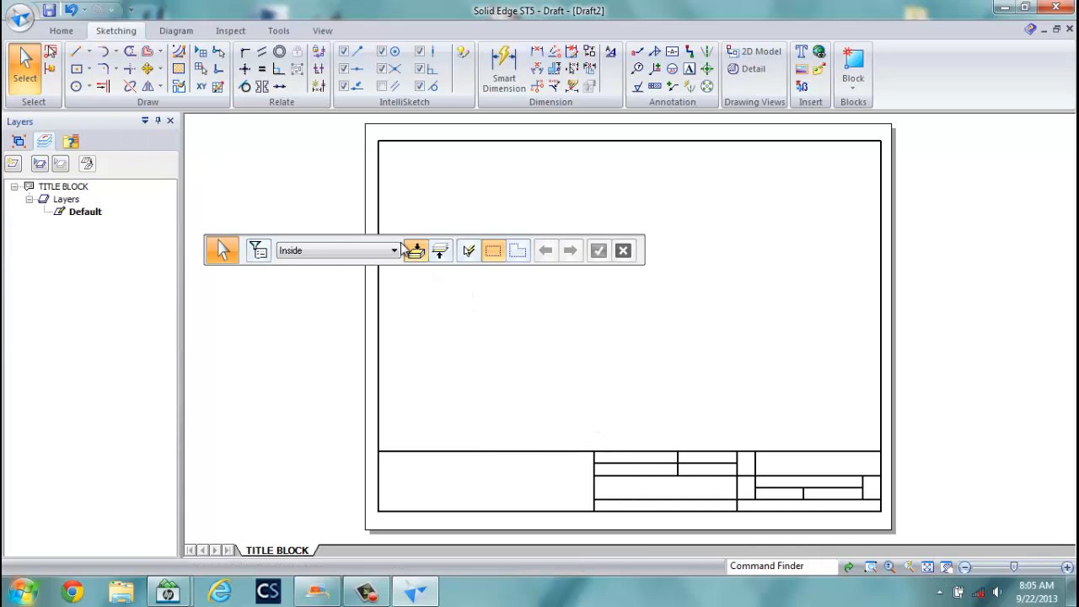
{"action": "left_click_drag", "start_coordinate": [401, 249], "coordinate": [820, 153]}
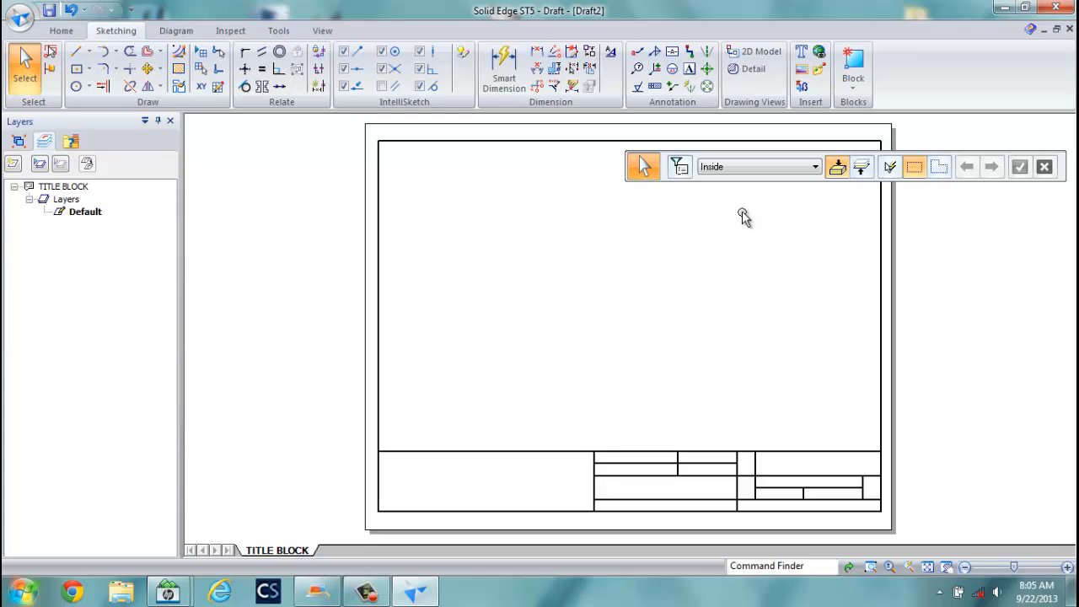
{"action": "left_click", "coordinate": [61, 31]}
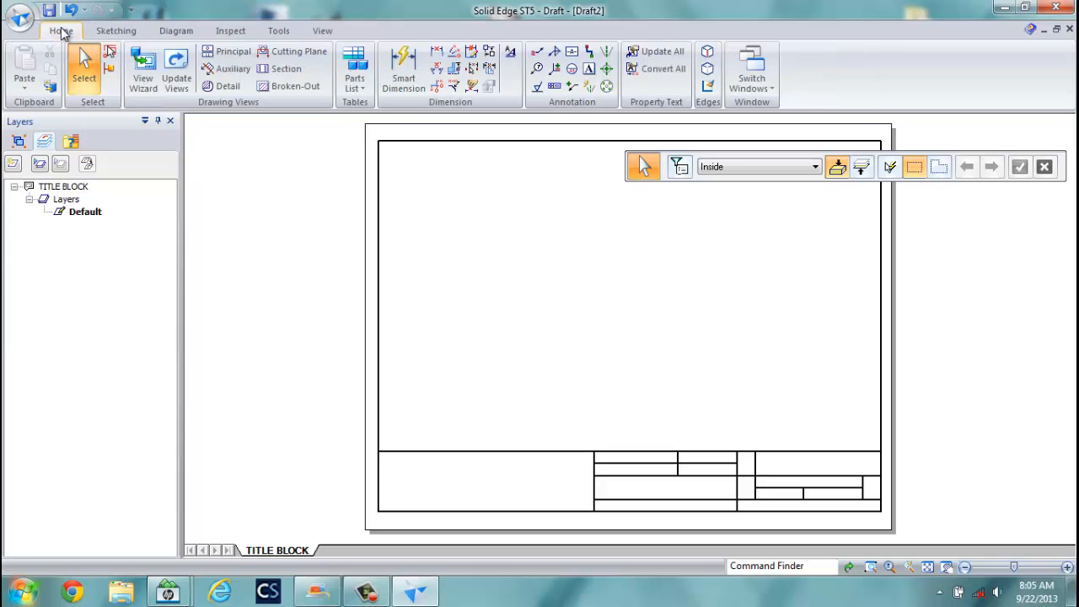
Start the View Wizard using the EX 2 part model as the source.
{"action": "left_click", "coordinate": [145, 78]}
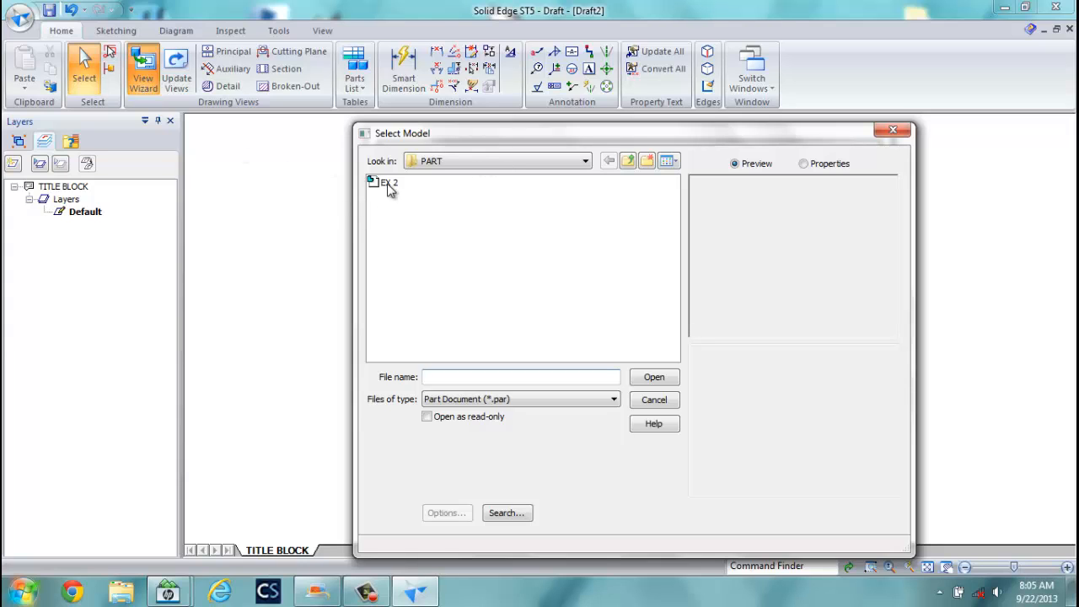
{"action": "left_click", "coordinate": [388, 186]}
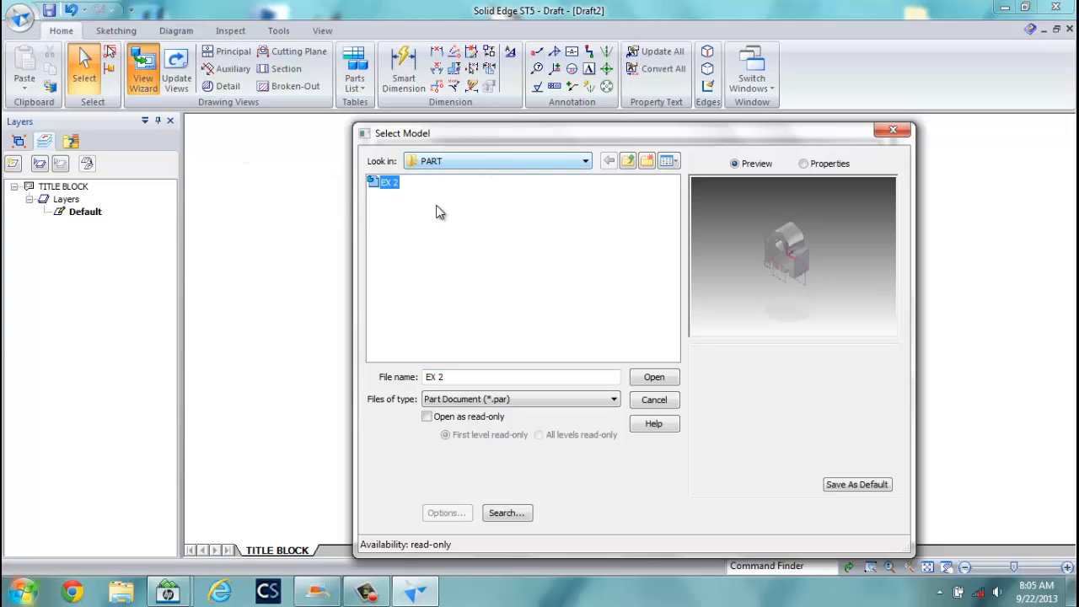
{"action": "left_click", "coordinate": [652, 375]}
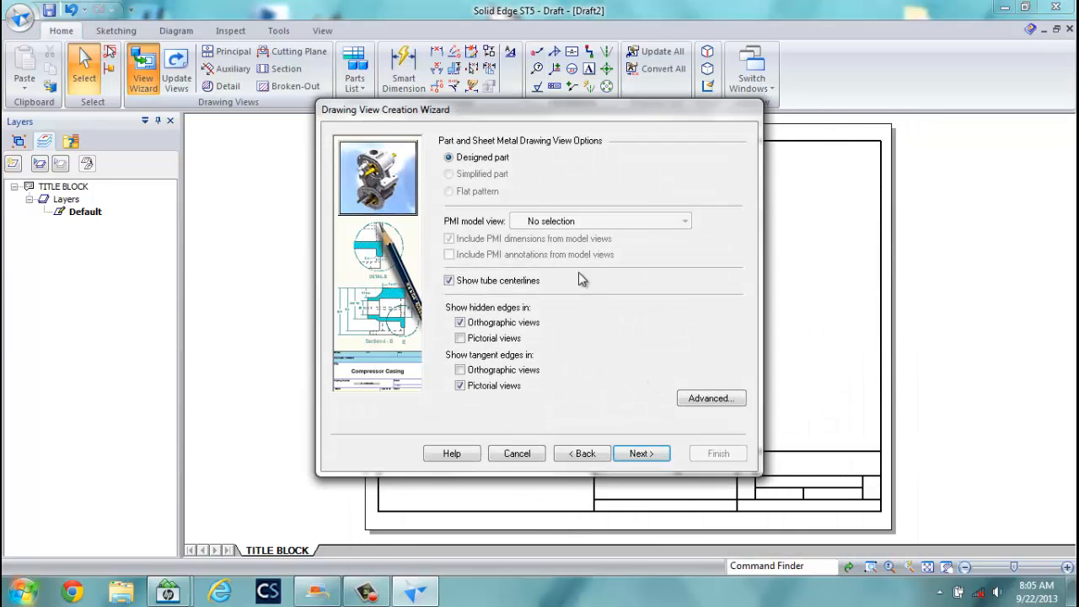
Lay out a front primary view with top, right and isometric pictorial views.
{"action": "left_click", "coordinate": [641, 455]}
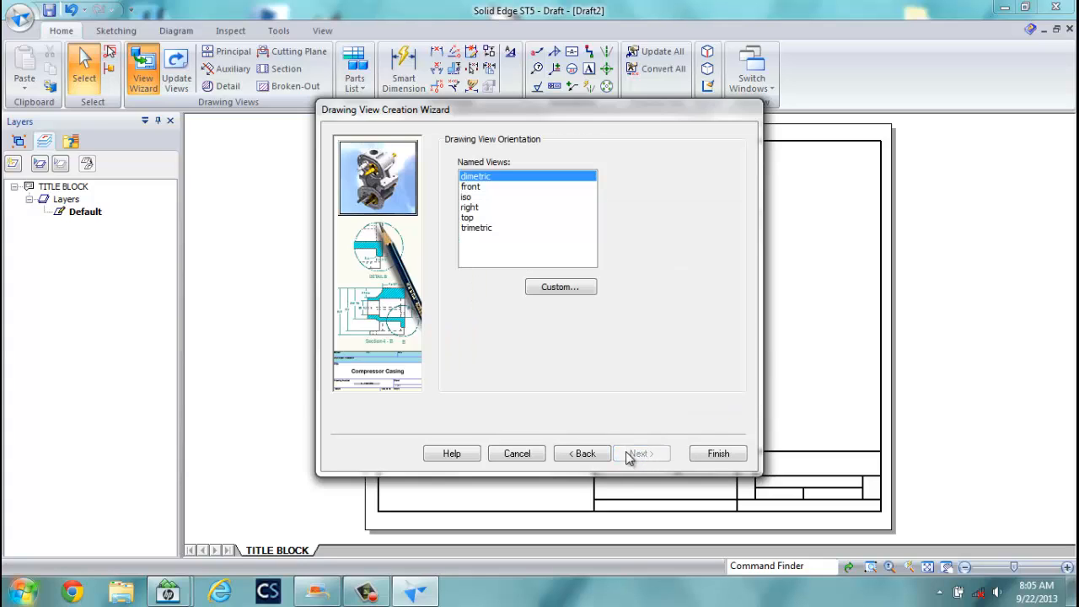
{"action": "left_click", "coordinate": [470, 187]}
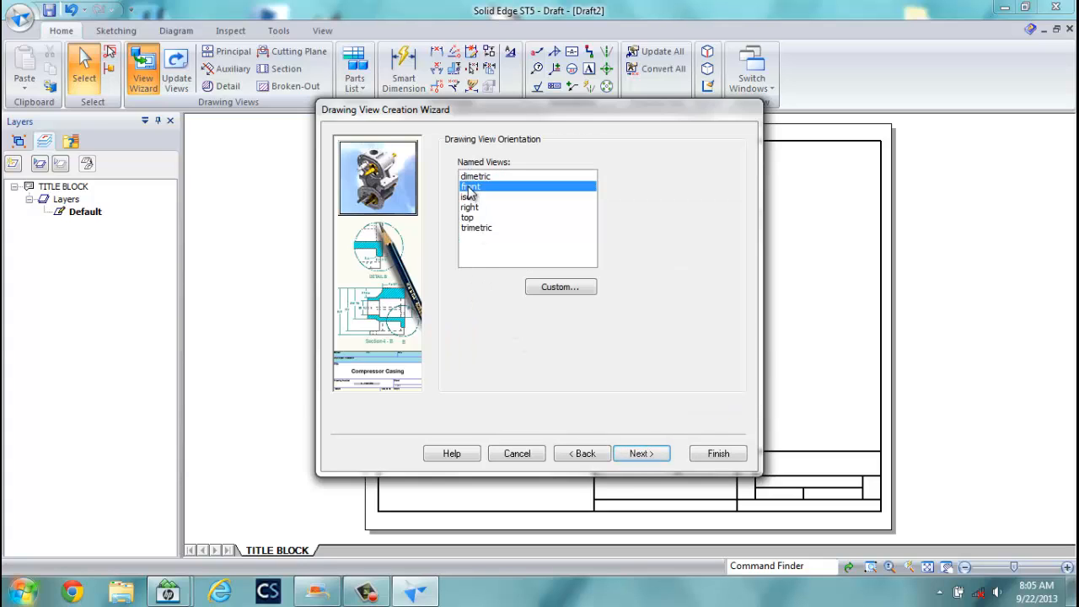
{"action": "left_click", "coordinate": [641, 454]}
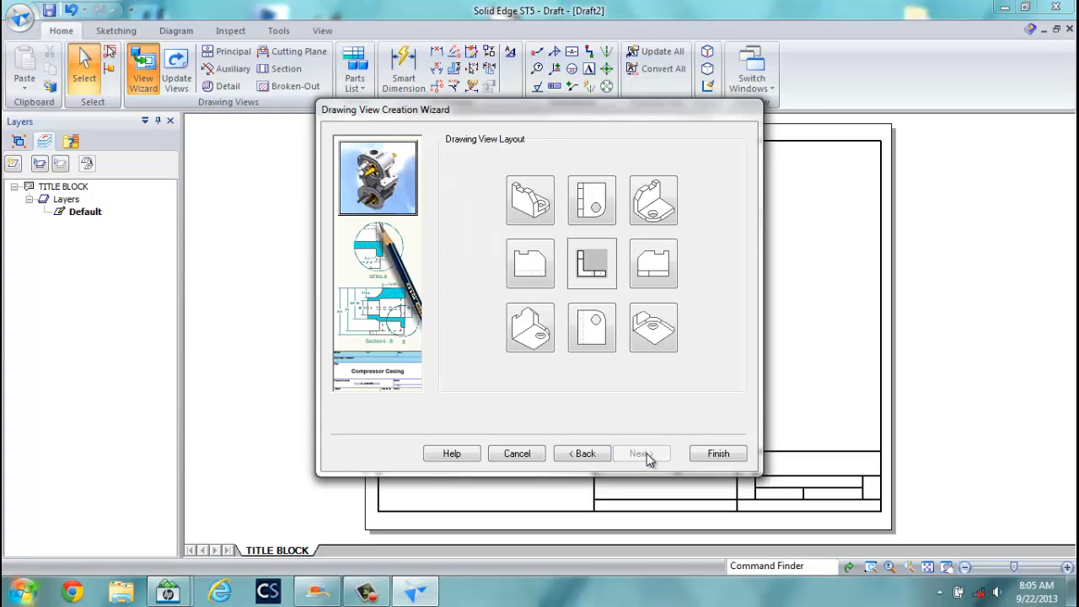
{"action": "left_click", "coordinate": [592, 204]}
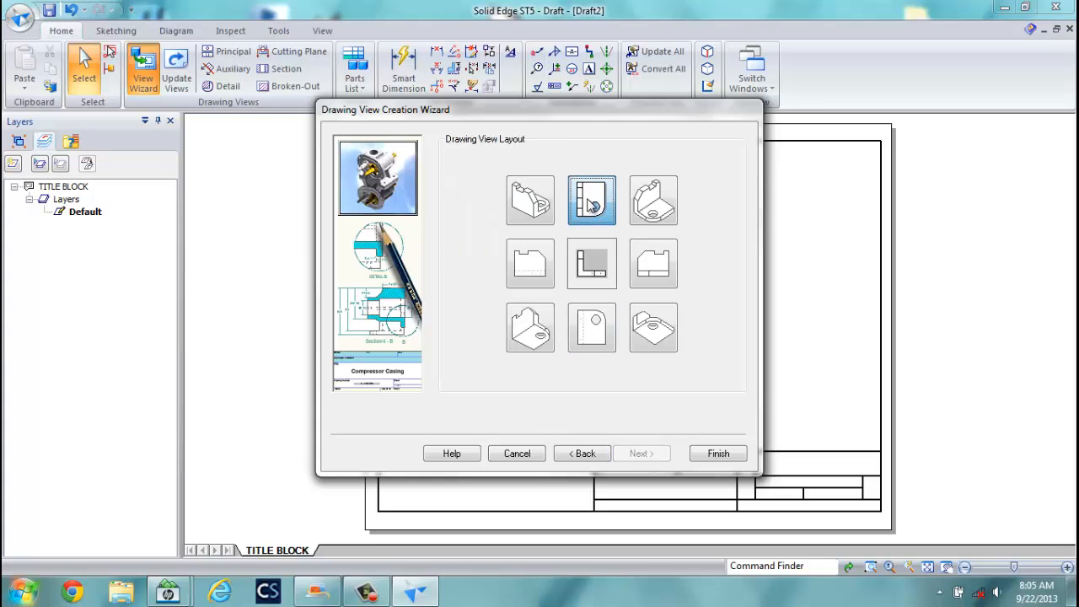
{"action": "left_click", "coordinate": [653, 268]}
{"action": "left_click", "coordinate": [641, 199]}
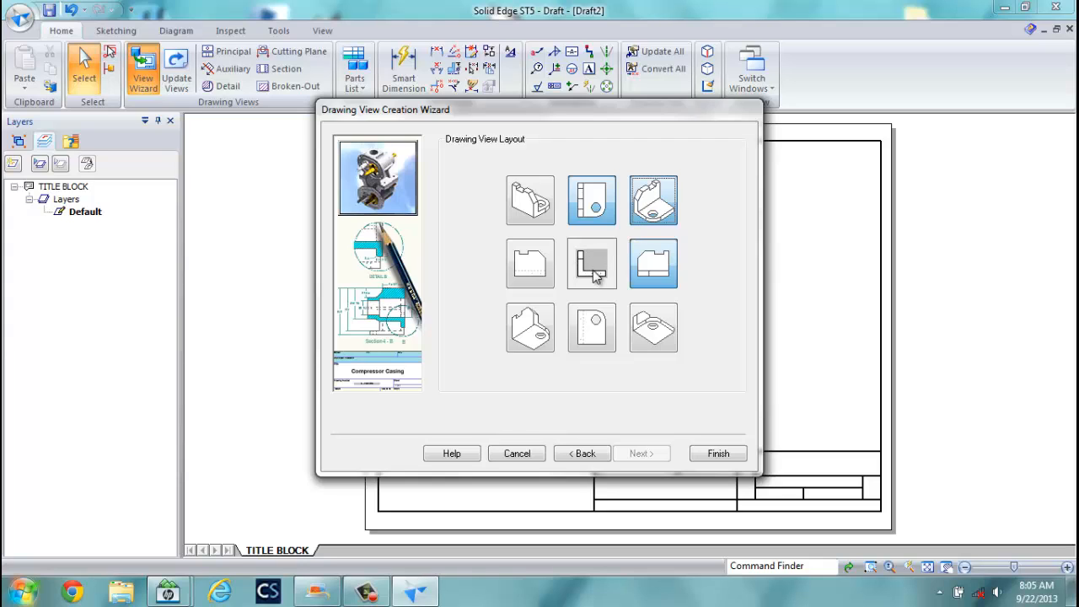
{"action": "left_click", "coordinate": [718, 455]}
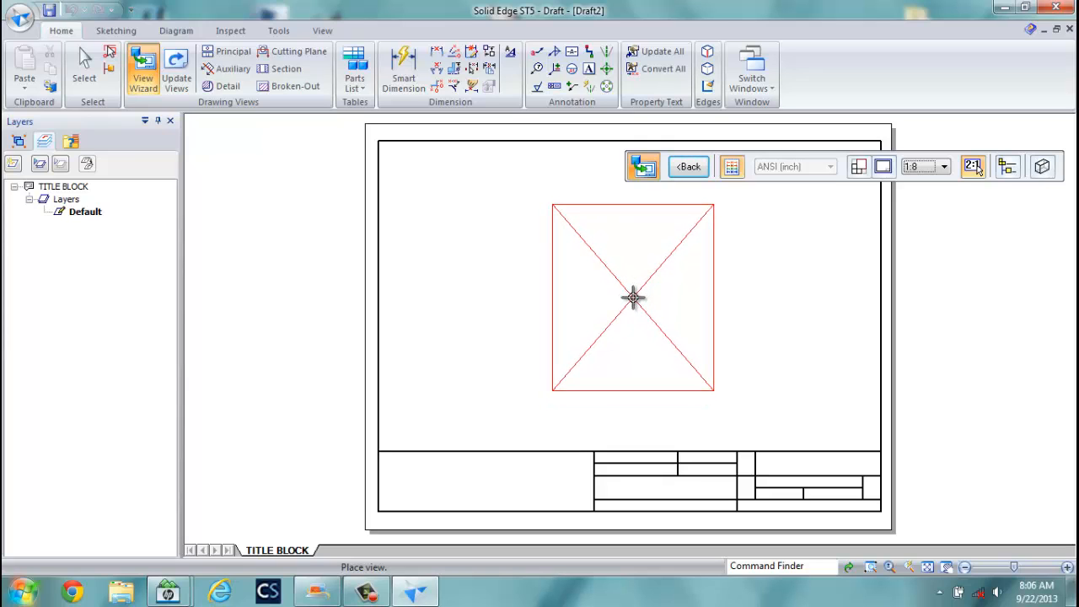
Place the front, top, right and isometric views at 1:4 scale, then move the top view higher.
{"action": "left_click", "coordinate": [944, 167]}
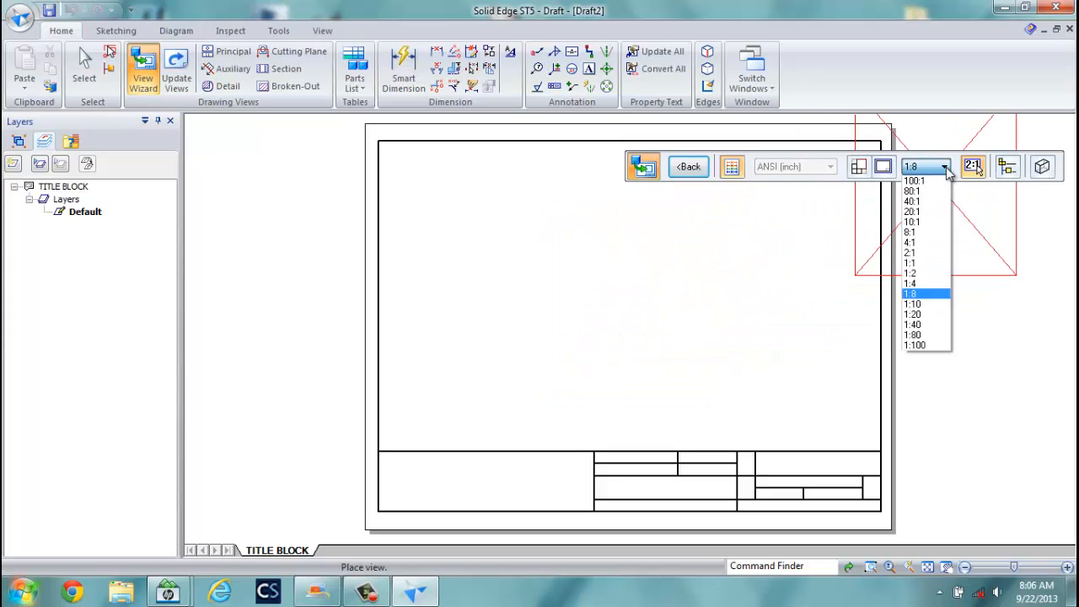
{"action": "left_click", "coordinate": [913, 284]}
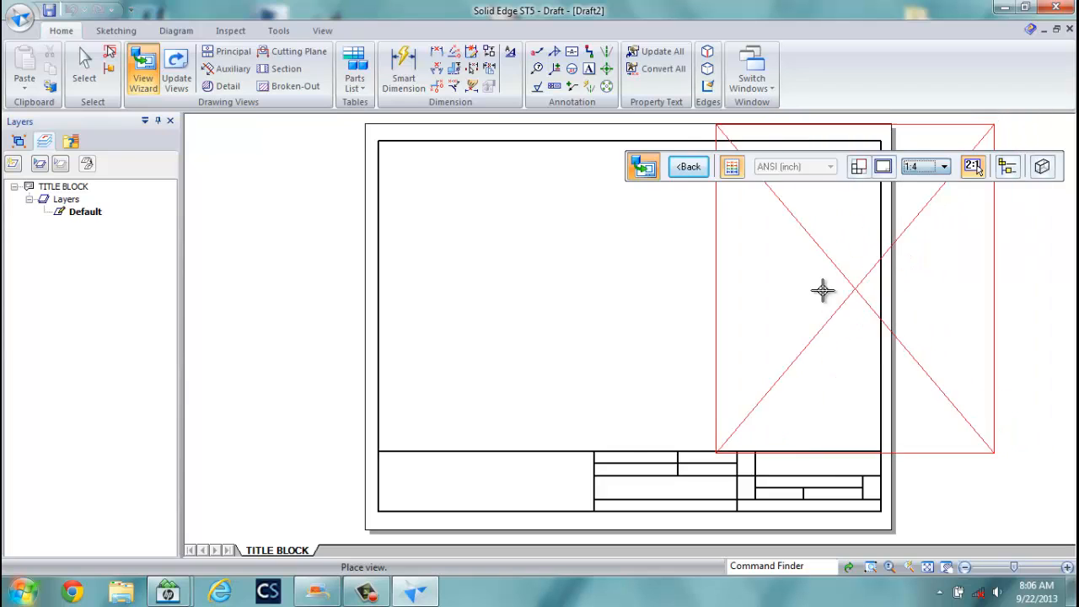
{"action": "left_click", "coordinate": [639, 296]}
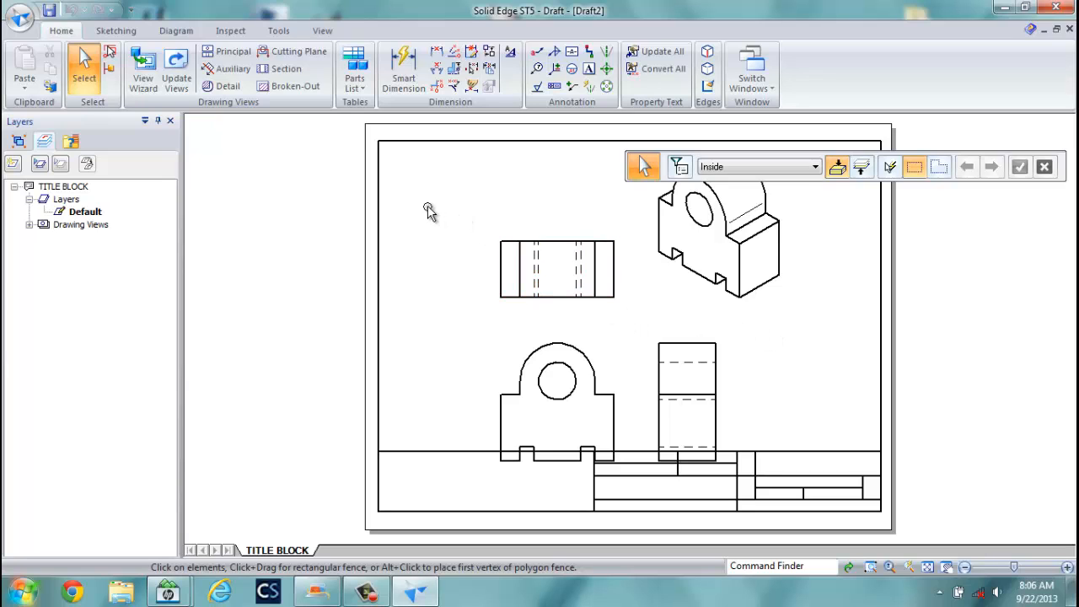
{"action": "left_click", "coordinate": [574, 240]}
{"action": "left_click_drag", "start_coordinate": [559, 241], "coordinate": [503, 182]}
Raise the front view and shrink the pictorial to 1:8, moving it toward the upper right.
{"action": "left_click", "coordinate": [513, 345]}
{"action": "left_click_drag", "start_coordinate": [513, 345], "coordinate": [516, 305]}
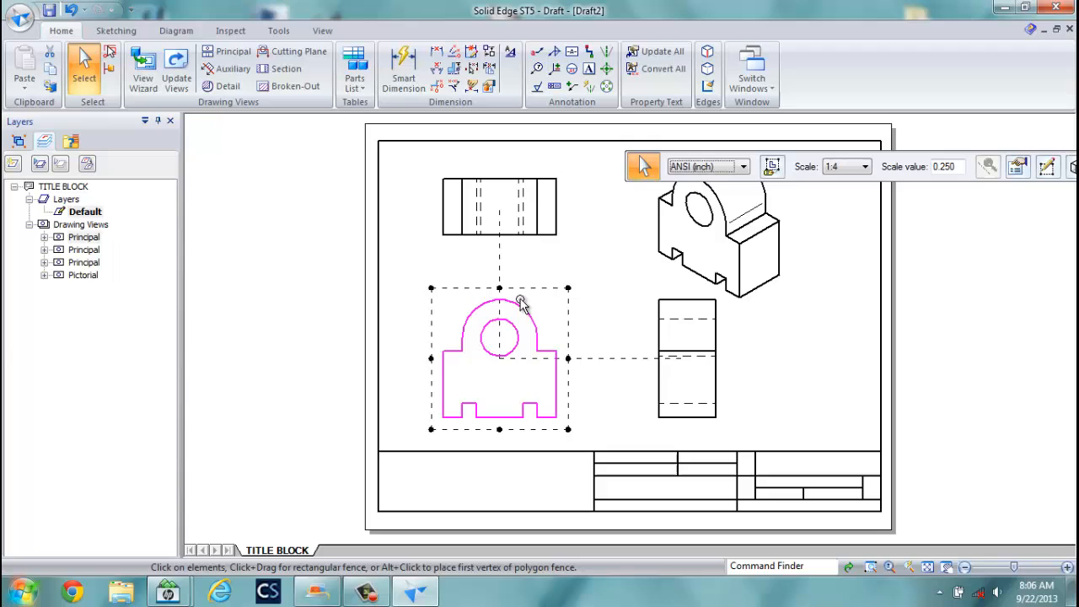
{"action": "left_click", "coordinate": [715, 223]}
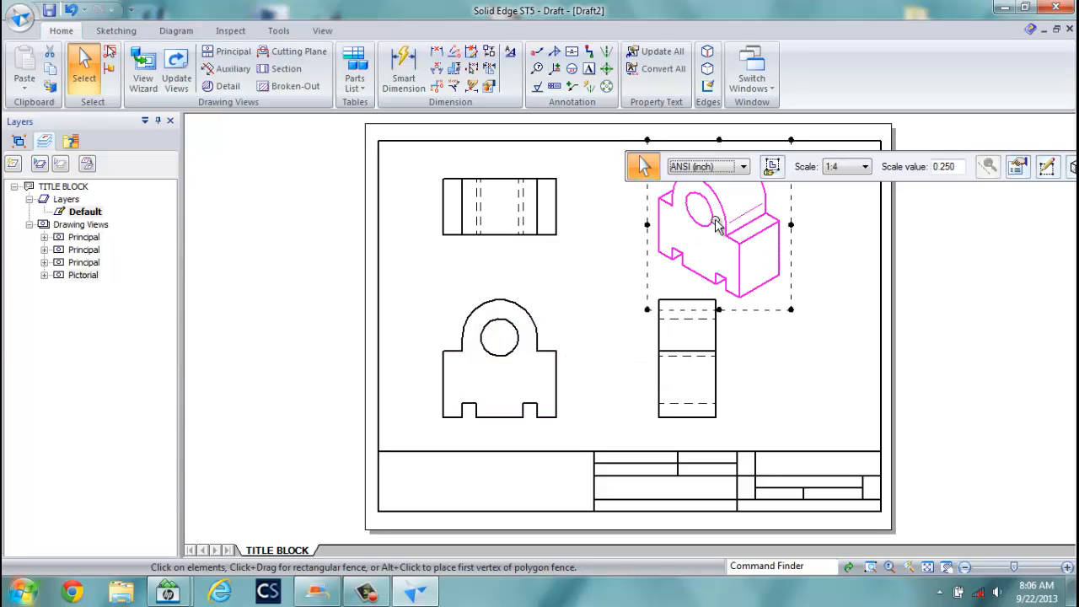
{"action": "left_click", "coordinate": [865, 166]}
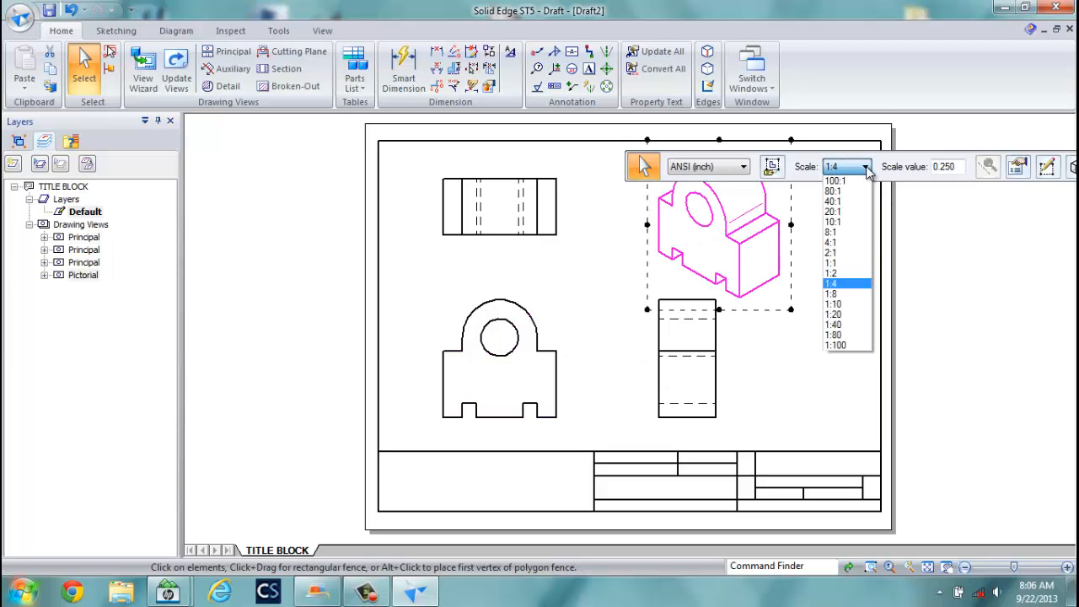
{"action": "left_click", "coordinate": [835, 294]}
{"action": "left_click_drag", "start_coordinate": [720, 240], "coordinate": [771, 230]}
{"action": "left_click", "coordinate": [815, 336]}
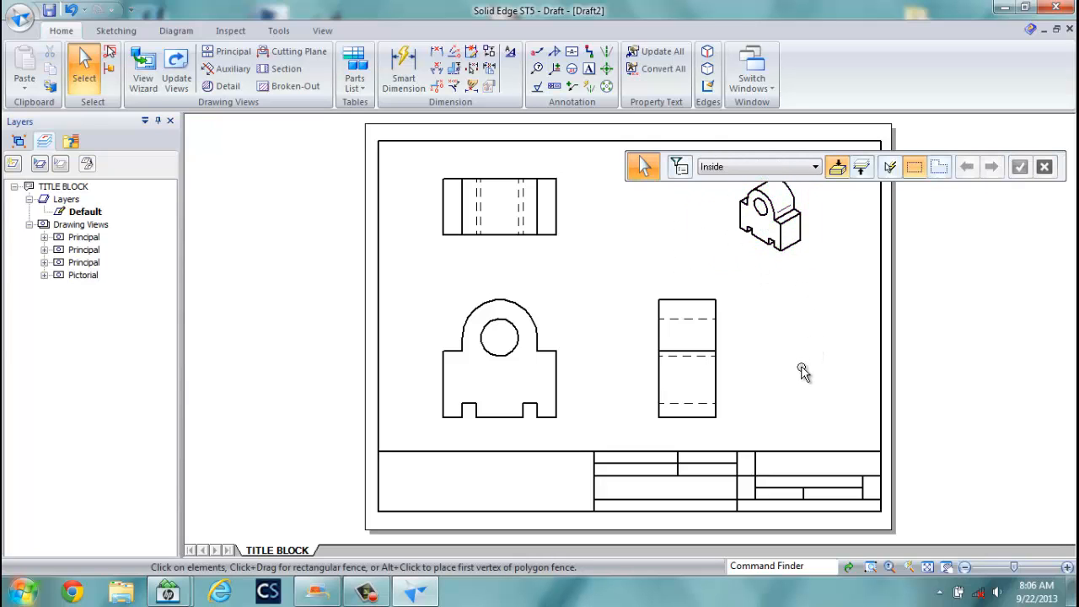
Display the pictorial as Shaded with Edges and update the views.
{"action": "left_click", "coordinate": [763, 232]}
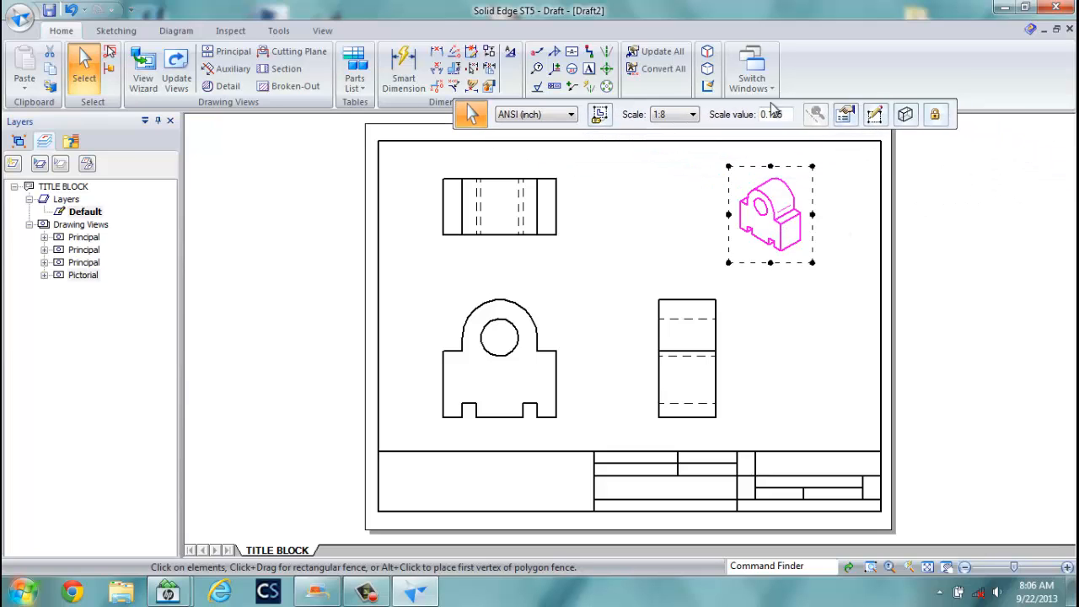
{"action": "left_click", "coordinate": [906, 114]}
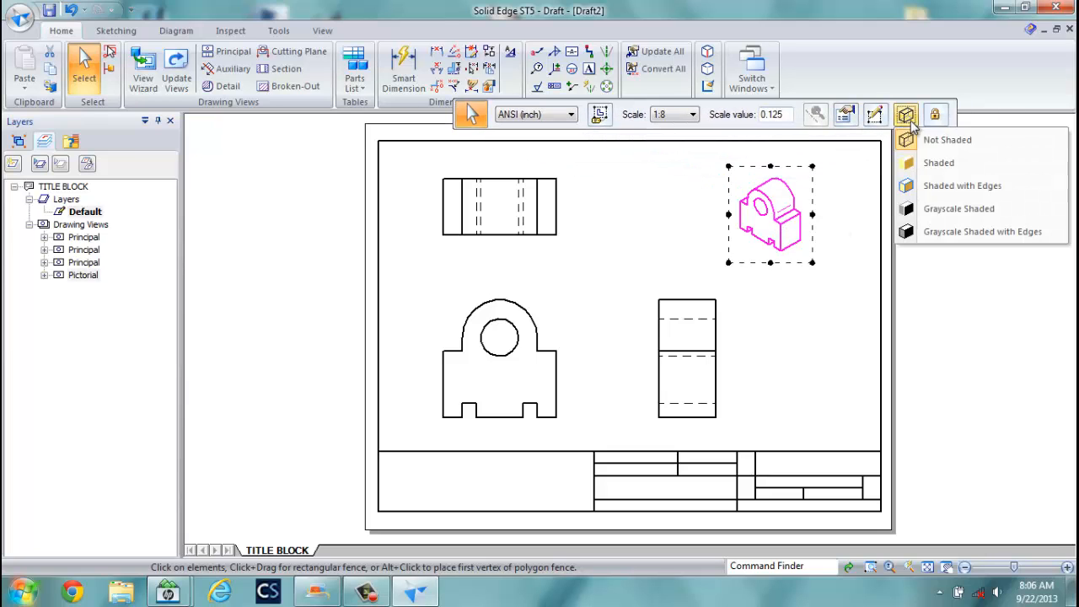
{"action": "left_click", "coordinate": [942, 189]}
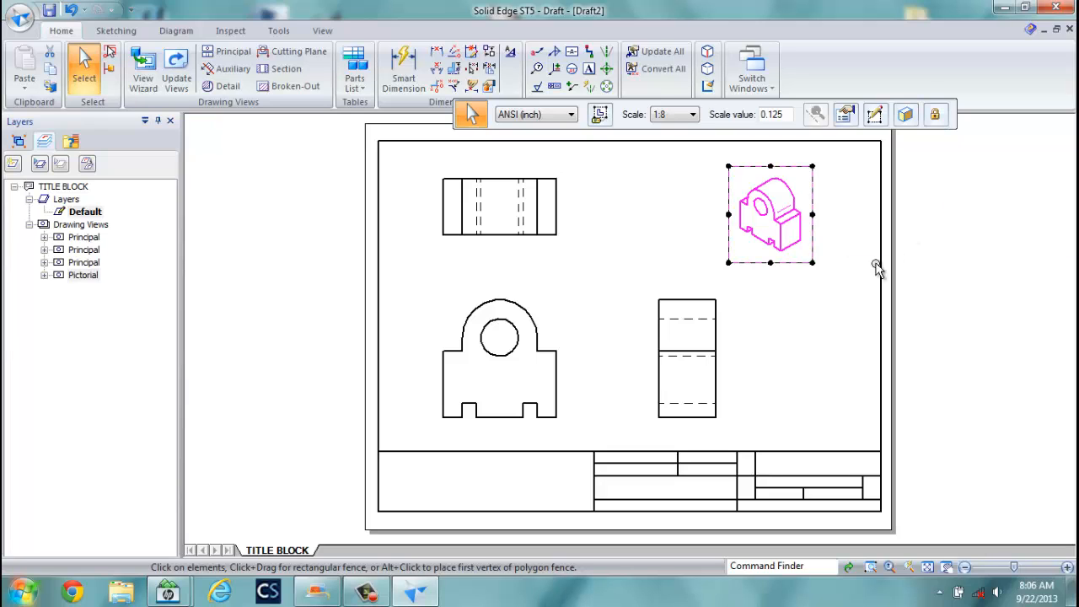
{"action": "left_click", "coordinate": [840, 312]}
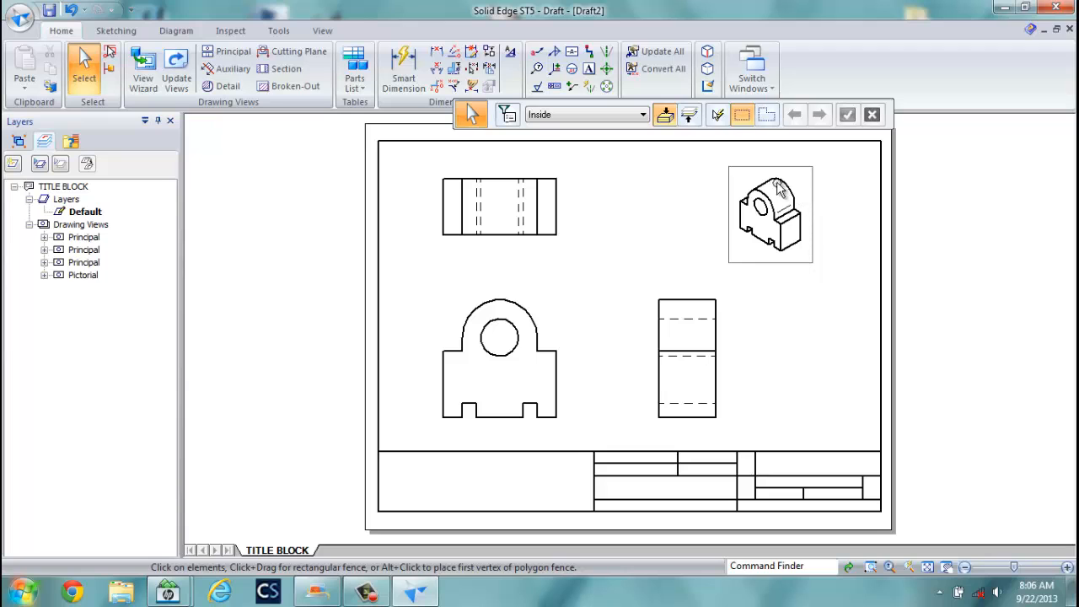
{"action": "left_click", "coordinate": [175, 84]}
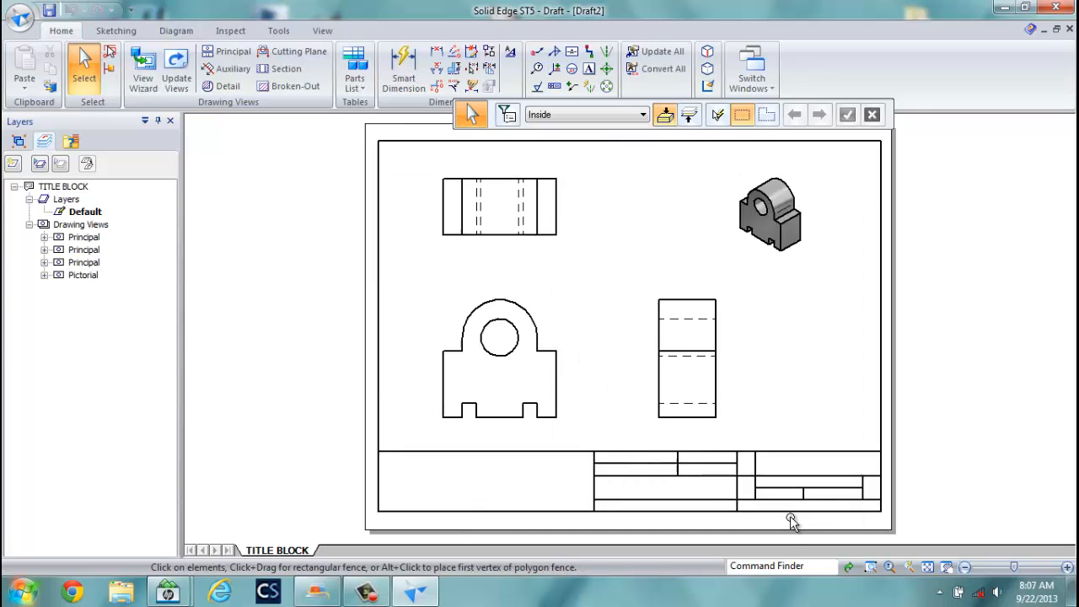
Add a DRAWN: text label and move it into the upper cell of the title block's left section.
{"action": "scroll", "coordinate": [790, 523], "scroll_direction": "up", "scroll_amount": 5}
{"action": "scroll", "coordinate": [782, 510], "scroll_direction": "down", "scroll_amount": 1}
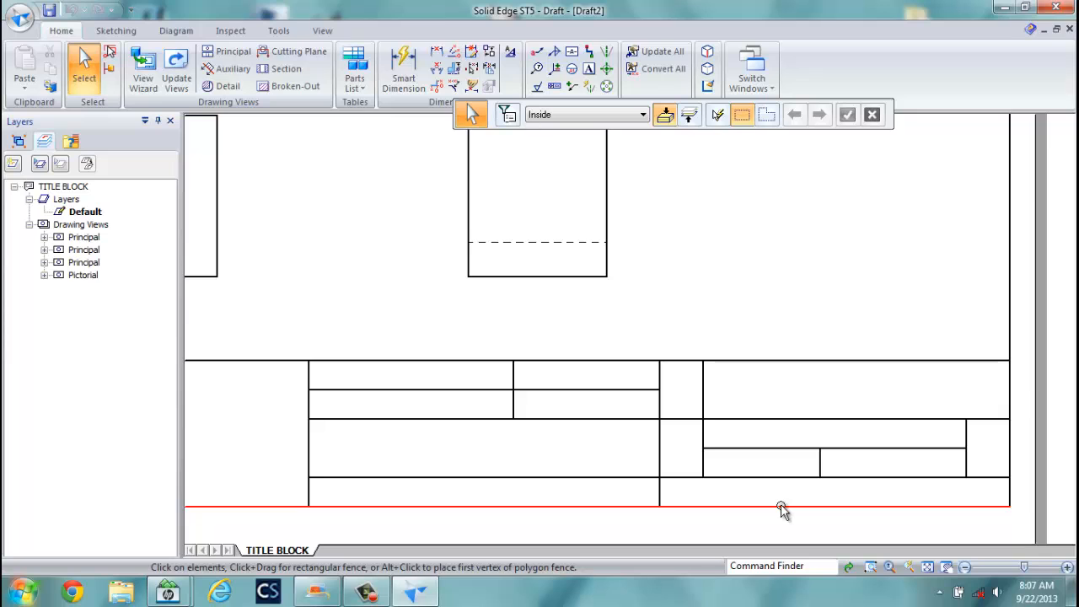
{"action": "left_click", "coordinate": [588, 68]}
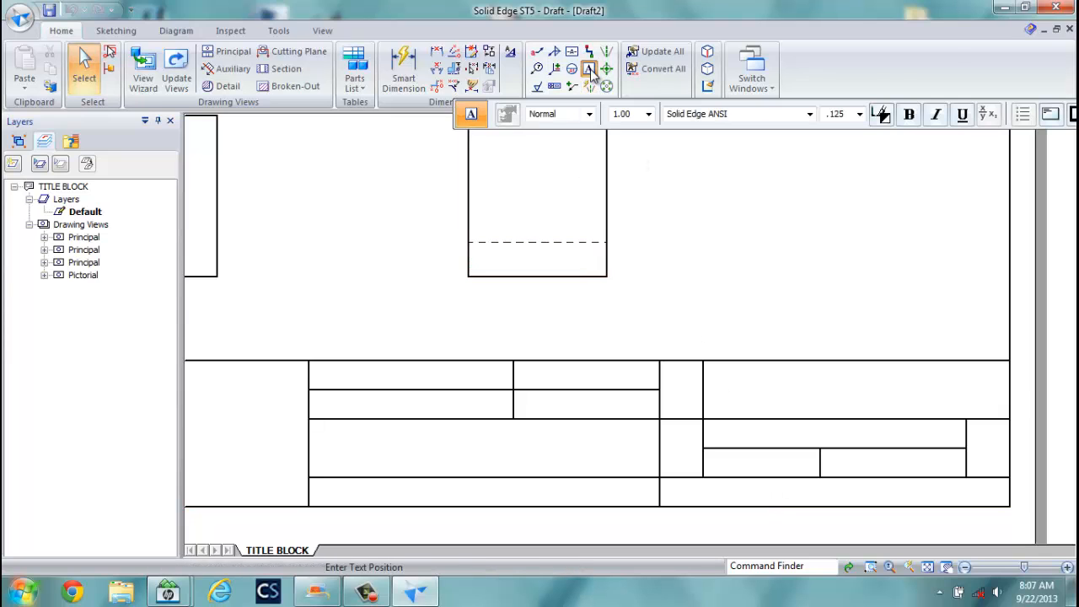
{"action": "left_click", "coordinate": [324, 381]}
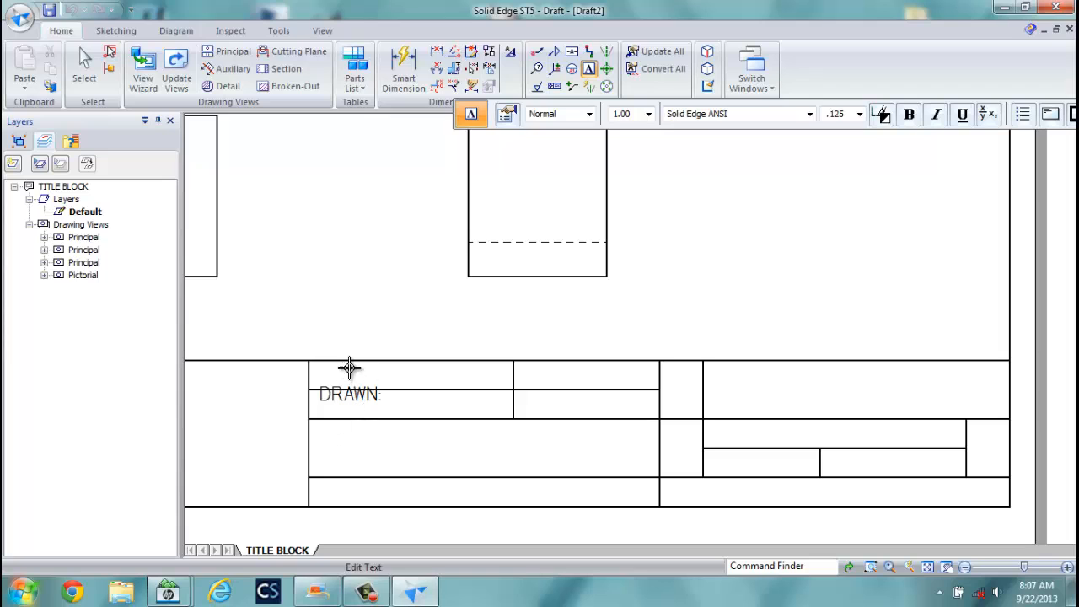
{"action": "left_click", "coordinate": [344, 321]}
{"action": "key", "text": "Escape"}
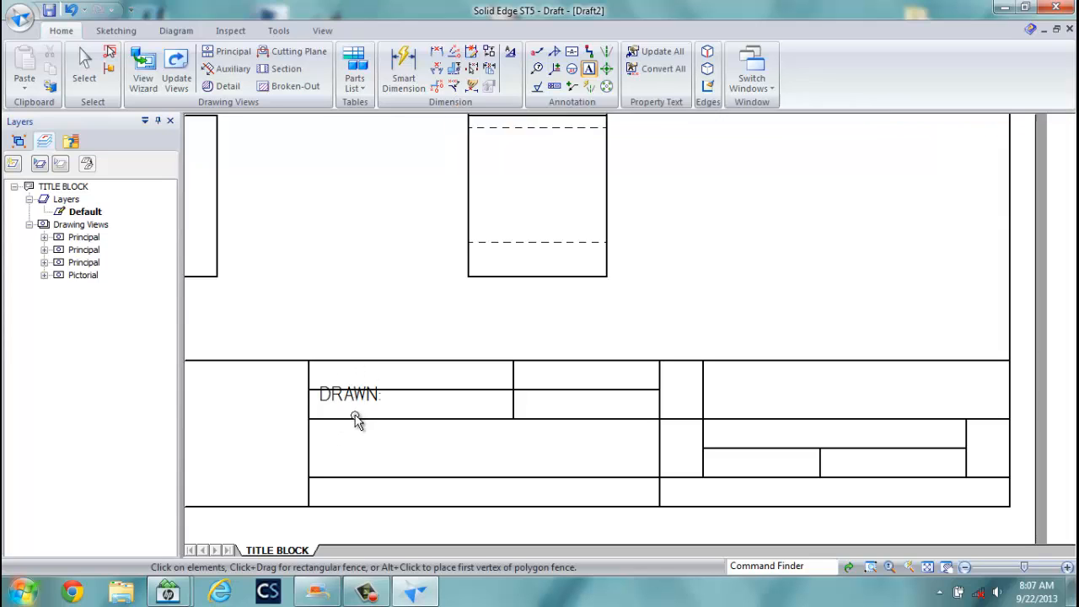
{"action": "left_click", "coordinate": [357, 398]}
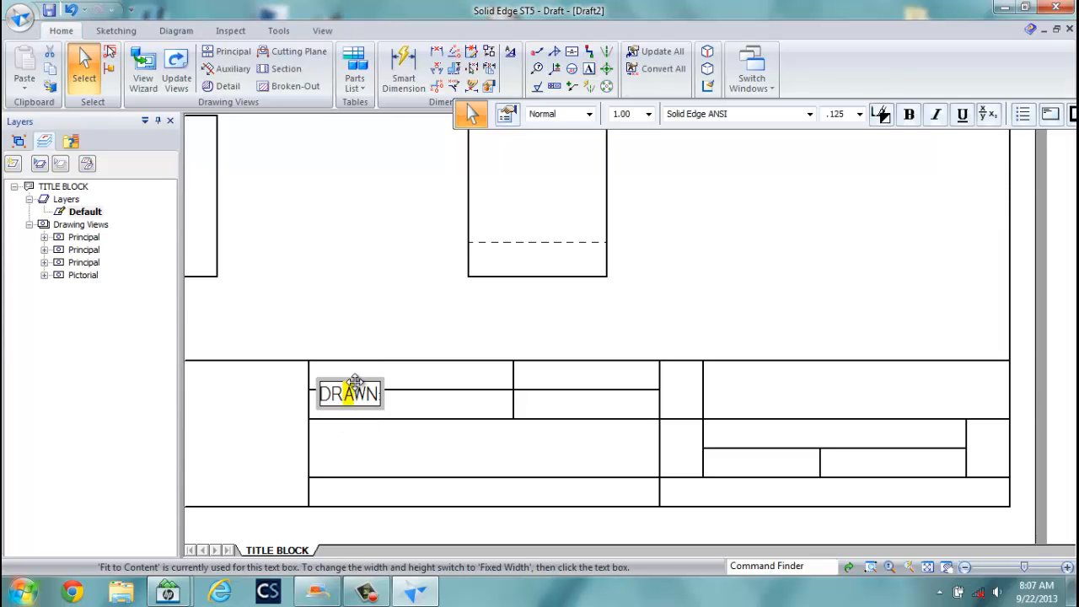
{"action": "left_click_drag", "start_coordinate": [355, 380], "coordinate": [348, 361]}
{"action": "left_click", "coordinate": [369, 294]}
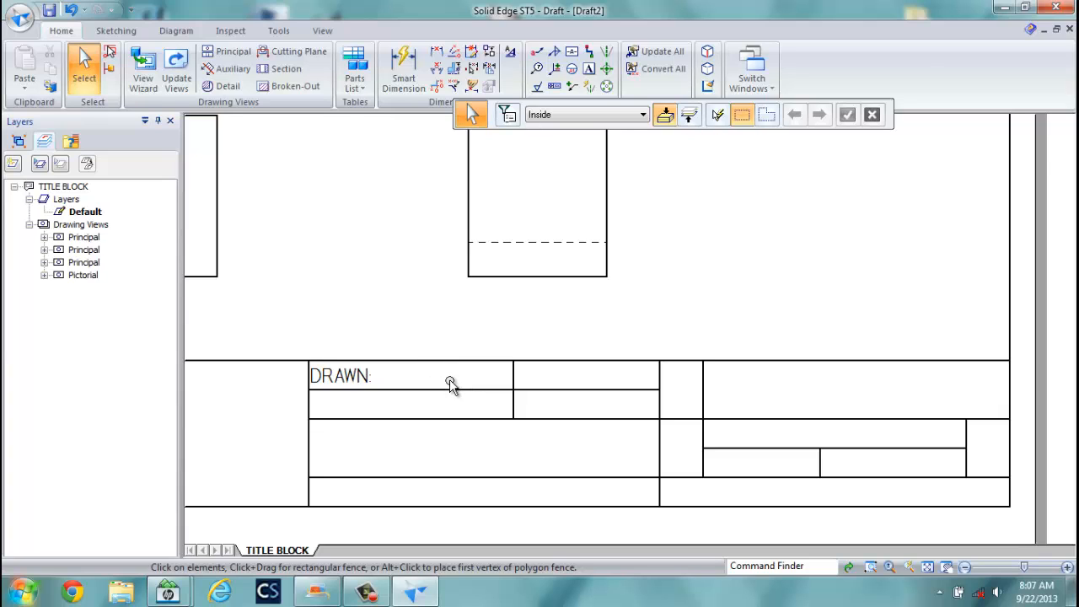
Start a callout using the AUTHOR saved setting so its text shows the author property.
{"action": "left_click", "coordinate": [543, 53]}
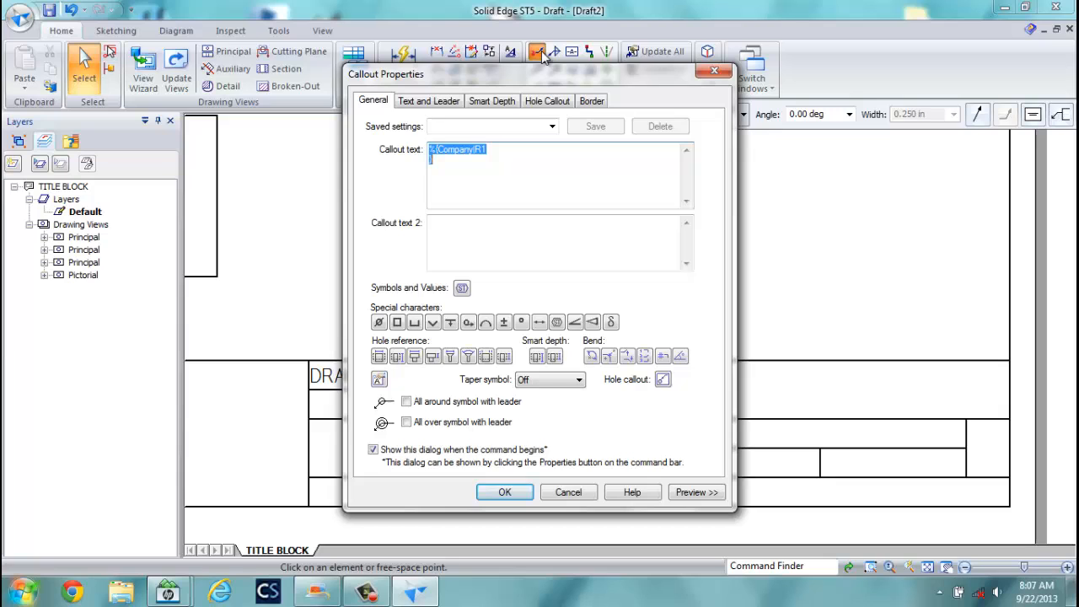
{"action": "left_click", "coordinate": [552, 126]}
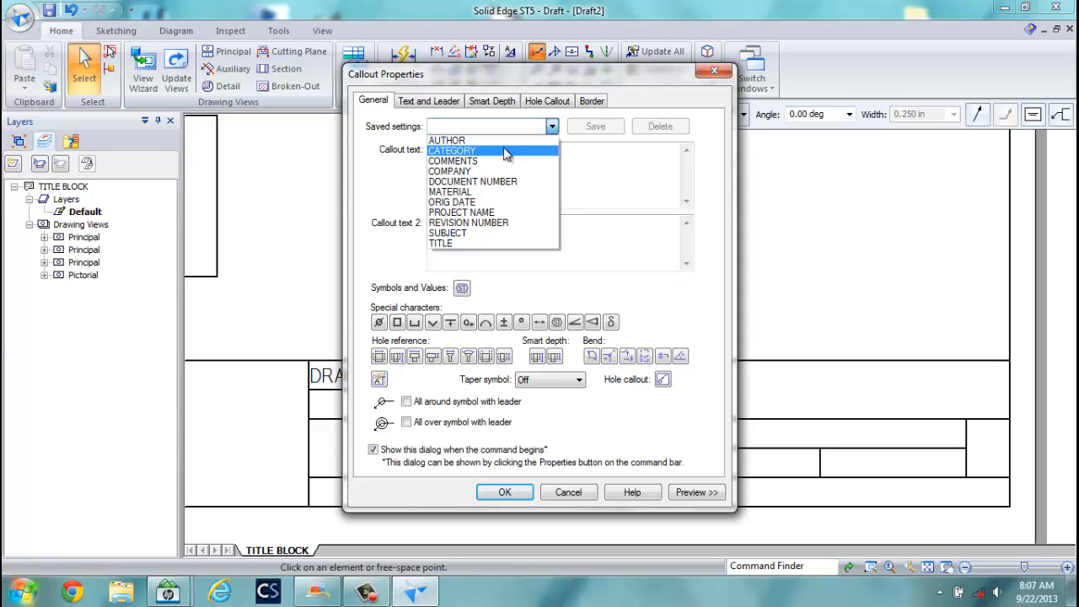
{"action": "left_click", "coordinate": [466, 142]}
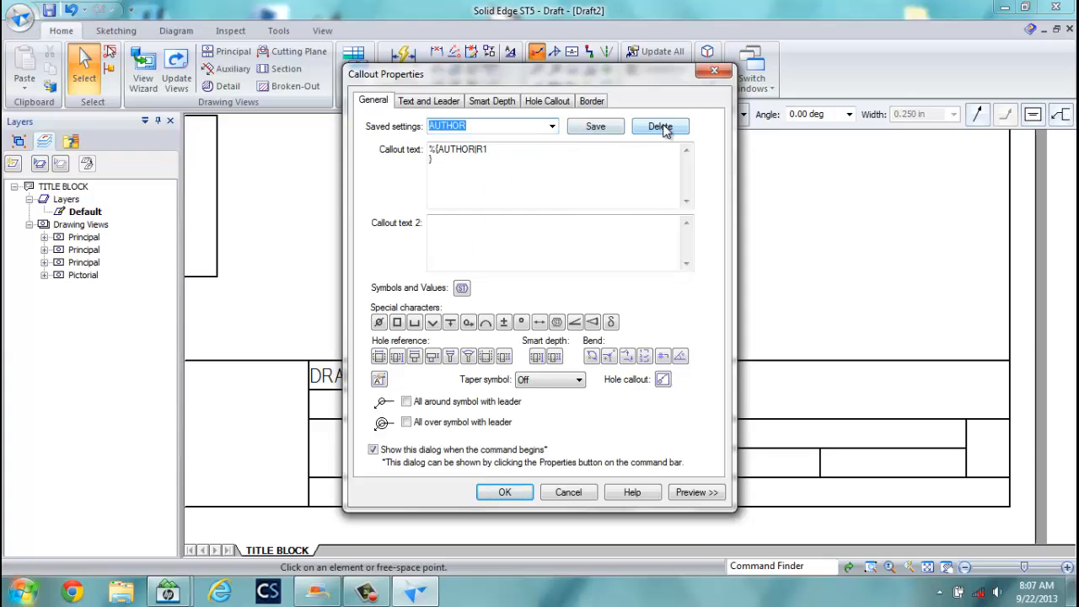
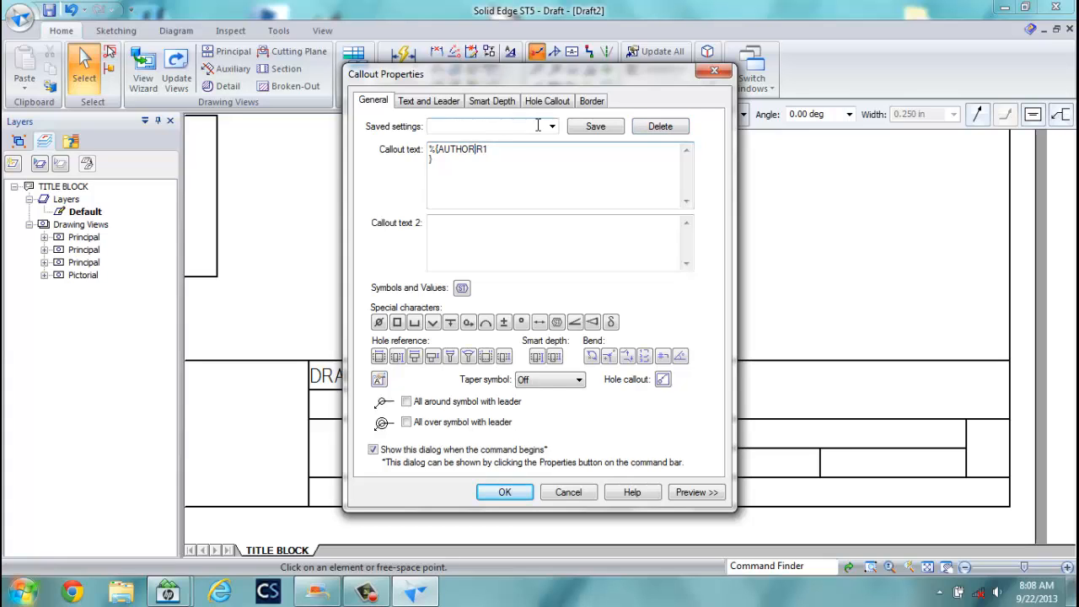
Correct the callout text to %{AUTHOR|R1} and save the callout setting as AUTHOR.
{"action": "key", "text": "BackSpace"}
{"action": "type", "text": "R"}
{"action": "key", "text": "BackSpace"}
{"action": "type", "text": "|"}
{"action": "left_click", "coordinate": [488, 128]}
{"action": "type", "text": "AURTH"}
{"action": "key", "text": "BackSpace"}
{"action": "key", "text": "BackSpace"}
{"action": "key", "text": "BackSpace"}
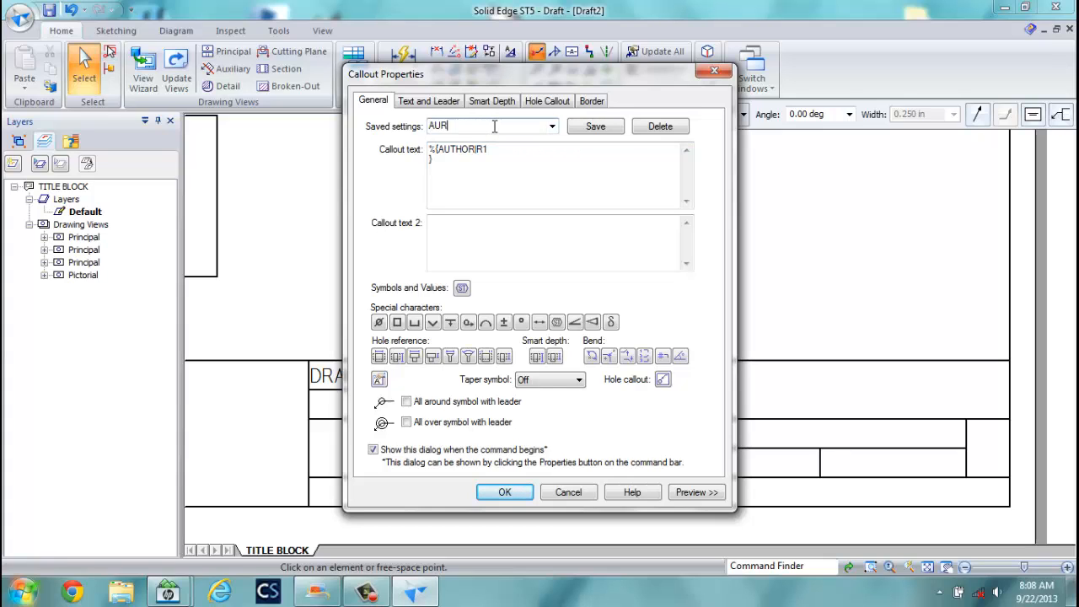
{"action": "type", "text": "THO"}
{"action": "left_click", "coordinate": [593, 130]}
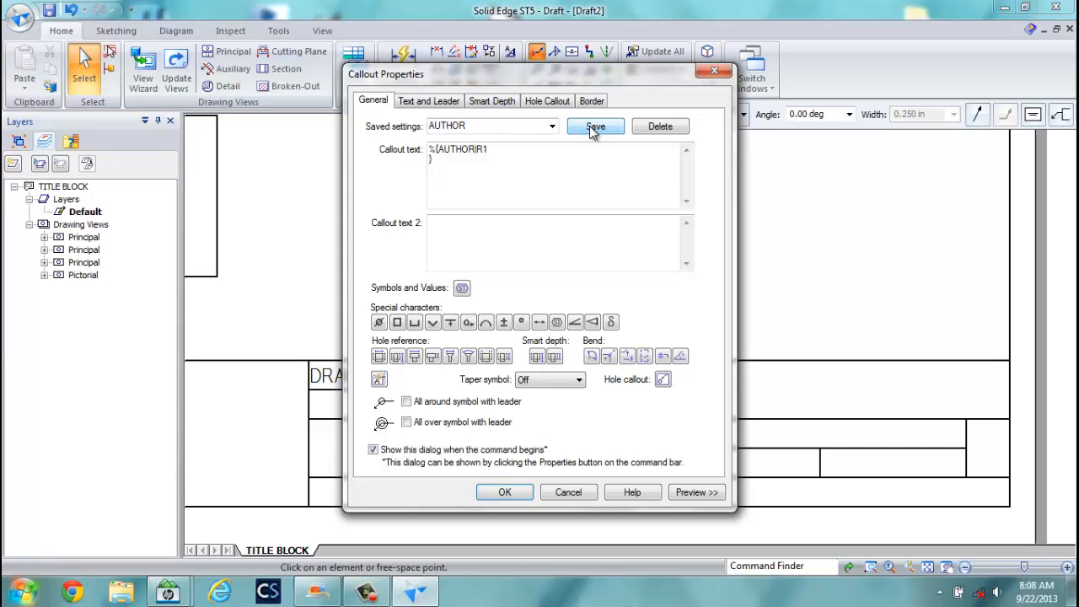
Preview the callout and place the author's name on the row line beside DRAWN:.
{"action": "left_click", "coordinate": [696, 492]}
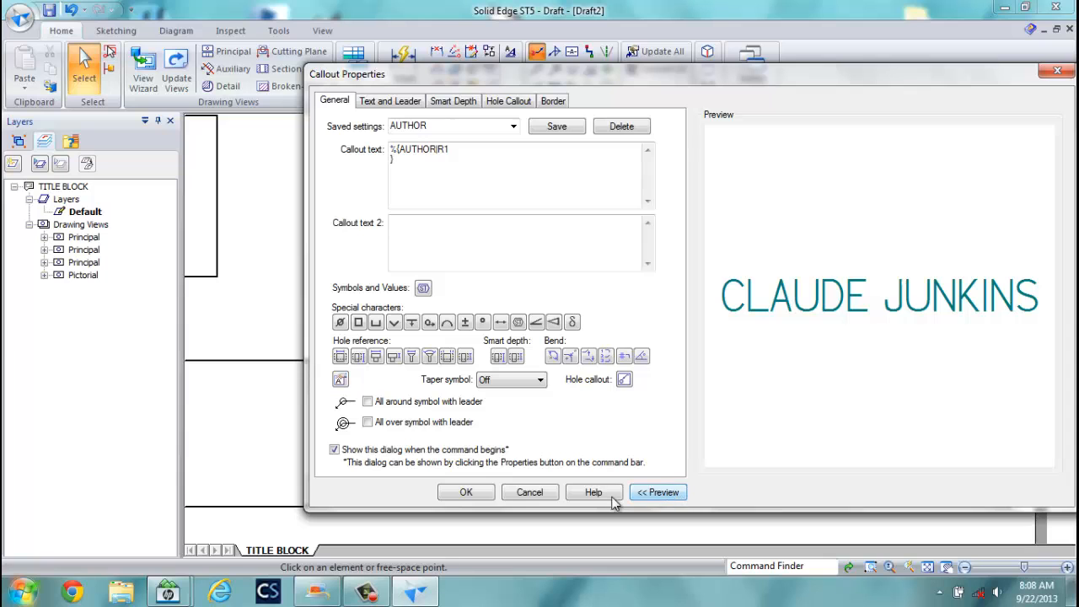
{"action": "left_click", "coordinate": [466, 492]}
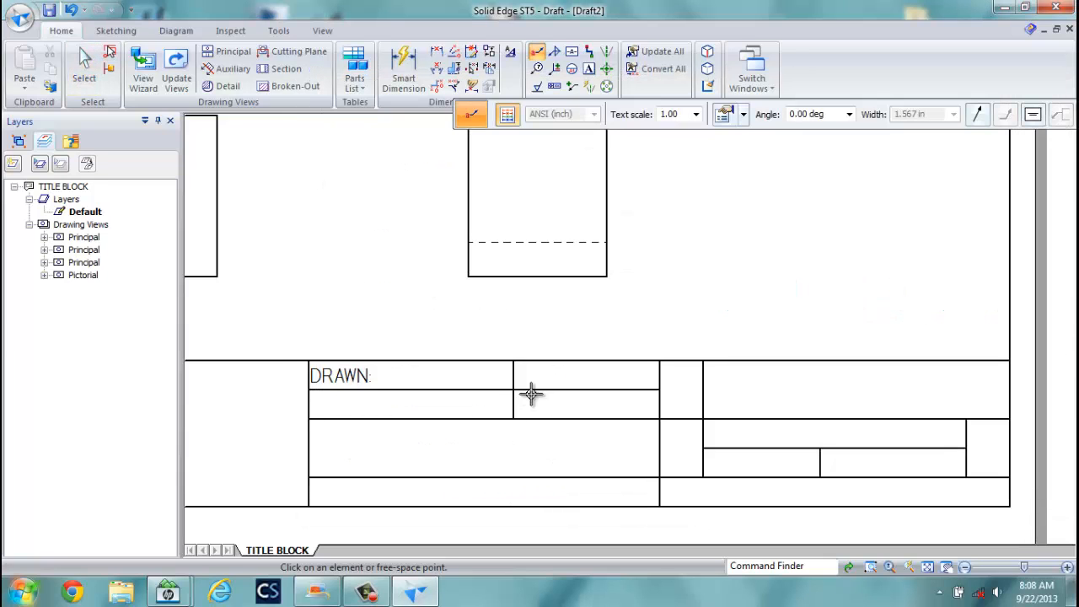
{"action": "left_click", "coordinate": [381, 384]}
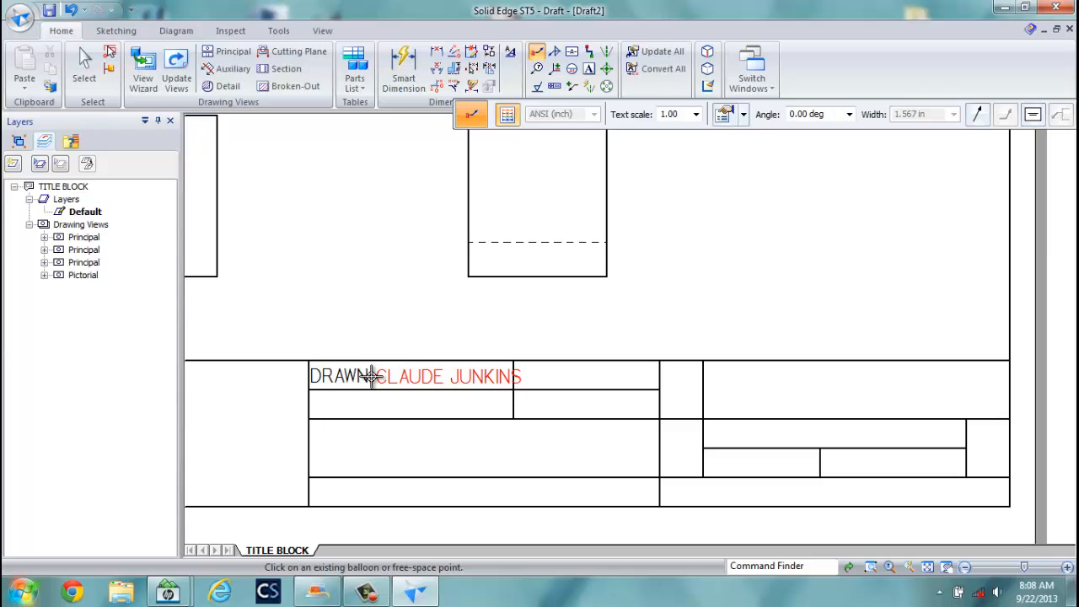
{"action": "left_click", "coordinate": [372, 376]}
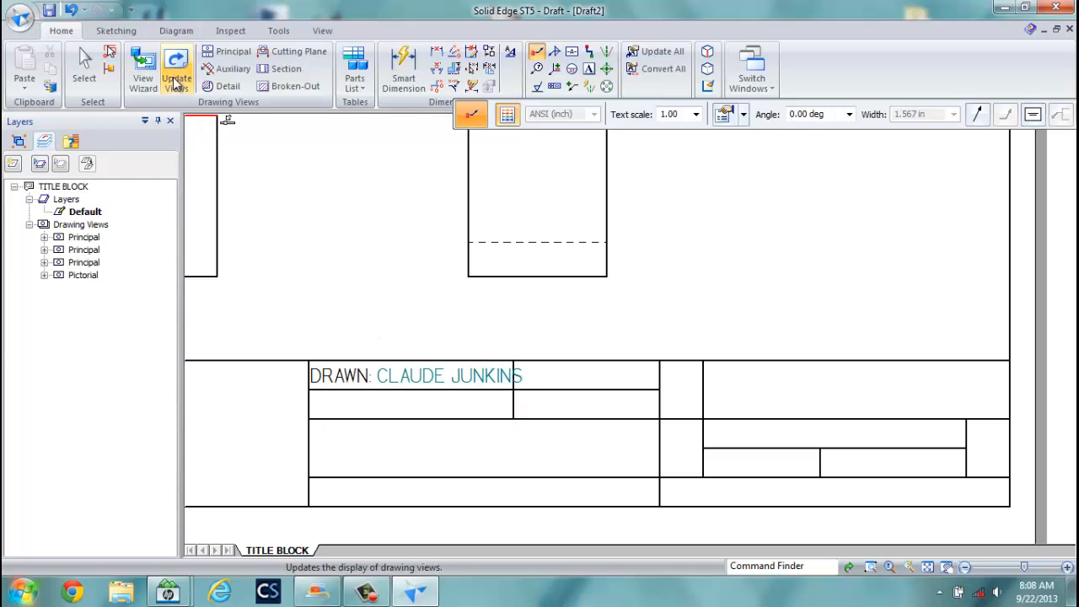
Offset the vertical divider 0.25 in to the right and trim away the old divider line.
{"action": "left_click", "coordinate": [118, 30]}
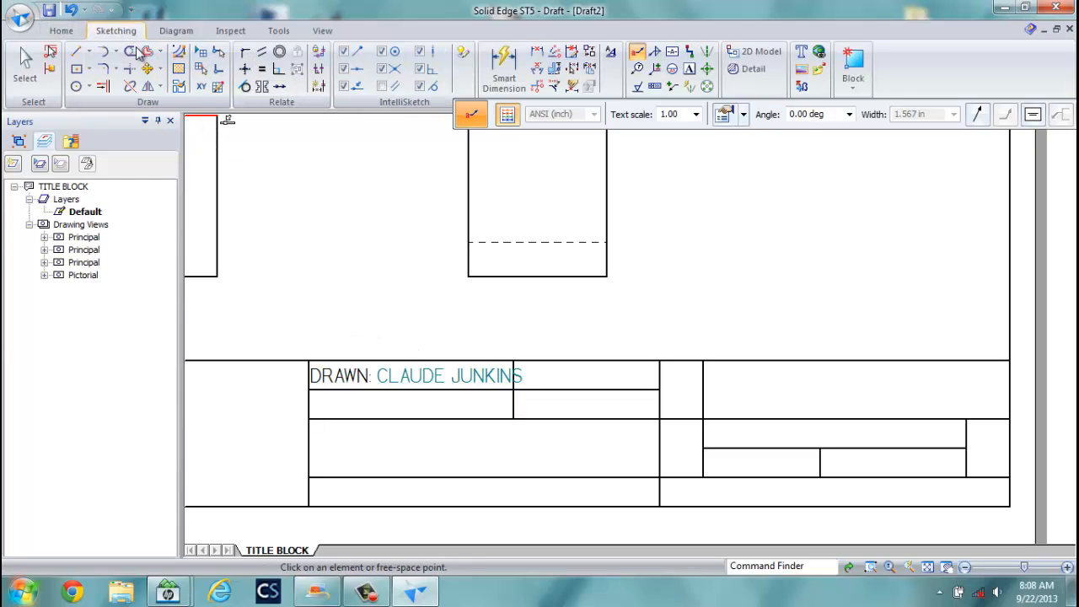
{"action": "left_click", "coordinate": [147, 52]}
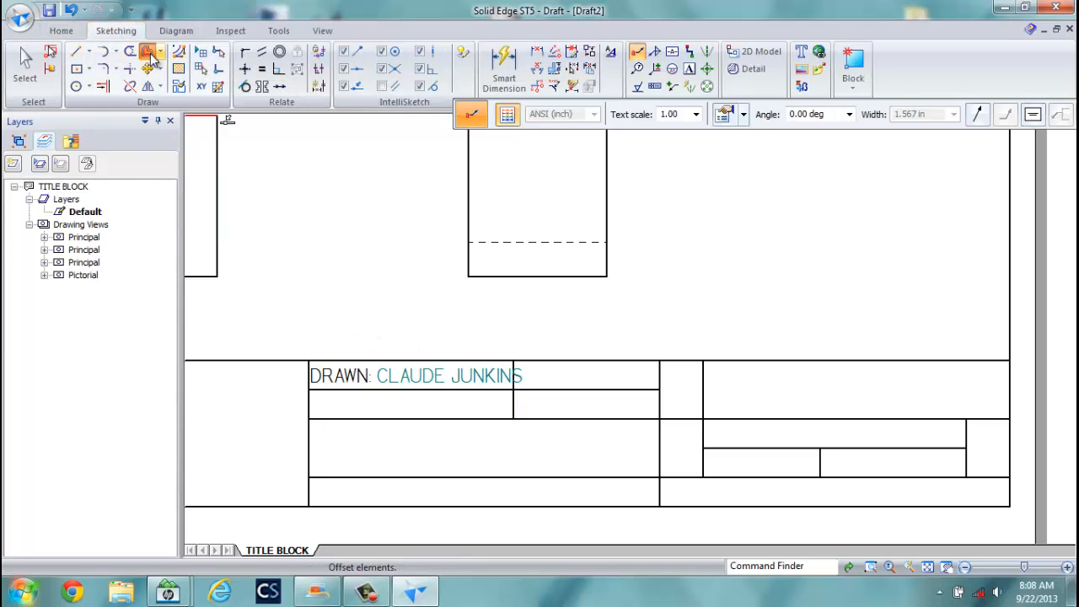
{"action": "left_click", "coordinate": [514, 404]}
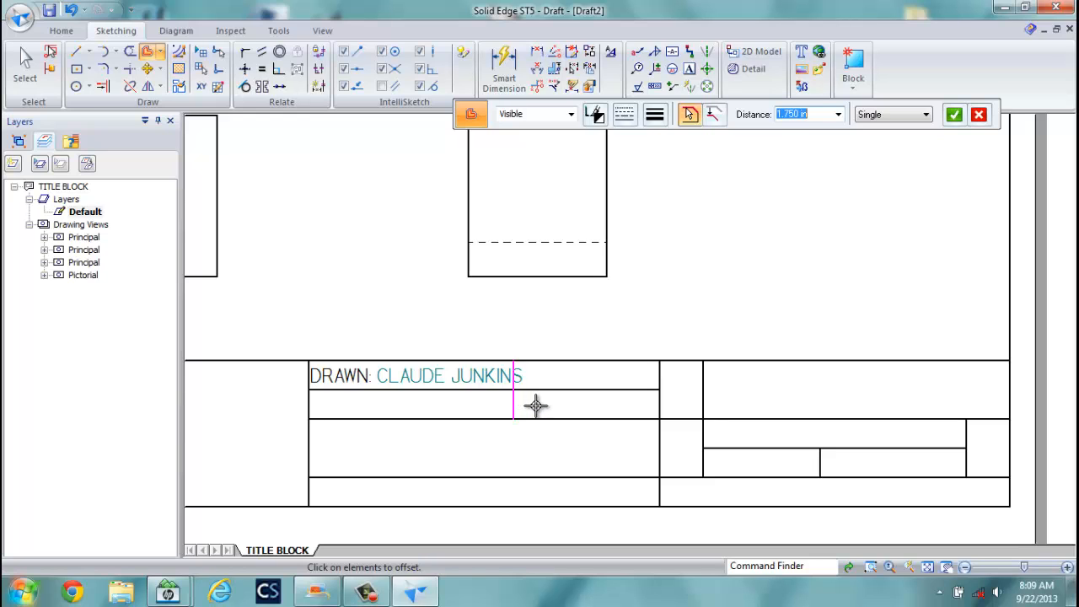
{"action": "right_click", "coordinate": [535, 406]}
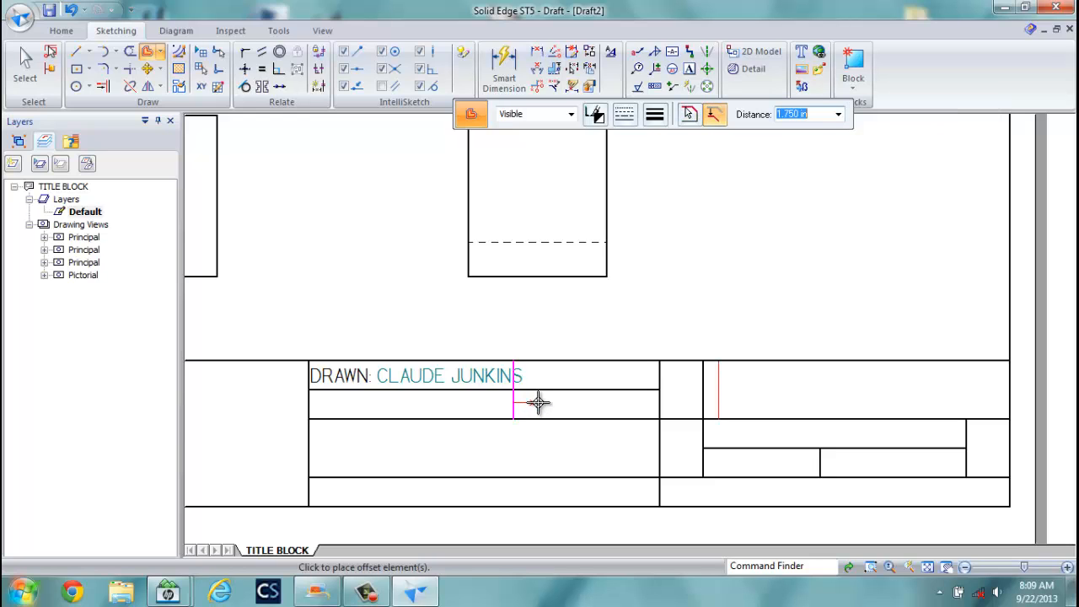
{"action": "key", "text": "Left"}
{"action": "key", "text": "BackSpace"}
{"action": "key", "text": "BackSpace"}
{"action": "key", "text": "BackSpace"}
{"action": "key", "text": "BackSpace"}
{"action": "key", "text": "BackSpace"}
{"action": "key", "text": "BackSpace"}
{"action": "key", "text": "BackSpace"}
{"action": "key", "text": "Return"}
{"action": "key", "text": "BackSpace"}
{"action": "type", "text": ".25"}
{"action": "key", "text": "Return"}
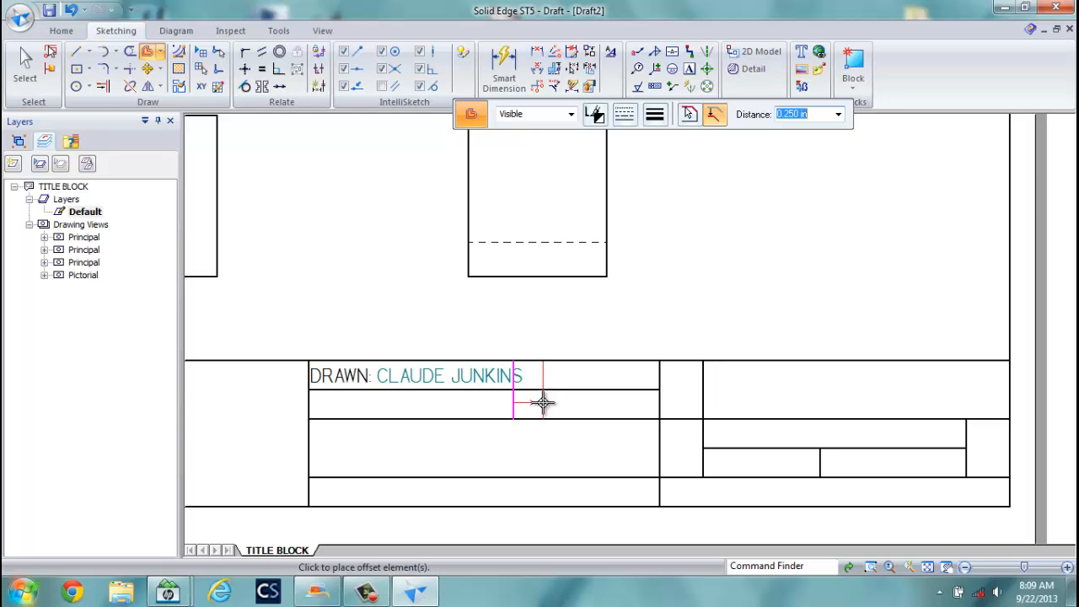
{"action": "left_click", "coordinate": [548, 403]}
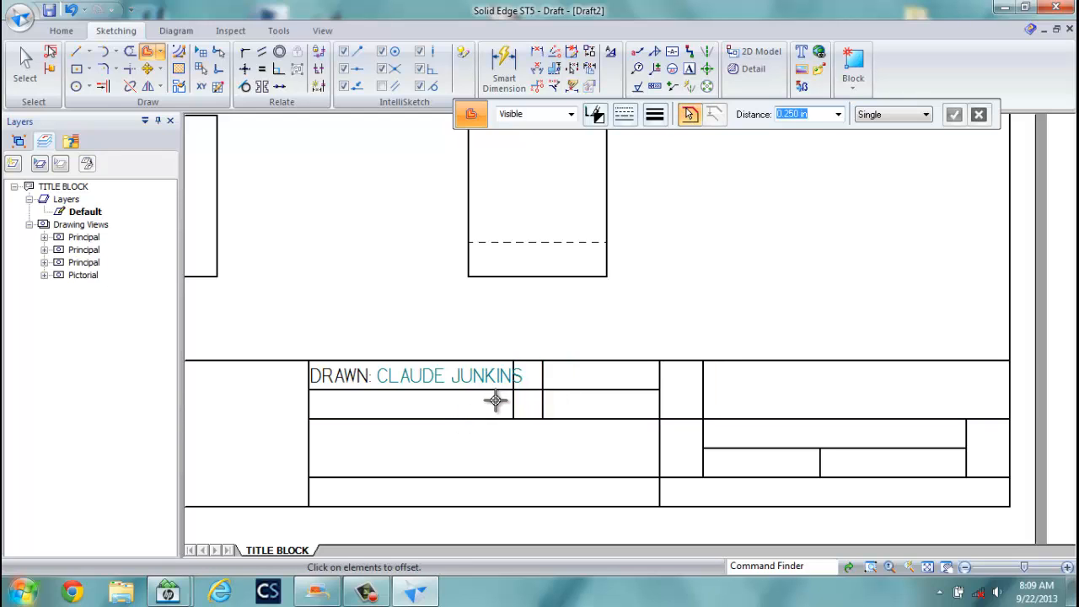
{"action": "left_click", "coordinate": [130, 52]}
{"action": "mouse_move", "coordinate": [504, 394]}
{"action": "left_mouse_down"}
{"action": "mouse_move", "coordinate": [514, 403]}
{"action": "mouse_move", "coordinate": [513, 368]}
{"action": "left_mouse_up"}
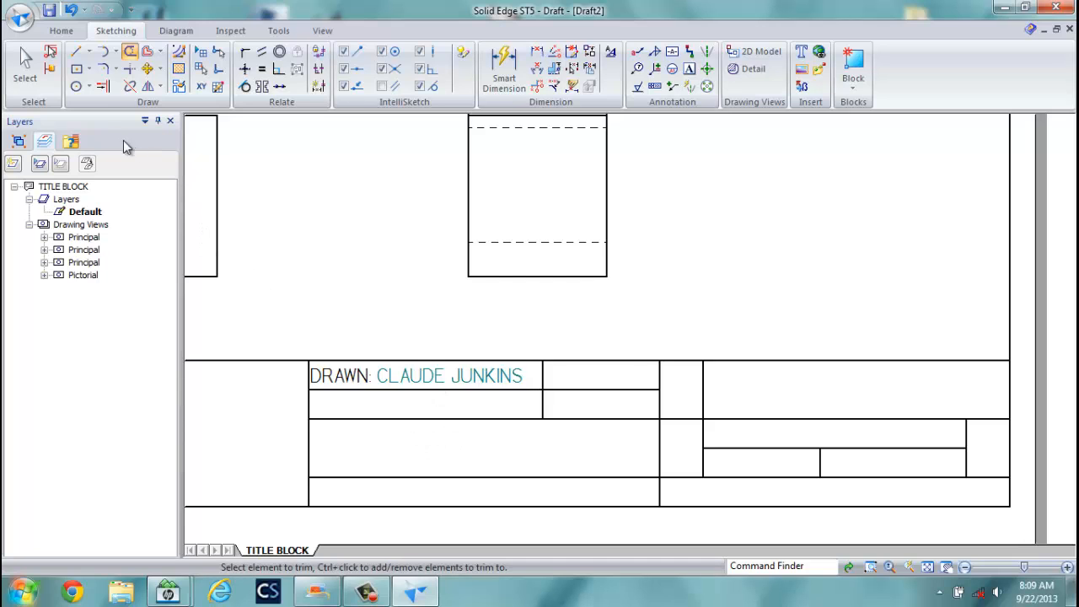
Drag the author's name callout slightly right, away from the DRAWN: label.
{"action": "left_click", "coordinate": [24, 60]}
{"action": "left_click", "coordinate": [445, 377]}
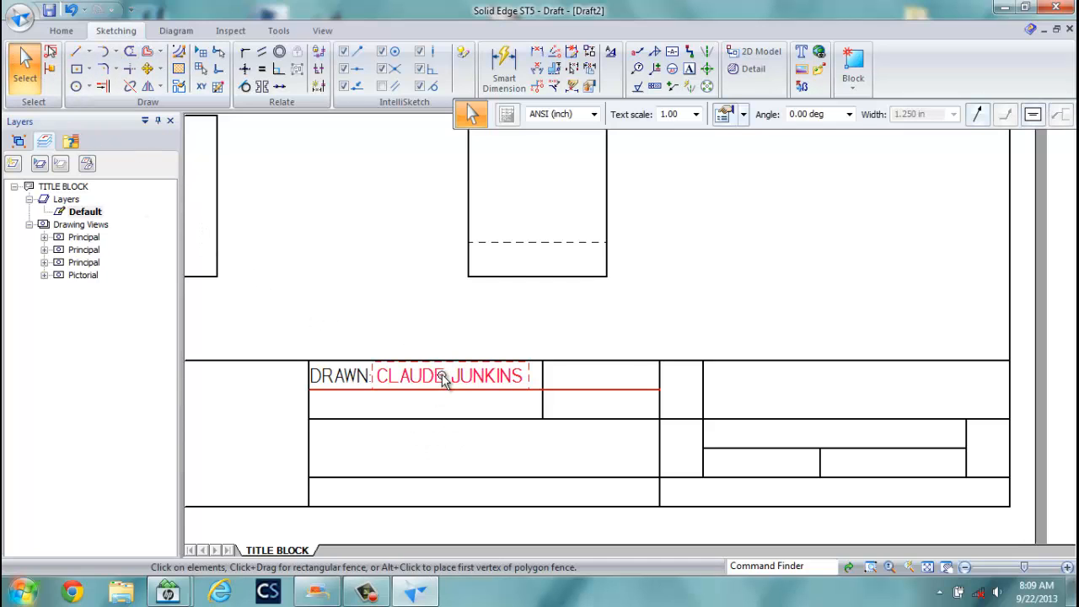
{"action": "mouse_move", "coordinate": [441, 378]}
{"action": "left_mouse_down"}
{"action": "mouse_move", "coordinate": [456, 380]}
{"action": "mouse_move", "coordinate": [449, 396]}
{"action": "left_mouse_up"}
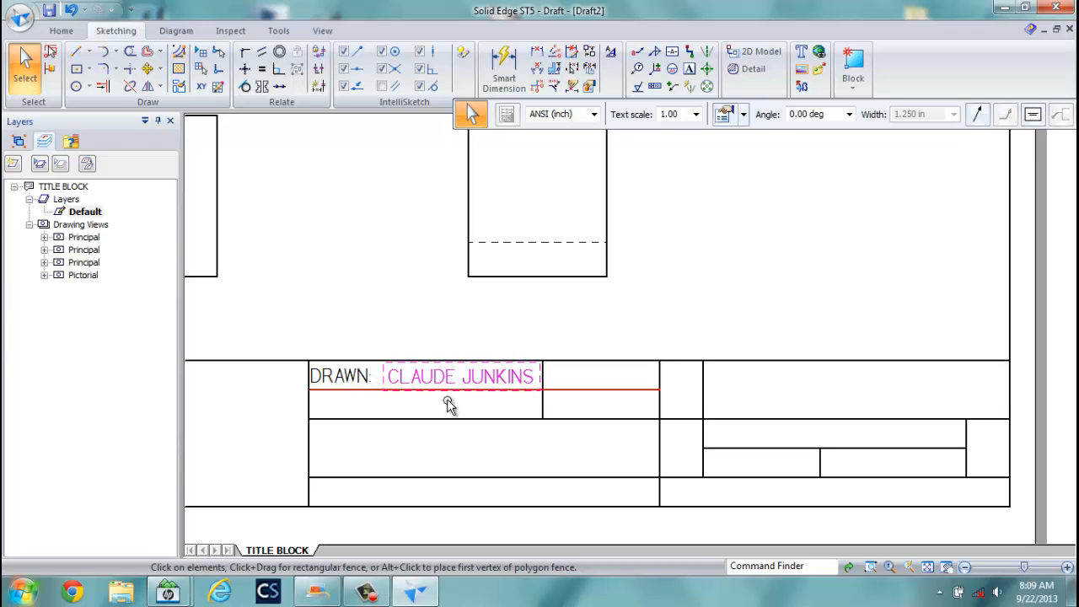
{"action": "left_click", "coordinate": [449, 402]}
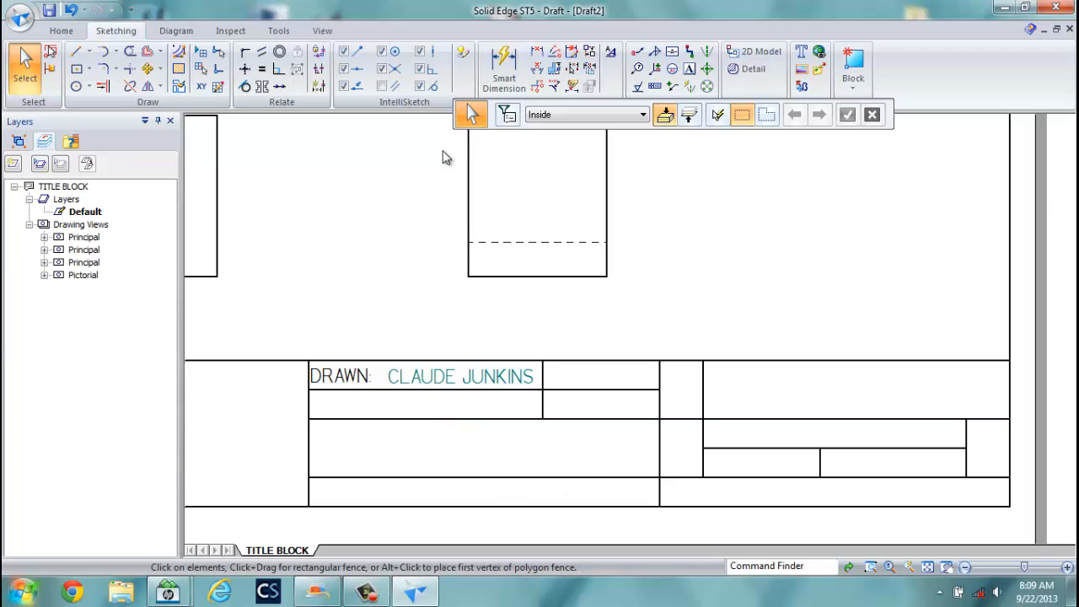
Load the ORIG DATE callout setting and place it beside the author's name, showing Error: No reference.
{"action": "left_click", "coordinate": [637, 52]}
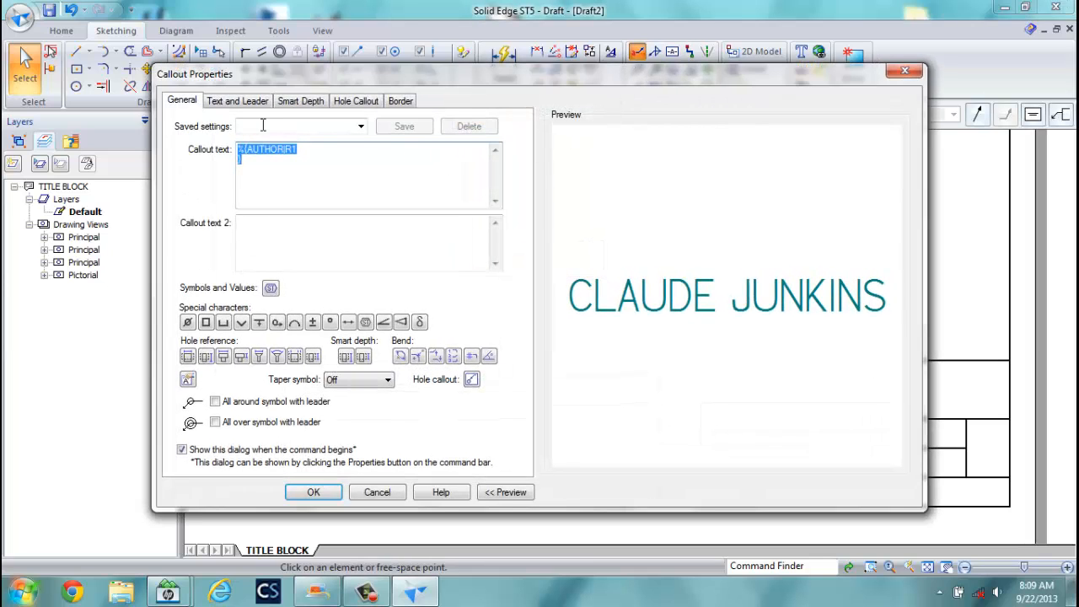
{"action": "left_click", "coordinate": [360, 128]}
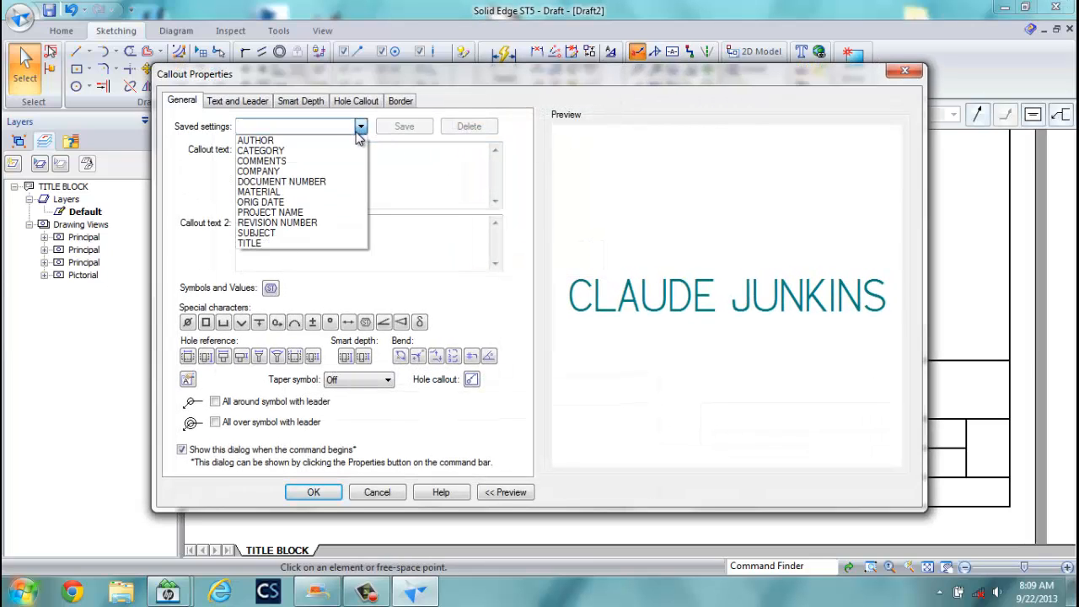
{"action": "left_click", "coordinate": [284, 202]}
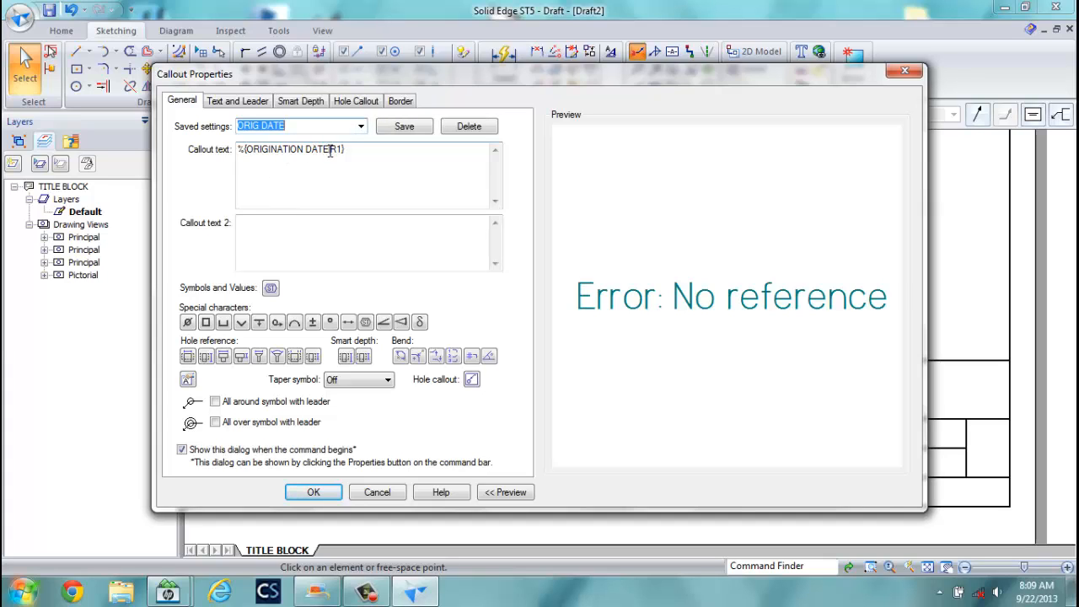
{"action": "left_click", "coordinate": [314, 492]}
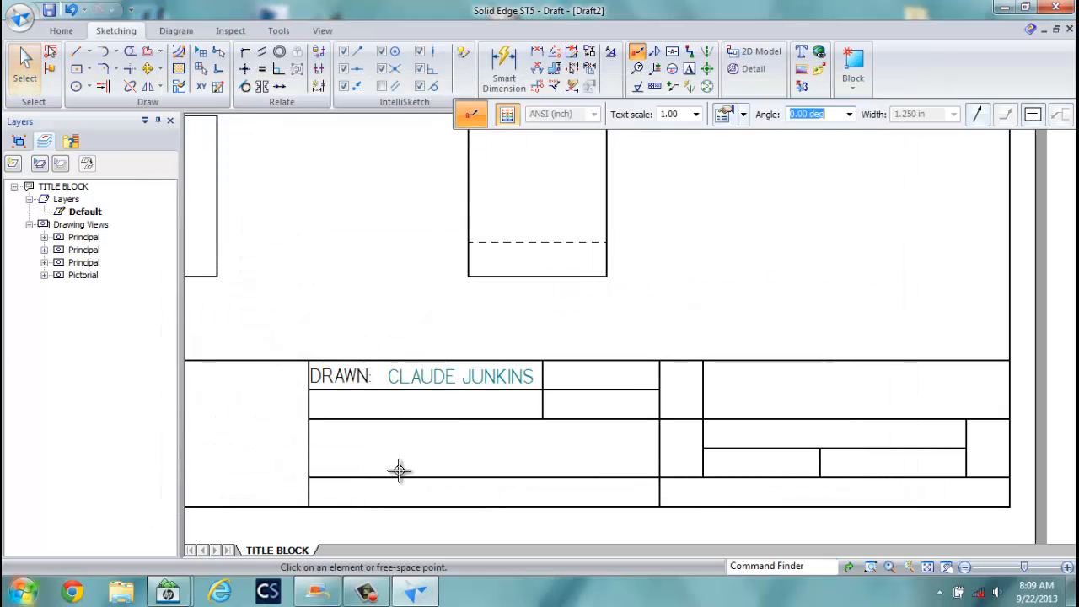
{"action": "left_click", "coordinate": [553, 384]}
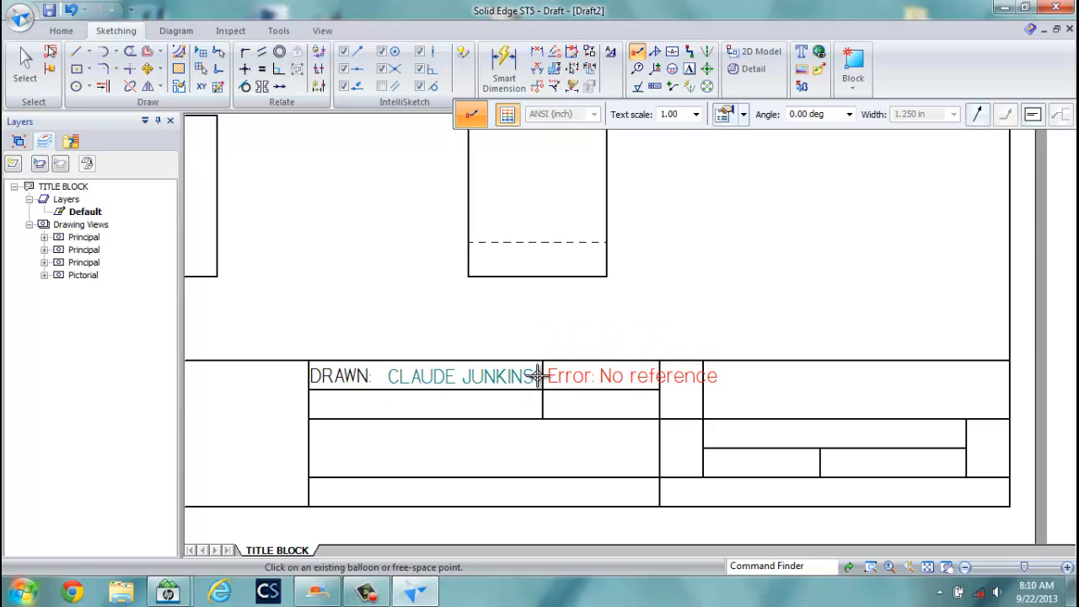
{"action": "left_click", "coordinate": [542, 376]}
{"action": "left_click", "coordinate": [21, 18]}
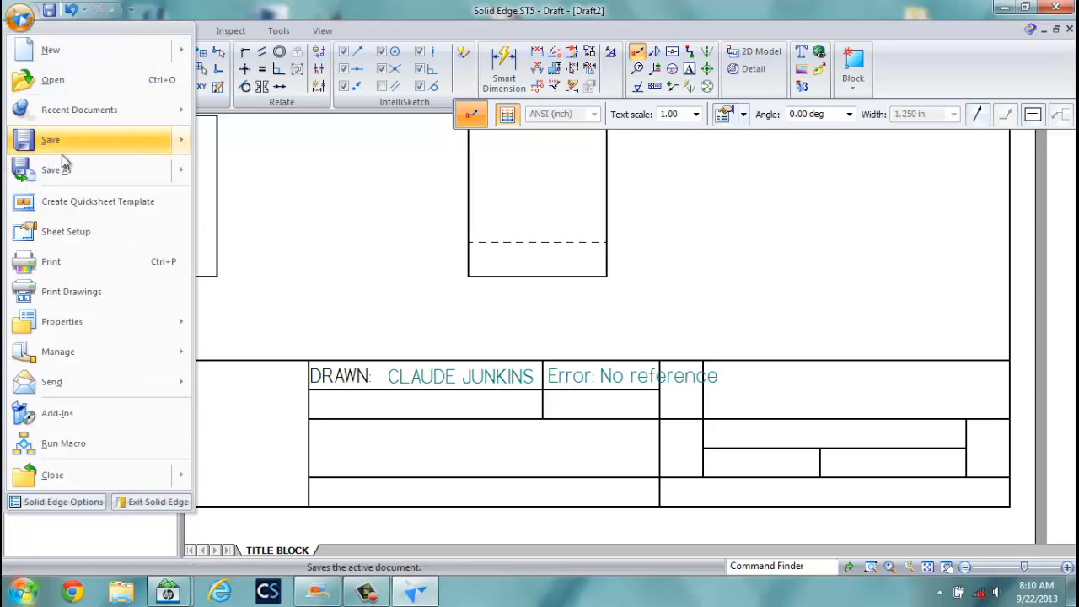
Save the drawing as EX 2.dft so the date reads 9/22/2013, then nudge it right.
{"action": "left_click", "coordinate": [51, 140]}
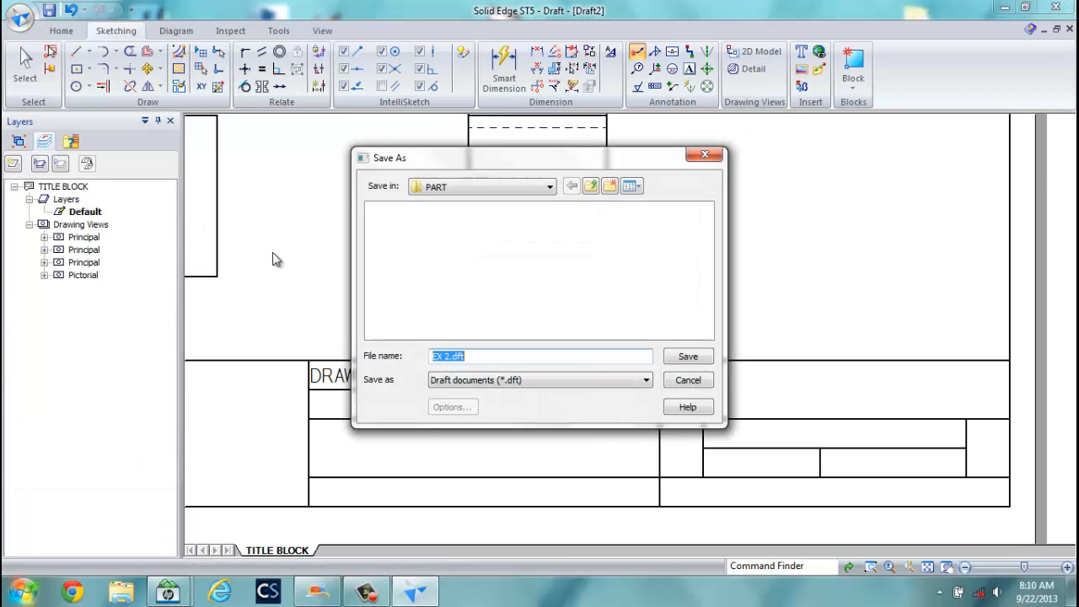
{"action": "left_click", "coordinate": [695, 356]}
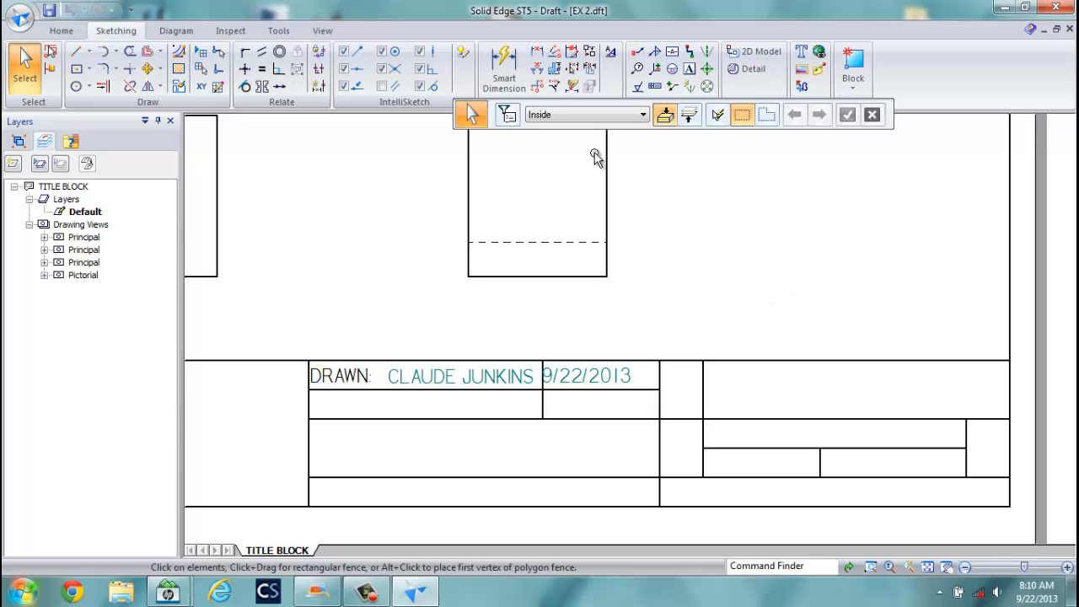
{"action": "left_click", "coordinate": [27, 77]}
{"action": "left_click", "coordinate": [602, 377]}
{"action": "left_click_drag", "start_coordinate": [602, 376], "coordinate": [618, 379]}
{"action": "left_click", "coordinate": [650, 313]}
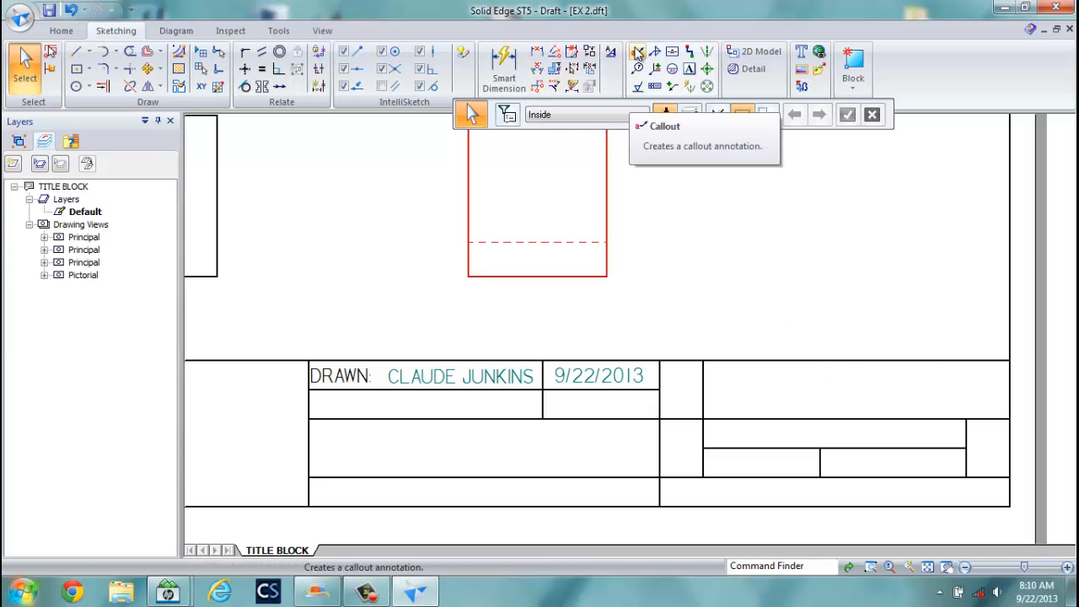
Load the PROJECT NAME callout setting and place EXERCISE 2 FROM TEXTBOOK in the upper right cell.
{"action": "left_click", "coordinate": [638, 54]}
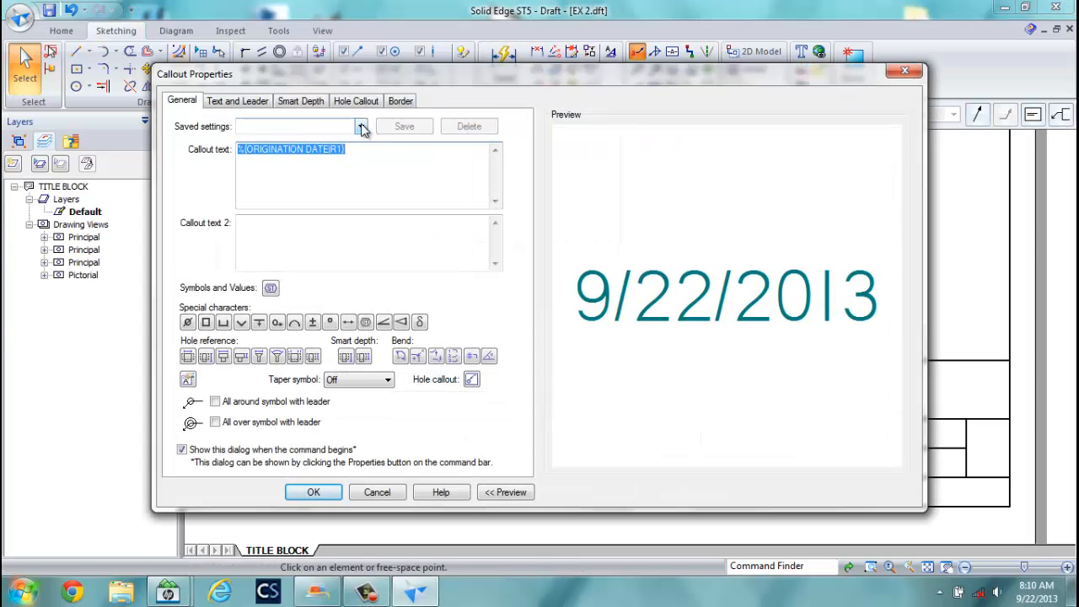
{"action": "left_click", "coordinate": [361, 127]}
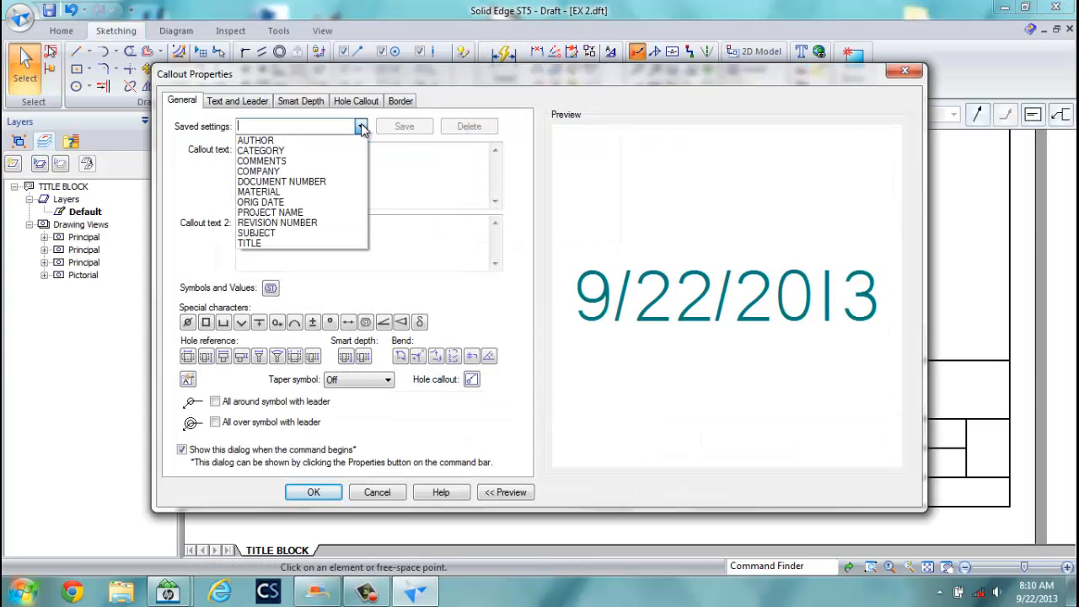
{"action": "left_click", "coordinate": [283, 215]}
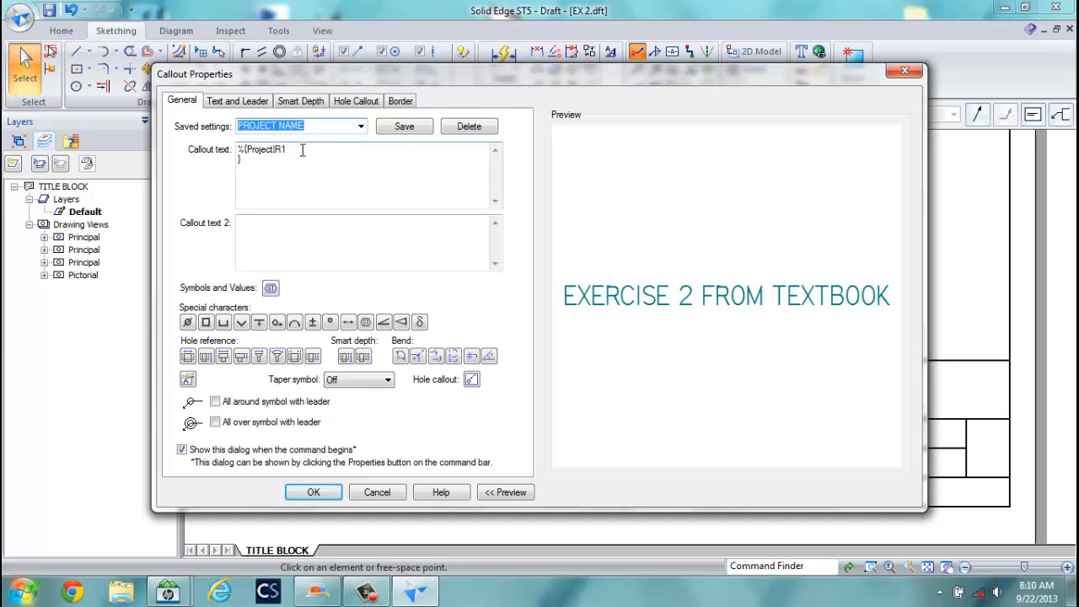
{"action": "left_click", "coordinate": [403, 129]}
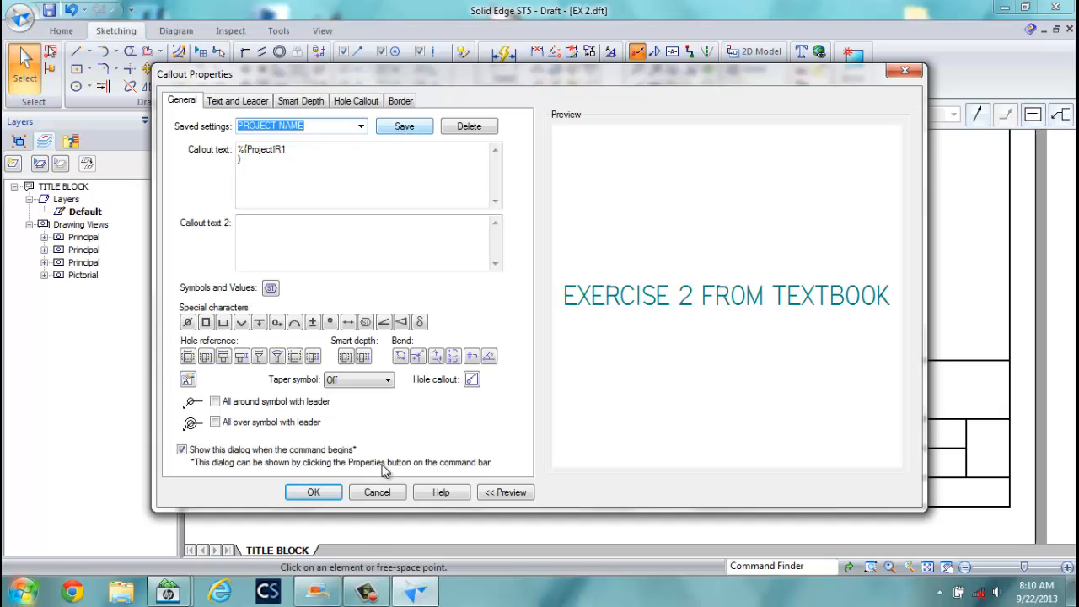
{"action": "left_click", "coordinate": [323, 499]}
{"action": "left_click", "coordinate": [724, 399]}
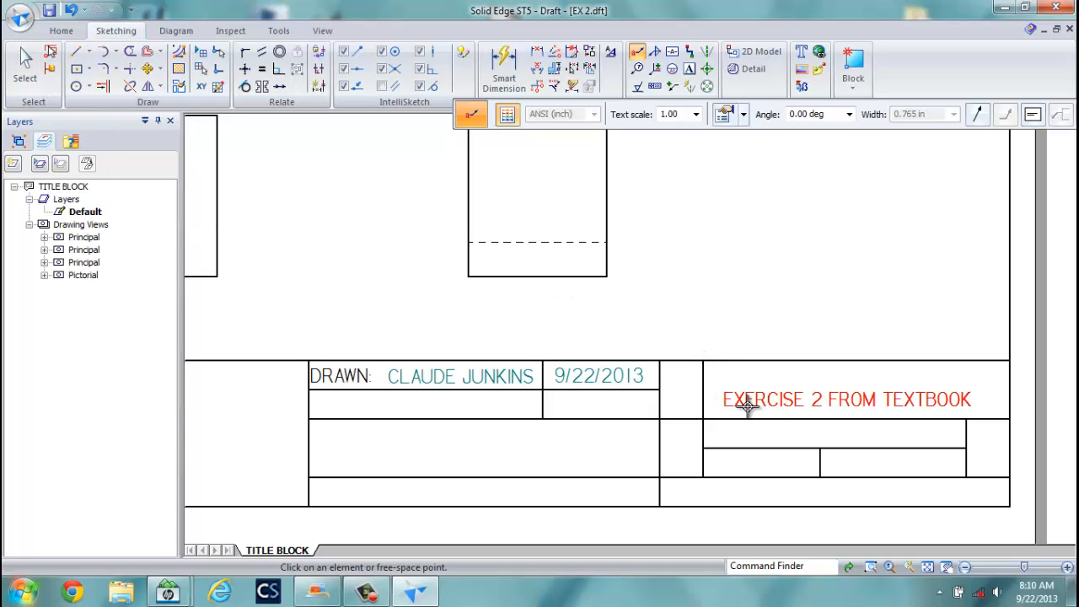
Nudge the EXERCISE 2 FROM TEXTBOOK callout slightly up and right within its cell.
{"action": "key", "text": "Escape"}
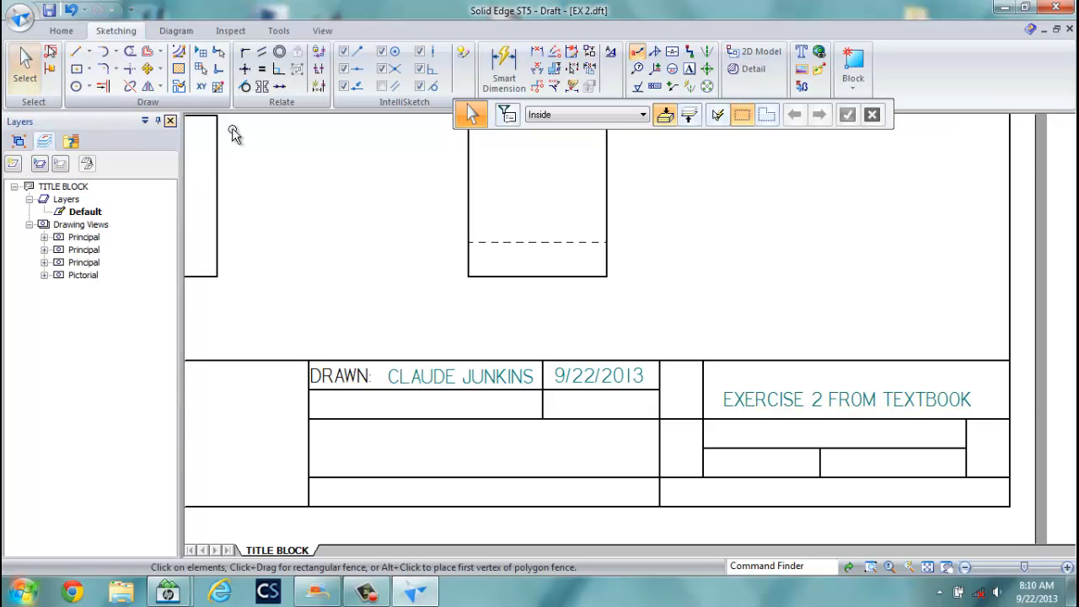
{"action": "left_click", "coordinate": [778, 402]}
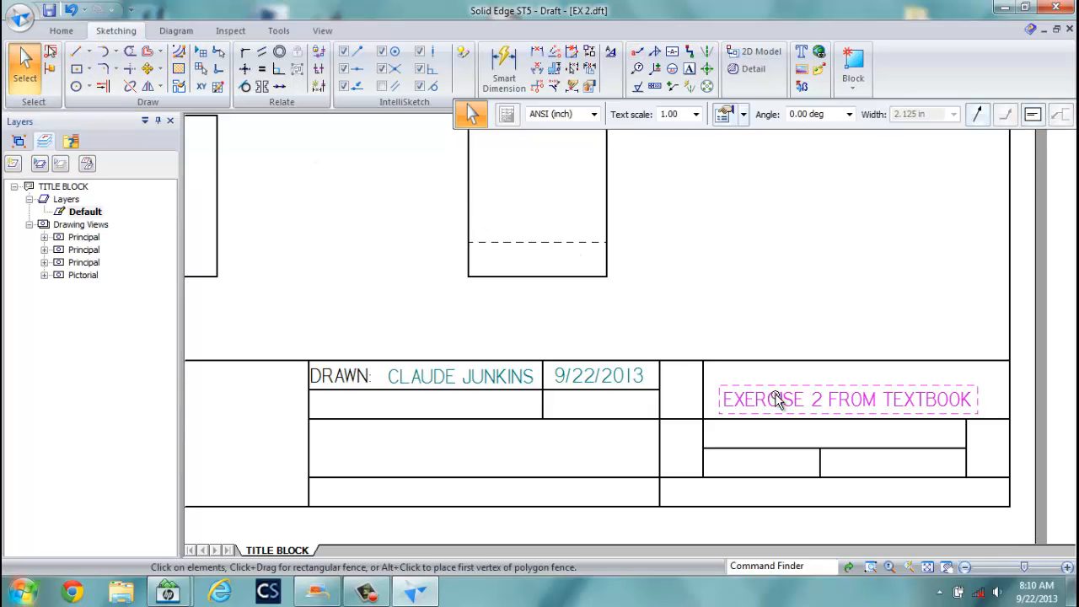
{"action": "left_click_drag", "start_coordinate": [778, 402], "coordinate": [788, 394]}
{"action": "left_click", "coordinate": [747, 297]}
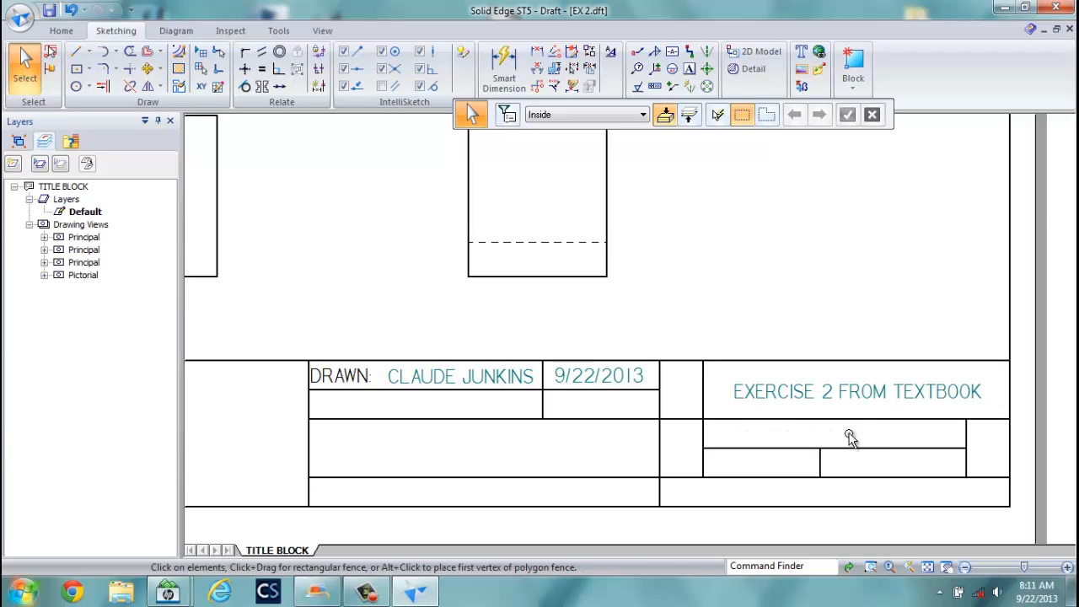
Add a MATERIAL text label in the small cell beneath EXERCISE 2 FROM TEXTBOOK.
{"action": "left_click", "coordinate": [689, 69]}
{"action": "left_click", "coordinate": [708, 436]}
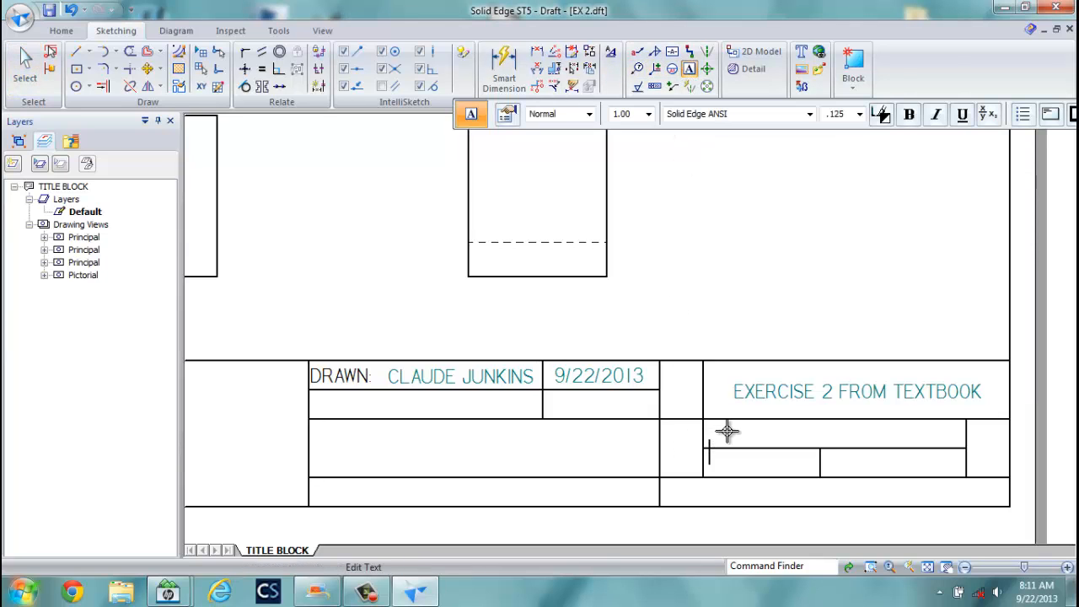
{"action": "type", "text": "MATE"}
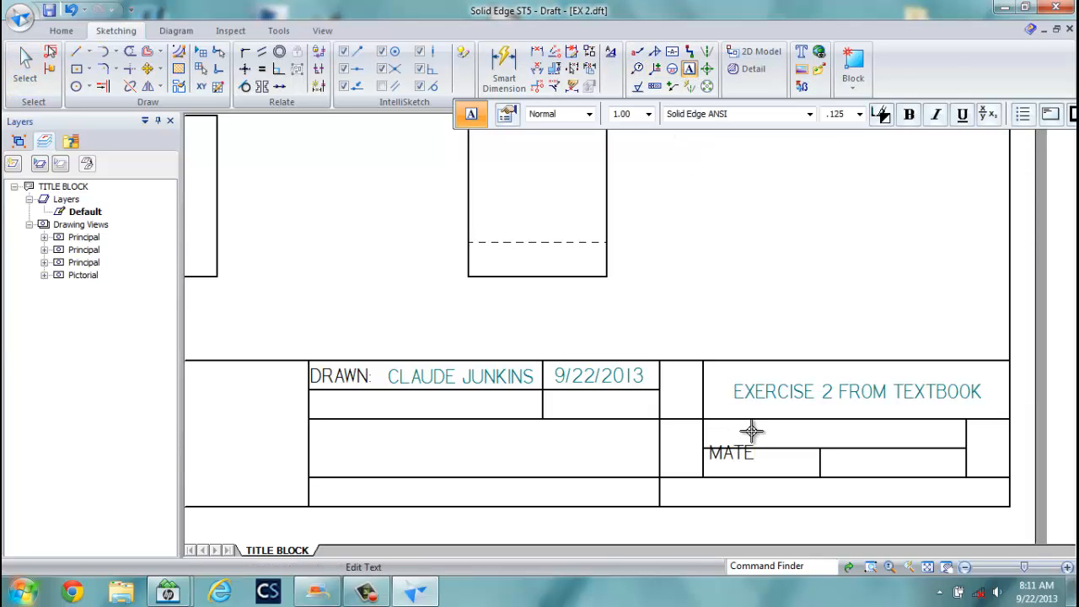
{"action": "type", "text": "RIAL:"}
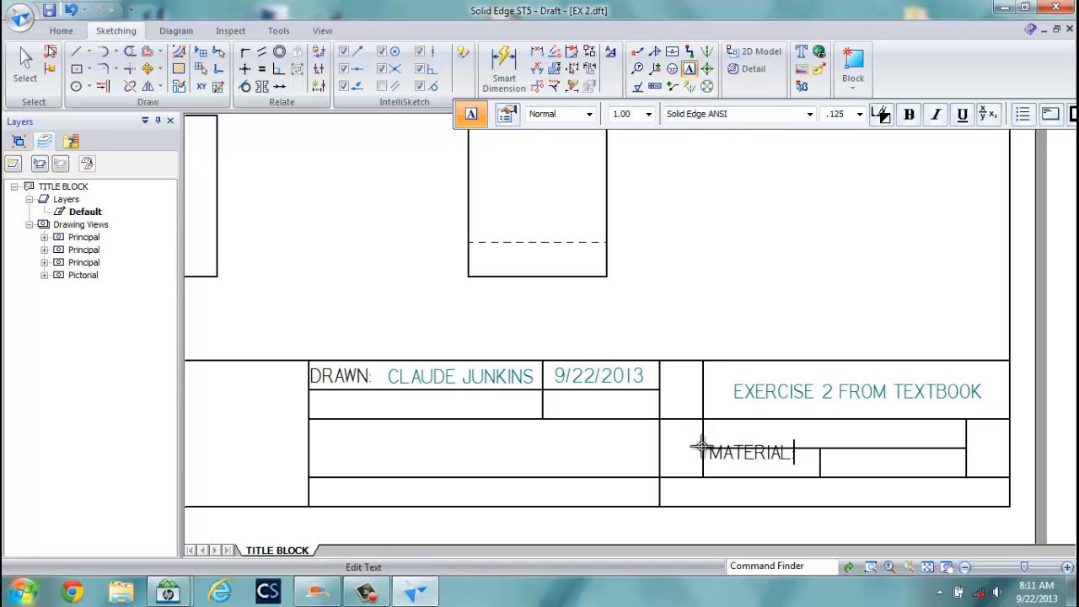
{"action": "key", "text": "Escape"}
{"action": "left_click", "coordinate": [746, 452]}
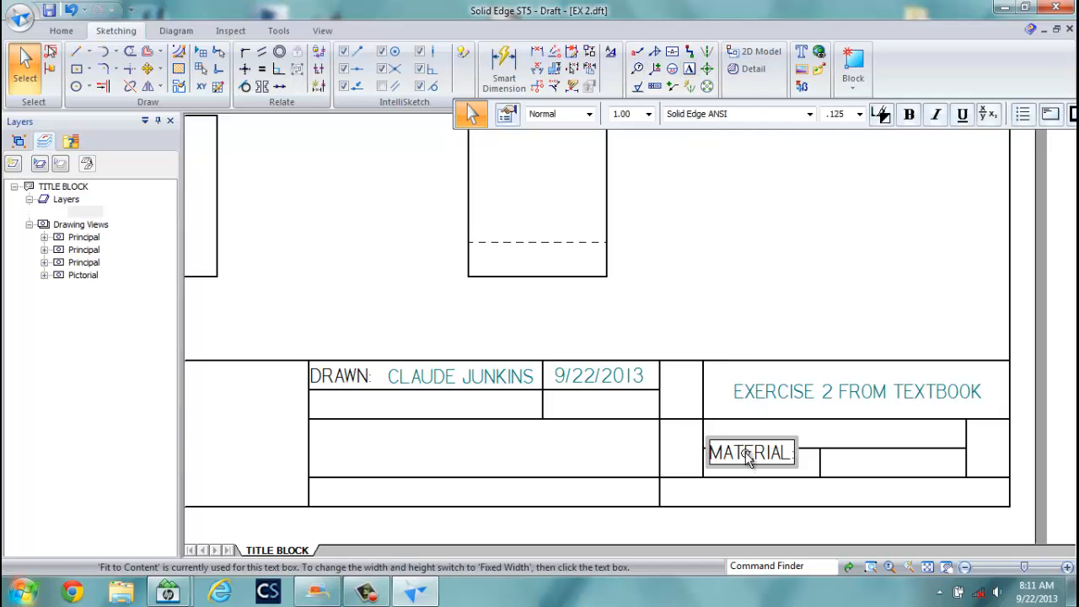
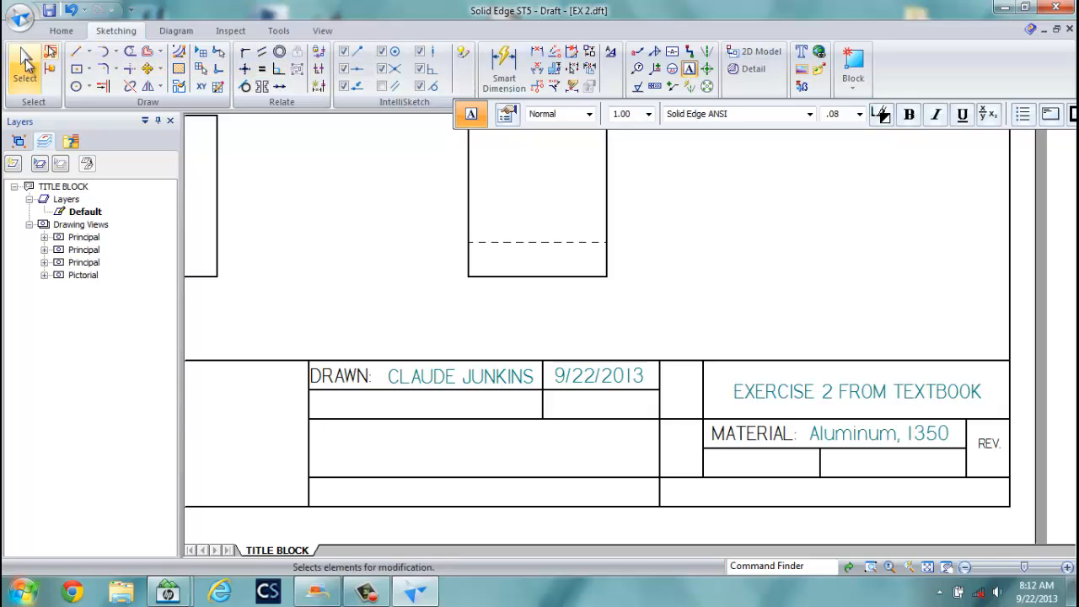
Select the REV. label in the title block, then clear the selection.
{"action": "left_click", "coordinate": [988, 443]}
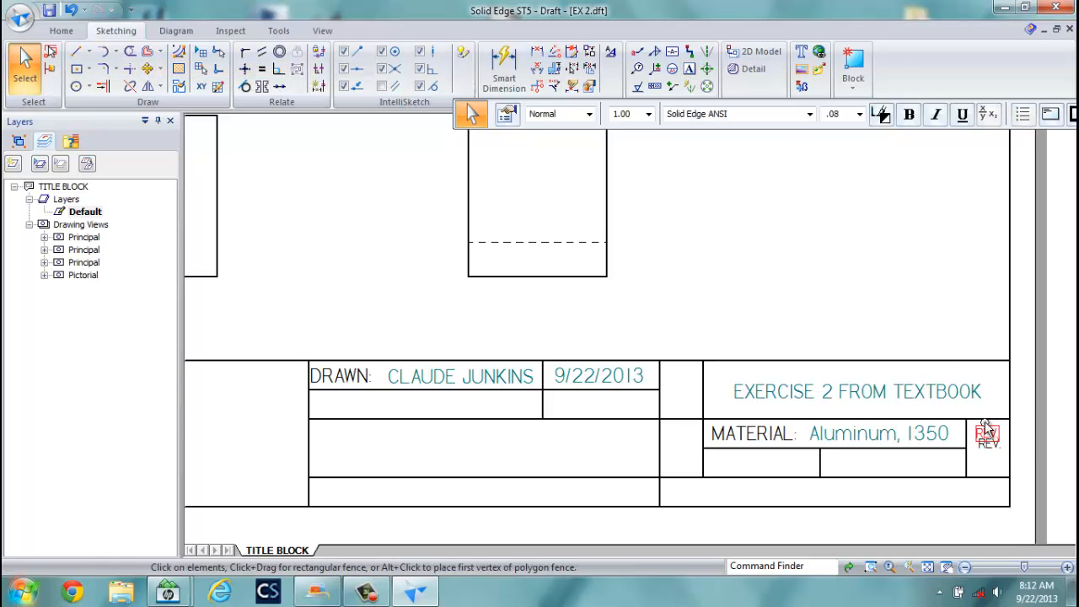
{"action": "left_click", "coordinate": [982, 455]}
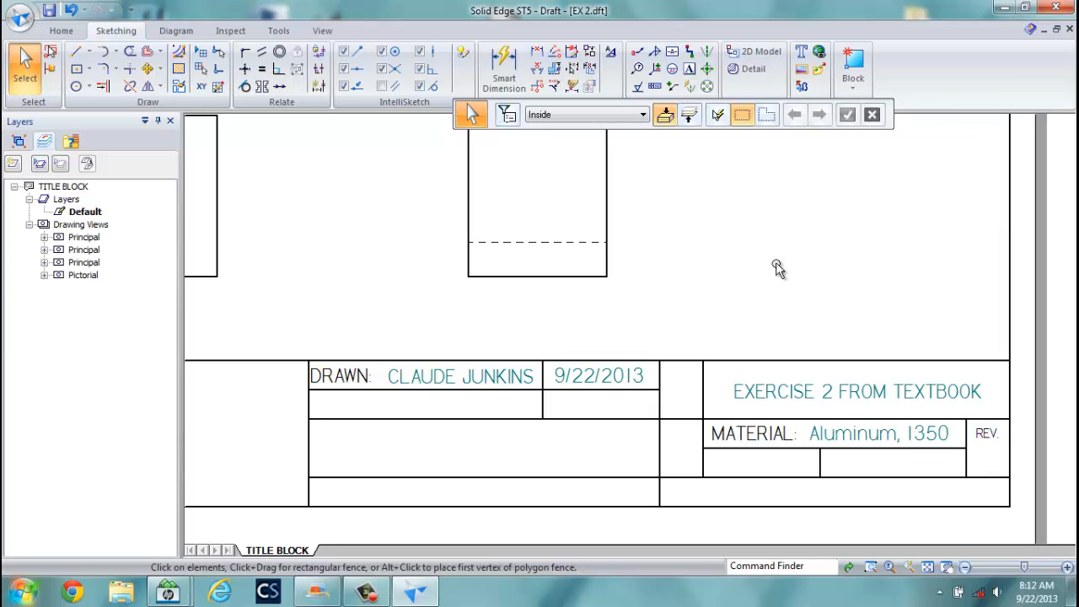
Place a REVISION NUMBER callout reading 0 under the REV. label and check it.
{"action": "left_click", "coordinate": [637, 51]}
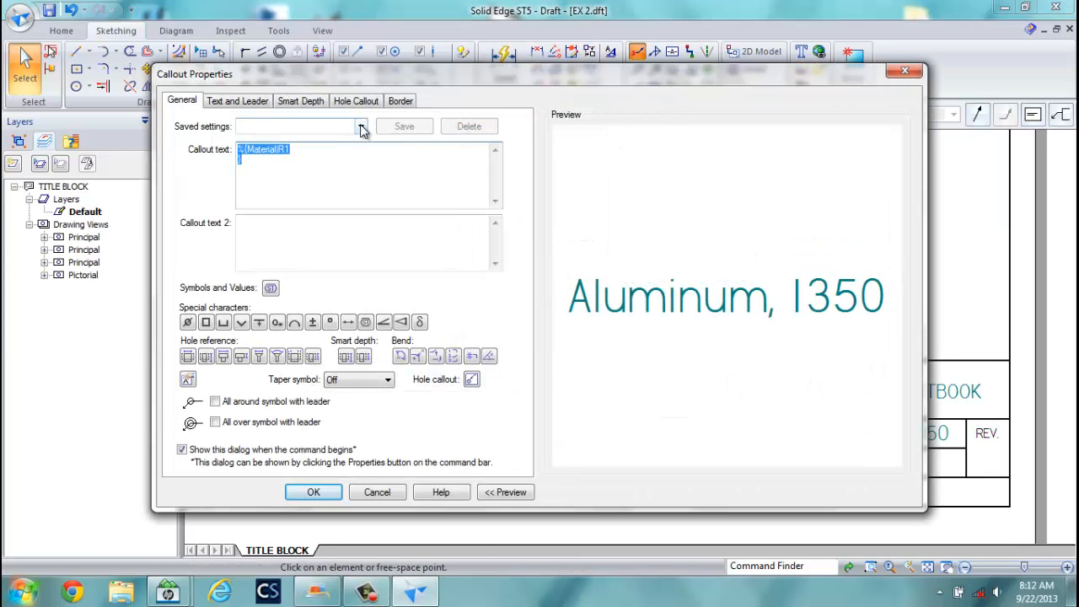
{"action": "left_click", "coordinate": [361, 126]}
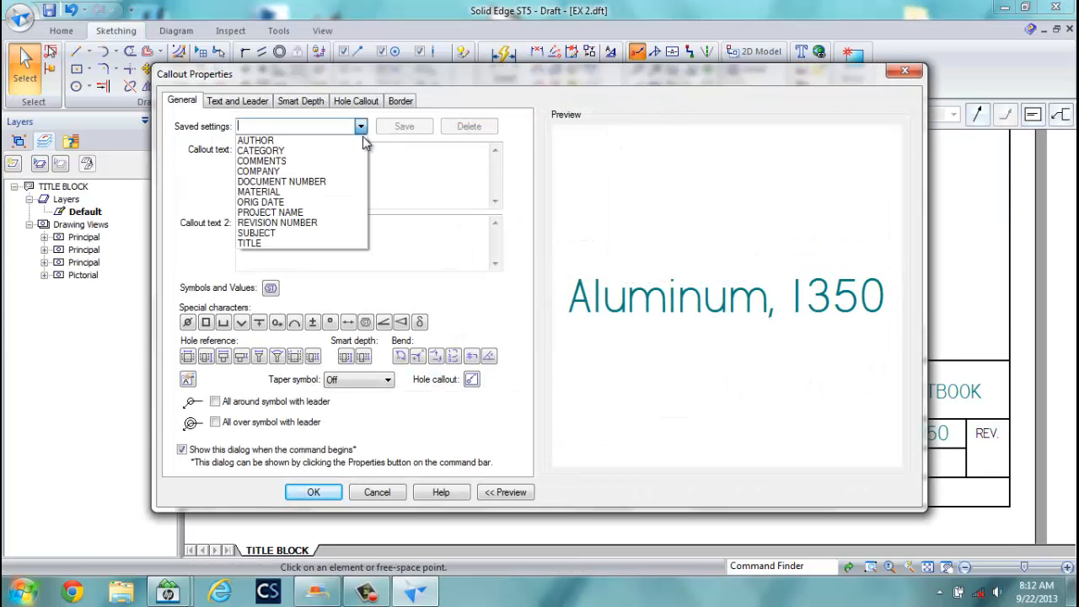
{"action": "left_click", "coordinate": [295, 223]}
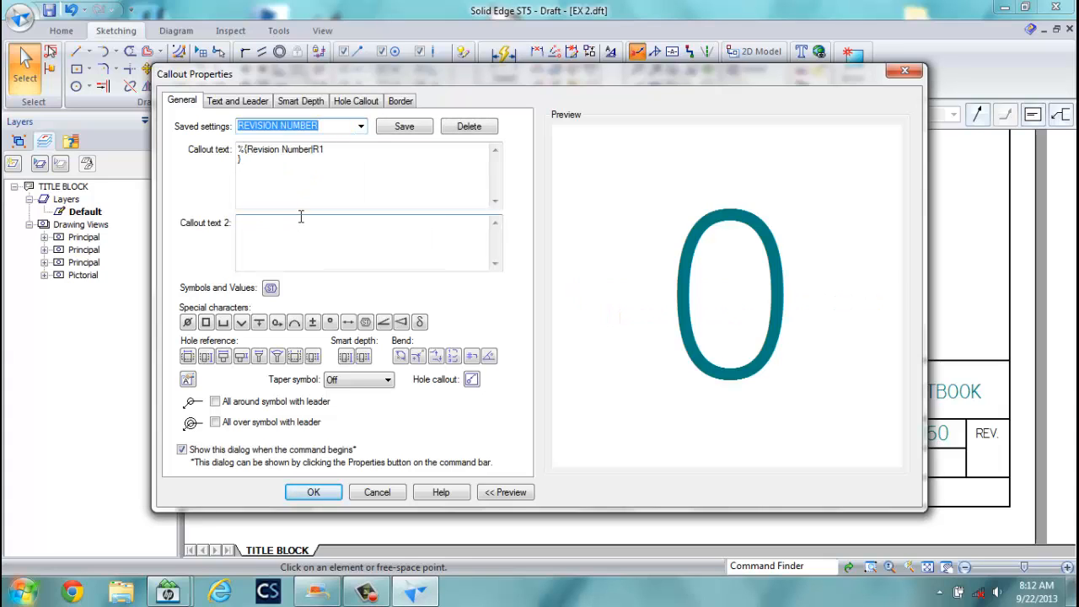
{"action": "left_click", "coordinate": [321, 495]}
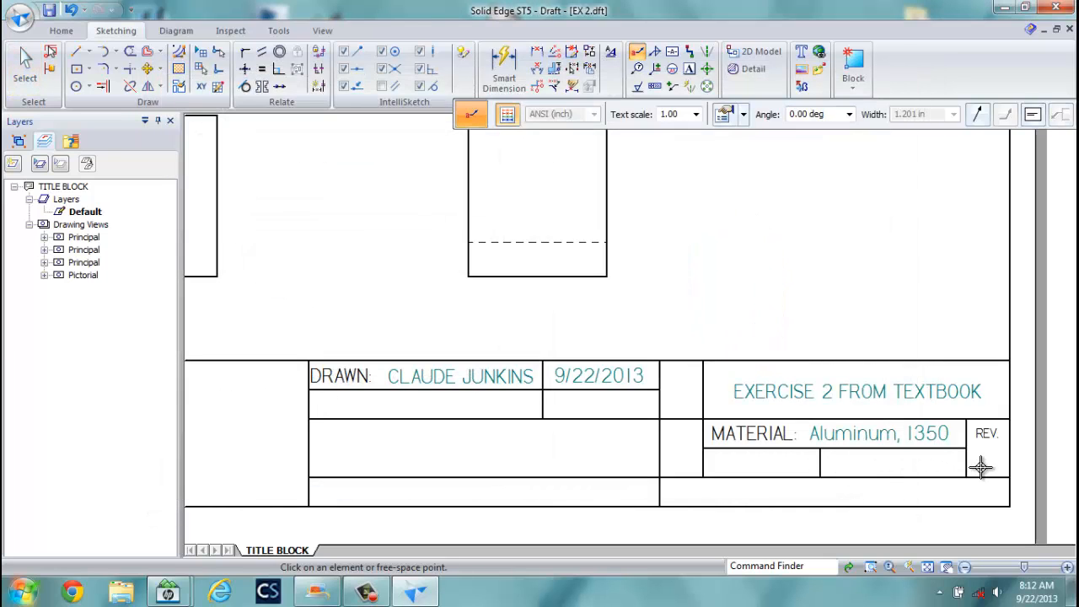
{"action": "left_click", "coordinate": [982, 464]}
{"action": "left_click", "coordinate": [24, 63]}
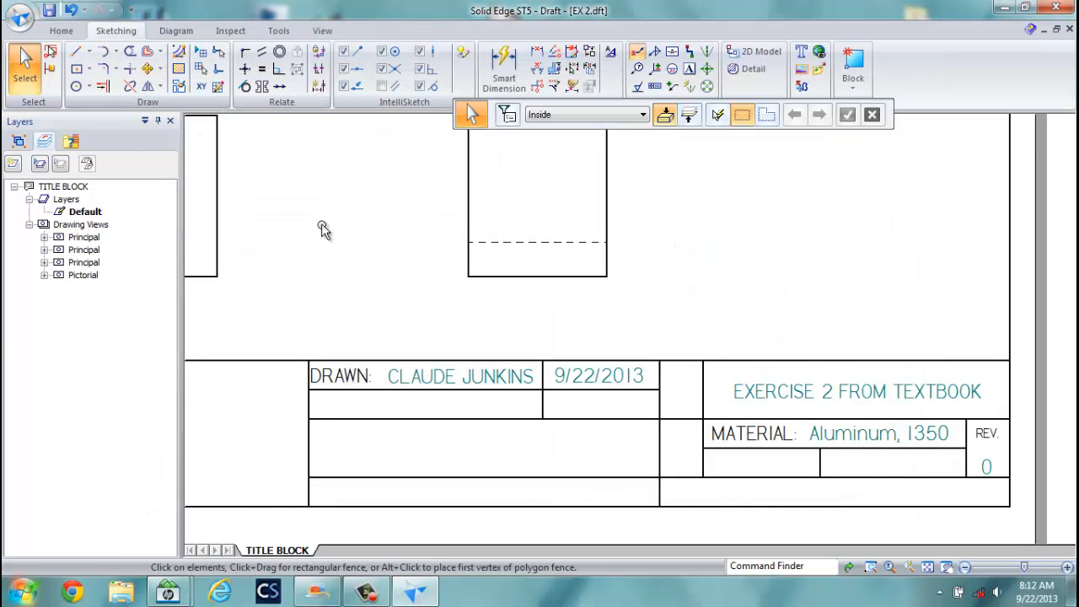
{"action": "left_click", "coordinate": [988, 462]}
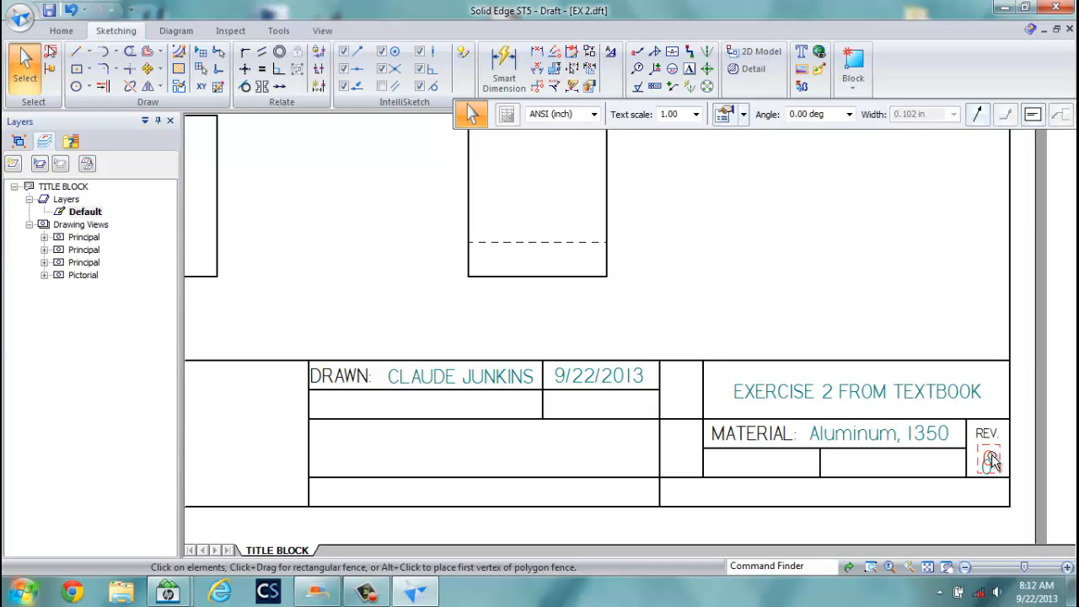
{"action": "left_click", "coordinate": [967, 320]}
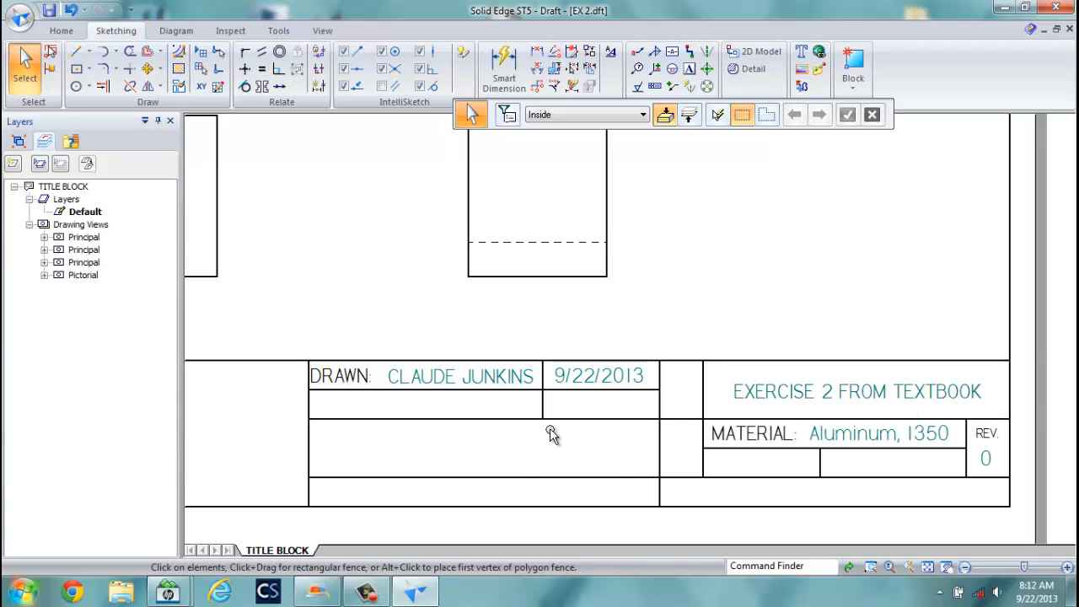
Place the COMMENTS callout DIMENSIONS ARE IN MM in the lower-left cell, nudged up-left.
{"action": "left_click", "coordinate": [636, 51]}
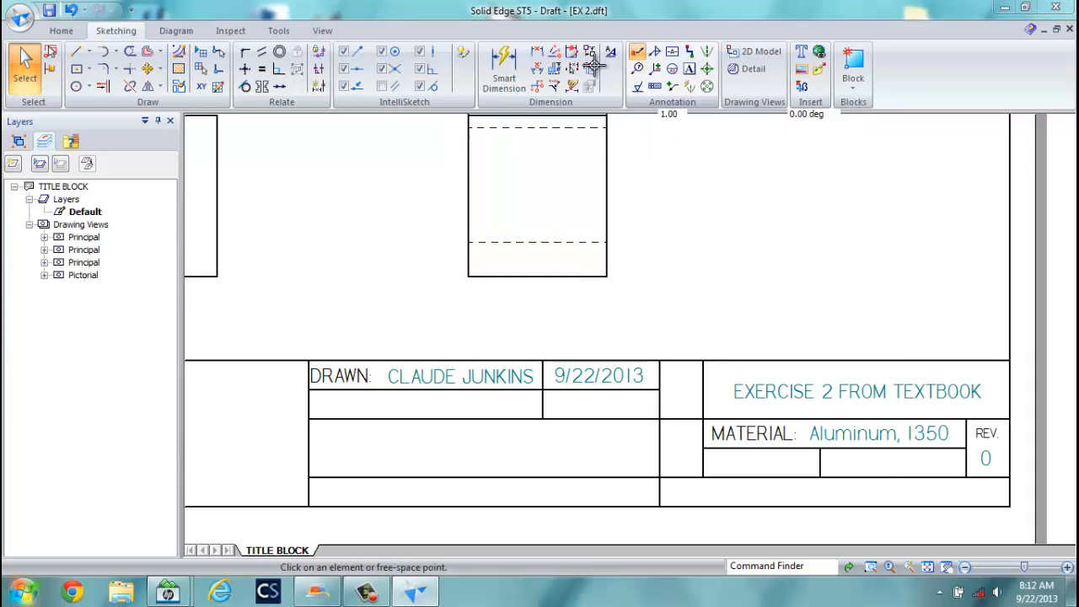
{"action": "left_click", "coordinate": [360, 127]}
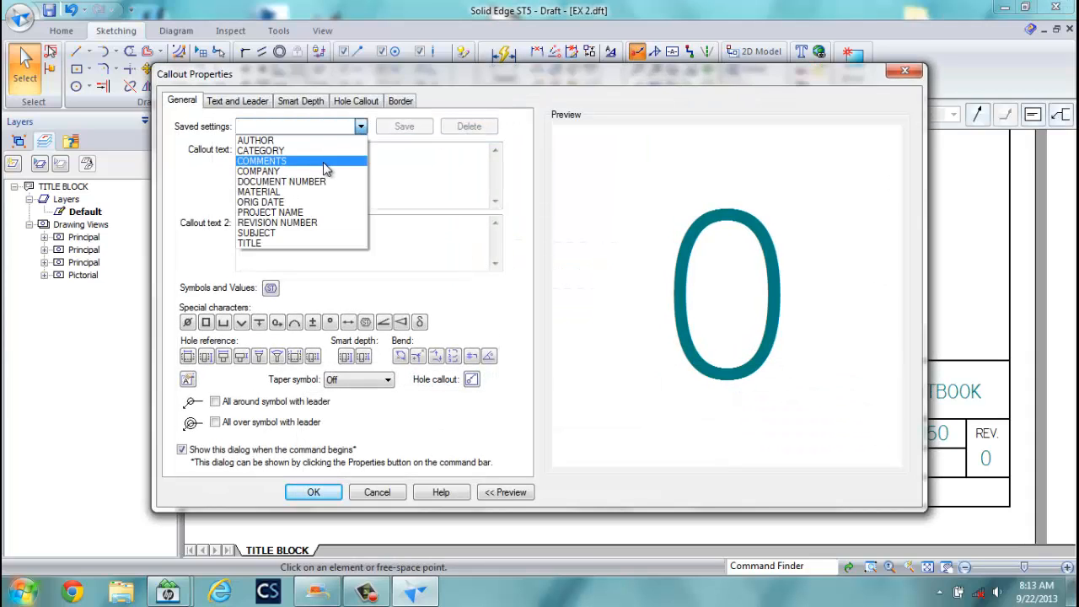
{"action": "left_click", "coordinate": [316, 161]}
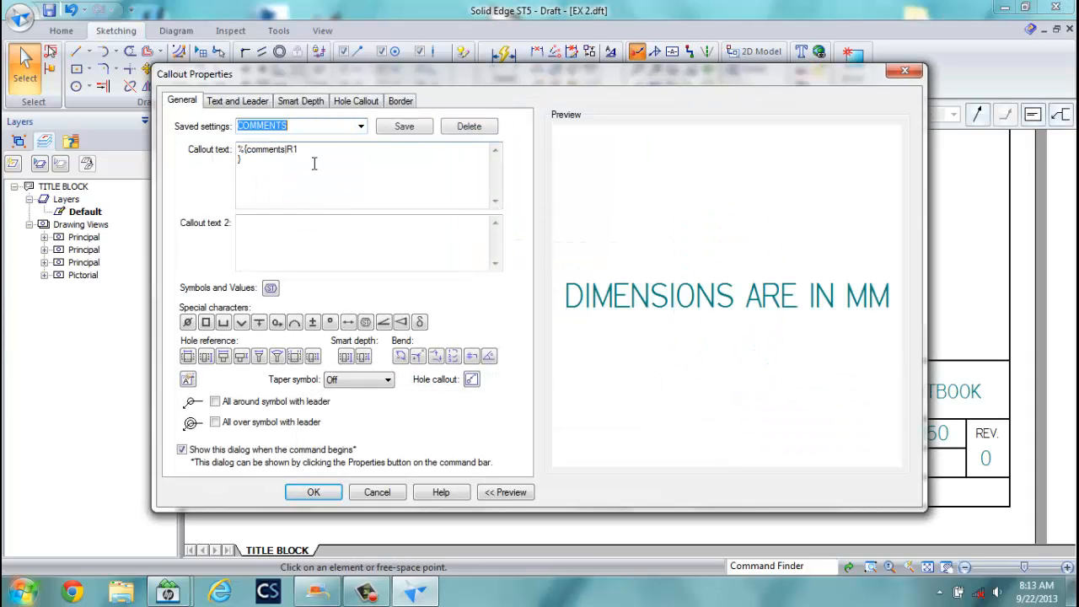
{"action": "left_click", "coordinate": [313, 494]}
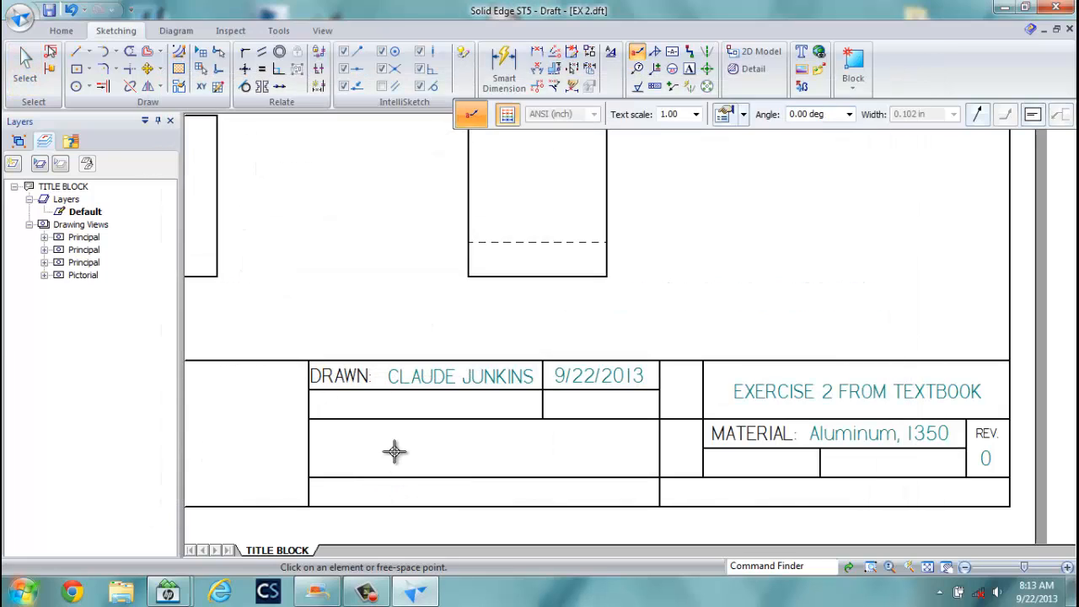
{"action": "left_click", "coordinate": [339, 448]}
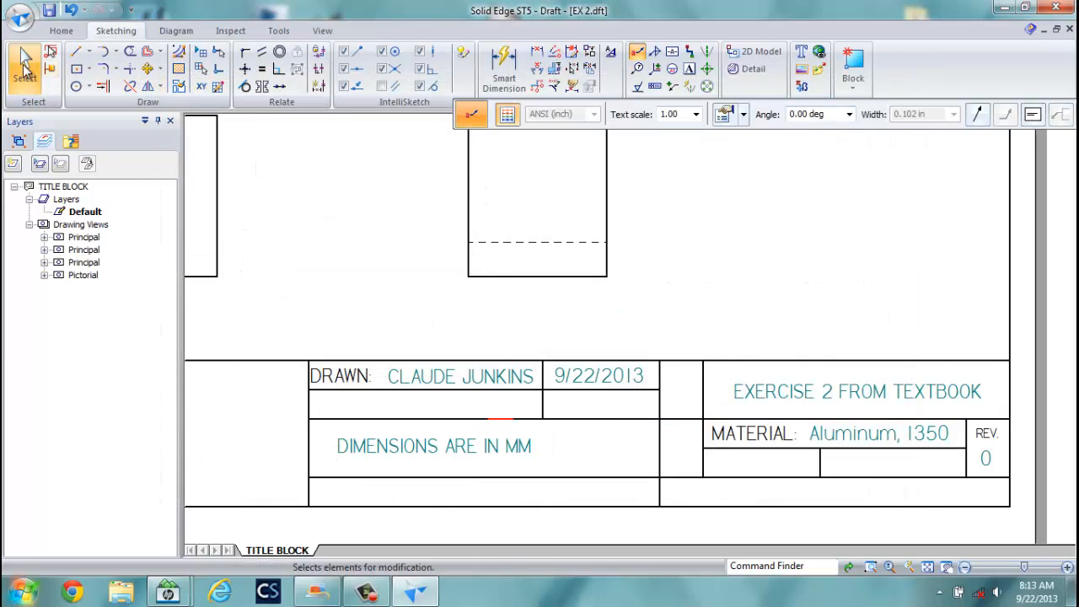
{"action": "left_click", "coordinate": [25, 71]}
{"action": "left_click_drag", "start_coordinate": [412, 448], "coordinate": [392, 439]}
{"action": "left_click", "coordinate": [570, 459]}
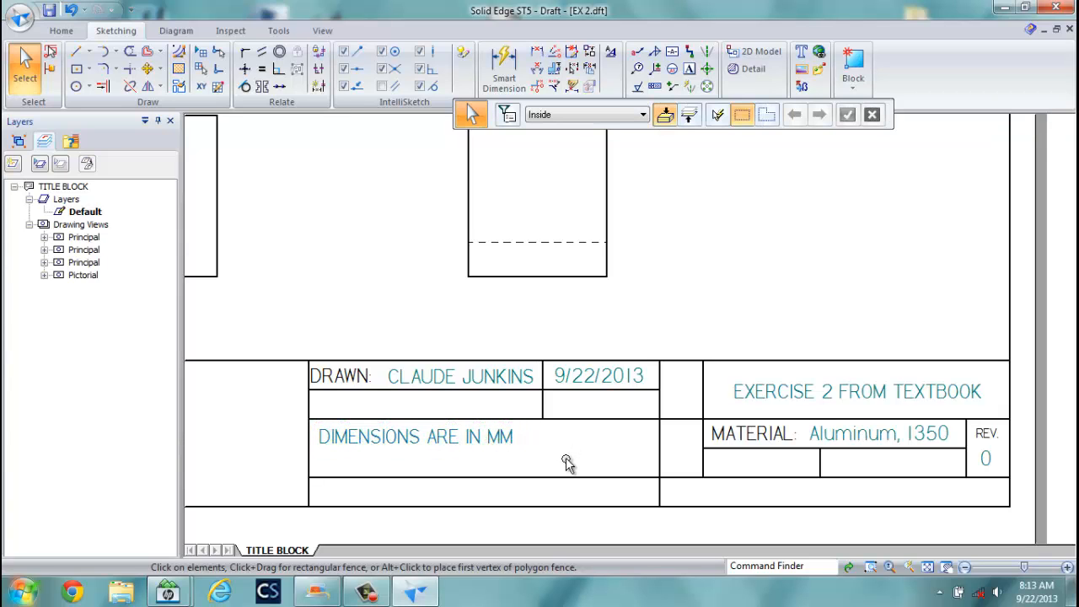
Place a FILE NAME callout showing EX 2.par in the title block's bottom row.
{"action": "left_click", "coordinate": [636, 51]}
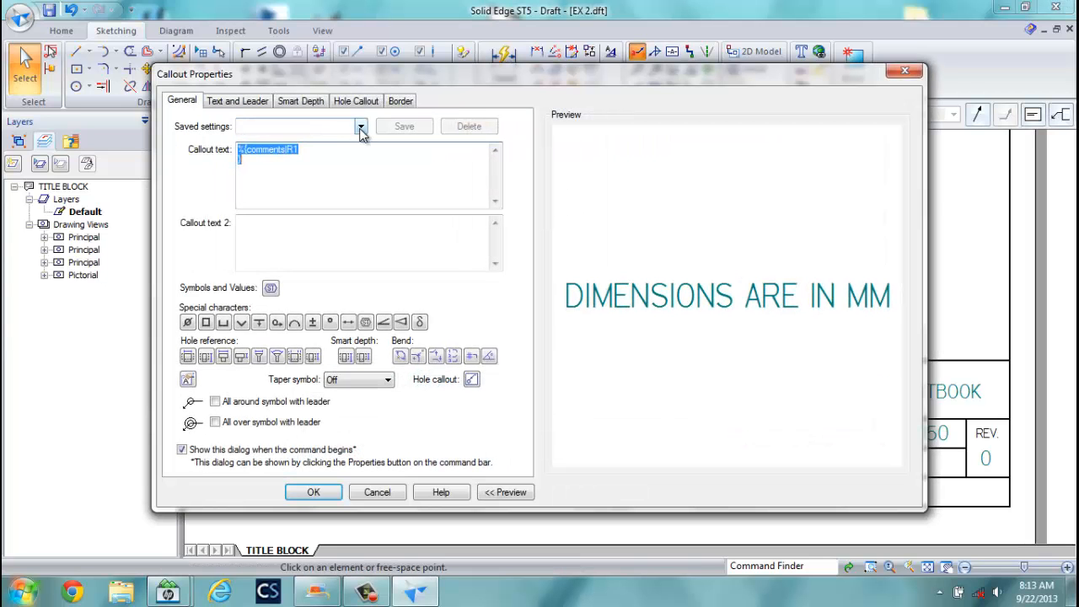
{"action": "left_click", "coordinate": [361, 127]}
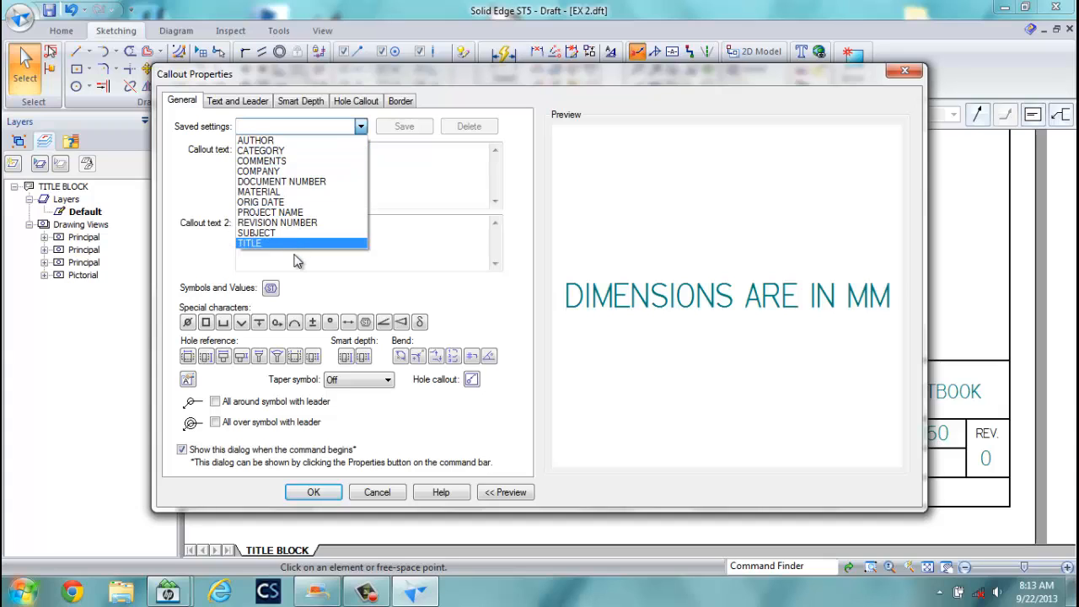
{"action": "left_click", "coordinate": [276, 131]}
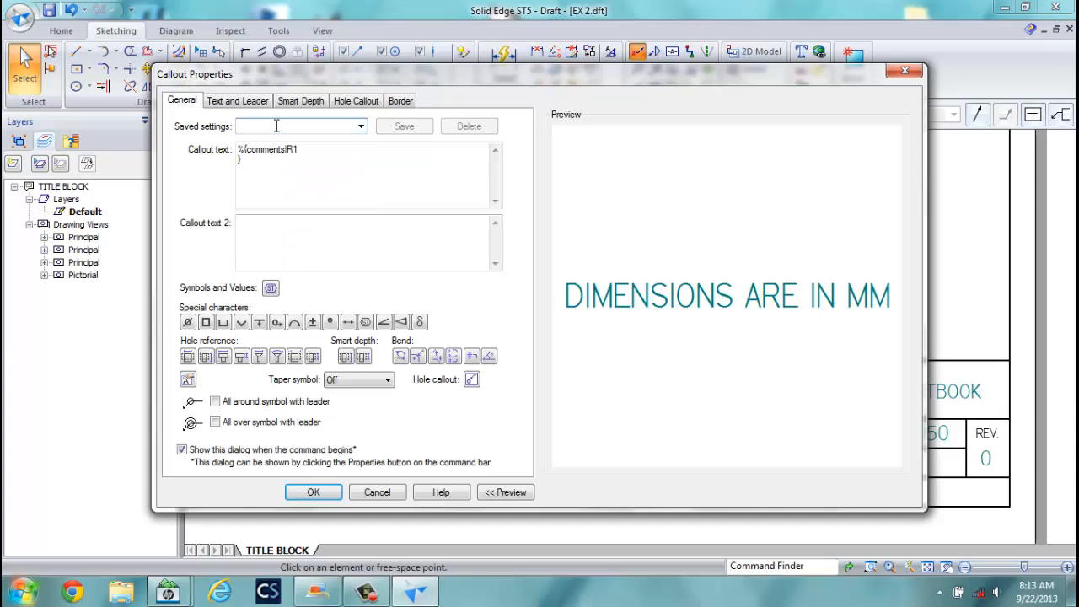
{"action": "type", "text": "FILE NAME"}
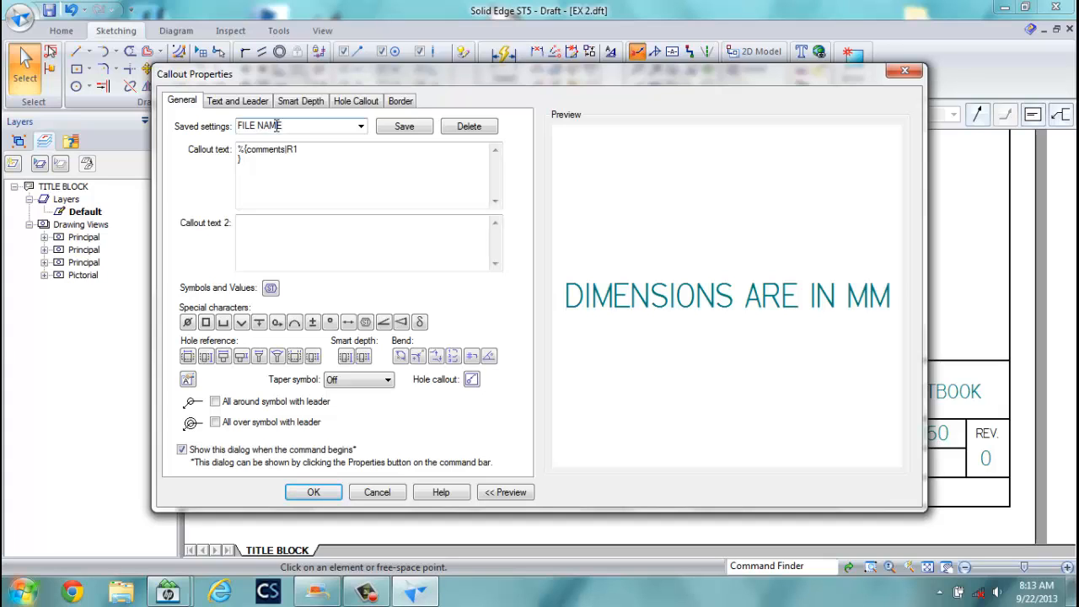
{"action": "left_click_drag", "start_coordinate": [248, 149], "coordinate": [266, 152]}
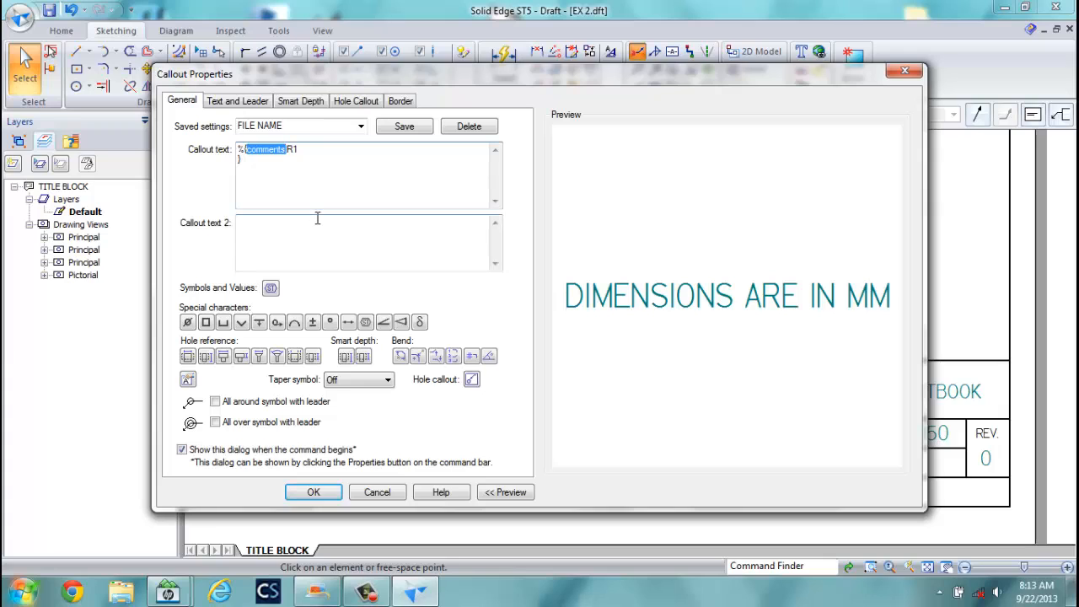
{"action": "type", "text": "F"}
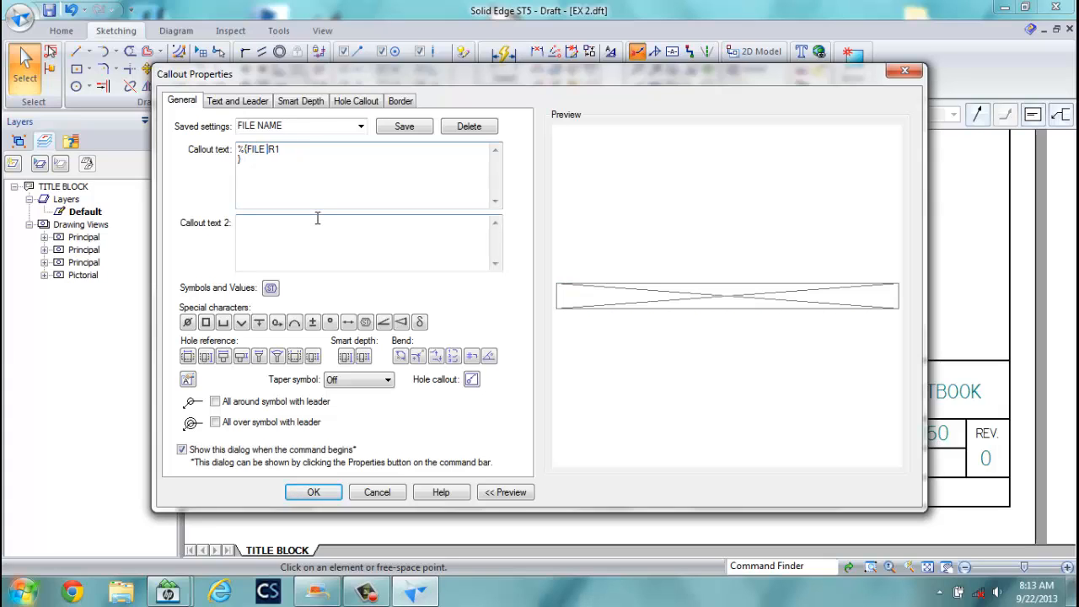
{"action": "type", "text": "ILE NAME"}
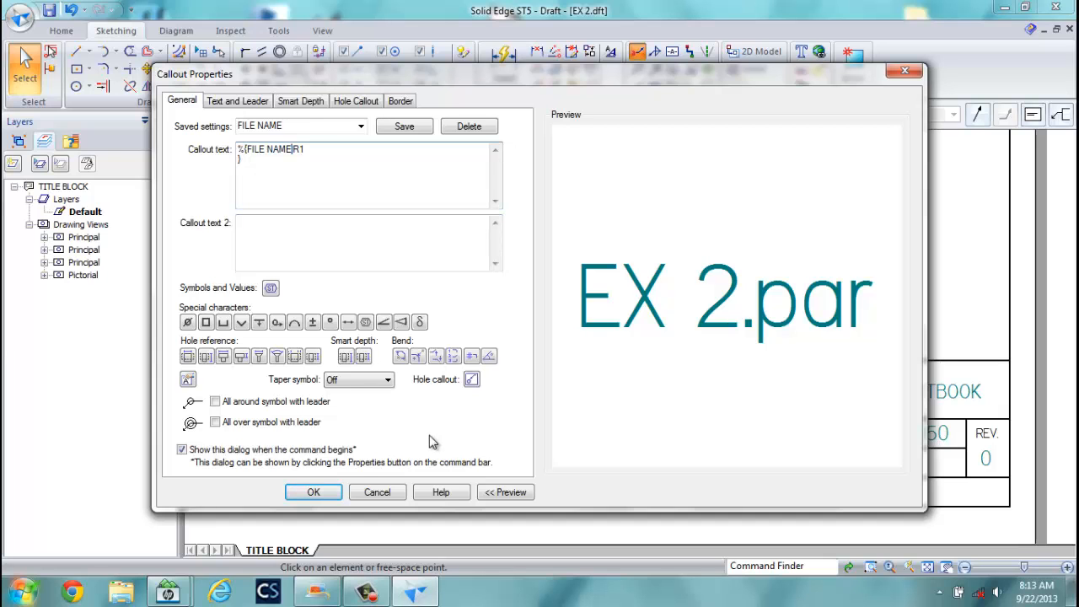
{"action": "left_click", "coordinate": [313, 492]}
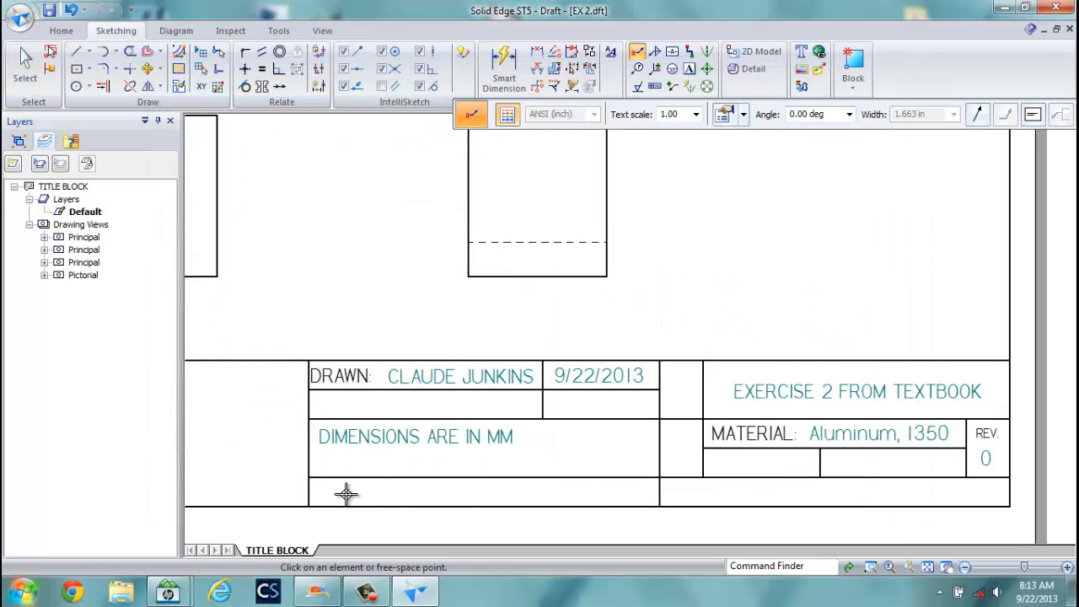
{"action": "left_click", "coordinate": [425, 498]}
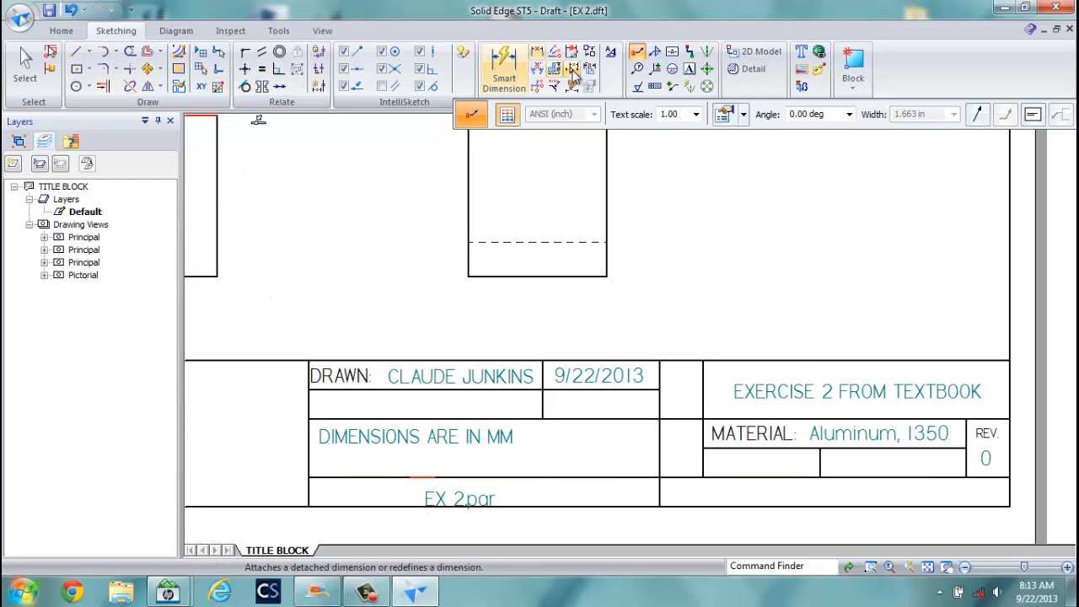
{"action": "left_click", "coordinate": [689, 69]}
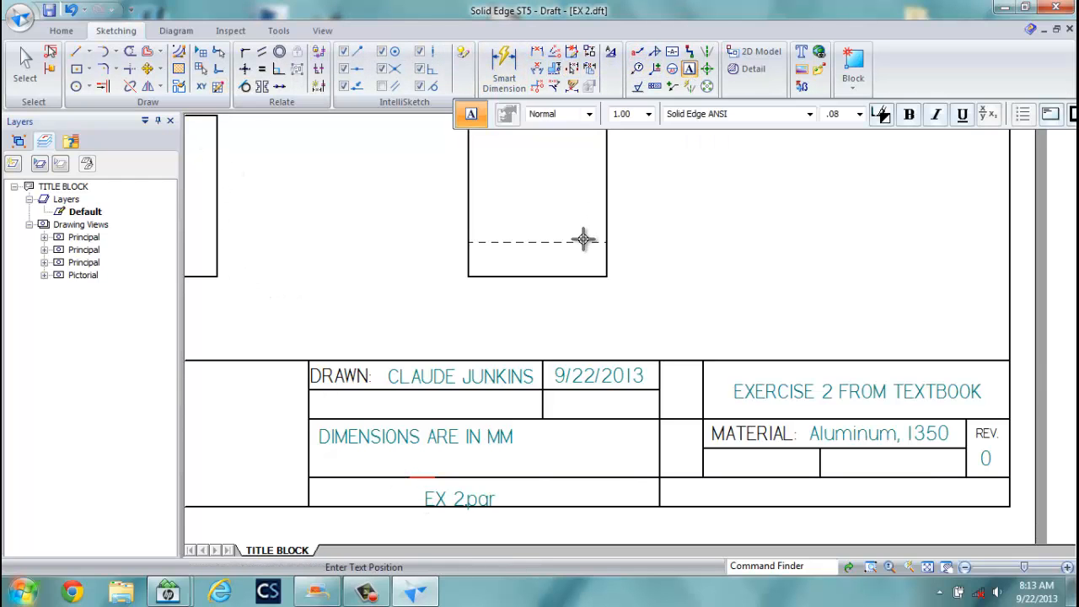
Add a FILE NAME: text label at size 12 in the bottom-left title block cell.
{"action": "left_click", "coordinate": [316, 498]}
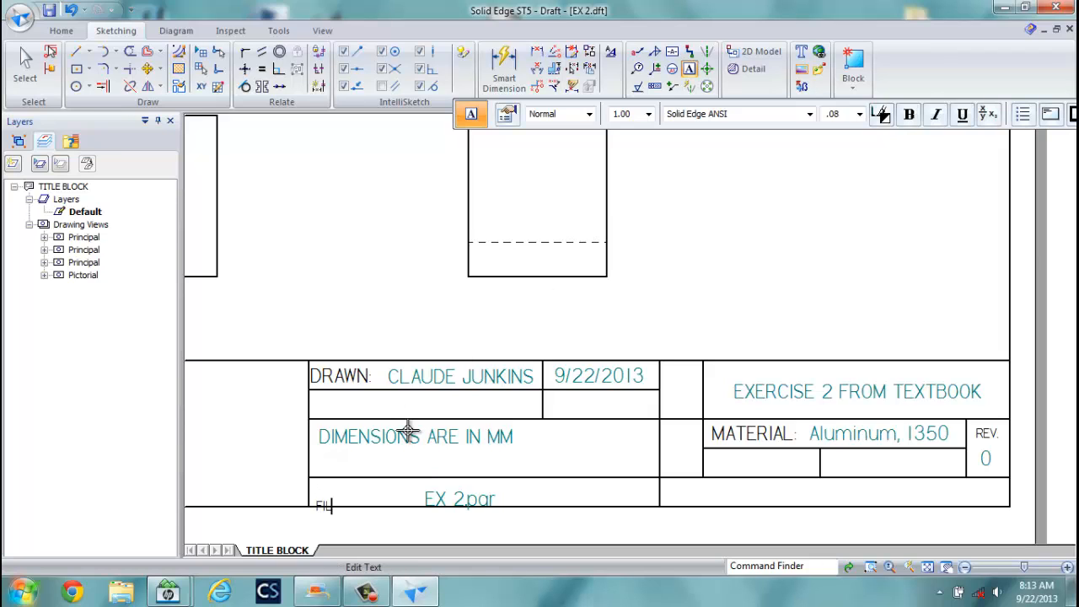
{"action": "type", "text": "FILE NA"}
{"action": "key", "text": "BackSpace"}
{"action": "key", "text": "BackSpace"}
{"action": "key", "text": "BackSpace"}
{"action": "left_click", "coordinate": [859, 114]}
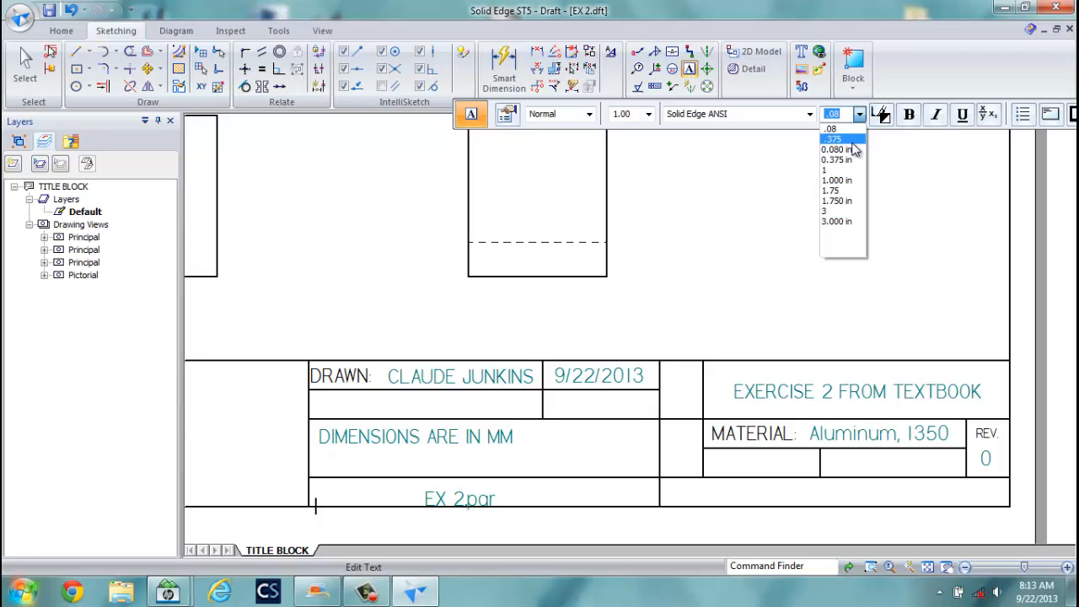
{"action": "left_click", "coordinate": [832, 117]}
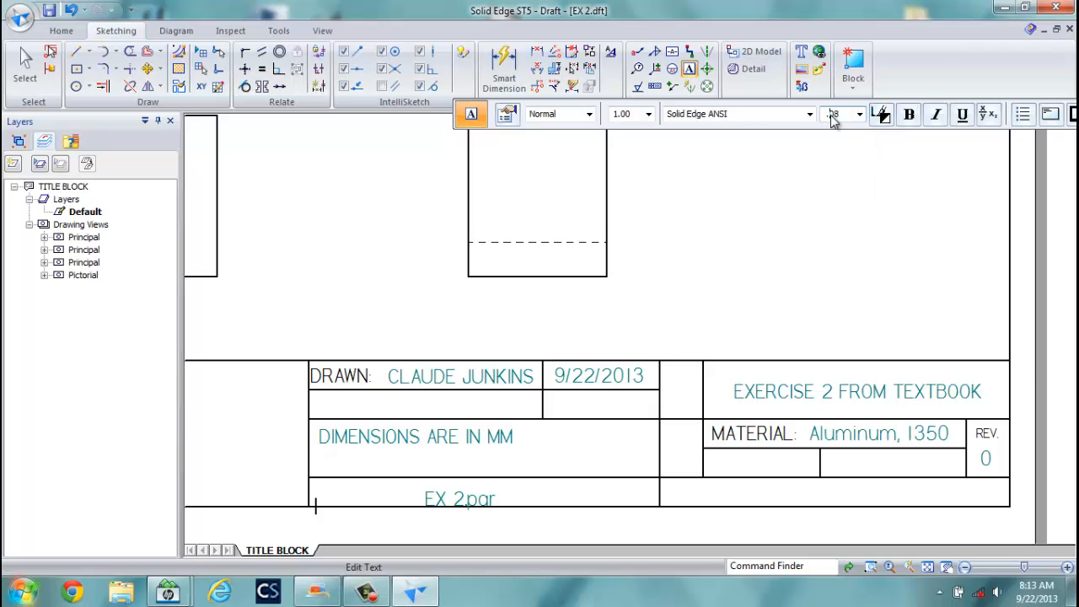
{"action": "left_click_drag", "start_coordinate": [831, 115], "coordinate": [843, 115]}
{"action": "type", "text": "125"}
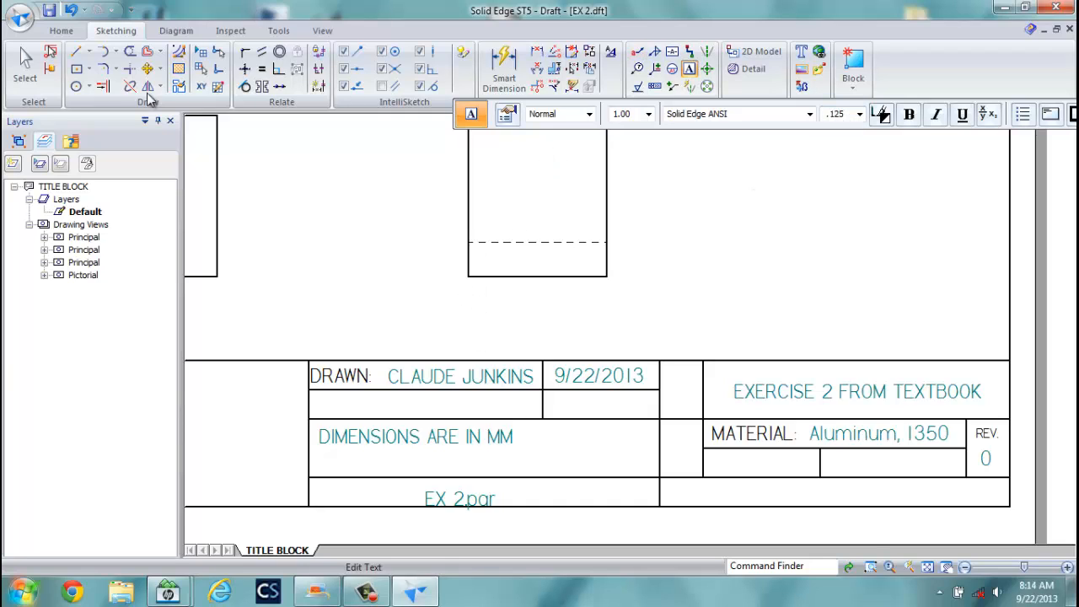
{"action": "left_click", "coordinate": [318, 504]}
{"action": "type", "text": "FILE NAM"}
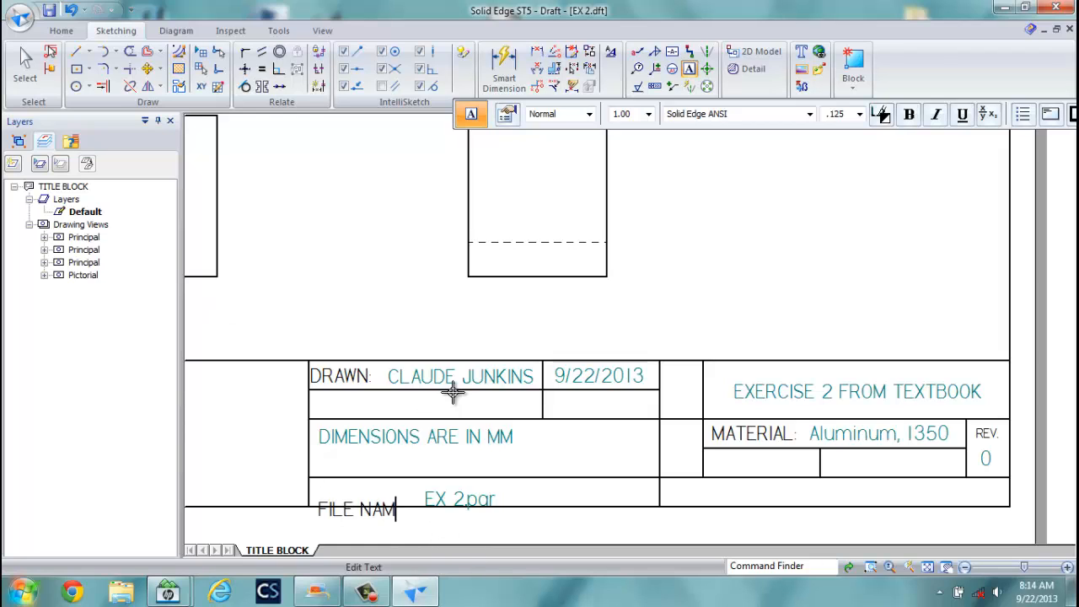
{"action": "type", "text": "E:"}
{"action": "left_click", "coordinate": [26, 63]}
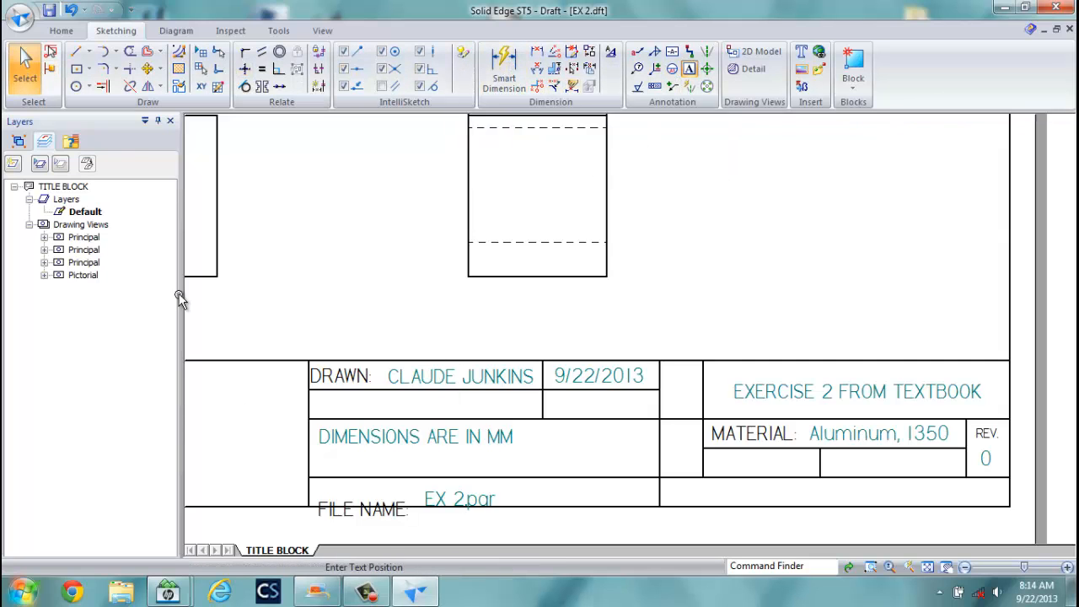
Move FILE NAME: higher and align EX 2.par level with it.
{"action": "left_click", "coordinate": [325, 498]}
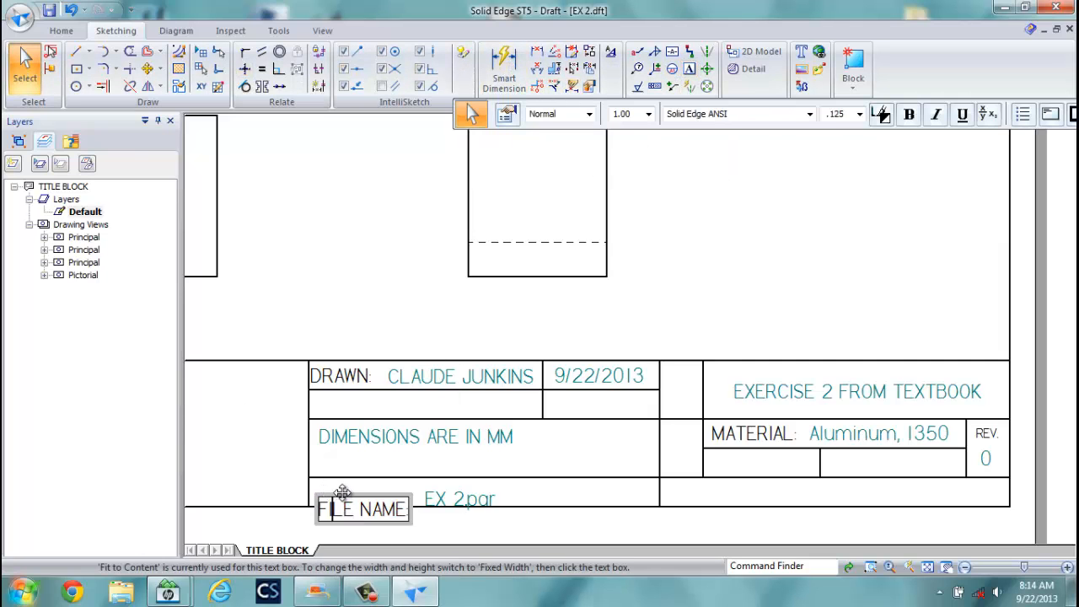
{"action": "left_click_drag", "start_coordinate": [337, 494], "coordinate": [336, 477]}
{"action": "left_click", "coordinate": [383, 461]}
{"action": "left_click", "coordinate": [473, 494]}
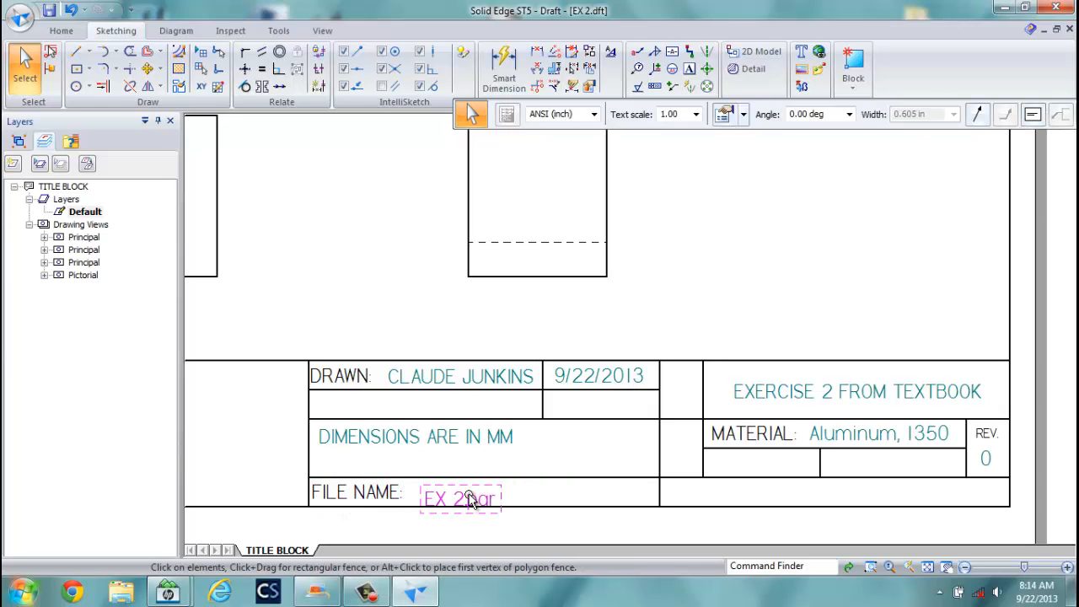
{"action": "left_click_drag", "start_coordinate": [474, 494], "coordinate": [477, 493]}
{"action": "left_click", "coordinate": [498, 464]}
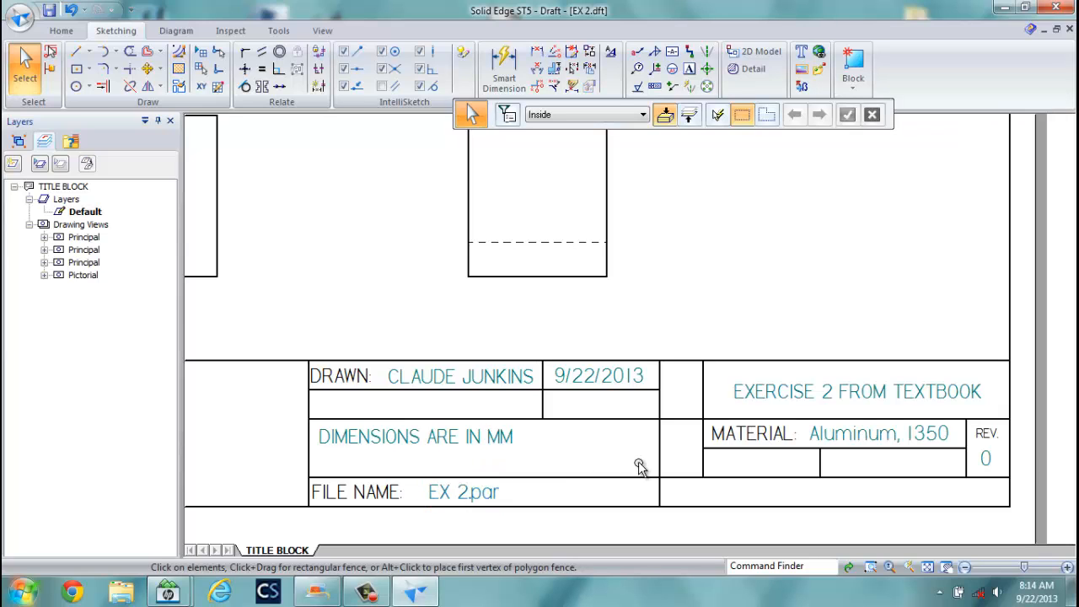
Start a callout using the COMPANY property, which reads UNIVERSITY OF MAINE.
{"action": "scroll", "coordinate": [666, 458], "scroll_direction": "down", "scroll_amount": 3}
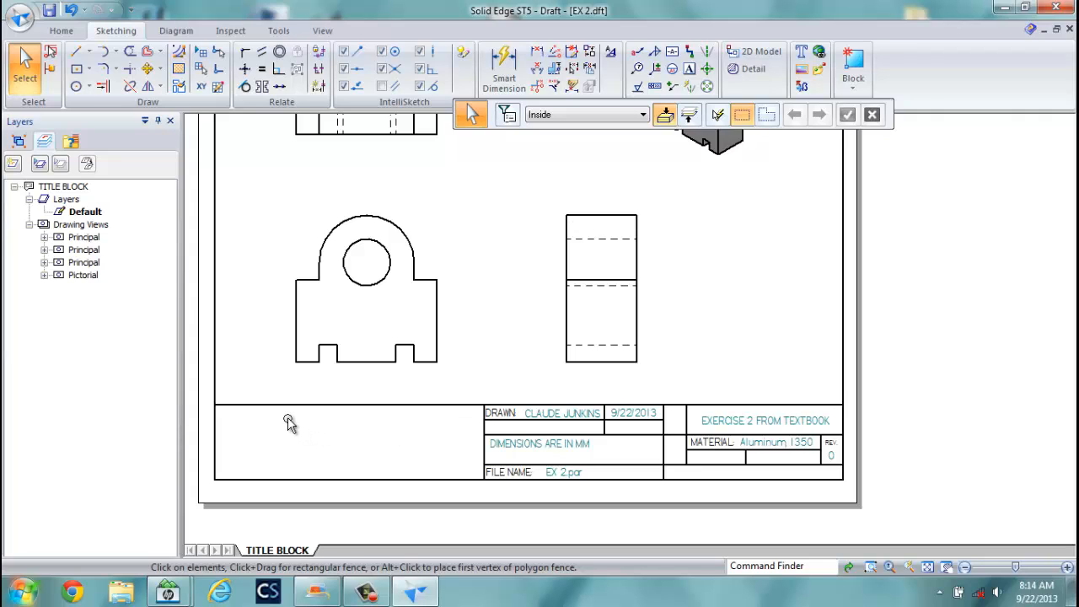
{"action": "left_click", "coordinate": [638, 52]}
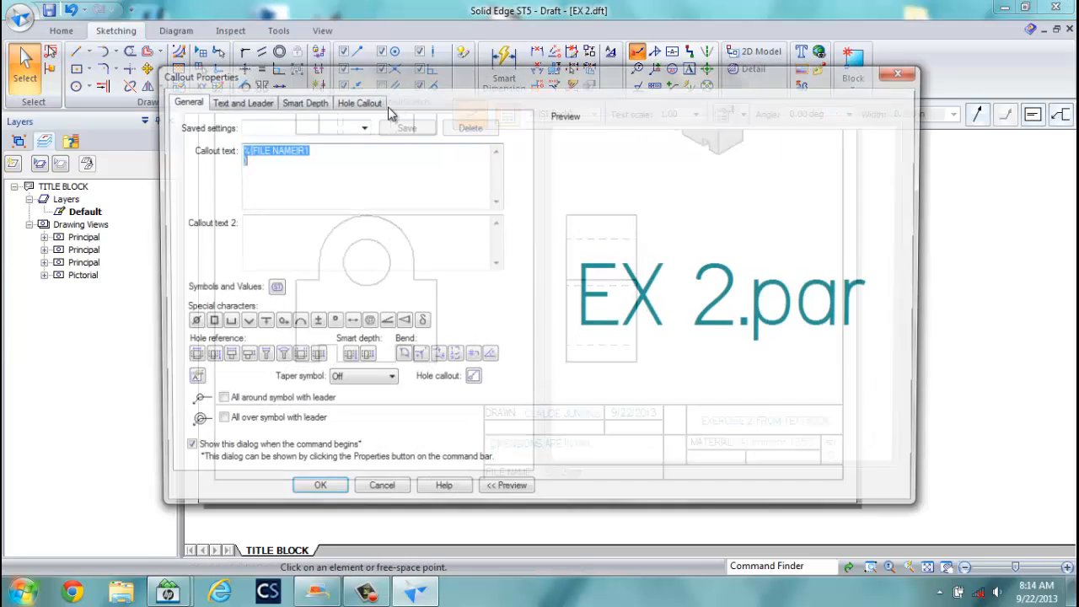
{"action": "left_click", "coordinate": [361, 126]}
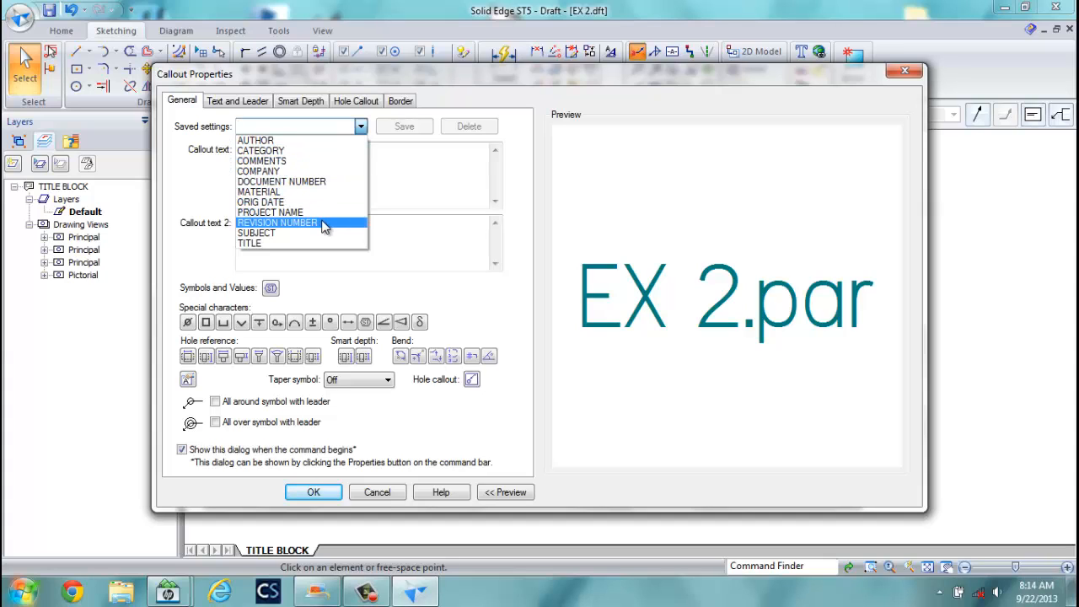
{"action": "left_click", "coordinate": [278, 172]}
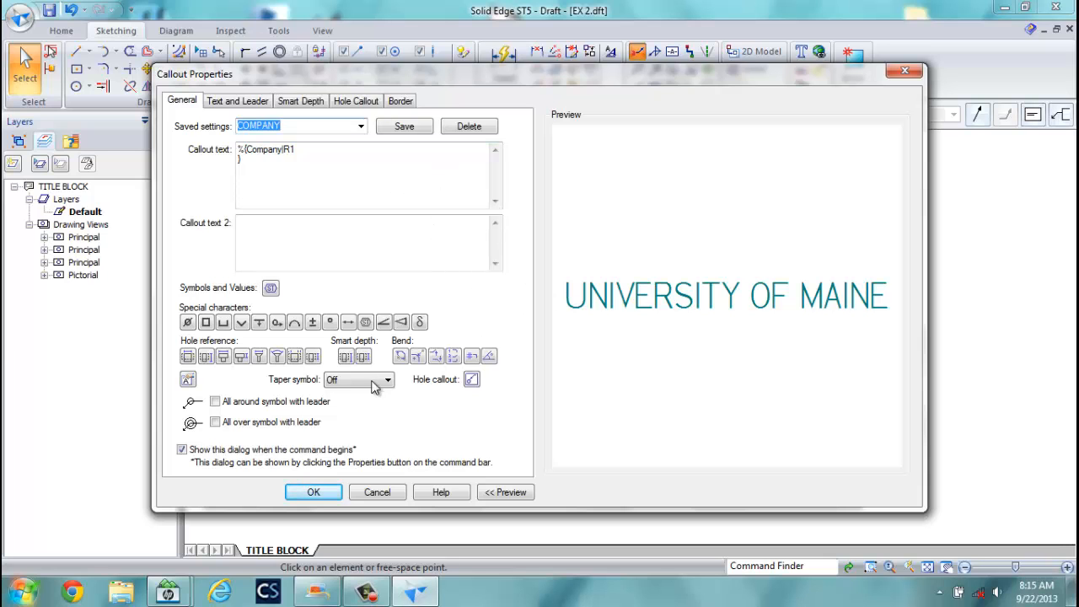
{"action": "left_click", "coordinate": [313, 491]}
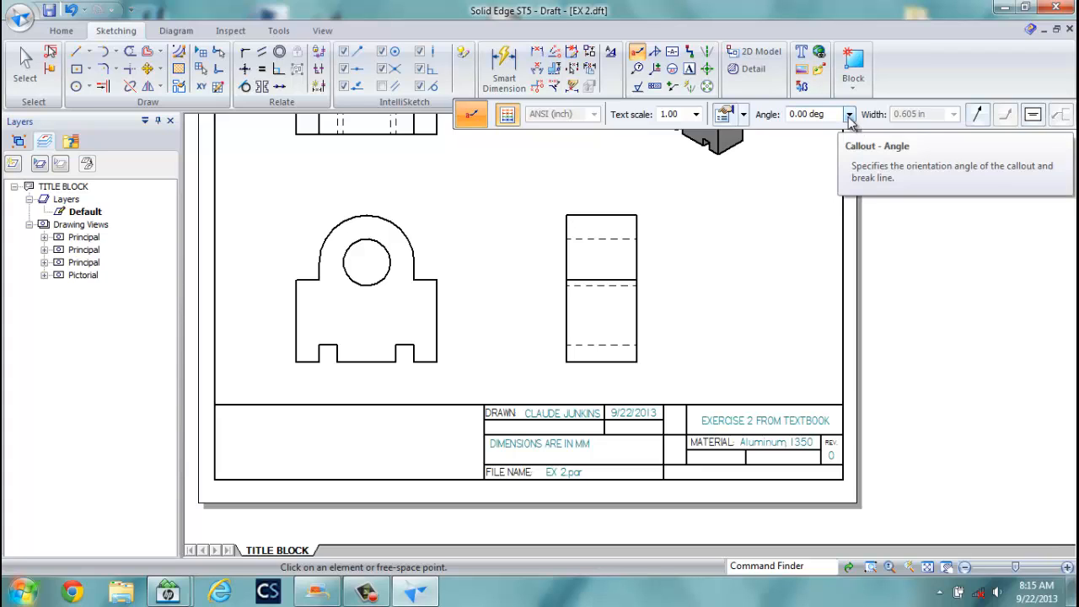
{"action": "left_click", "coordinate": [696, 114]}
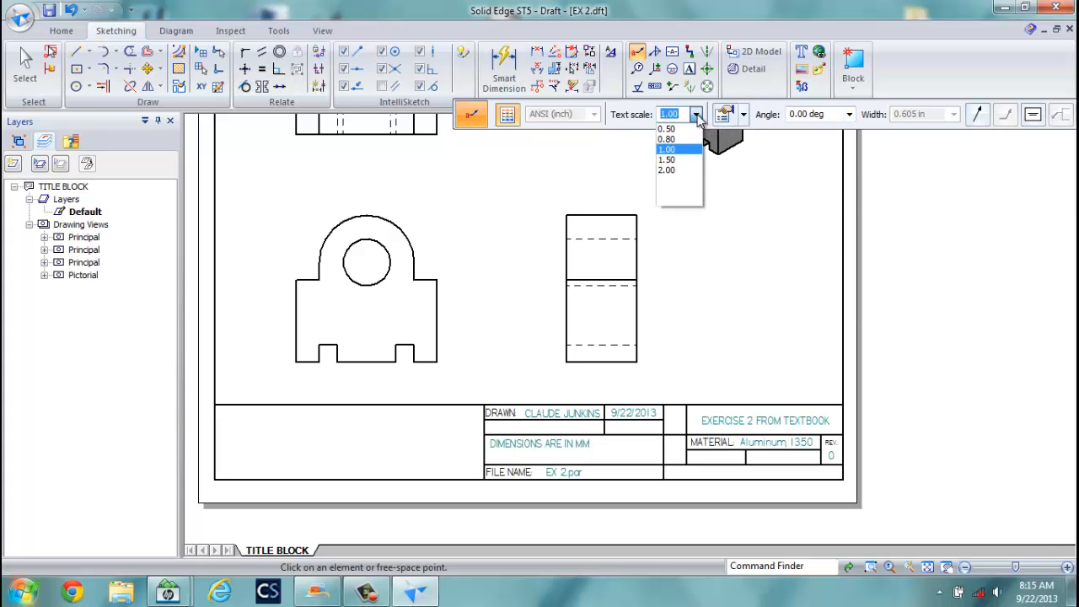
{"action": "left_click", "coordinate": [681, 115]}
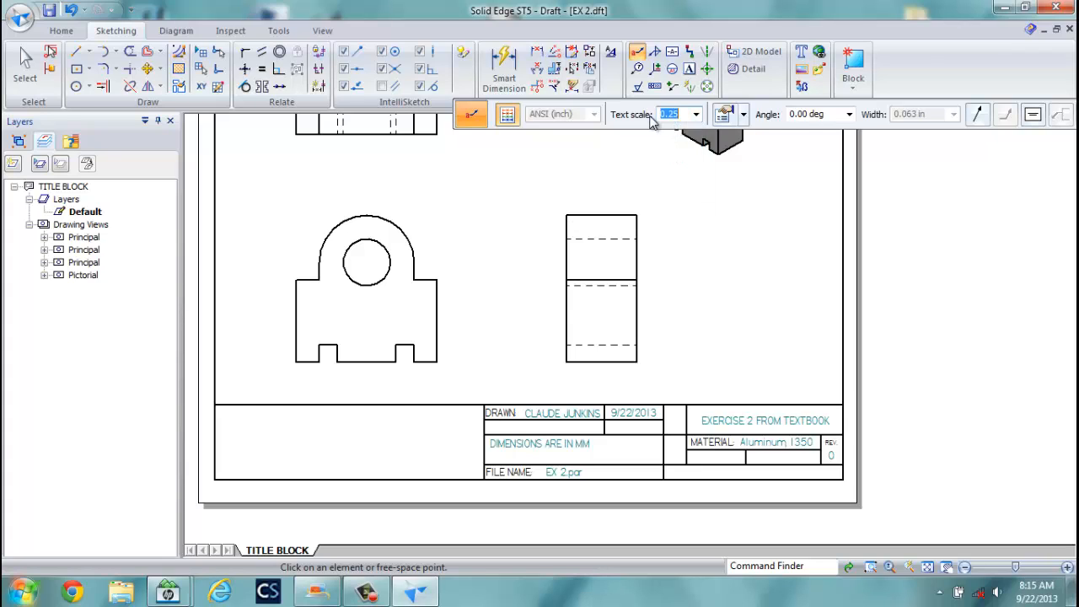
Set the callout text to black Lucida Sans Unicode at font size .25.
{"action": "left_click", "coordinate": [723, 114]}
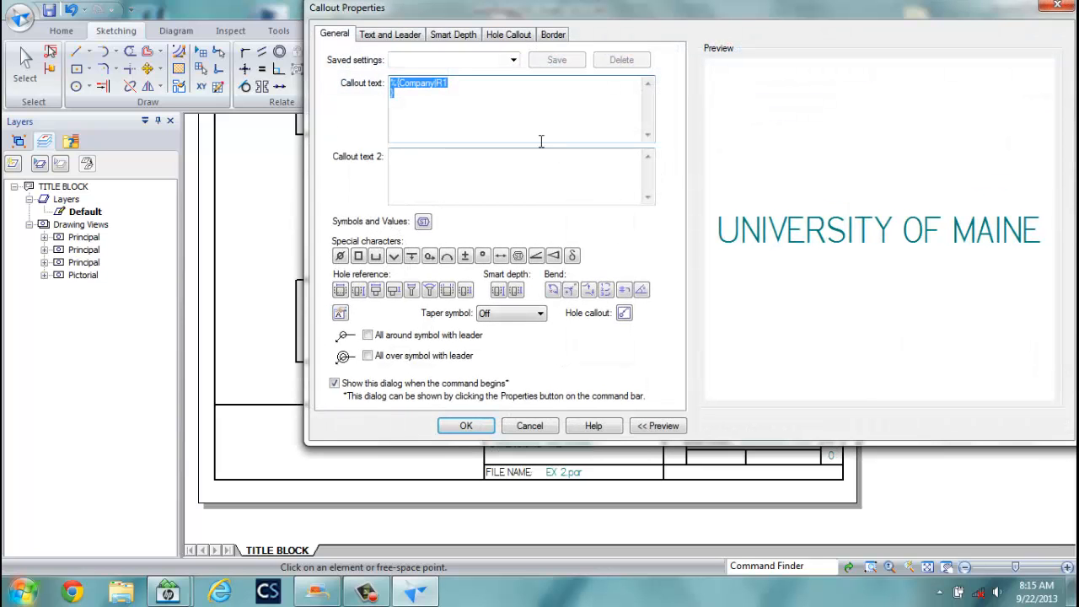
{"action": "left_click", "coordinate": [412, 35]}
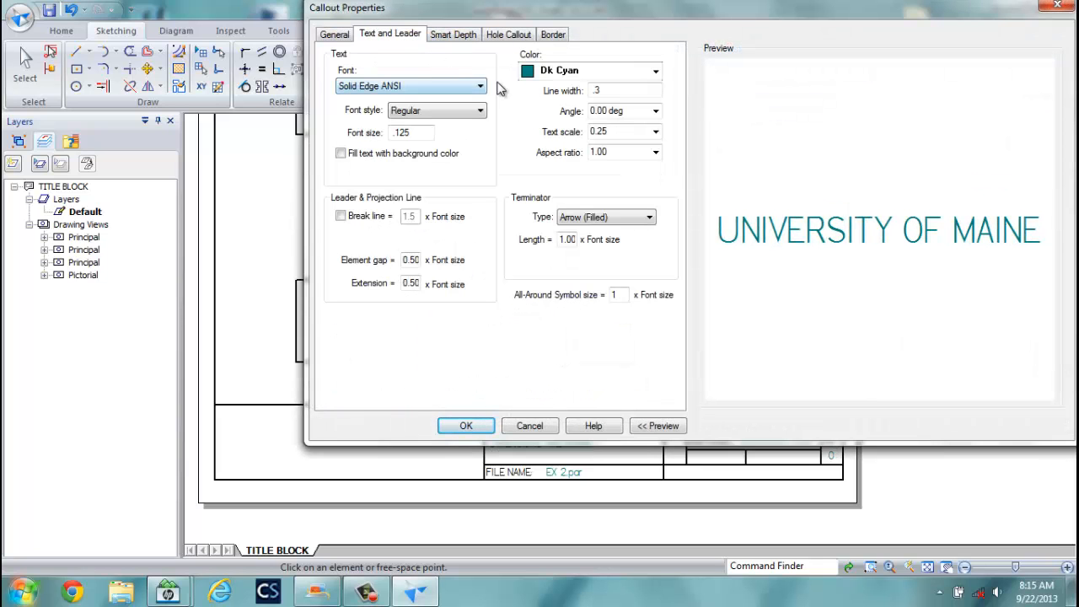
{"action": "left_click", "coordinate": [655, 70]}
{"action": "left_click", "coordinate": [599, 87]}
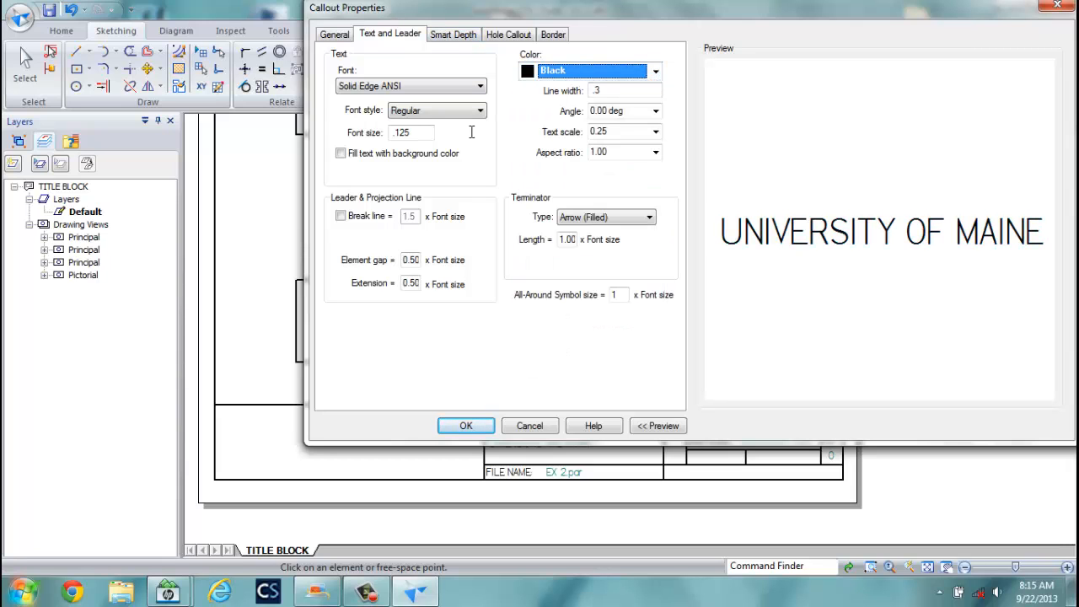
{"action": "left_click", "coordinate": [479, 86]}
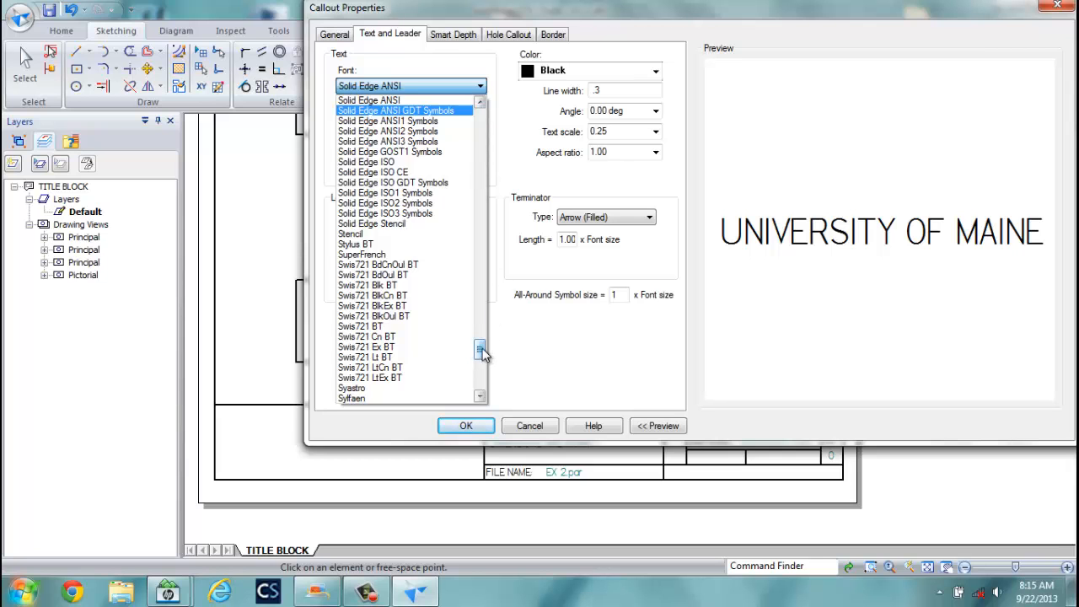
{"action": "left_click_drag", "start_coordinate": [482, 354], "coordinate": [494, 264]}
{"action": "left_click", "coordinate": [416, 251]}
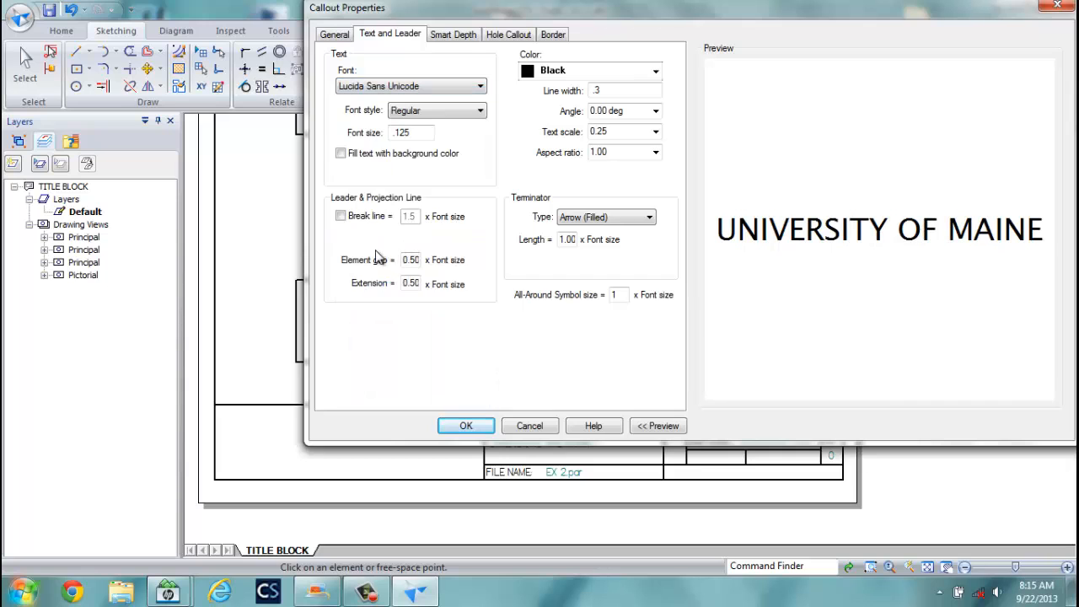
{"action": "left_click_drag", "start_coordinate": [419, 132], "coordinate": [358, 132]}
{"action": "key", "text": "Return"}
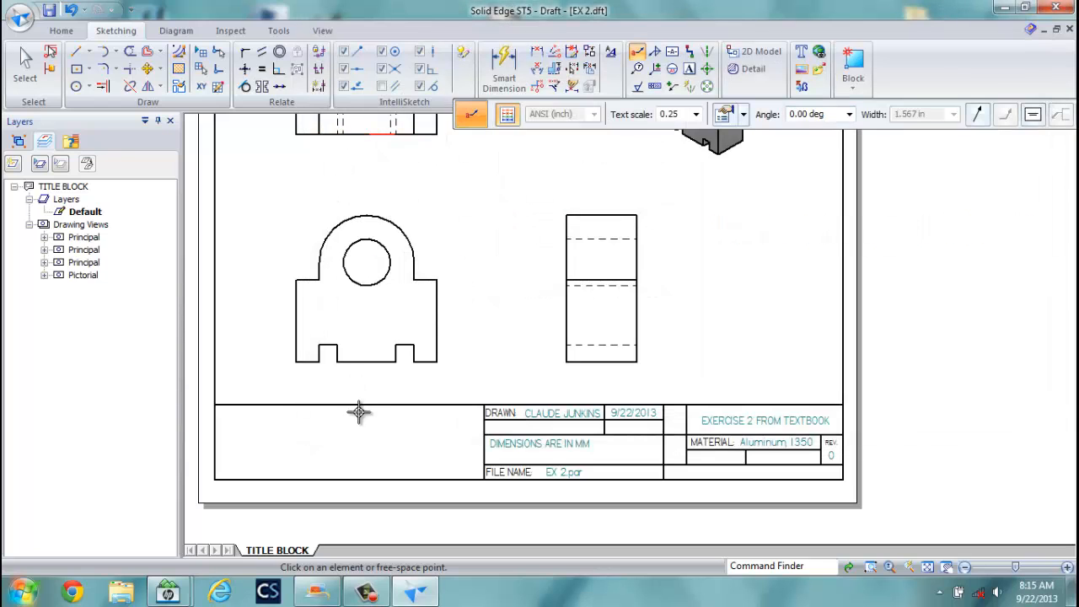
Place UNIVERSITY OF MAINE in the title block, then again at text scale 1.00.
{"action": "left_click", "coordinate": [363, 426]}
{"action": "left_click", "coordinate": [696, 113]}
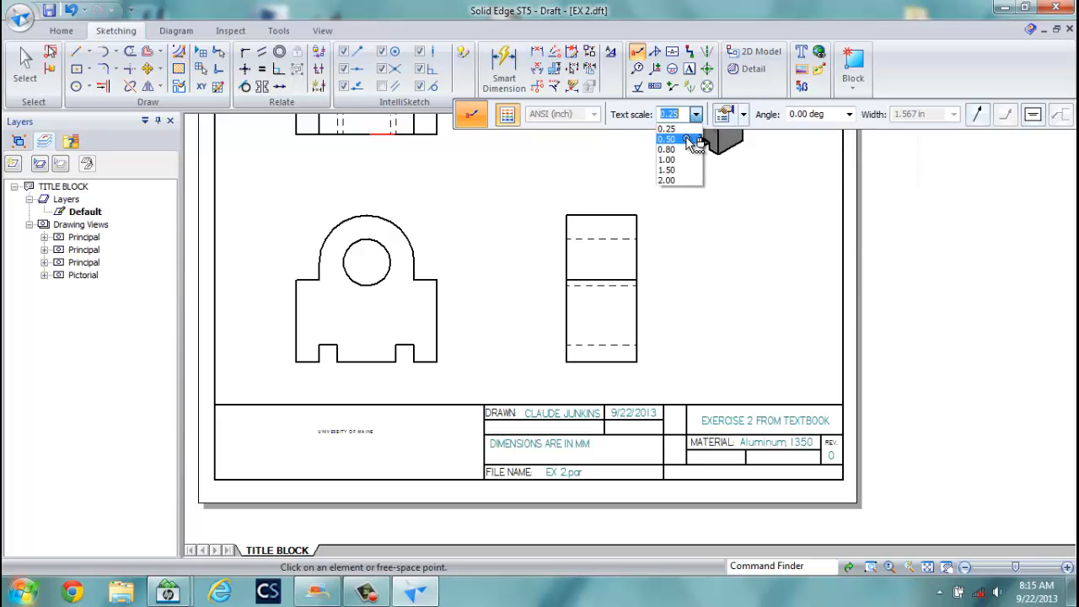
{"action": "left_click", "coordinate": [689, 160]}
{"action": "left_click", "coordinate": [330, 415]}
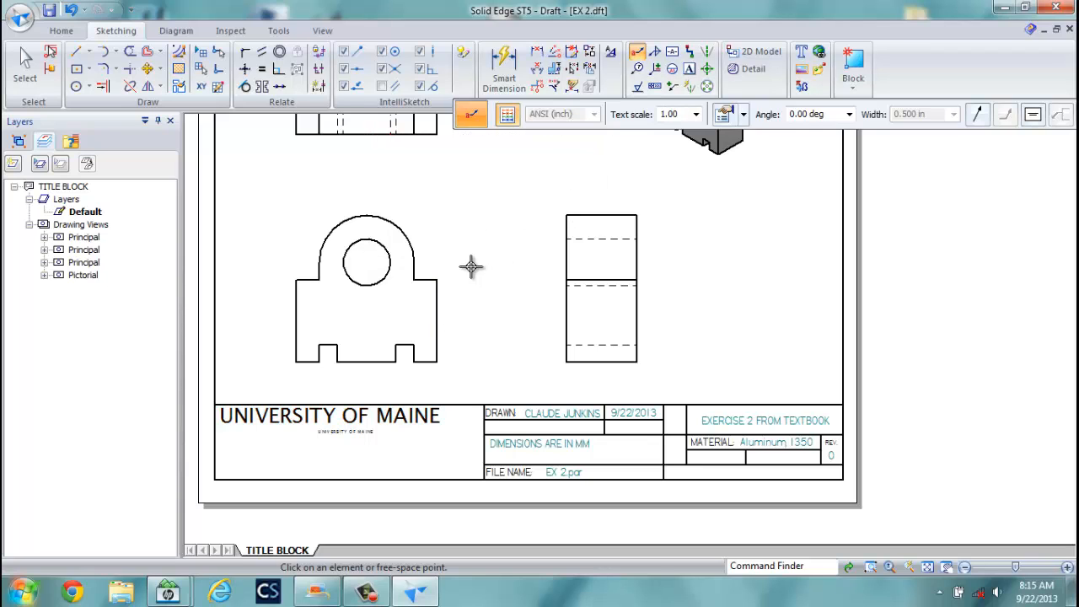
{"action": "key", "text": "Escape"}
Move the large label down into the empty left cell and delete the small copy.
{"action": "left_click", "coordinate": [356, 436]}
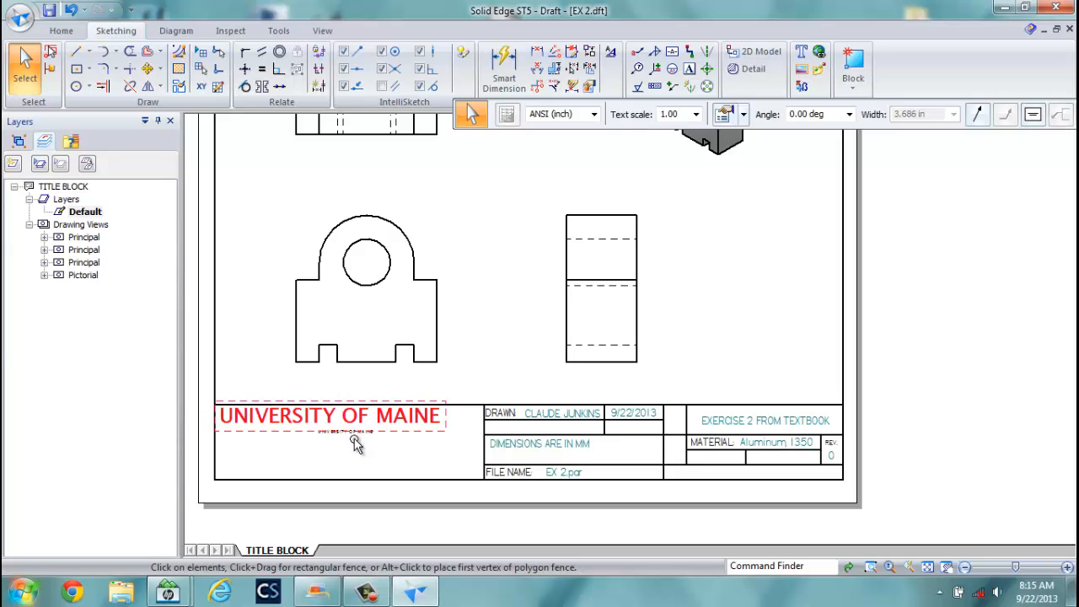
{"action": "left_click_drag", "start_coordinate": [357, 417], "coordinate": [355, 456]}
{"action": "left_click", "coordinate": [346, 432]}
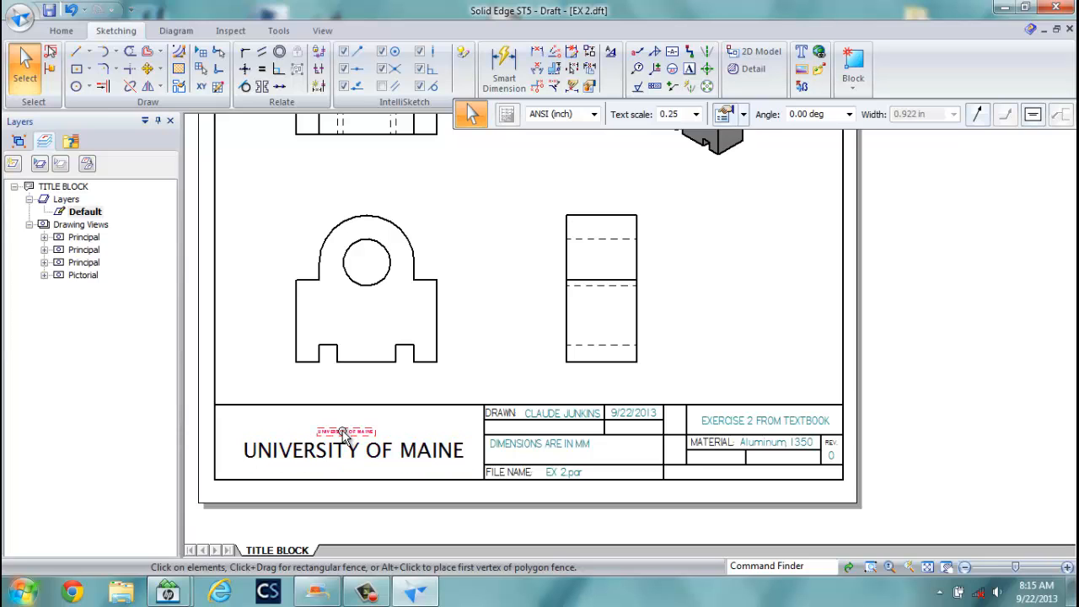
{"action": "key", "text": "Delete"}
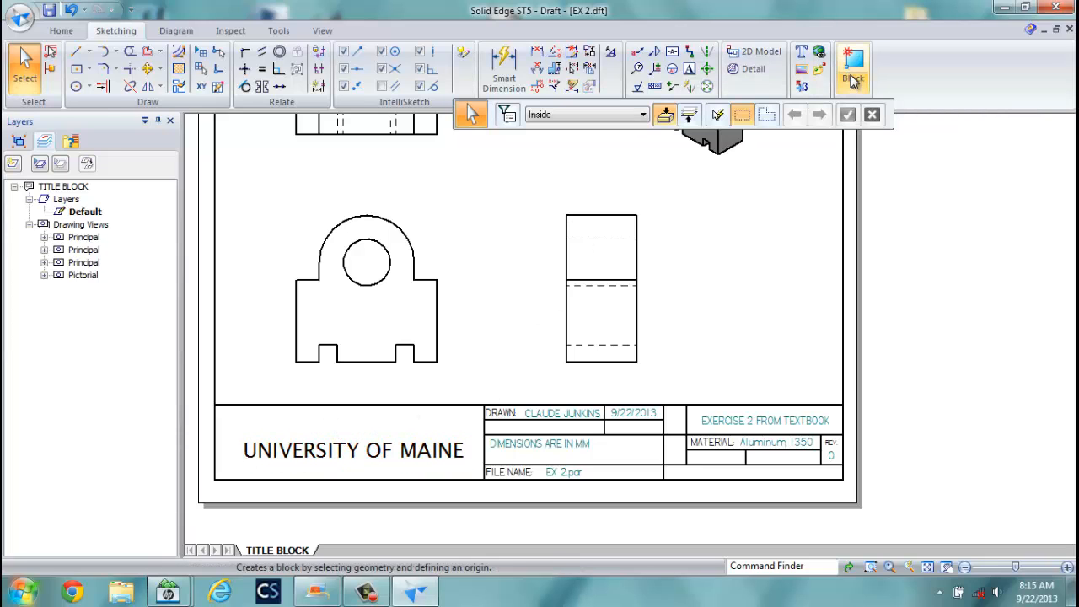
{"action": "left_click", "coordinate": [59, 31]}
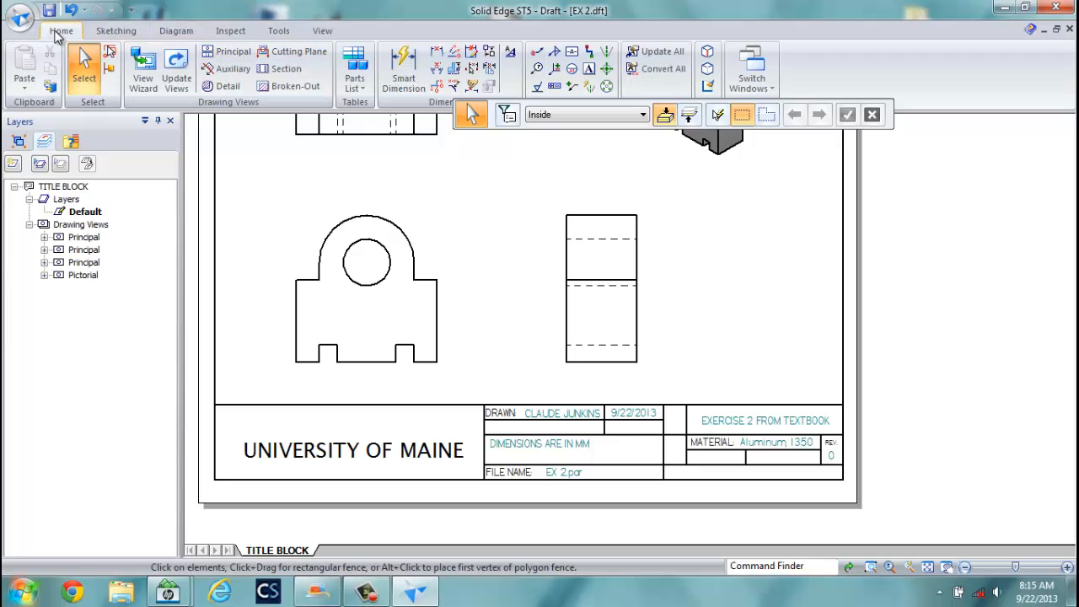
{"action": "left_click", "coordinate": [751, 69]}
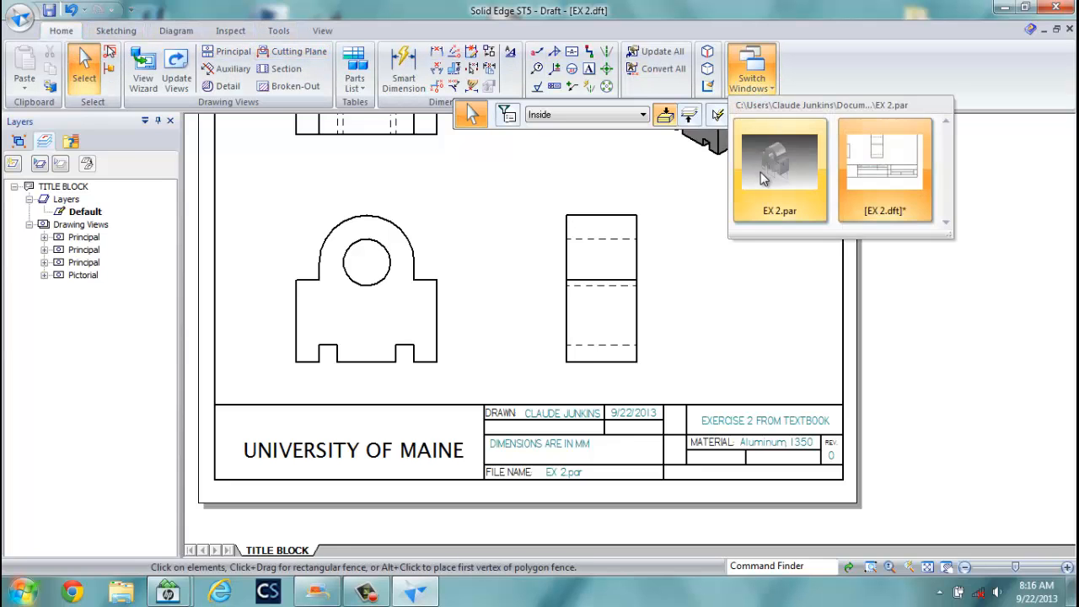
{"action": "left_click", "coordinate": [763, 169]}
{"action": "left_click", "coordinate": [20, 17]}
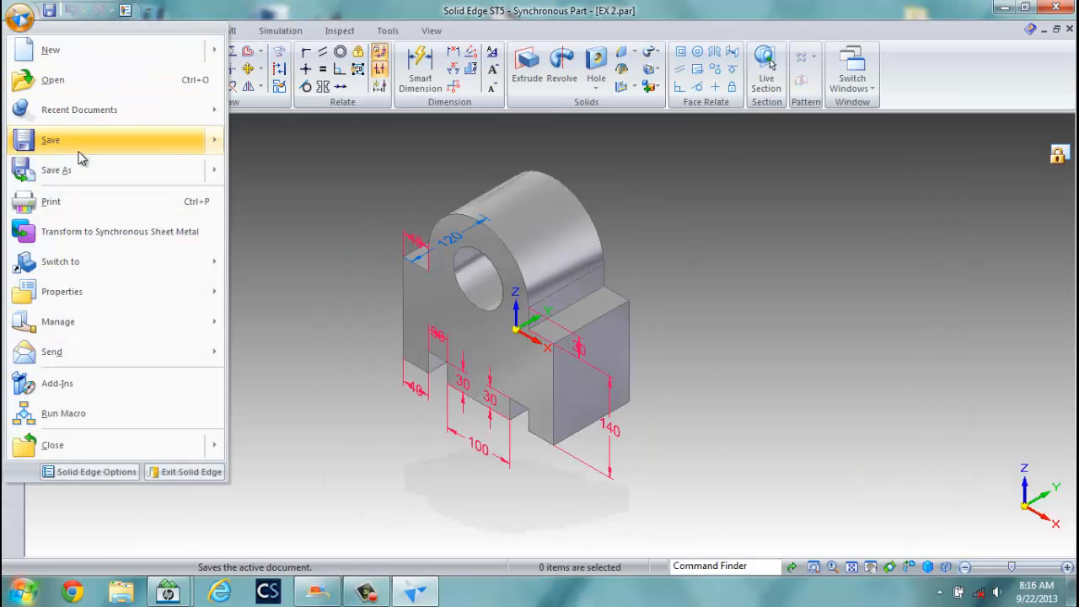
{"action": "mouse_move", "coordinate": [83, 297]}
{"action": "left_click", "coordinate": [292, 117]}
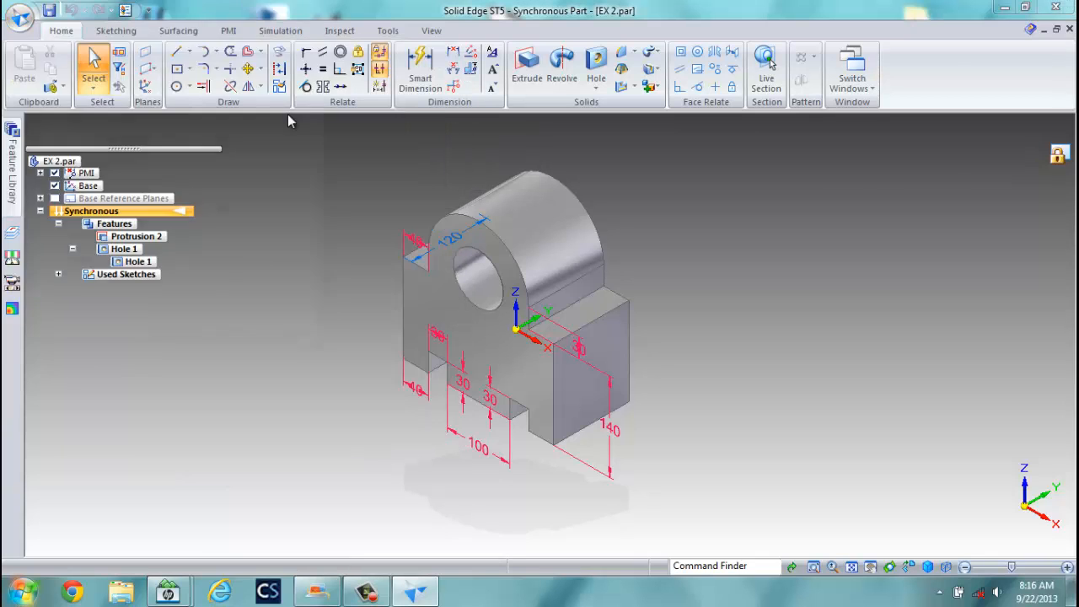
{"action": "left_click", "coordinate": [69, 42]}
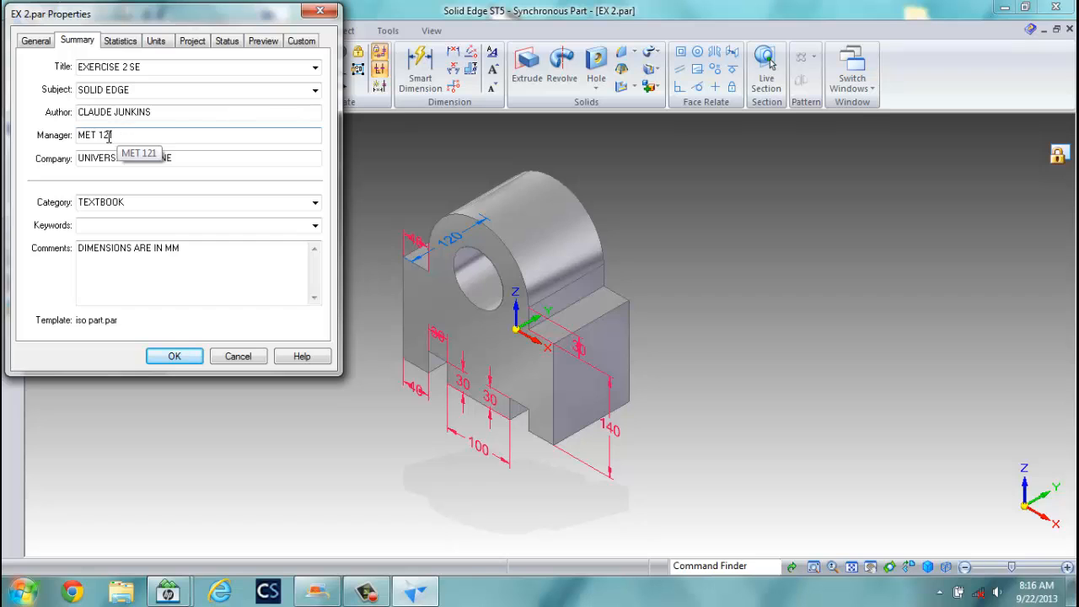
{"action": "left_click", "coordinate": [237, 356]}
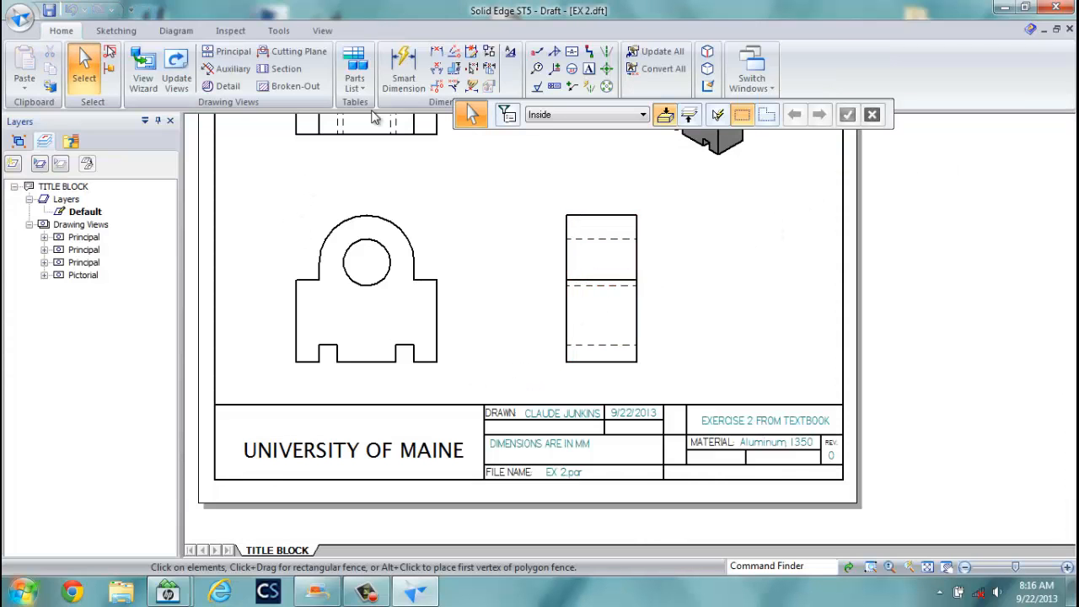
Change the callout text from the Company property to %{MANAGER|R1}.
{"action": "left_click", "coordinate": [537, 51]}
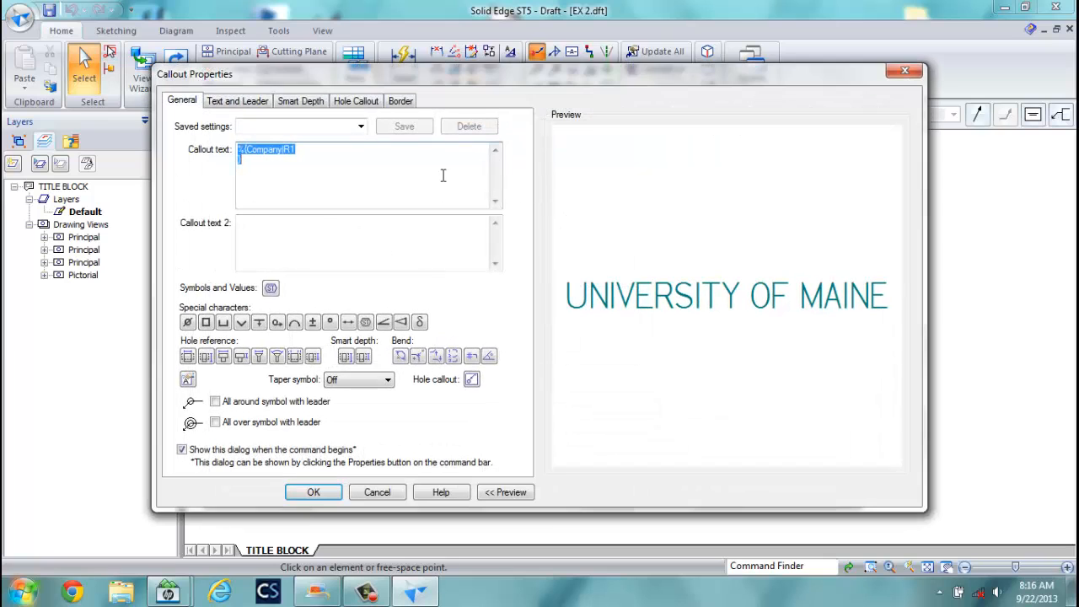
{"action": "left_click", "coordinate": [361, 126]}
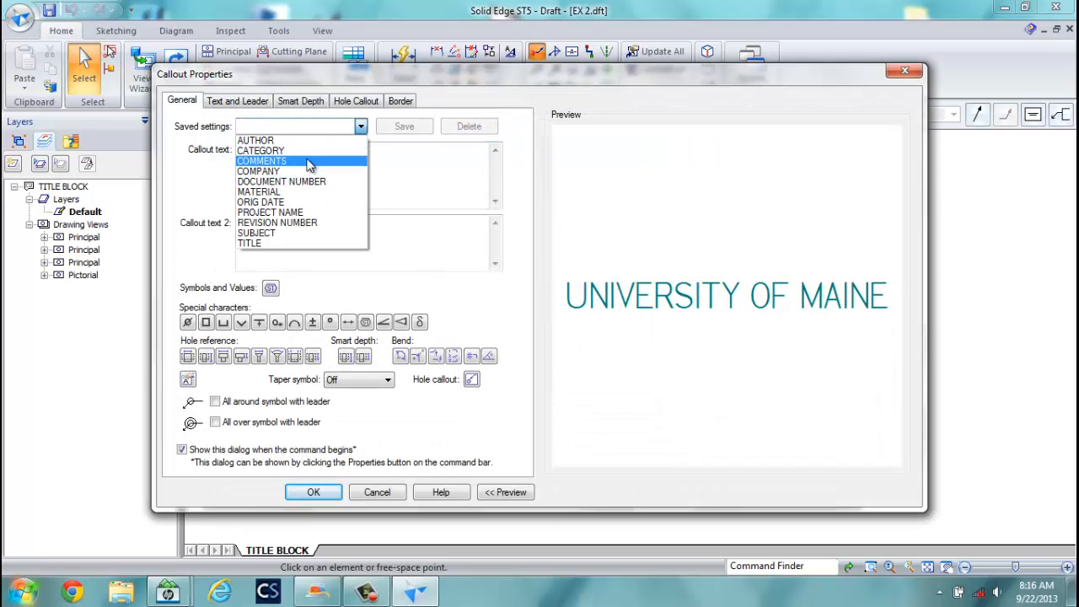
{"action": "left_click", "coordinate": [284, 123]}
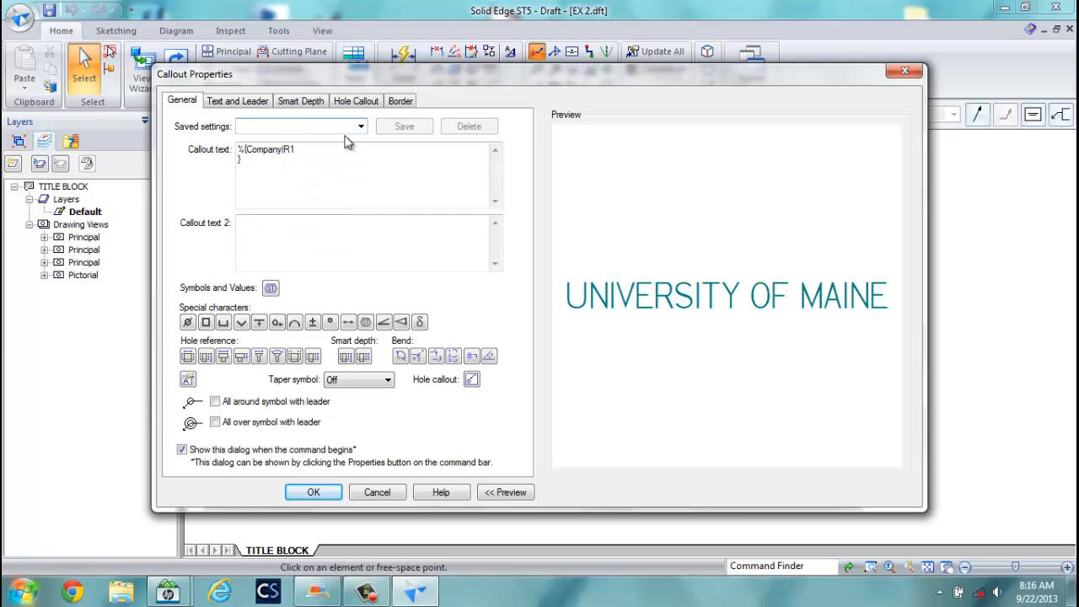
{"action": "type", "text": "MANAGER"}
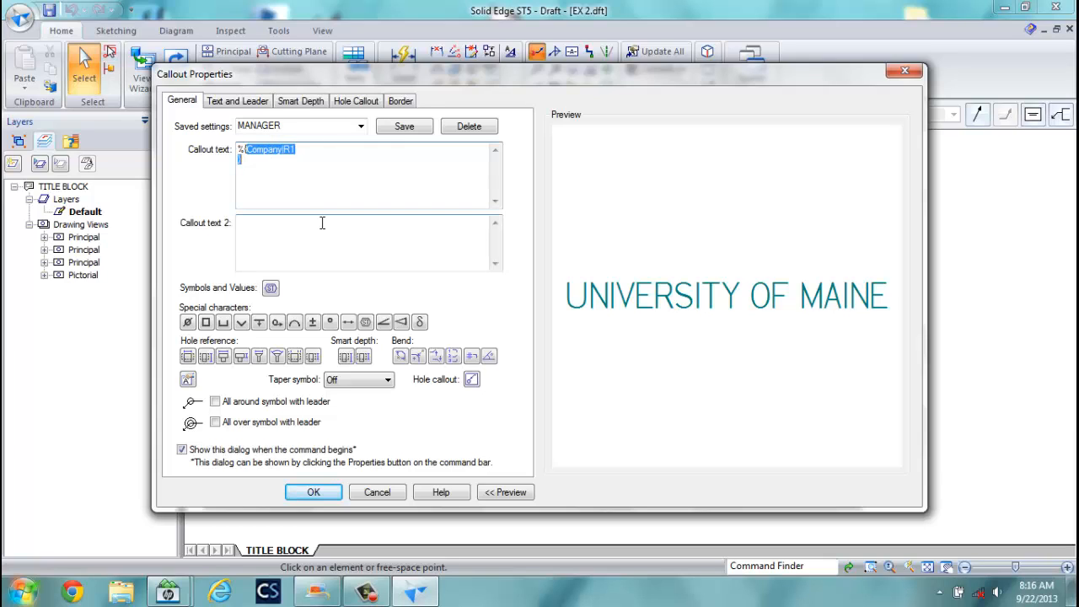
{"action": "left_click", "coordinate": [248, 150]}
{"action": "key", "text": "BackSpace"}
{"action": "key", "text": "BackSpace"}
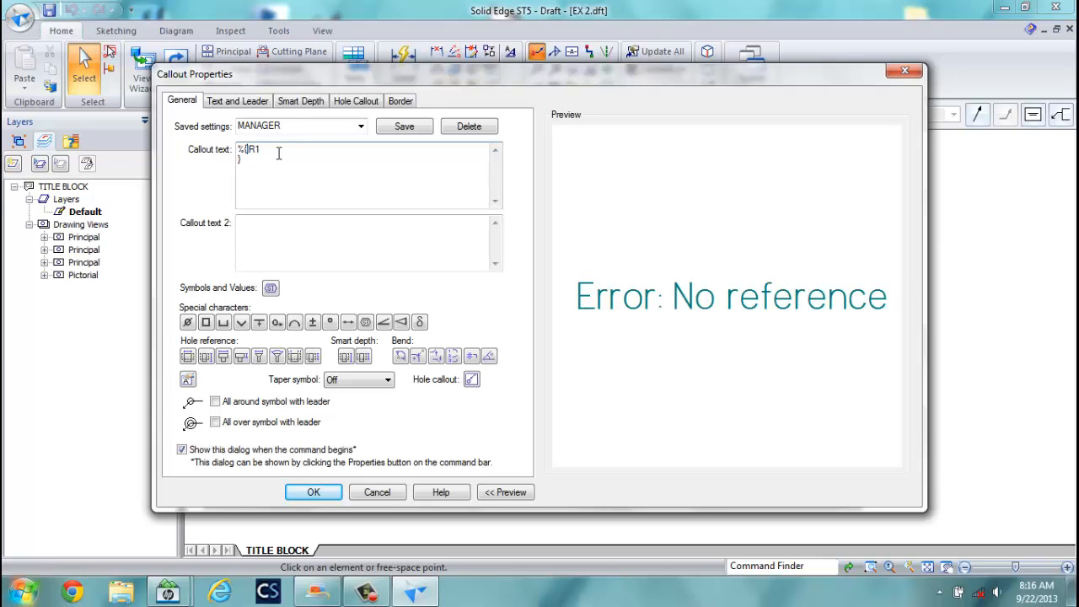
{"action": "type", "text": "MANAGER"}
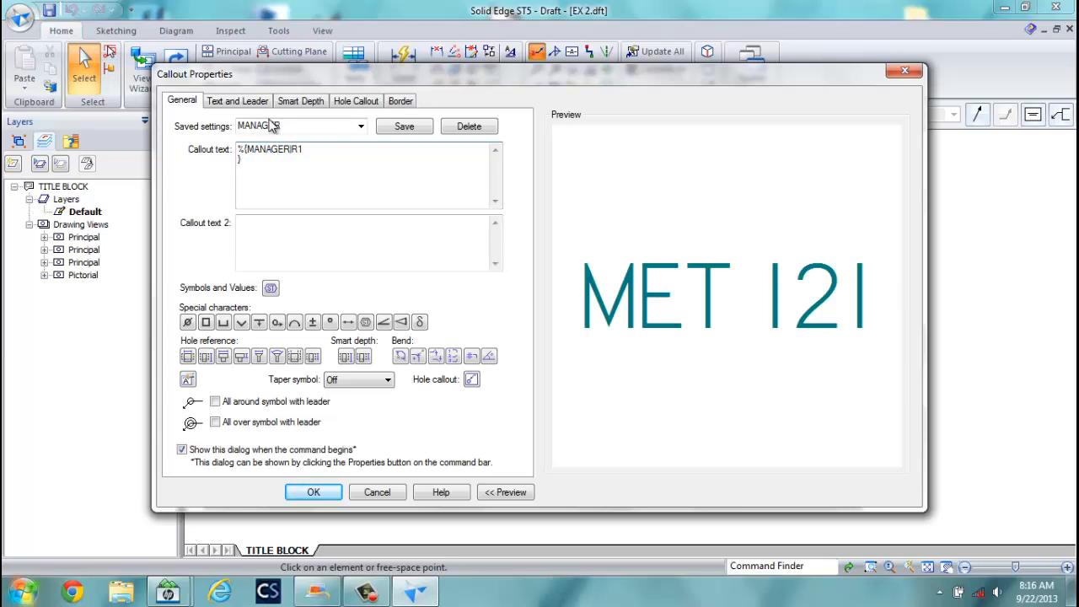
Make the MET 121 callout black Lucida Sans Unicode and place it above UNIVERSITY OF MAINE.
{"action": "left_click", "coordinate": [237, 100]}
{"action": "left_click", "coordinate": [503, 137]}
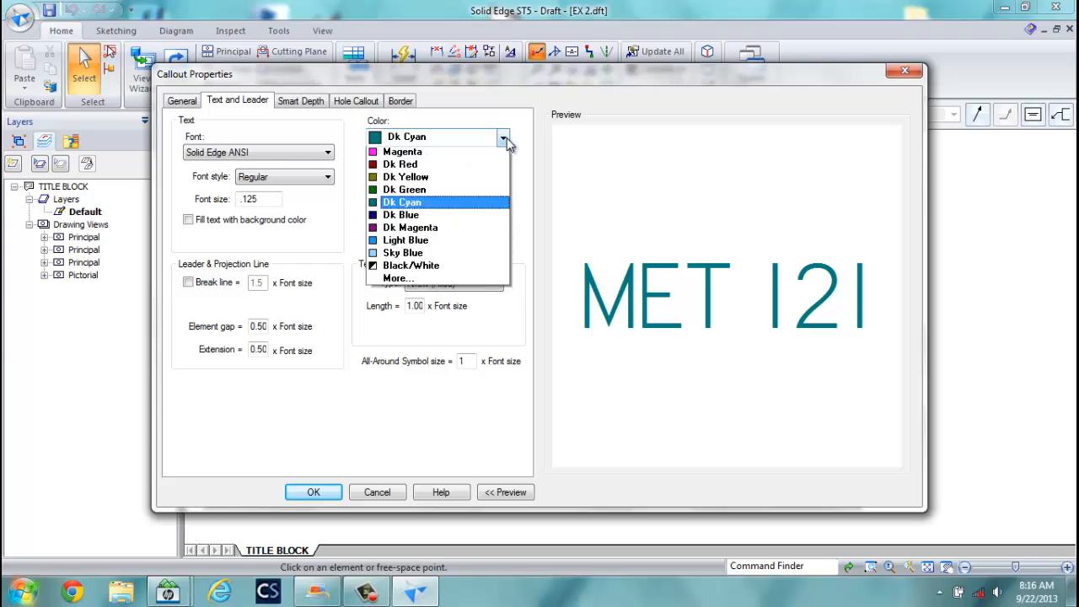
{"action": "left_click", "coordinate": [400, 149]}
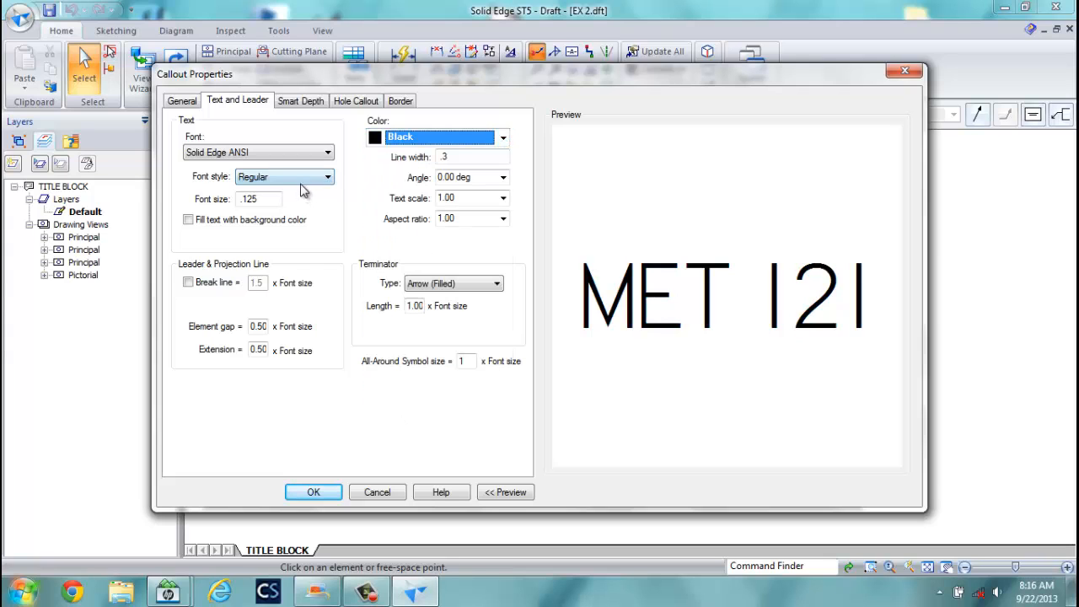
{"action": "left_click_drag", "start_coordinate": [269, 199], "coordinate": [218, 199]}
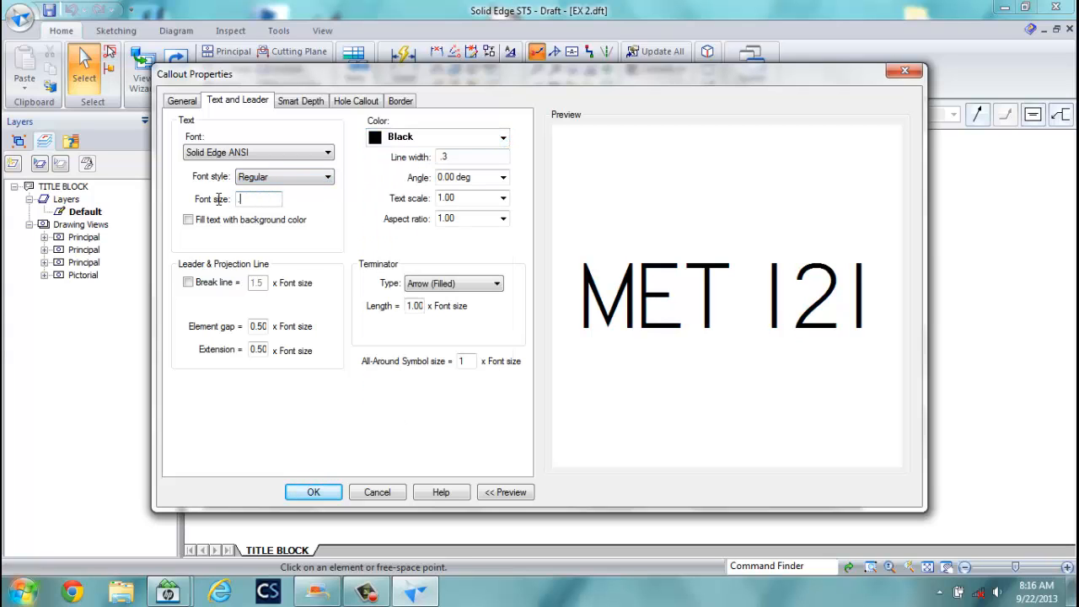
{"action": "left_click", "coordinate": [328, 152]}
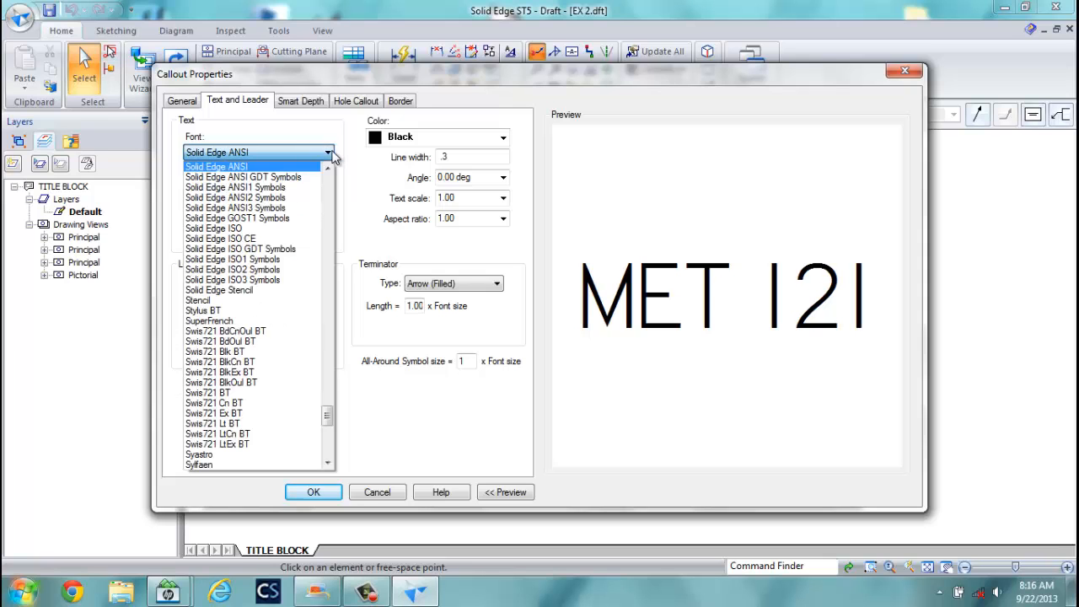
{"action": "left_click_drag", "start_coordinate": [328, 413], "coordinate": [334, 323]}
{"action": "left_click", "coordinate": [255, 282]}
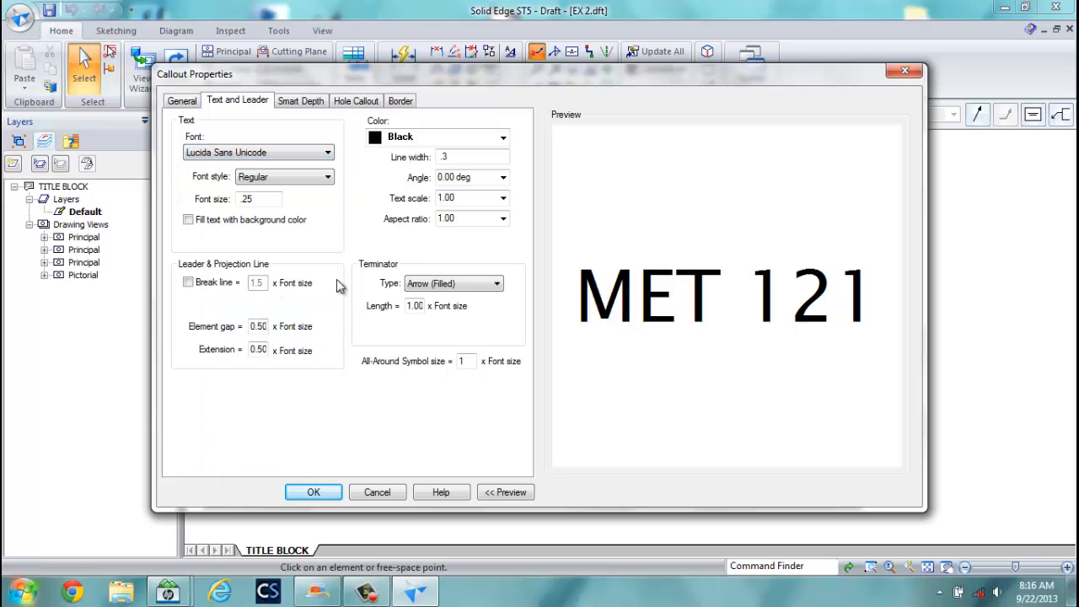
{"action": "left_click", "coordinate": [314, 494]}
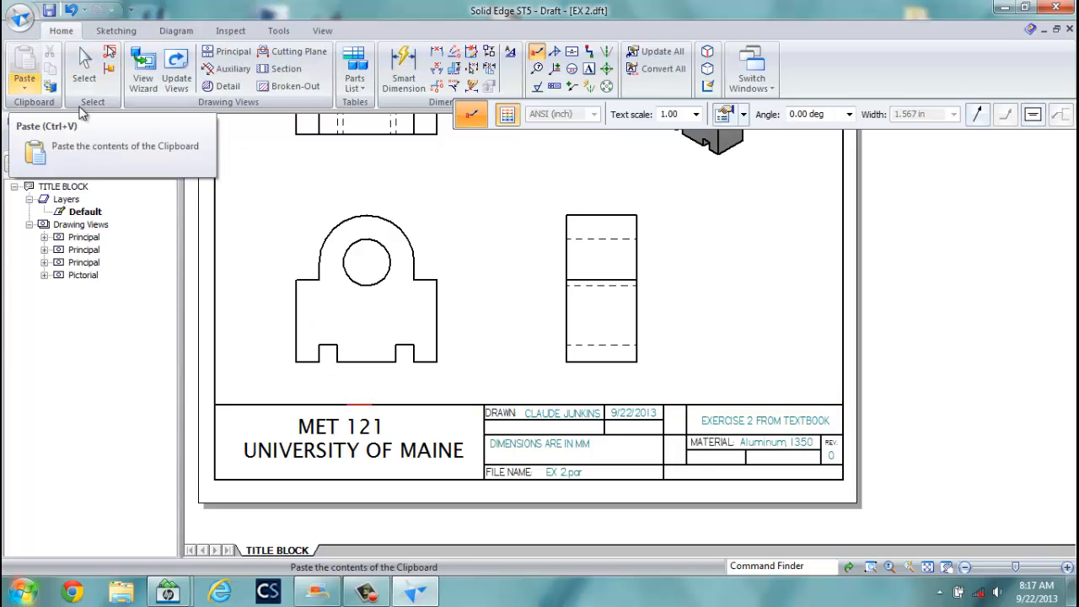
Shift MET 121 slightly up and right, then zoom out to show the whole sheet.
{"action": "left_click", "coordinate": [82, 57]}
{"action": "left_click", "coordinate": [109, 34]}
{"action": "left_click", "coordinate": [26, 64]}
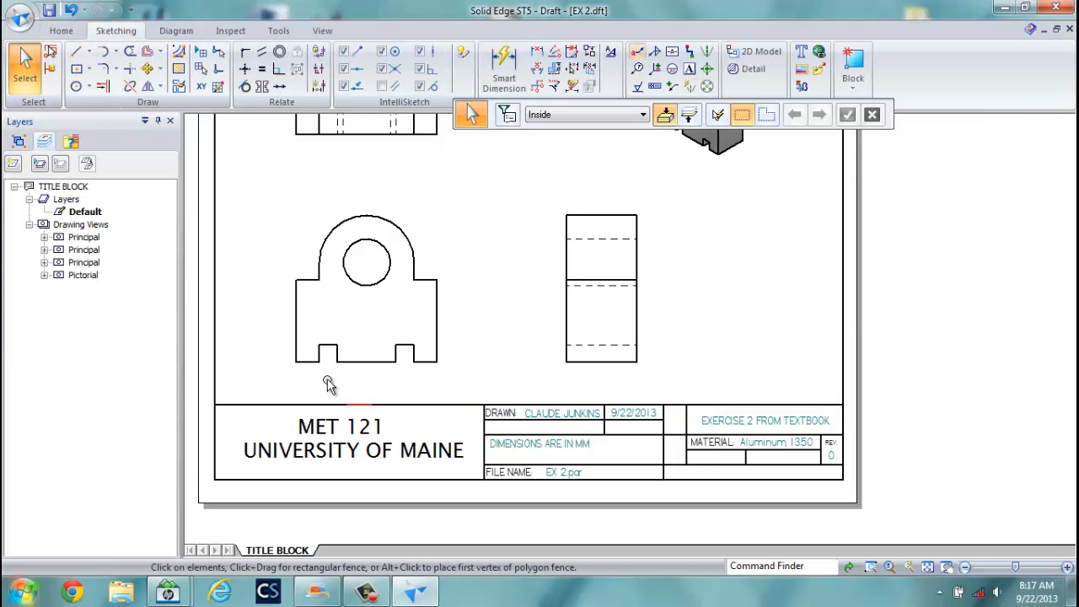
{"action": "left_click", "coordinate": [331, 431]}
{"action": "left_click_drag", "start_coordinate": [330, 432], "coordinate": [342, 425]}
{"action": "left_click", "coordinate": [272, 352]}
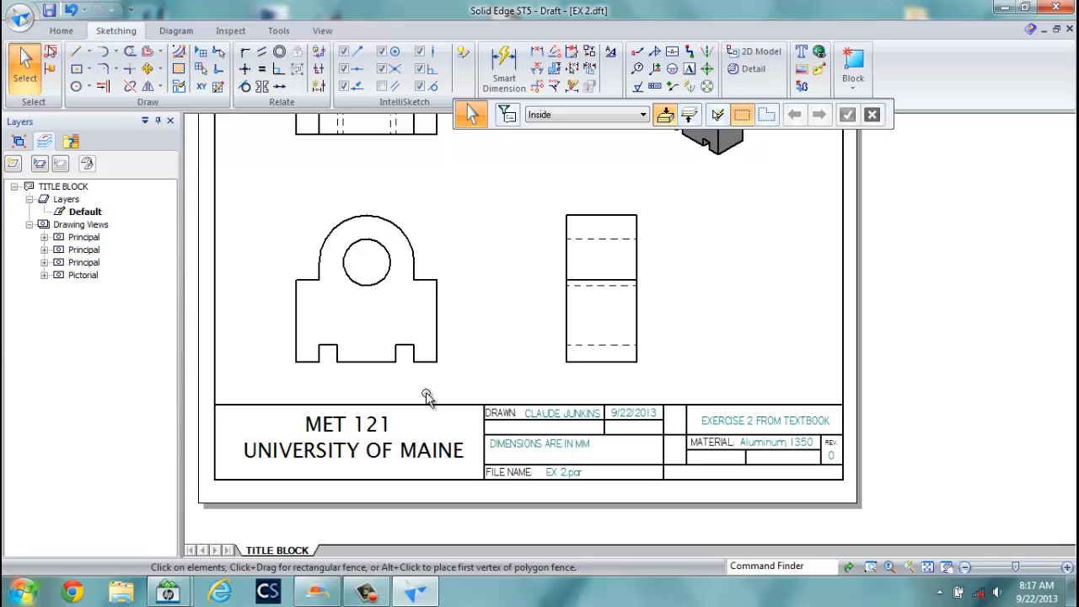
{"action": "scroll", "coordinate": [505, 274], "scroll_direction": "down", "scroll_amount": 3}
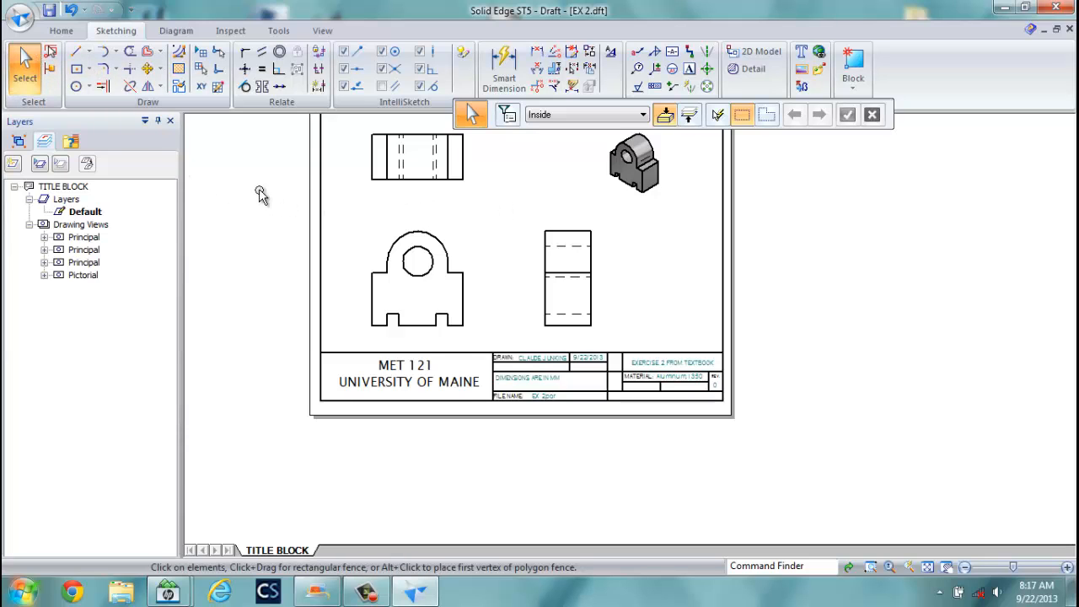
{"action": "mouse_move", "coordinate": [261, 193]}
{"action": "middle_mouse_down"}
{"action": "mouse_move", "coordinate": [287, 264]}
{"action": "mouse_move", "coordinate": [306, 278]}
{"action": "middle_mouse_up"}
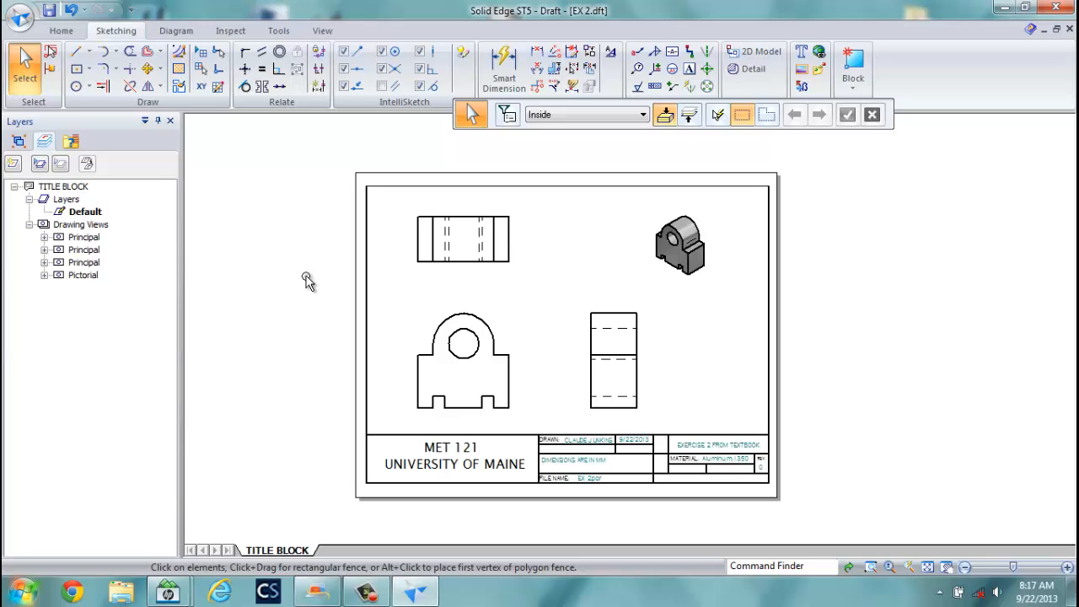
Save a copy of the drawing as TEMPLATE.dft in the MET121A DRAFT folder.
{"action": "left_click", "coordinate": [20, 17]}
{"action": "left_click", "coordinate": [55, 171]}
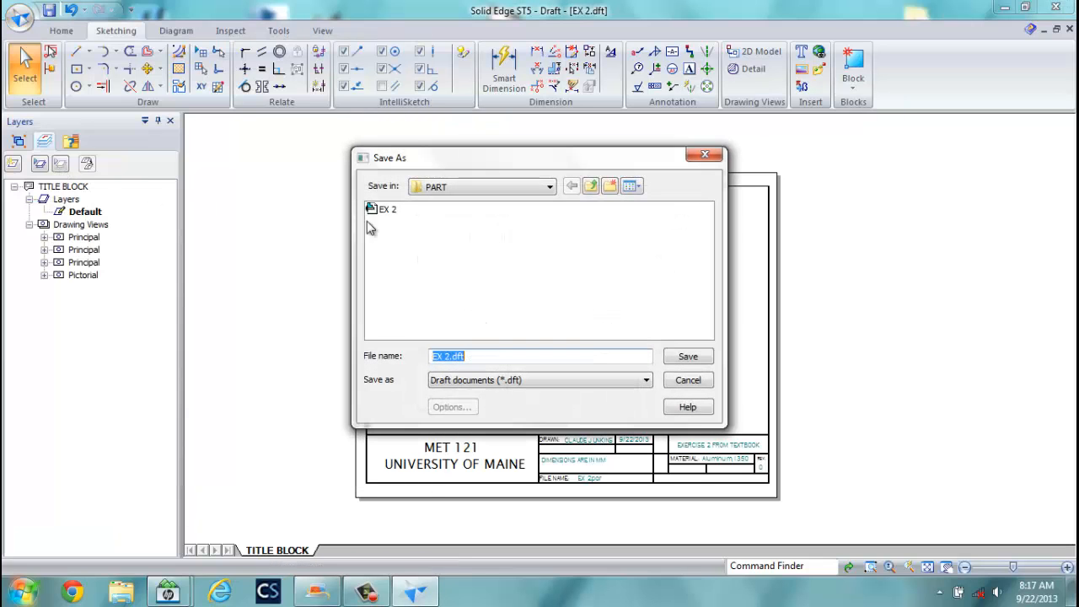
{"action": "left_click", "coordinate": [590, 186]}
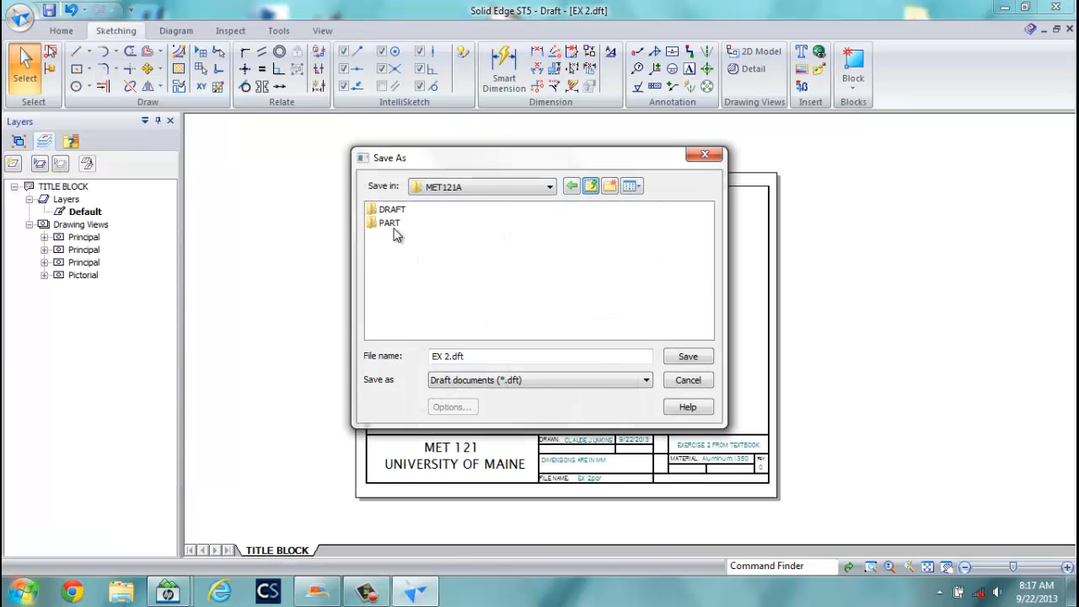
{"action": "double_click", "coordinate": [389, 211]}
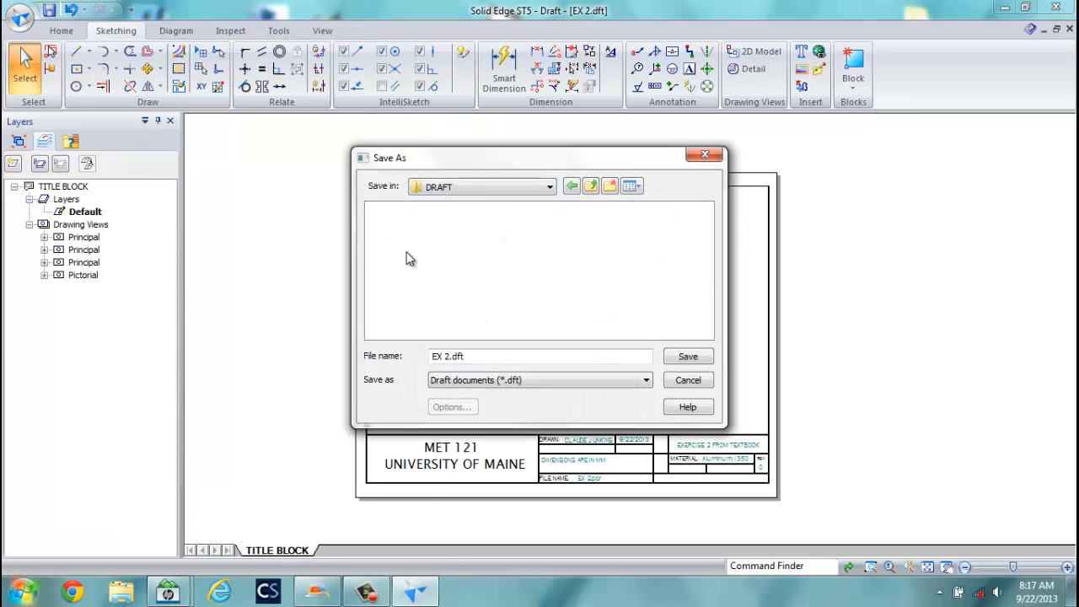
{"action": "left_click", "coordinate": [447, 356]}
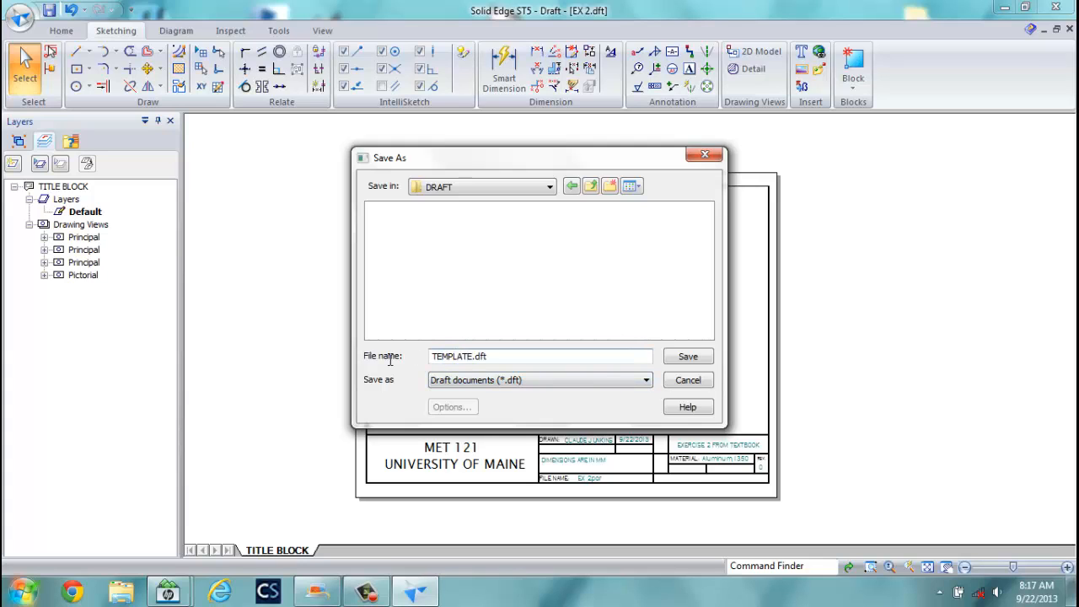
{"action": "left_click", "coordinate": [688, 357]}
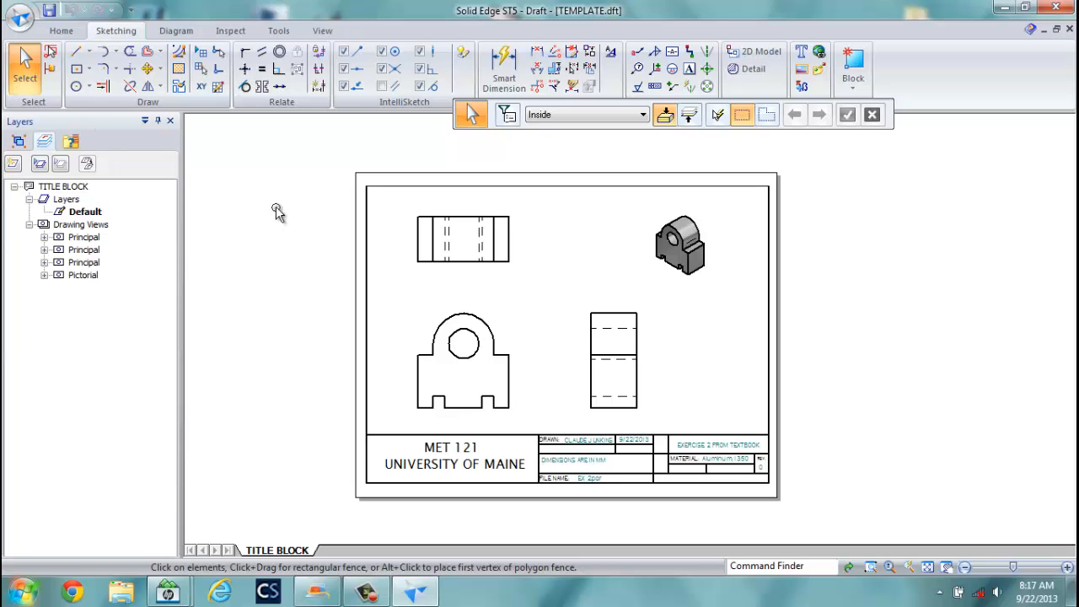
Delete all four drawing views, leaving only the border and title block.
{"action": "left_click_drag", "start_coordinate": [299, 200], "coordinate": [900, 428]}
{"action": "key", "text": "Delete"}
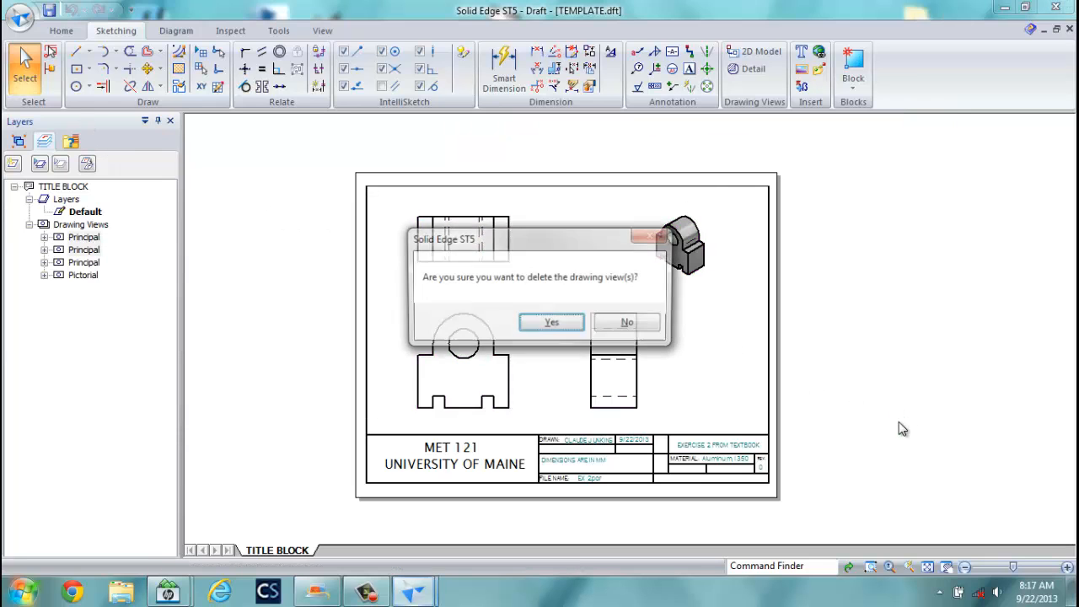
{"action": "left_click", "coordinate": [568, 327]}
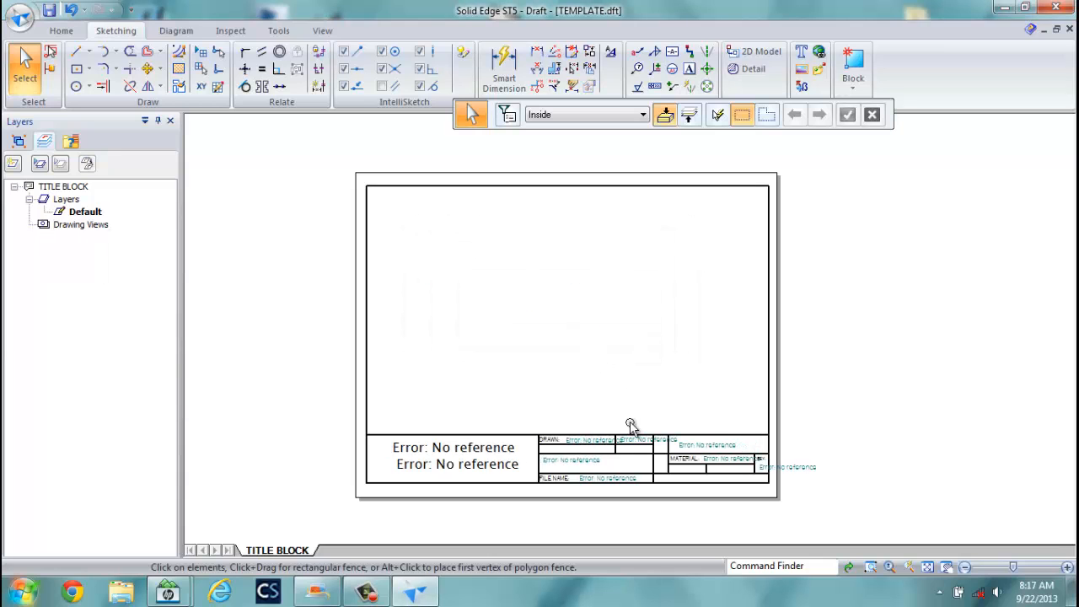
Save the emptied drawing, then save it under the new name EX 2.dft.
{"action": "left_click", "coordinate": [20, 17]}
{"action": "left_click", "coordinate": [56, 150]}
{"action": "left_click", "coordinate": [20, 17]}
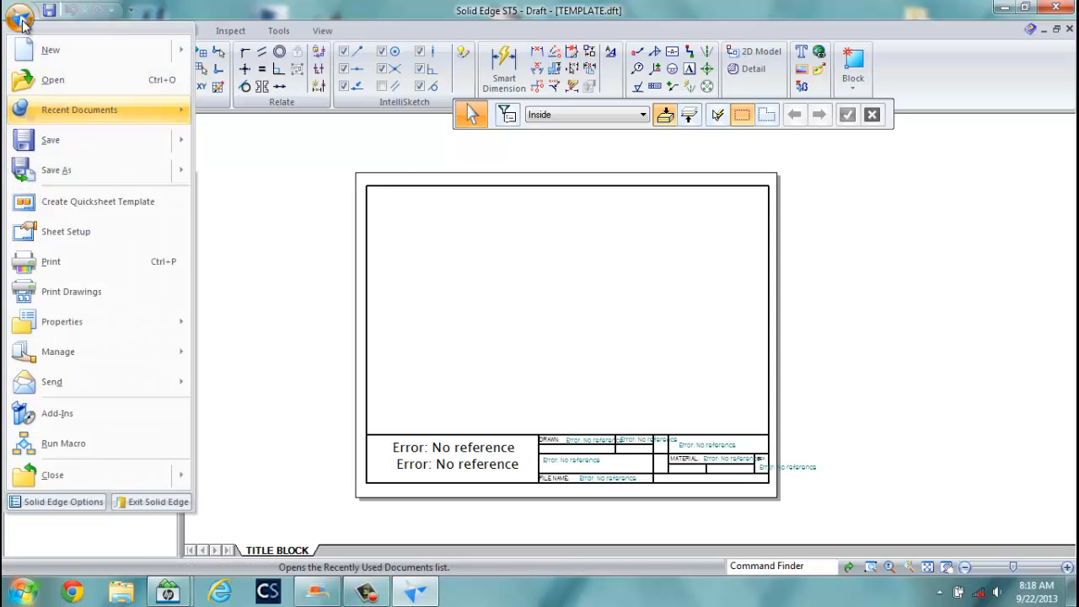
{"action": "left_click", "coordinate": [59, 170]}
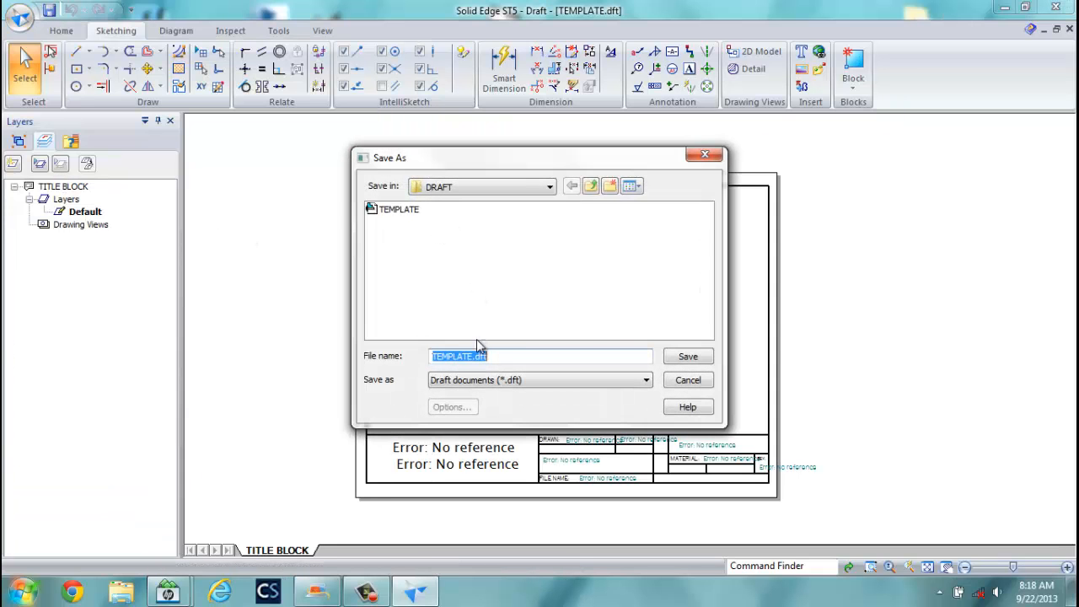
{"action": "left_click_drag", "start_coordinate": [472, 356], "coordinate": [404, 364]}
{"action": "type", "text": "EX 2"}
{"action": "left_click", "coordinate": [697, 356]}
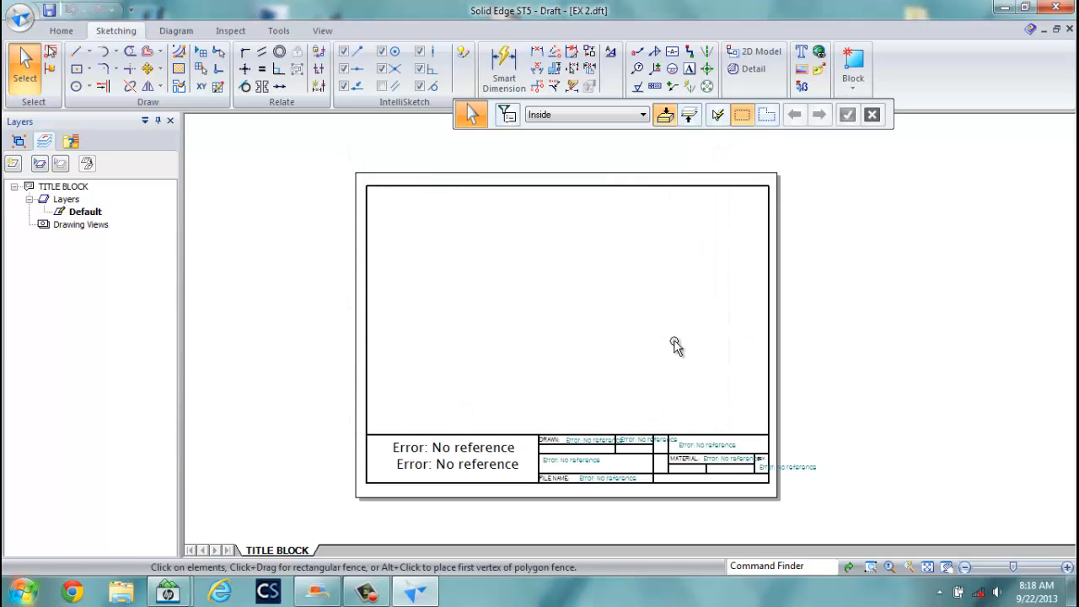
Start the View Wizard with the EX 2 part from the MET121A folder, keeping default options.
{"action": "left_click", "coordinate": [62, 30]}
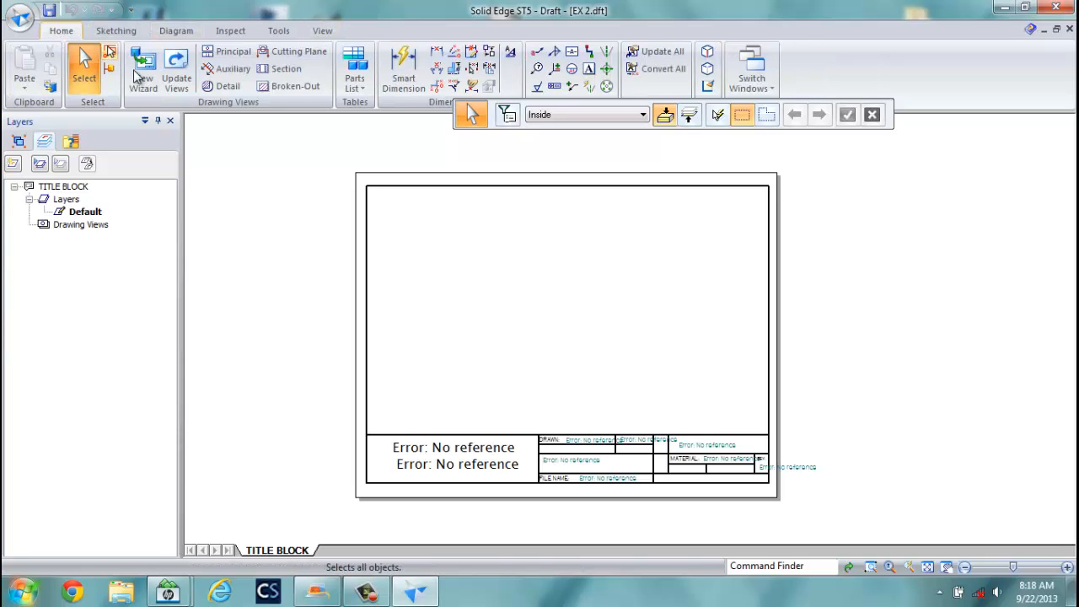
{"action": "left_click", "coordinate": [138, 72]}
{"action": "left_click", "coordinate": [586, 161]}
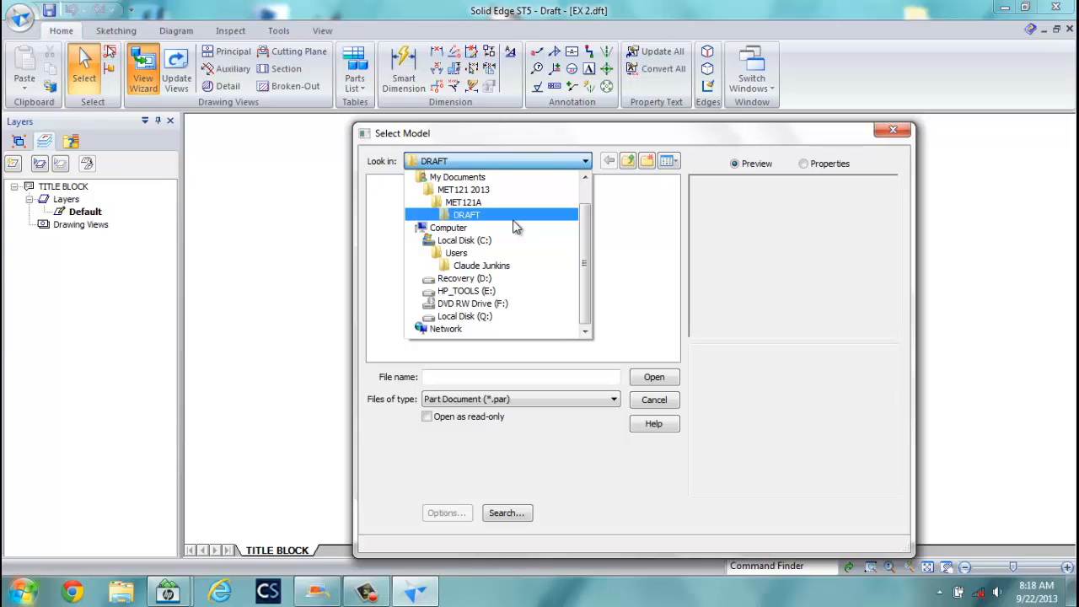
{"action": "left_click", "coordinate": [461, 202]}
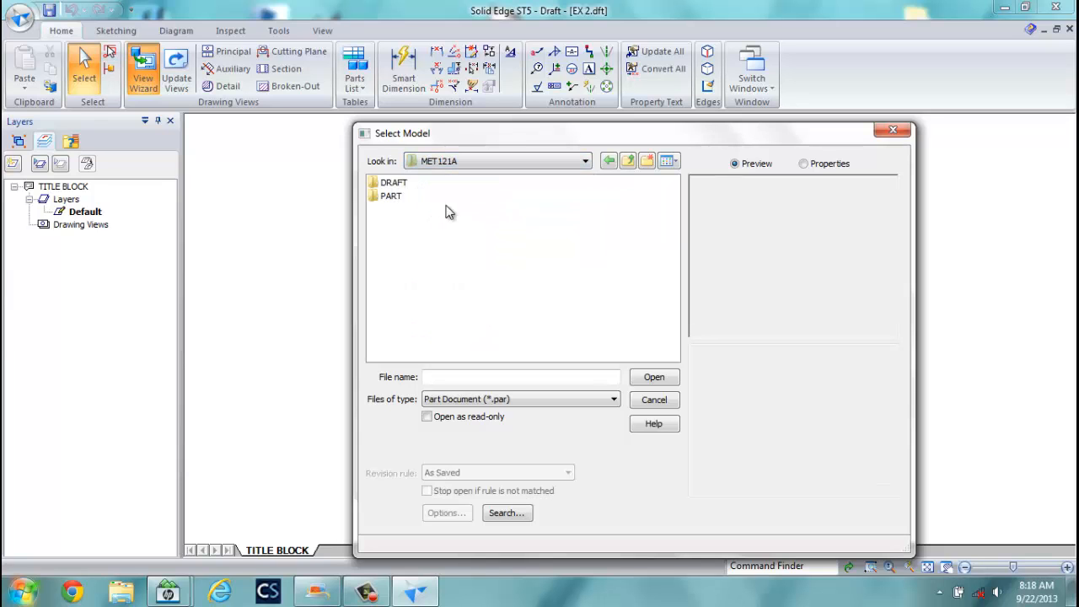
{"action": "double_click", "coordinate": [386, 183]}
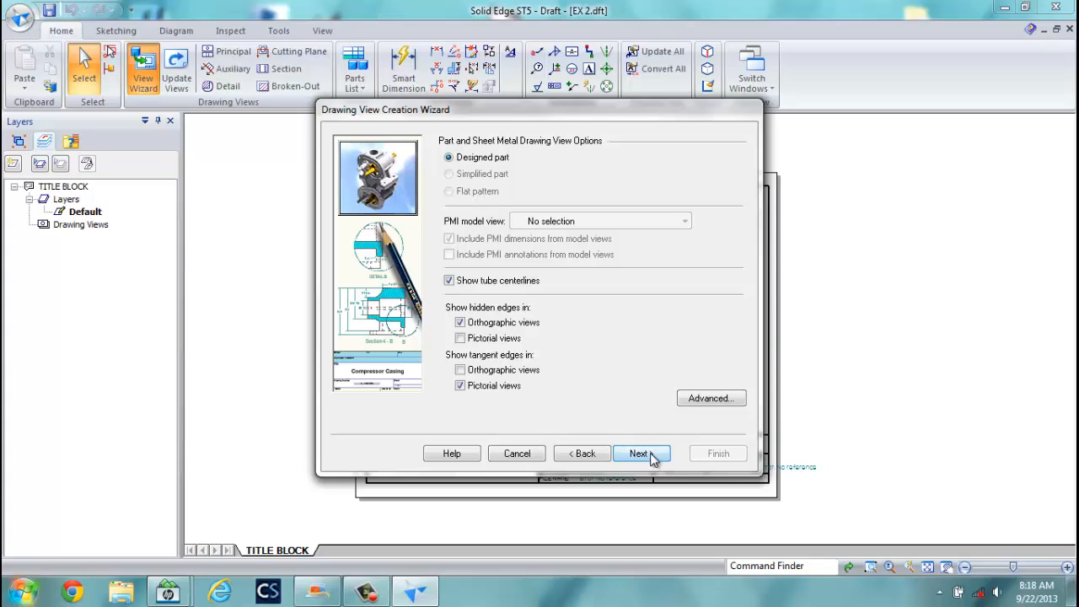
{"action": "left_click", "coordinate": [641, 453]}
Lay out front, top, right and isometric views and place them at 1:4 scale.
{"action": "left_click", "coordinate": [634, 453]}
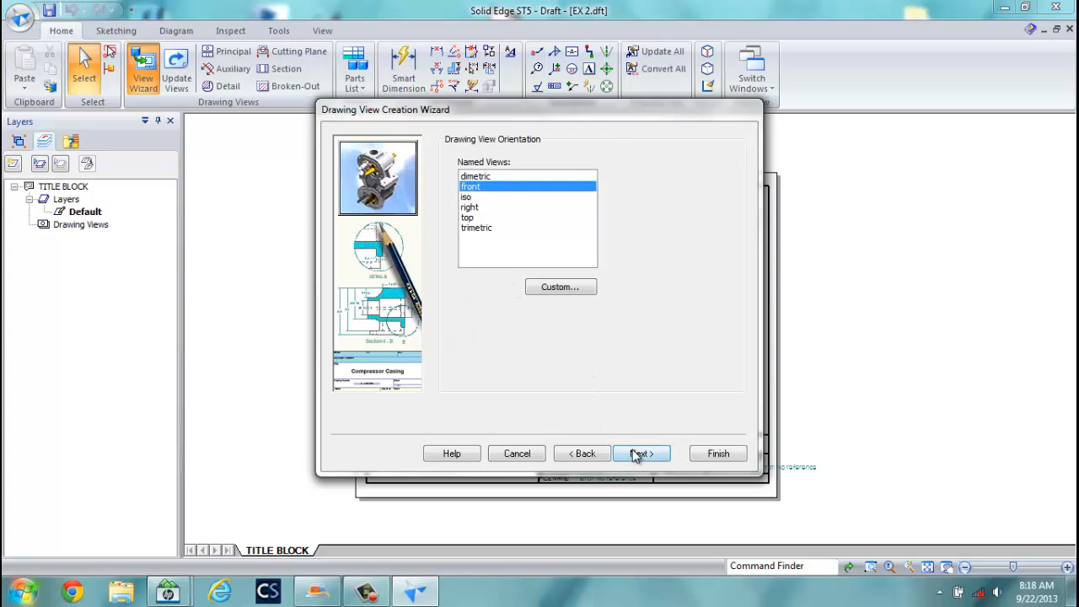
{"action": "left_click", "coordinate": [593, 206]}
{"action": "left_click", "coordinate": [653, 200]}
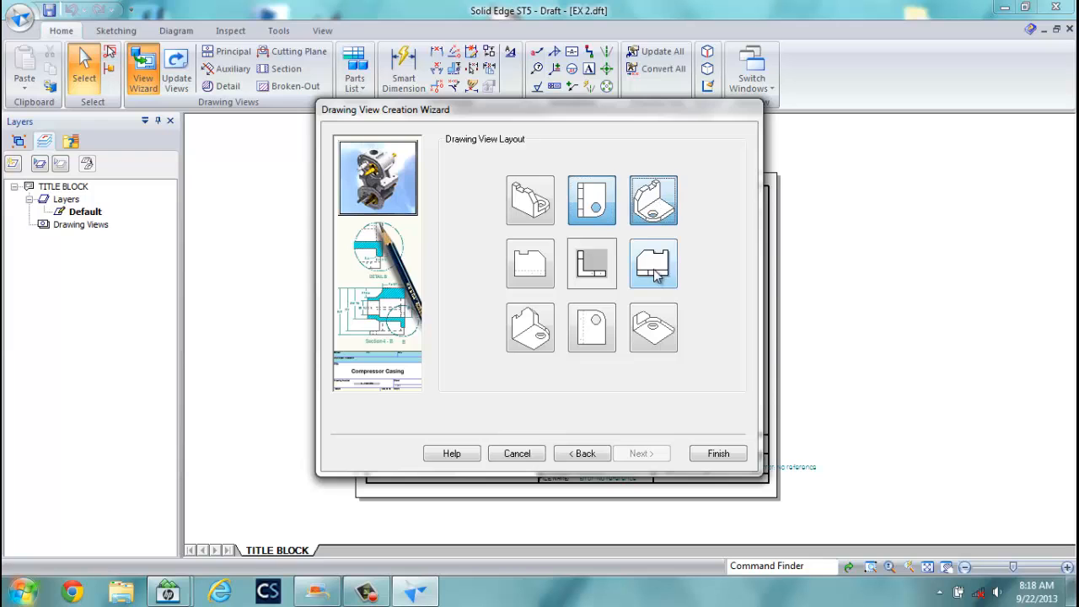
{"action": "left_click", "coordinate": [653, 263]}
{"action": "left_click", "coordinate": [718, 454]}
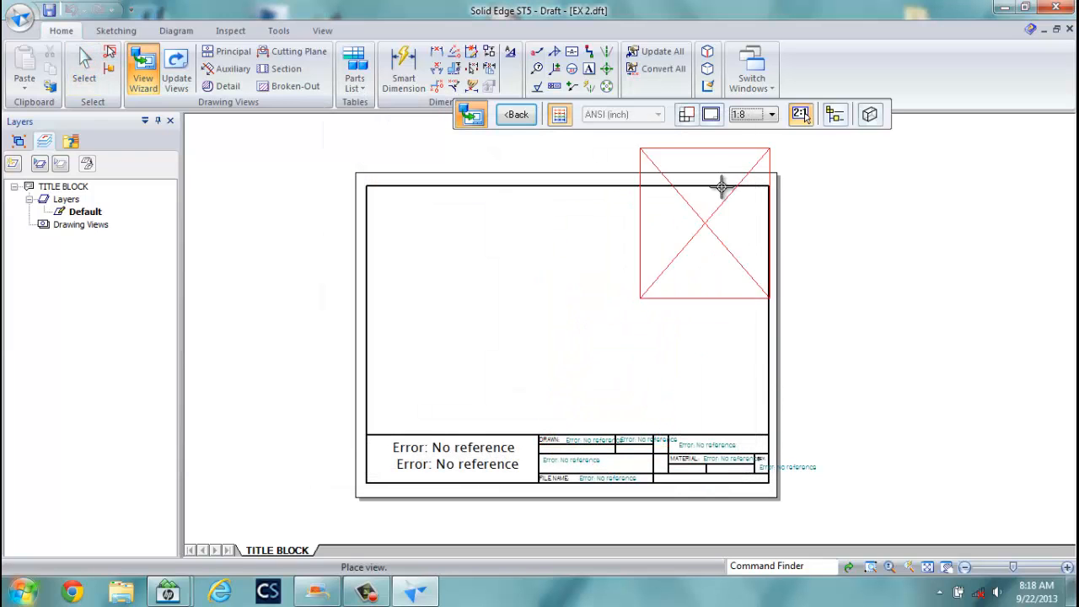
{"action": "left_click", "coordinate": [772, 115]}
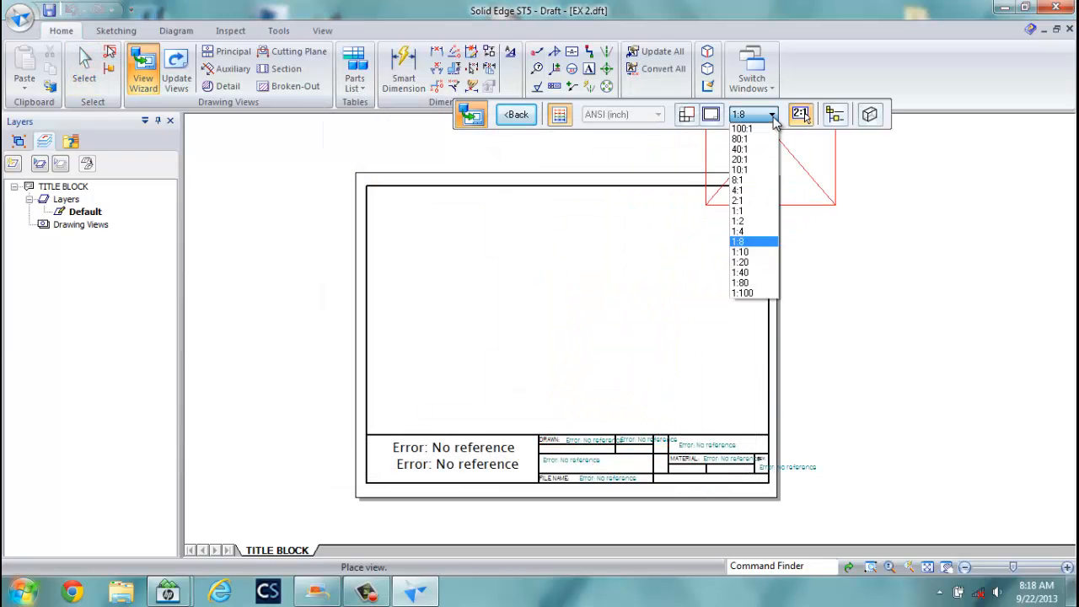
{"action": "left_click", "coordinate": [739, 231]}
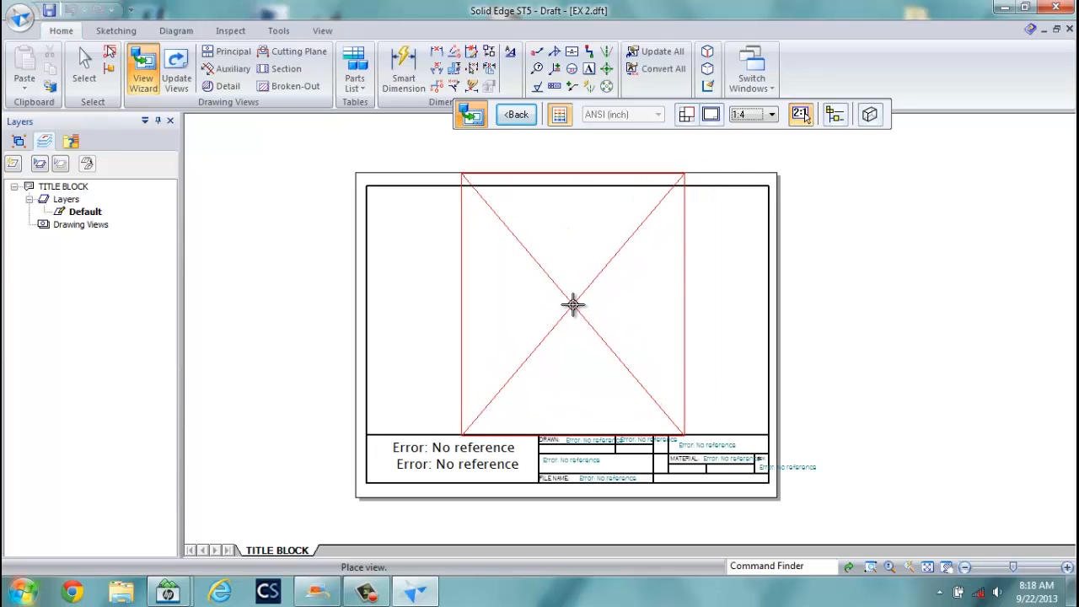
{"action": "left_click", "coordinate": [572, 305]}
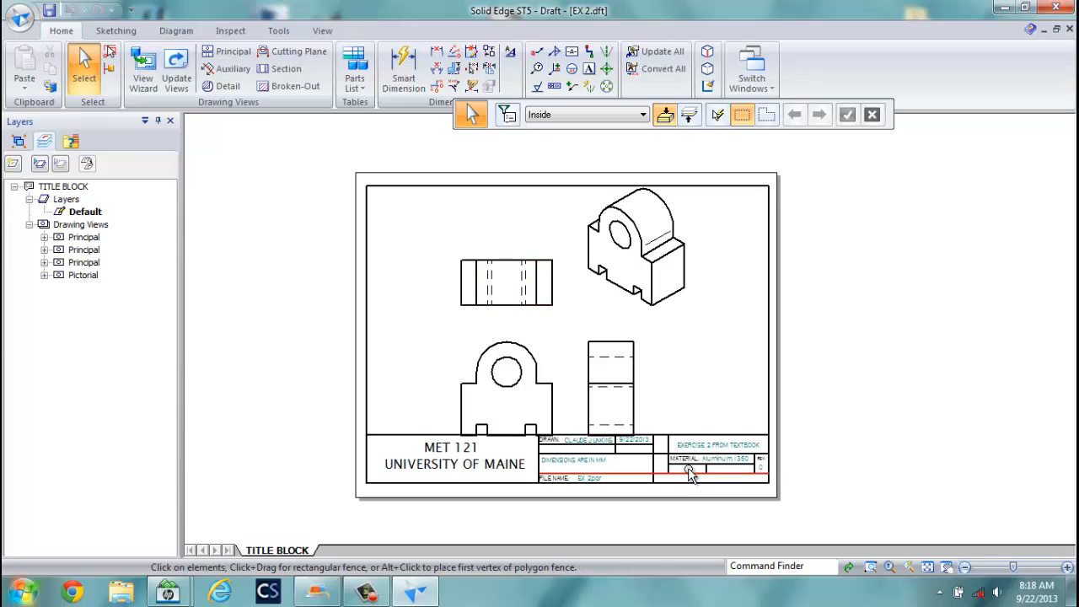
Reposition the upper-left, front and isometric views on the sheet.
{"action": "scroll", "coordinate": [699, 467], "scroll_direction": "up", "scroll_amount": 3}
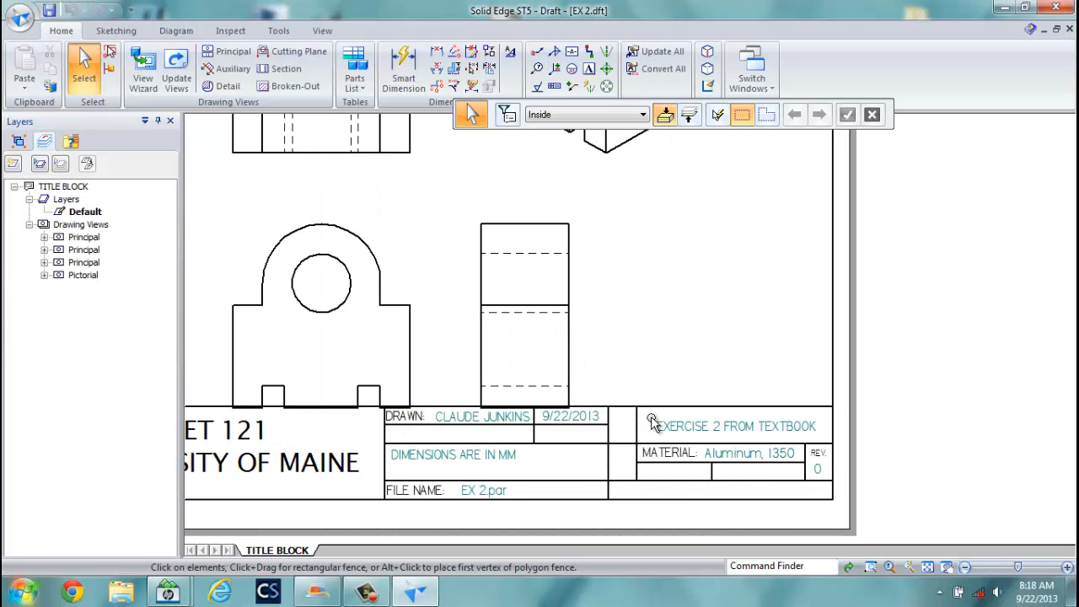
{"action": "scroll", "coordinate": [641, 381], "scroll_direction": "down", "scroll_amount": 3}
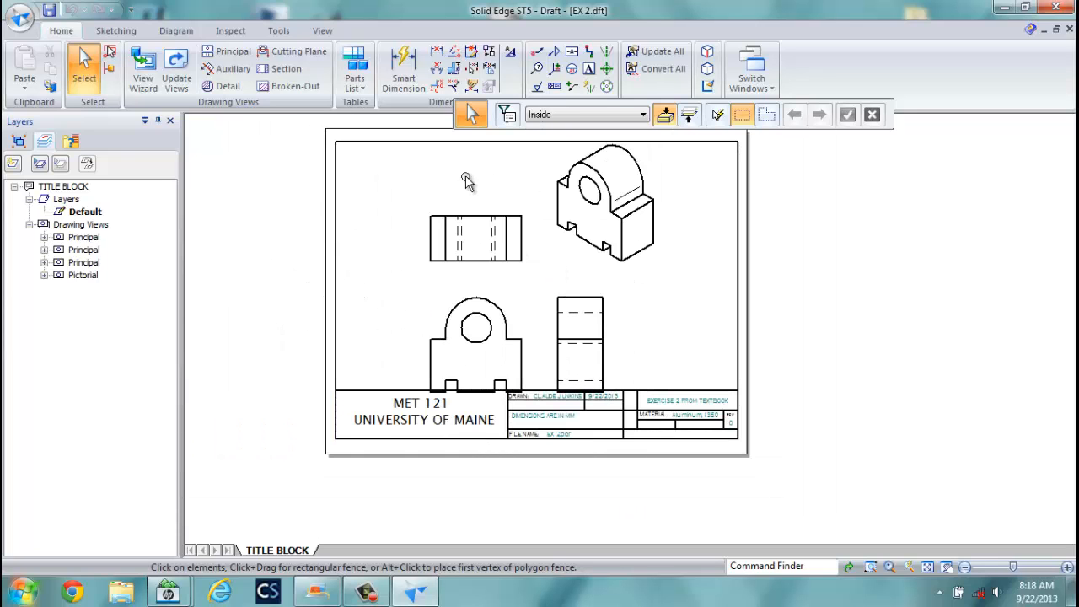
{"action": "left_click", "coordinate": [475, 221]}
{"action": "mouse_move", "coordinate": [475, 220]}
{"action": "left_mouse_down"}
{"action": "mouse_move", "coordinate": [472, 195]}
{"action": "mouse_move", "coordinate": [437, 178]}
{"action": "left_mouse_up"}
{"action": "left_click_drag", "start_coordinate": [439, 297], "coordinate": [438, 273]}
{"action": "left_click_drag", "start_coordinate": [607, 192], "coordinate": [660, 204]}
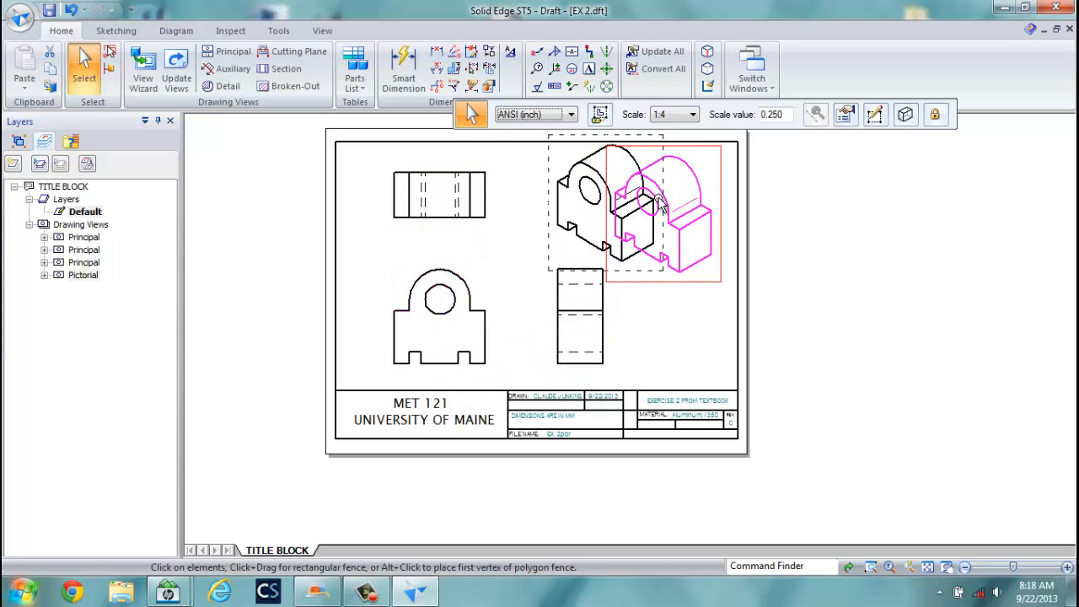
Set the isometric view to Shaded and update the views to show it.
{"action": "left_click", "coordinate": [904, 113]}
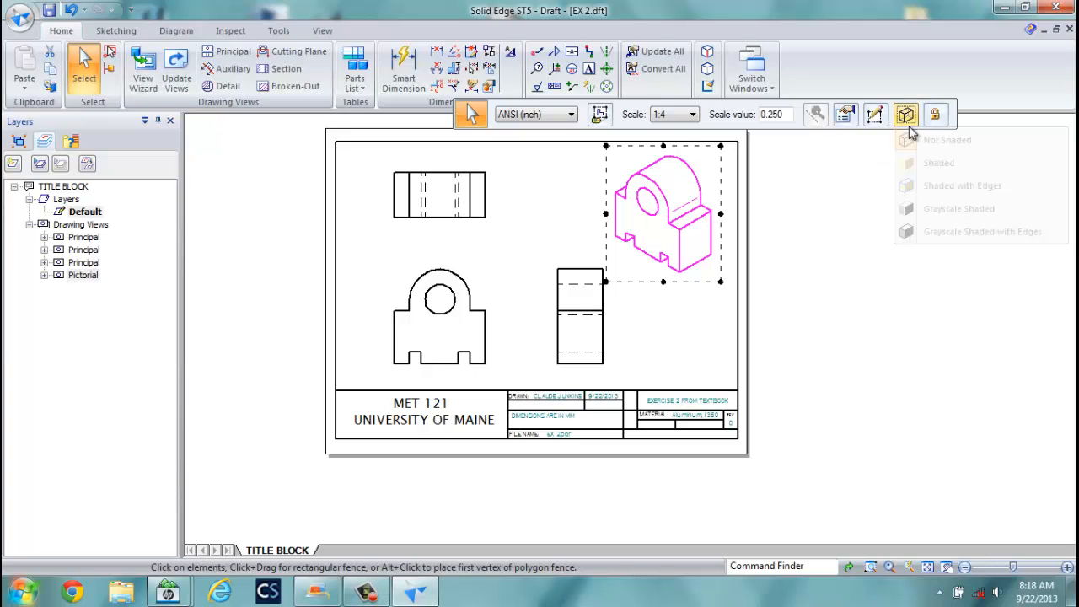
{"action": "left_click", "coordinate": [952, 204]}
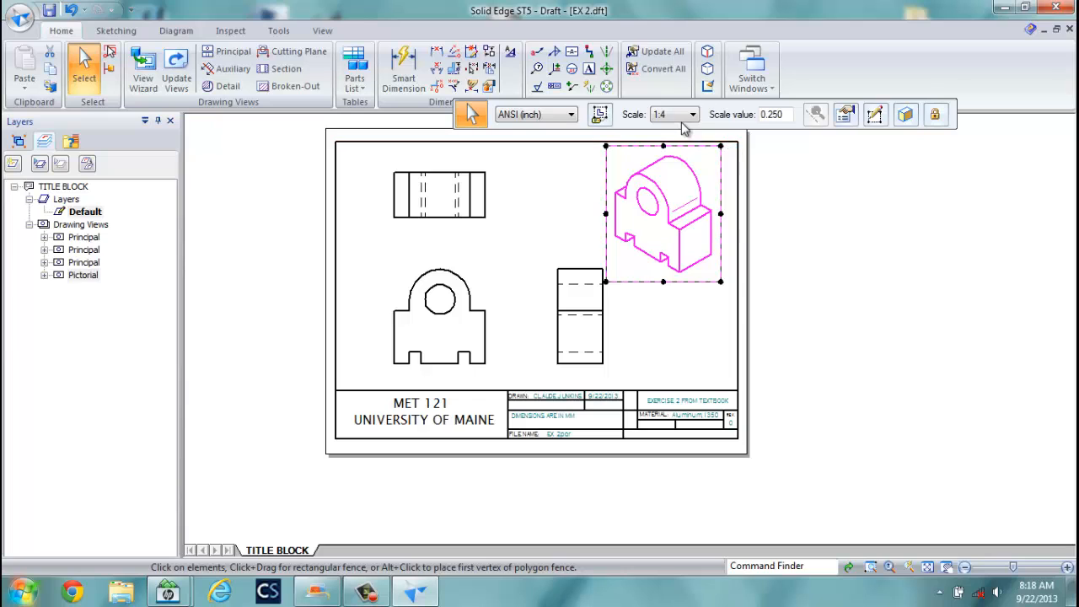
{"action": "left_click", "coordinate": [544, 196]}
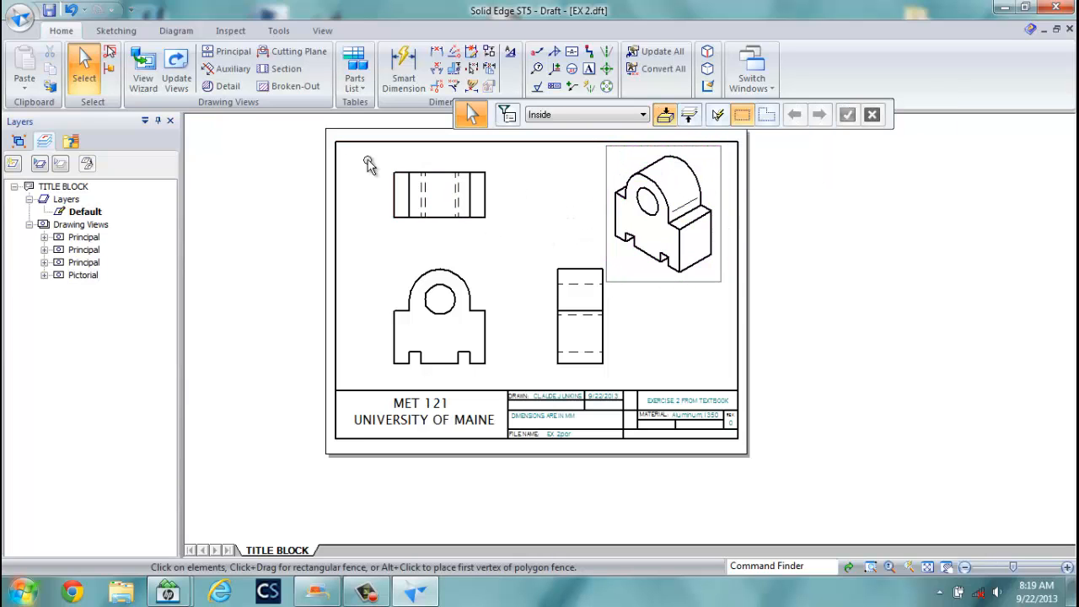
{"action": "left_click", "coordinate": [176, 74]}
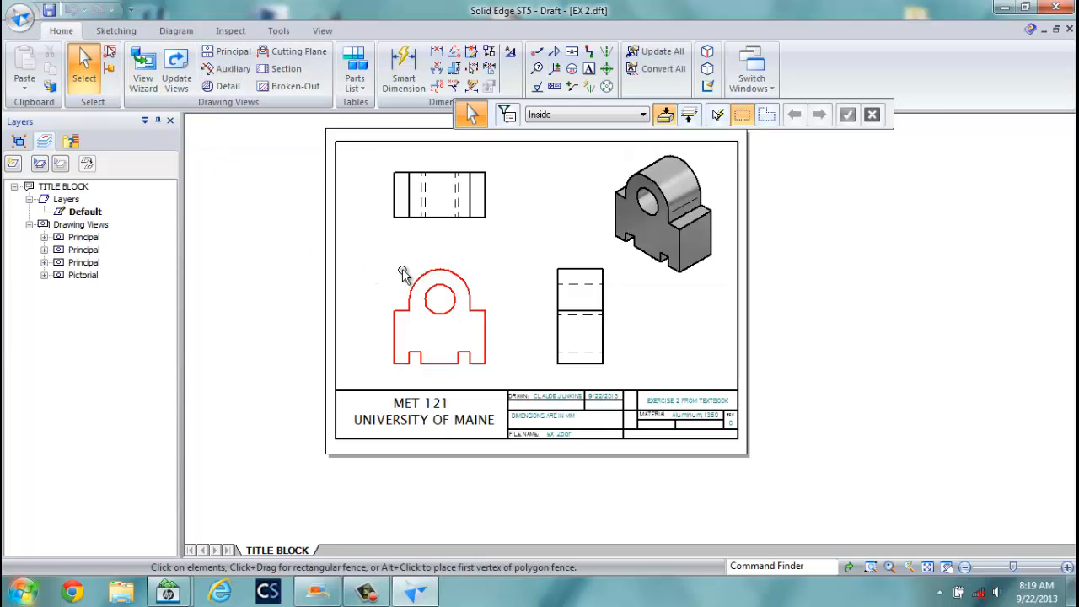
{"action": "scroll", "coordinate": [420, 308], "scroll_direction": "up", "scroll_amount": 3}
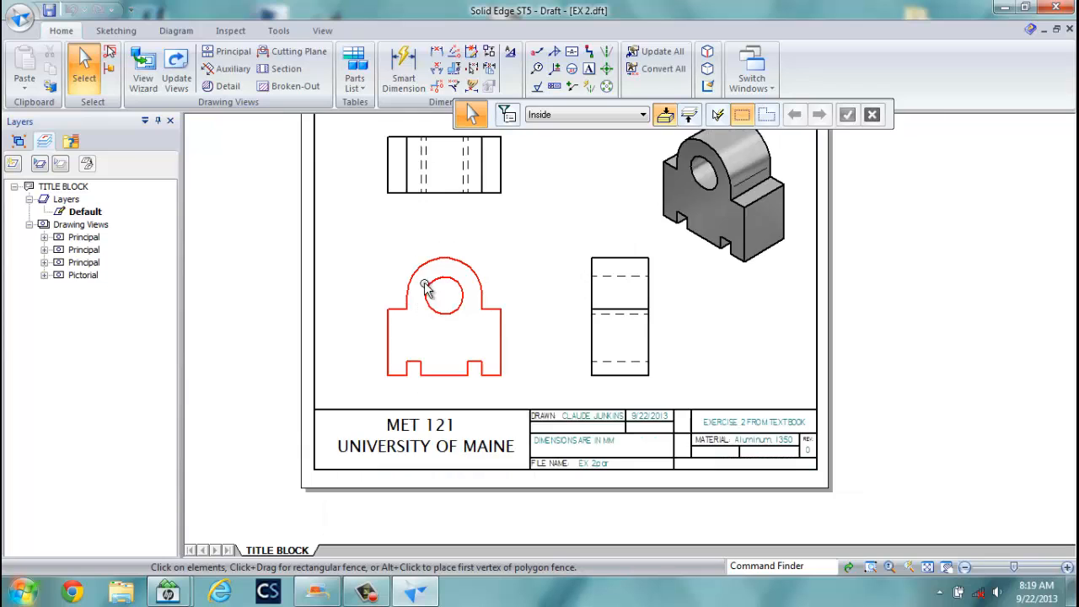
{"action": "scroll", "coordinate": [428, 287], "scroll_direction": "down", "scroll_amount": 3}
{"action": "scroll", "coordinate": [379, 236], "scroll_direction": "up", "scroll_amount": 3}
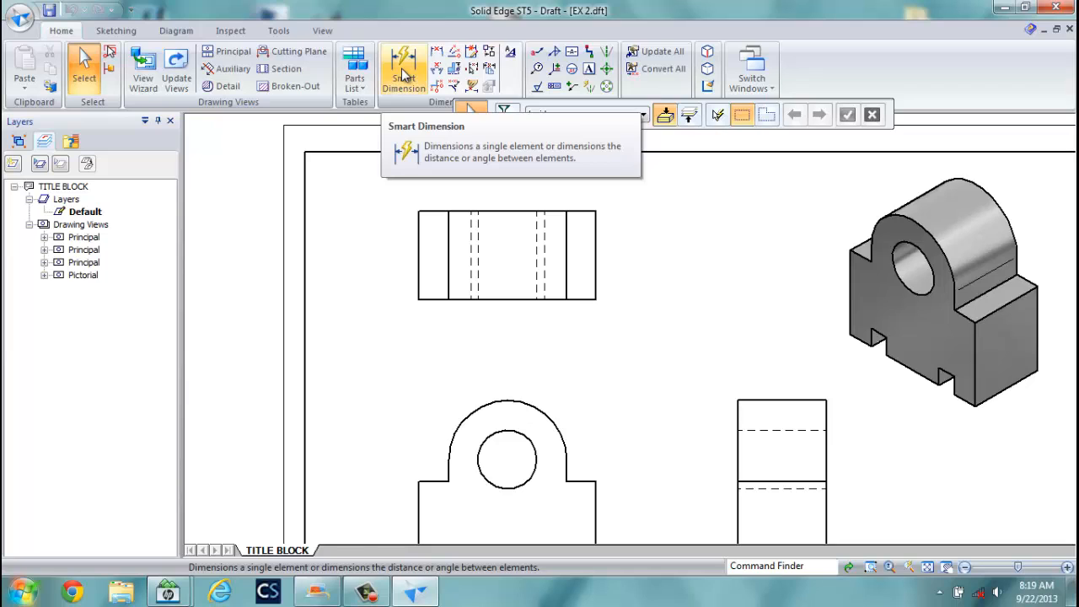
Switch dimensions to the ISO standard and dimension the upper-left view's left edge as 120.
{"action": "left_click", "coordinate": [402, 74]}
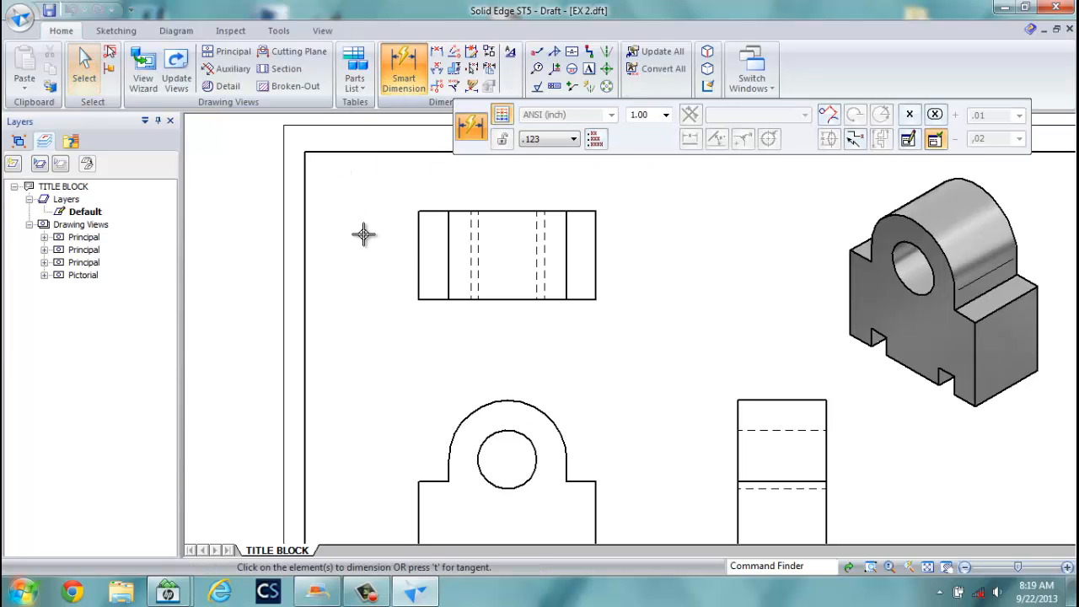
{"action": "left_click", "coordinate": [416, 252]}
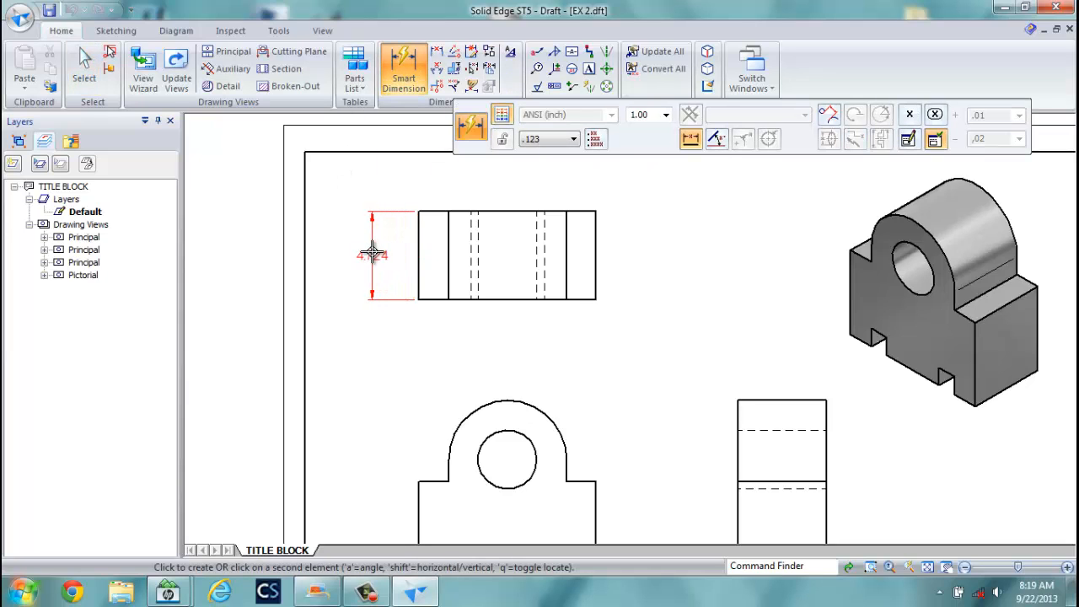
{"action": "left_click", "coordinate": [372, 253]}
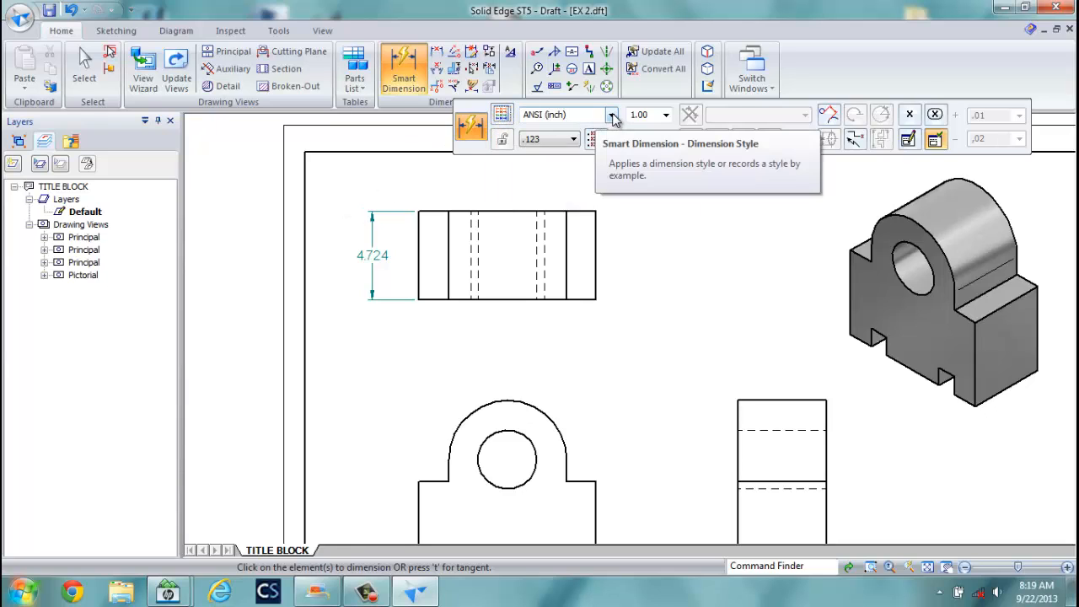
{"action": "left_click", "coordinate": [612, 116]}
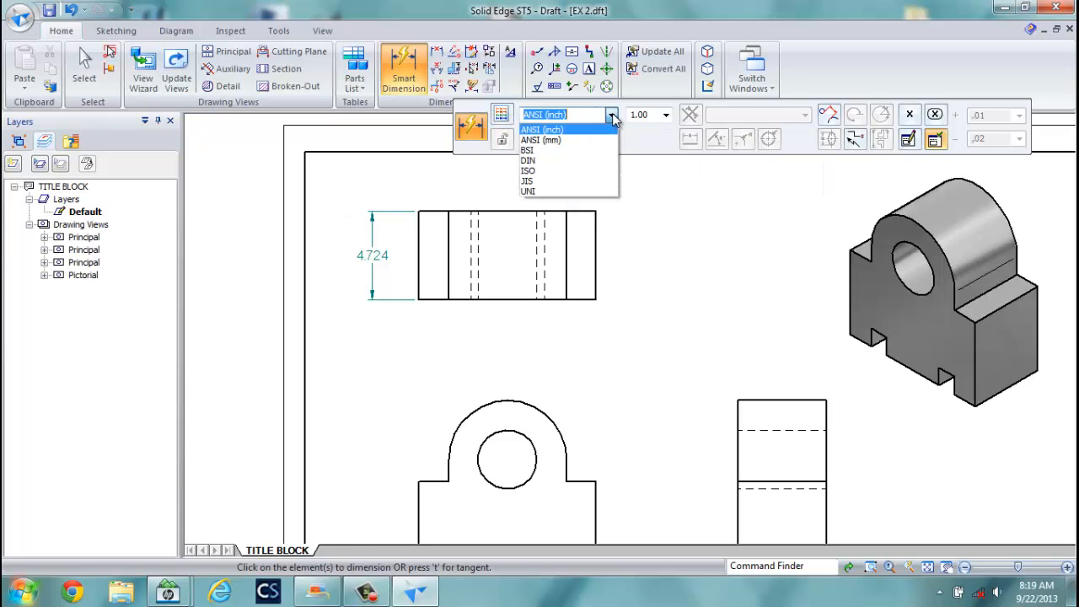
{"action": "left_click", "coordinate": [563, 171]}
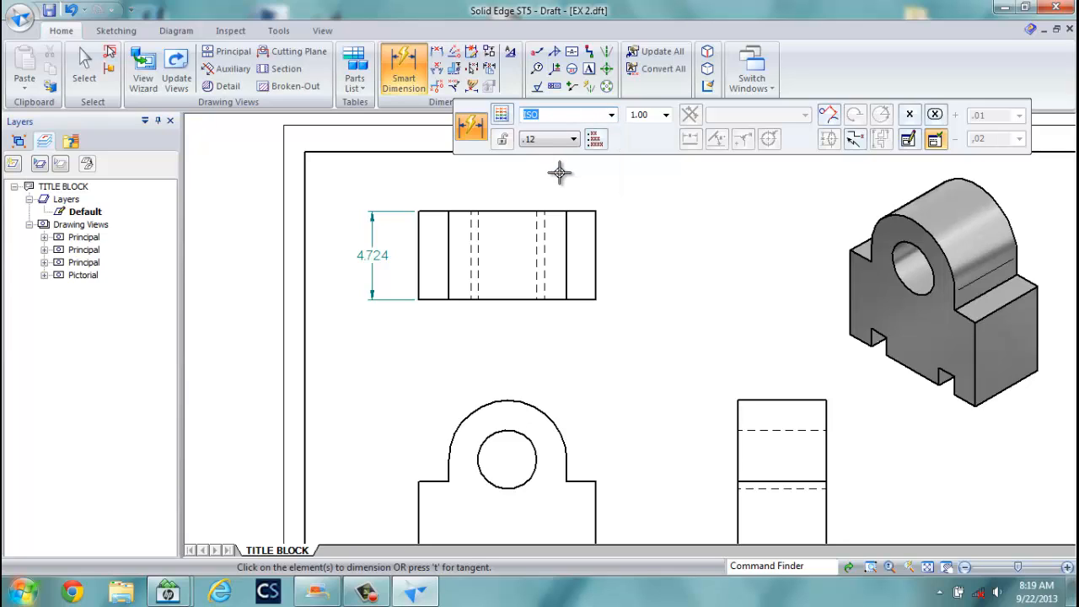
{"action": "left_click", "coordinate": [419, 254]}
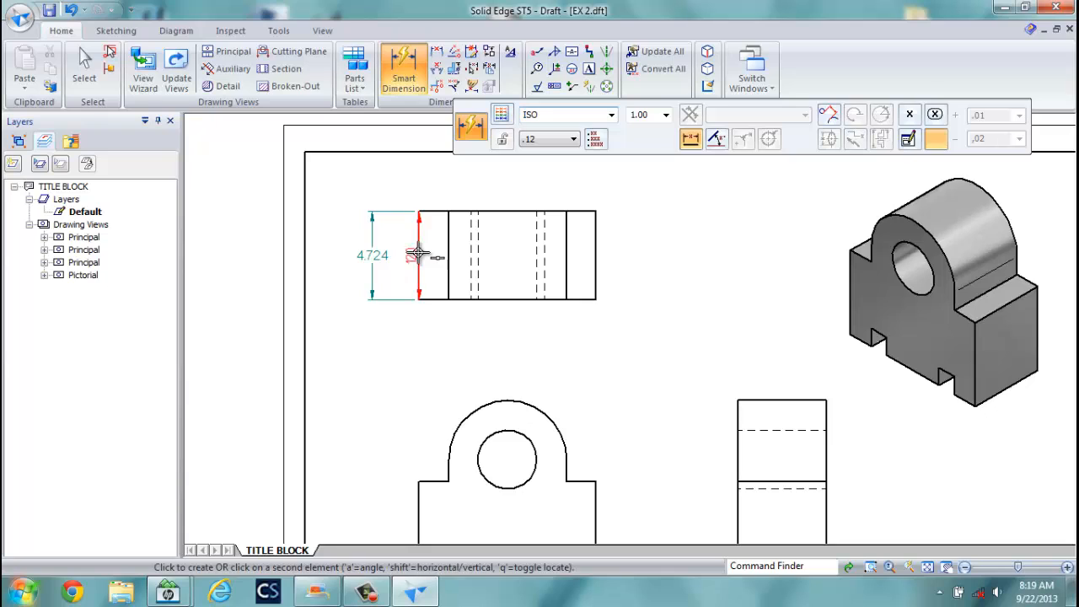
{"action": "left_click", "coordinate": [354, 249]}
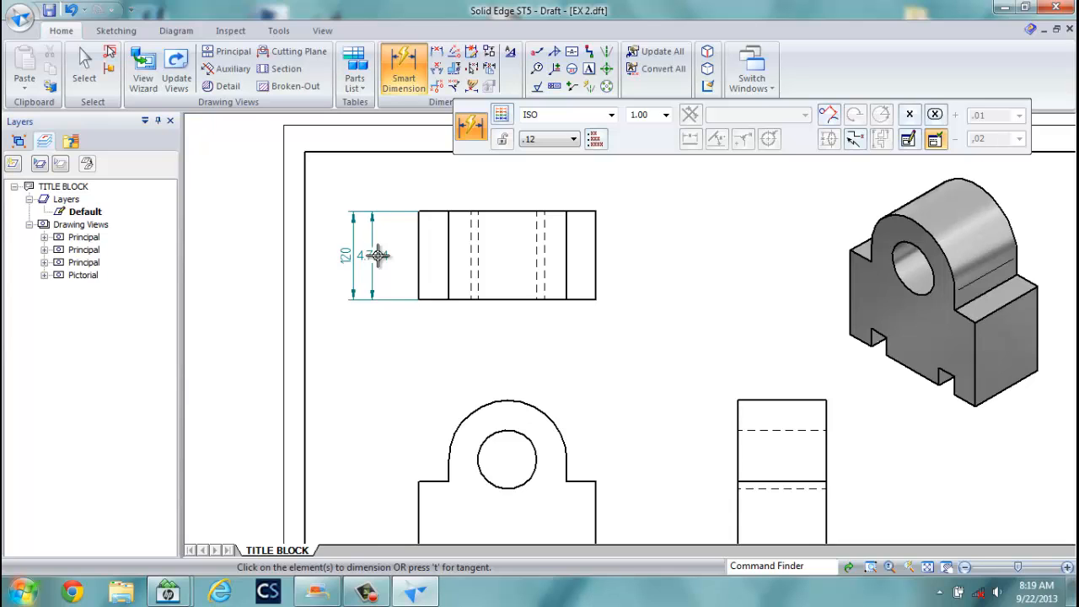
Delete the leftover 4.724 inch height dimension.
{"action": "left_click", "coordinate": [85, 66]}
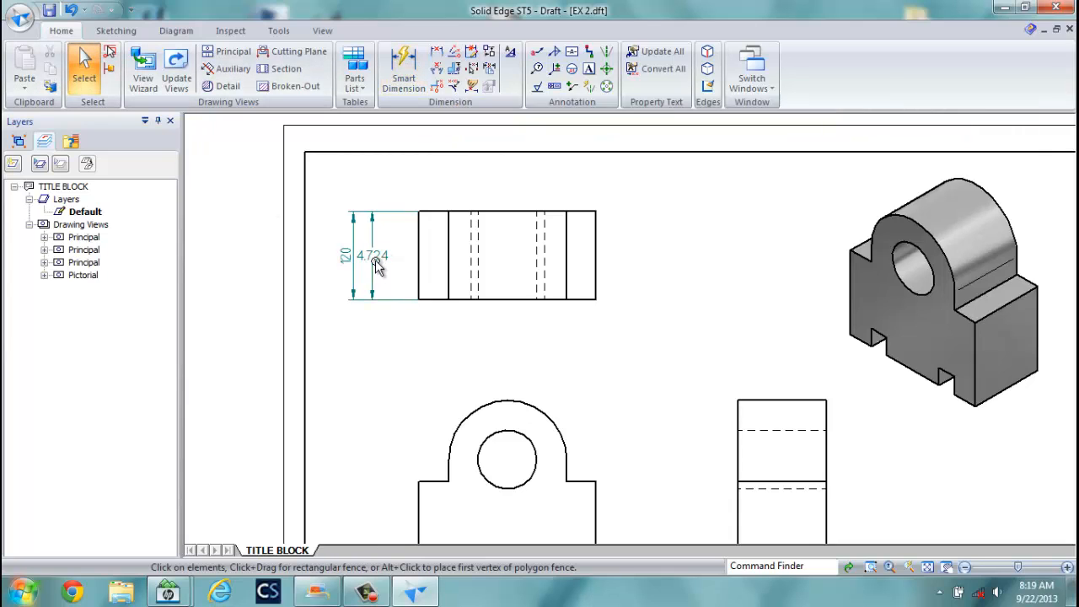
{"action": "left_click", "coordinate": [377, 265]}
{"action": "key", "text": "Delete"}
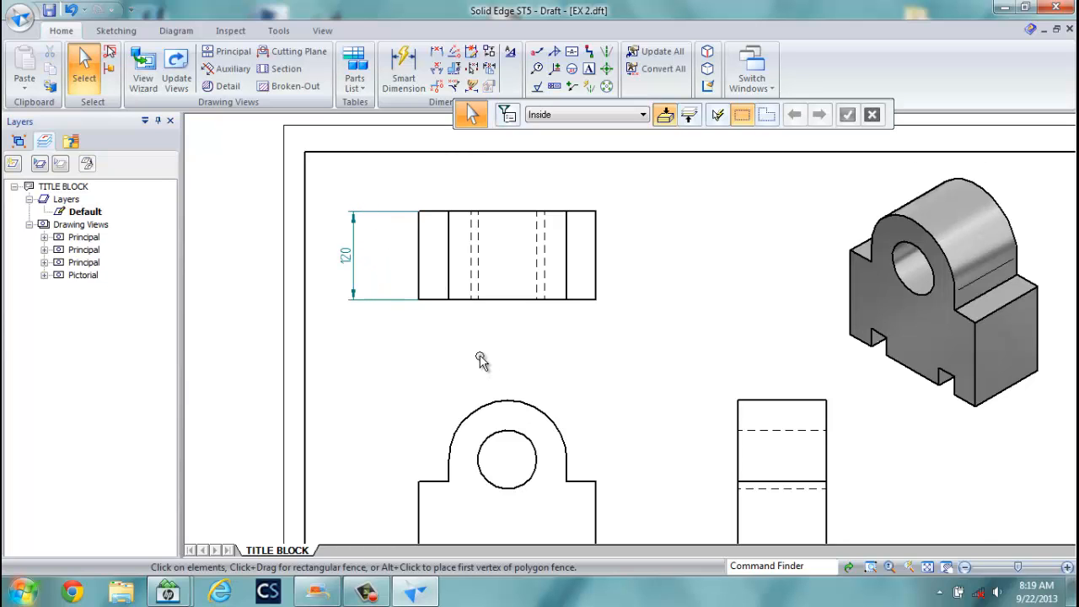
{"action": "scroll", "coordinate": [479, 363], "scroll_direction": "down", "scroll_amount": 3}
{"action": "middle_click_drag", "start_coordinate": [464, 397], "coordinate": [466, 284]}
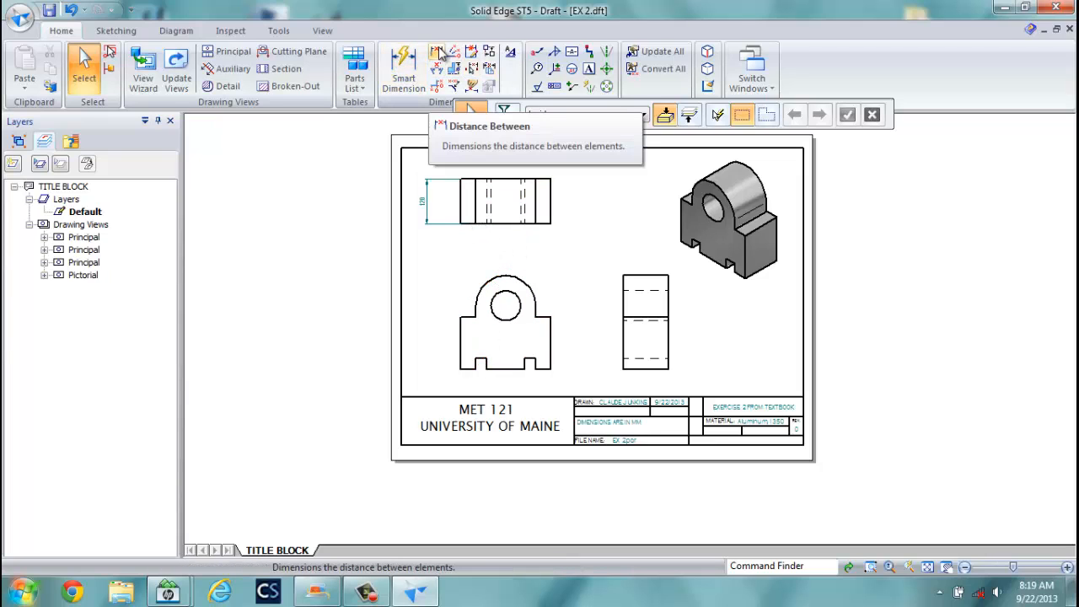
Dimension the top view's width as 240, placed above the view.
{"action": "left_click", "coordinate": [436, 53]}
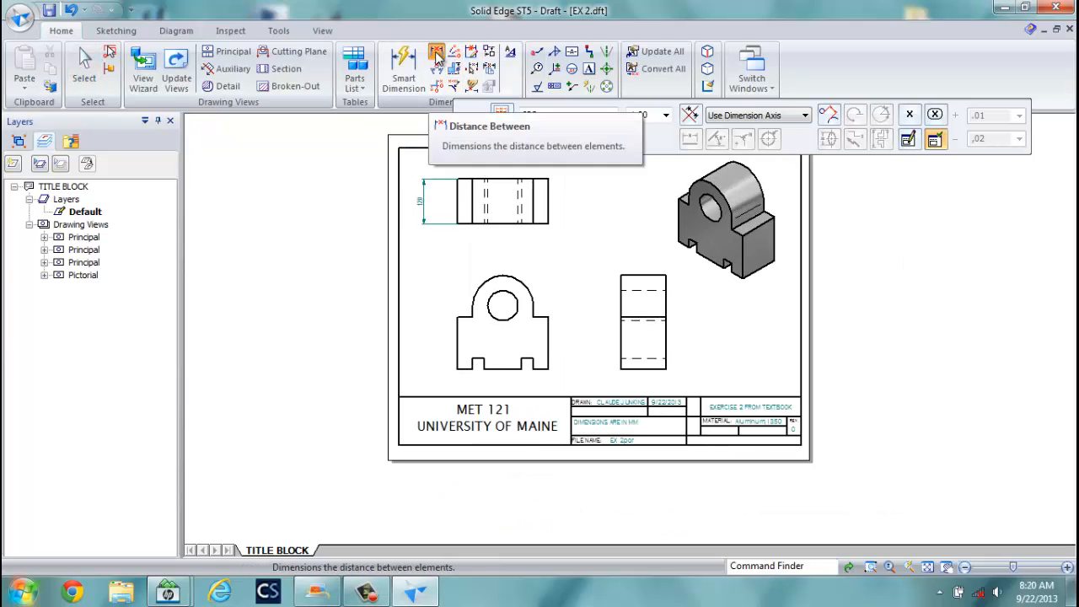
{"action": "left_click", "coordinate": [458, 190]}
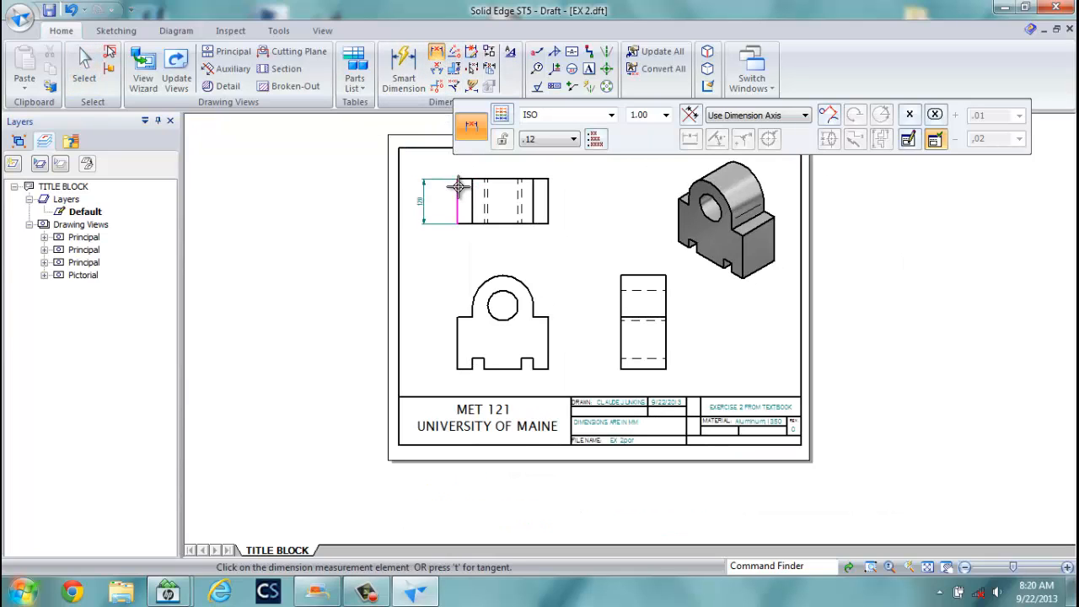
{"action": "left_click", "coordinate": [548, 193]}
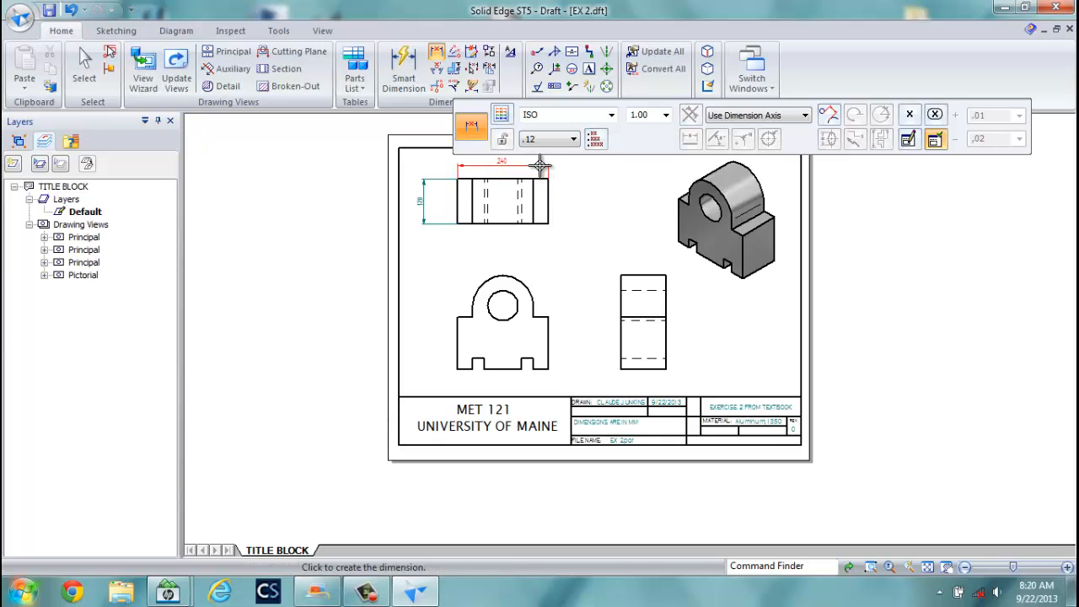
{"action": "left_click", "coordinate": [540, 166]}
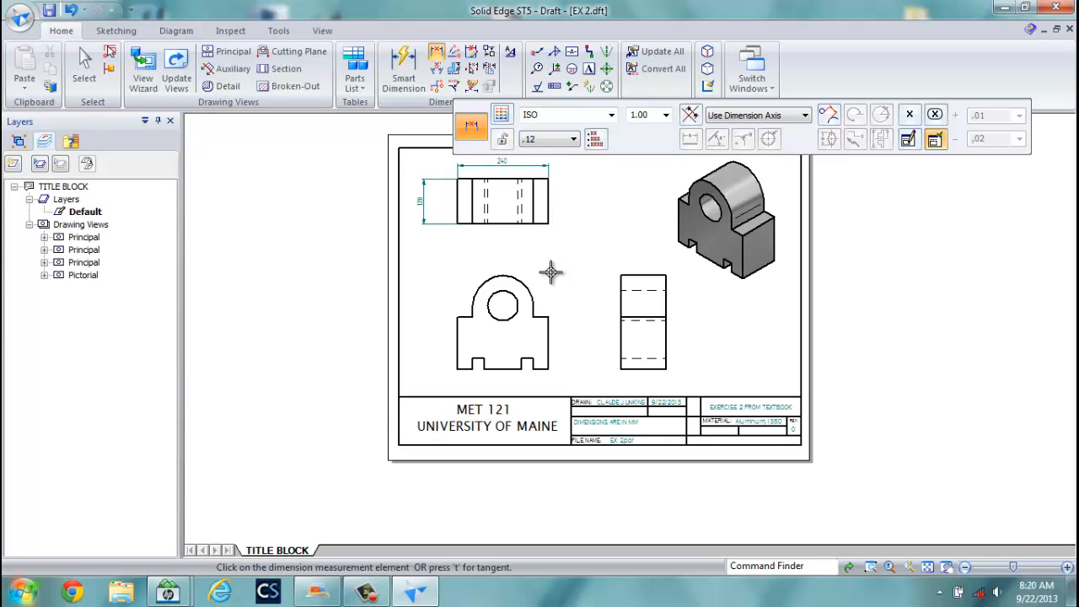
{"action": "scroll", "coordinate": [506, 303], "scroll_direction": "up", "scroll_amount": 1}
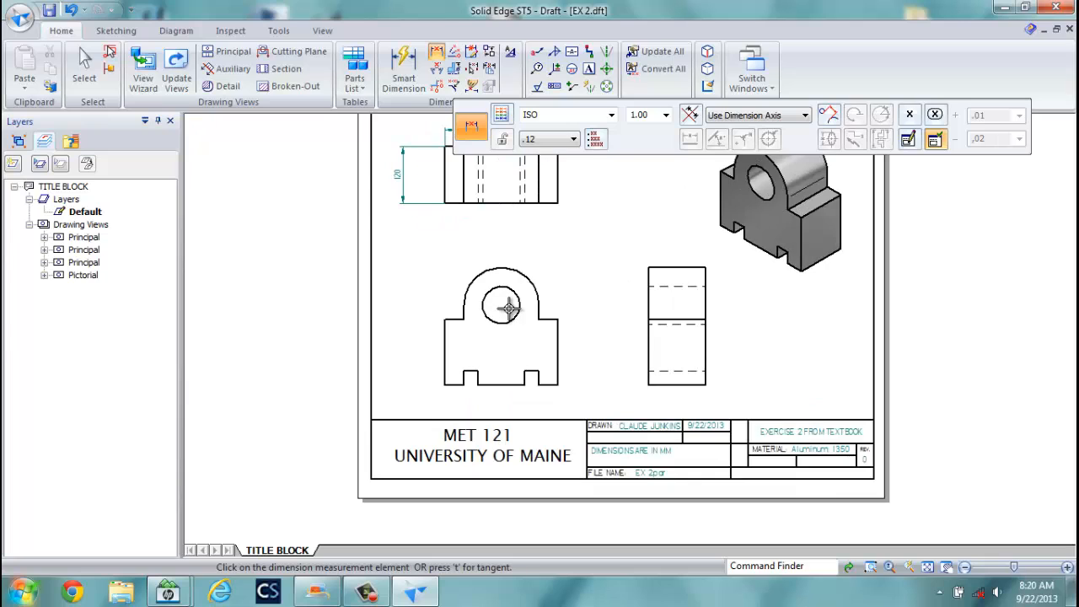
Add a 160 height dimension to the left of the front view's left edge.
{"action": "left_click", "coordinate": [441, 354]}
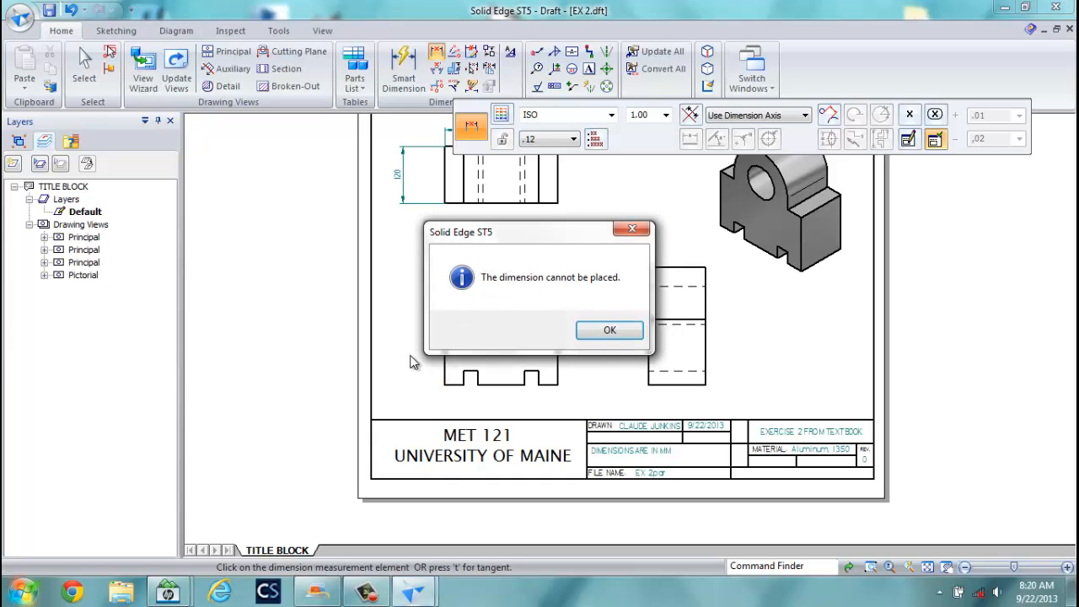
{"action": "left_click", "coordinate": [597, 333]}
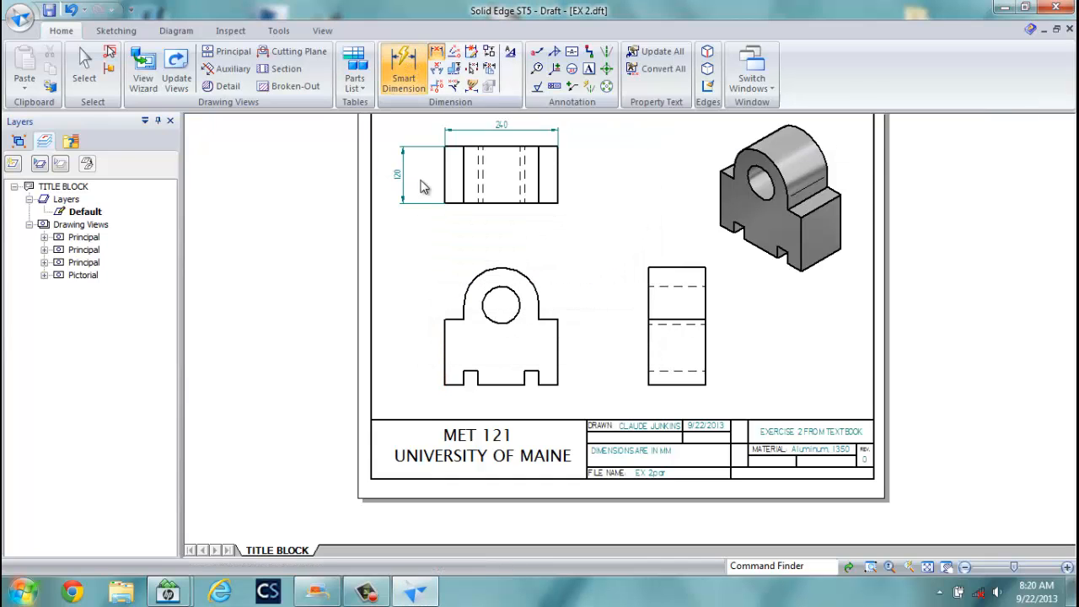
{"action": "left_click", "coordinate": [444, 349]}
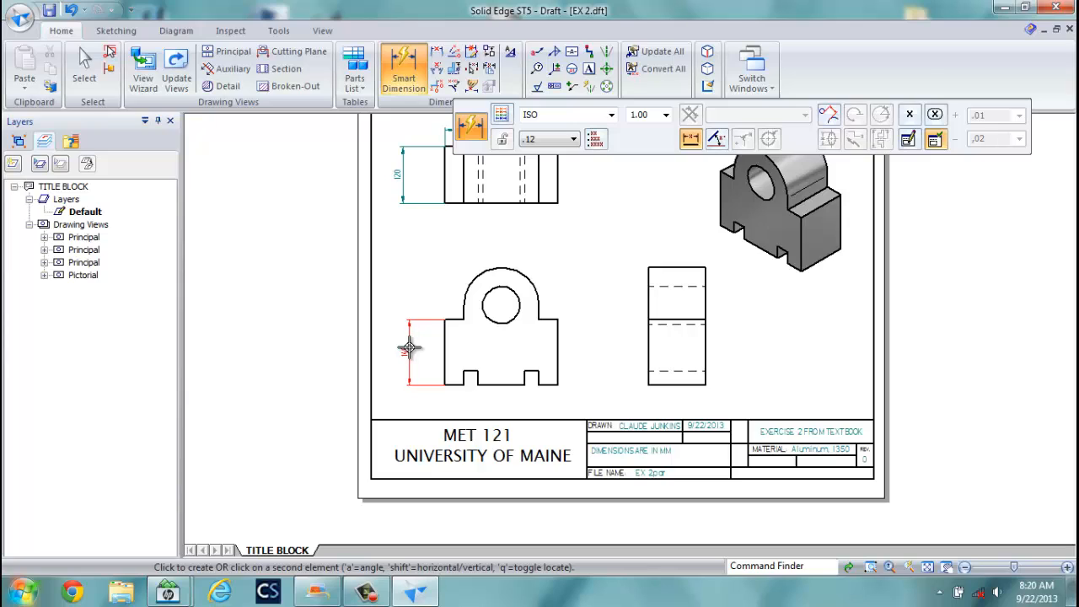
{"action": "left_click", "coordinate": [410, 347]}
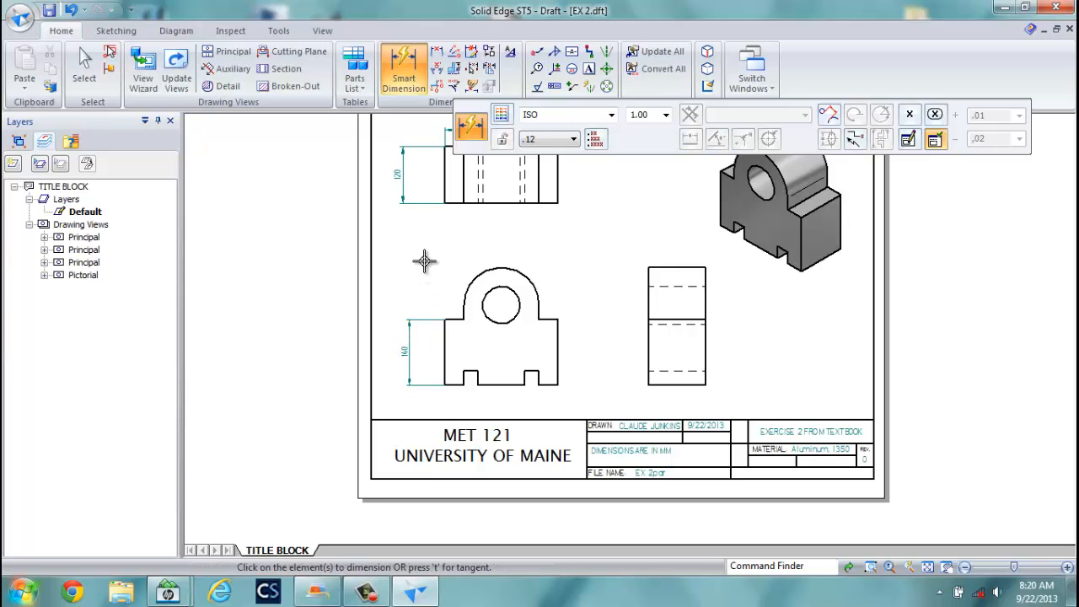
{"action": "scroll", "coordinate": [835, 182], "scroll_direction": "down", "scroll_amount": 1}
{"action": "scroll", "coordinate": [833, 179], "scroll_direction": "up", "scroll_amount": 3}
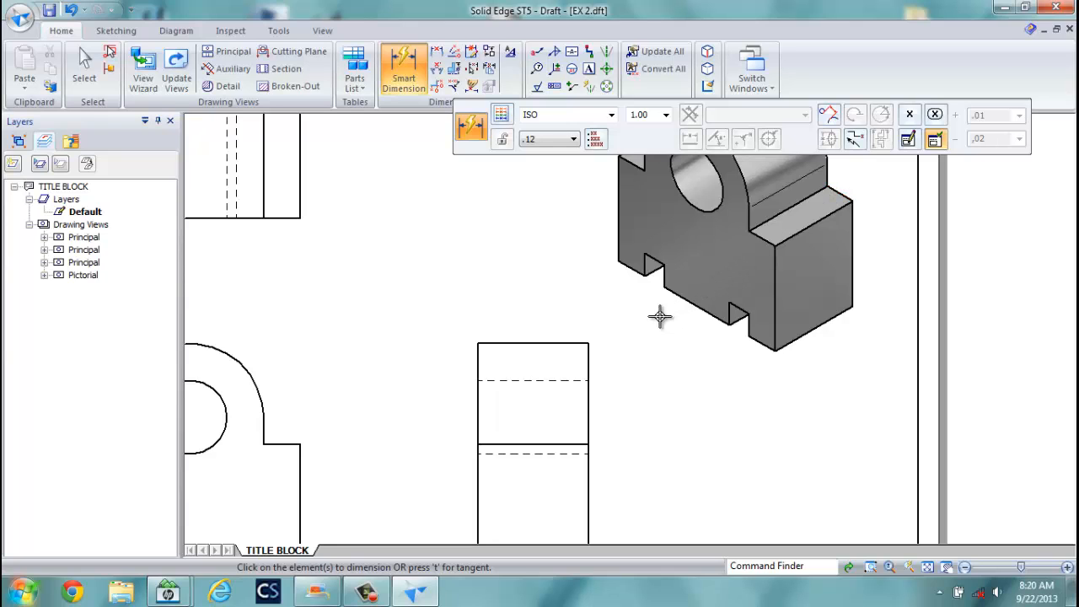
Open EX 2.par and round the edge where the block meets the boss at 10 mm.
{"action": "left_click", "coordinate": [759, 85]}
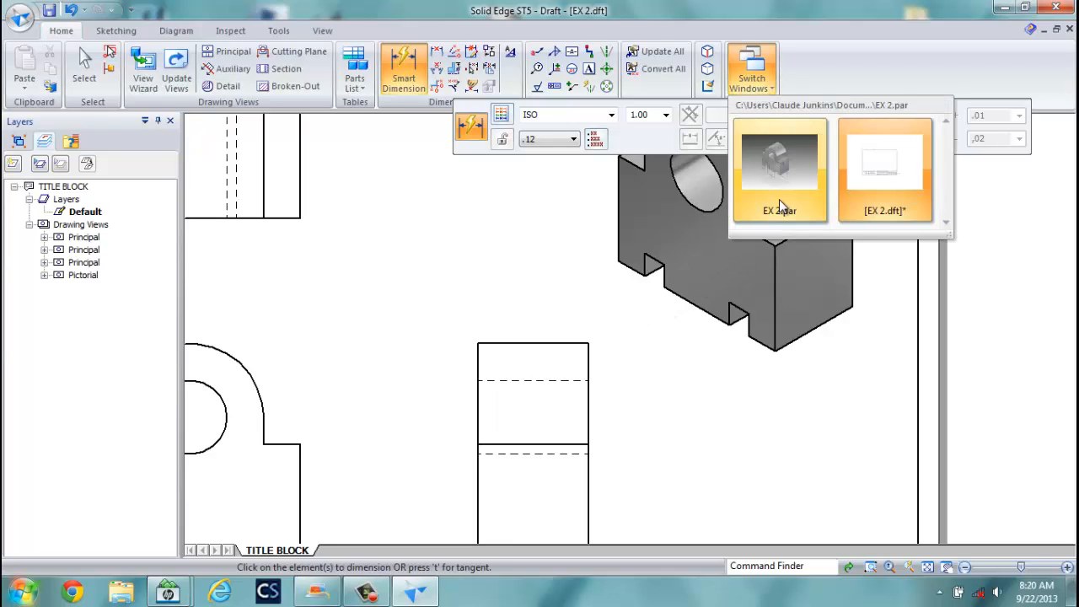
{"action": "left_click", "coordinate": [738, 185]}
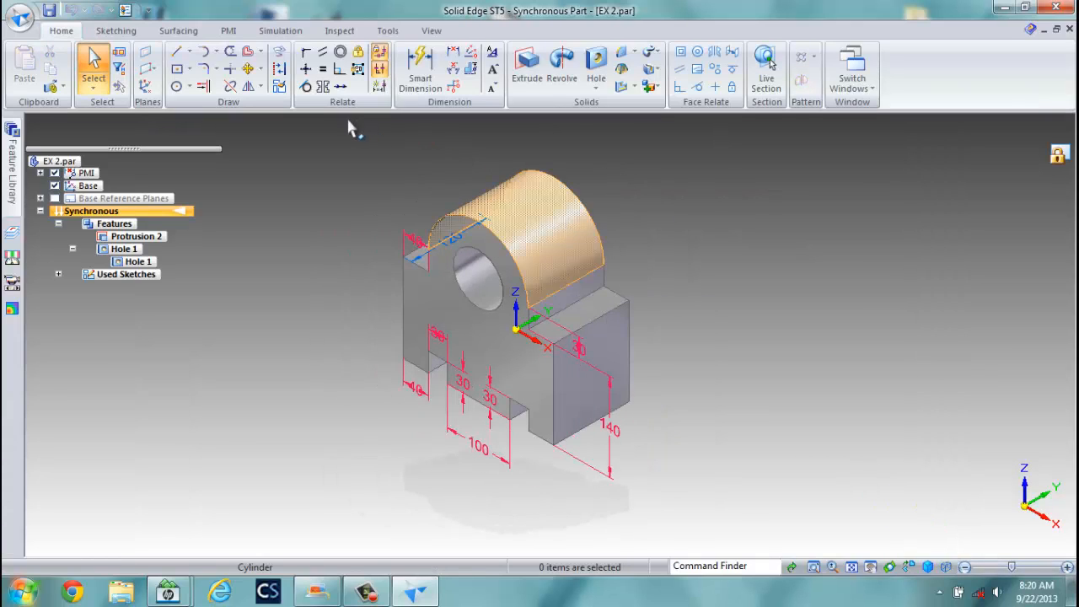
{"action": "left_click", "coordinate": [621, 56]}
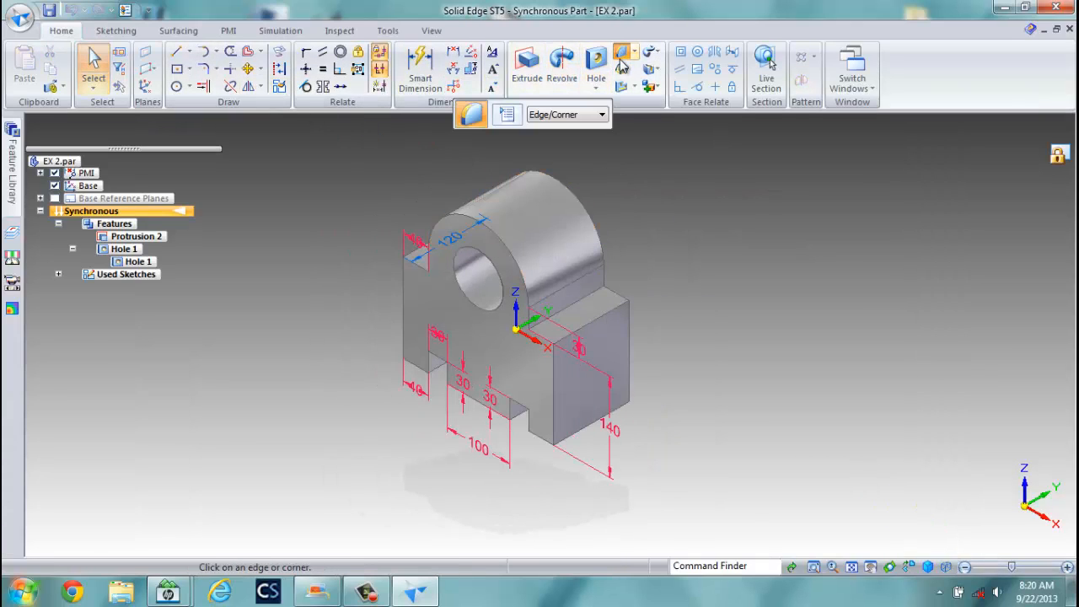
{"action": "left_click", "coordinate": [593, 303]}
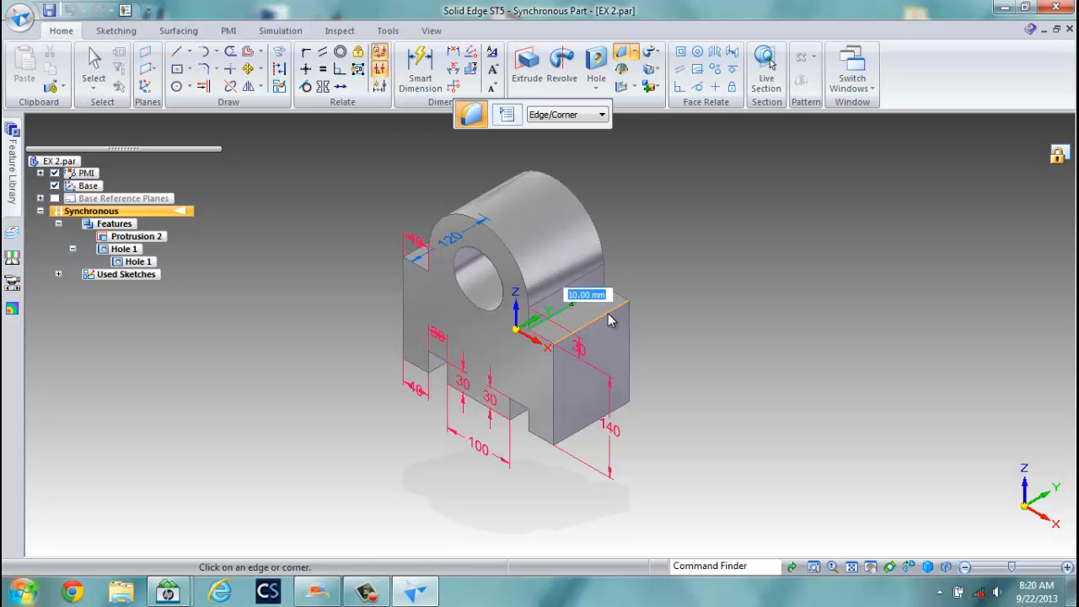
{"action": "right_click", "coordinate": [611, 320]}
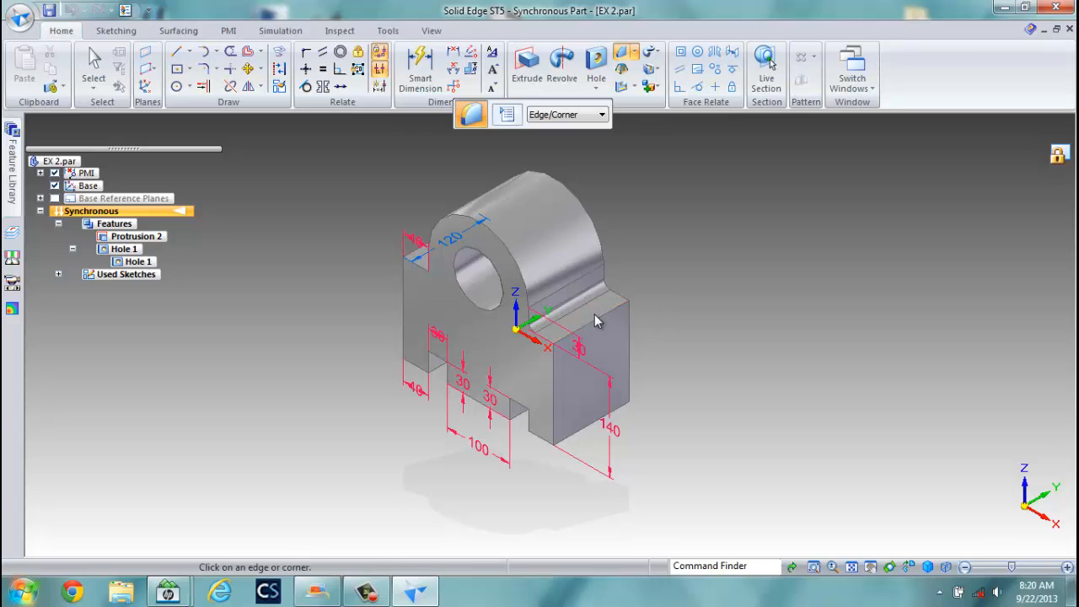
Round the step's top edge and two vertical inner edges at 10 mm, then save the part.
{"action": "left_click", "coordinate": [638, 311]}
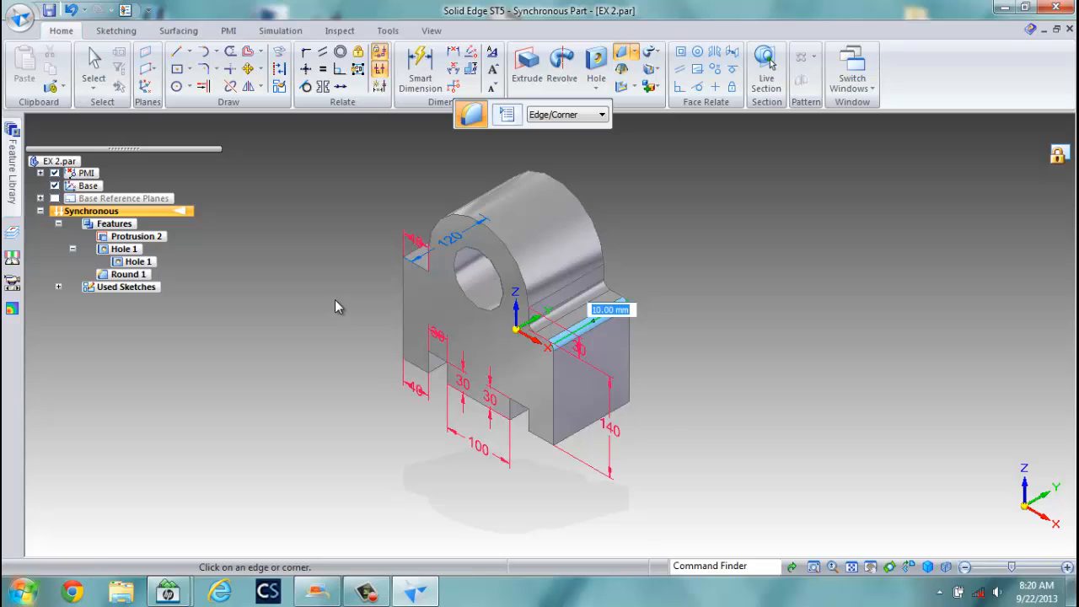
{"action": "middle_click_drag", "start_coordinate": [334, 306], "coordinate": [456, 244]}
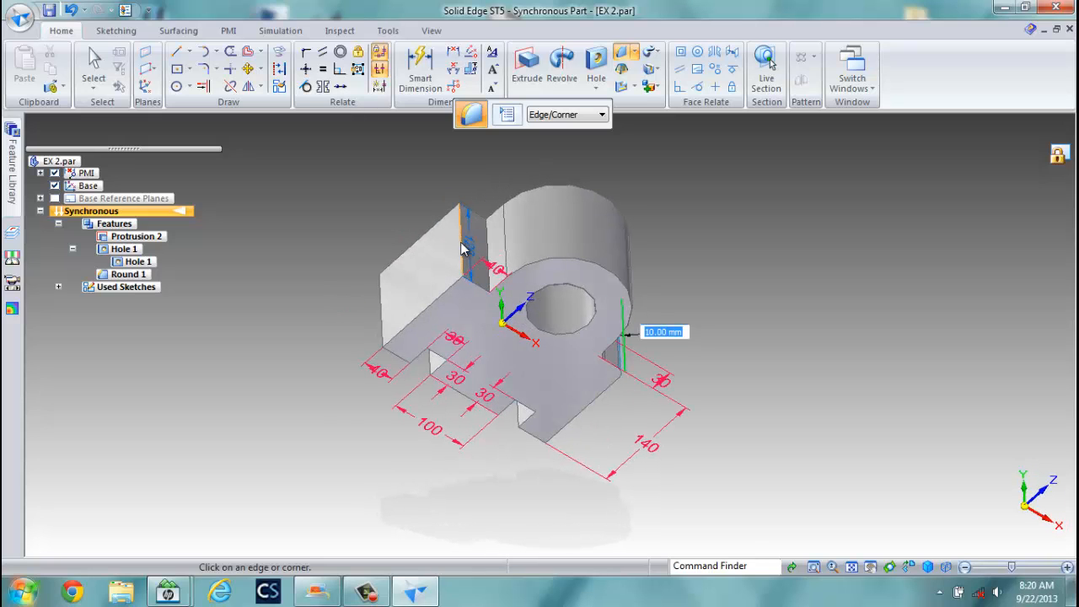
{"action": "left_click", "coordinate": [460, 246]}
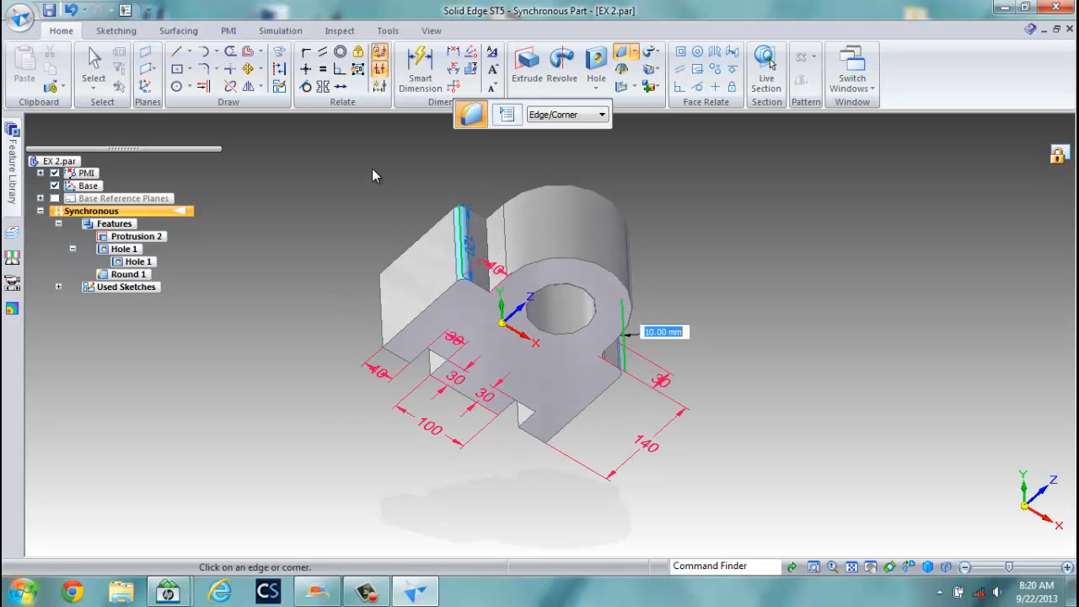
{"action": "left_click", "coordinate": [487, 252]}
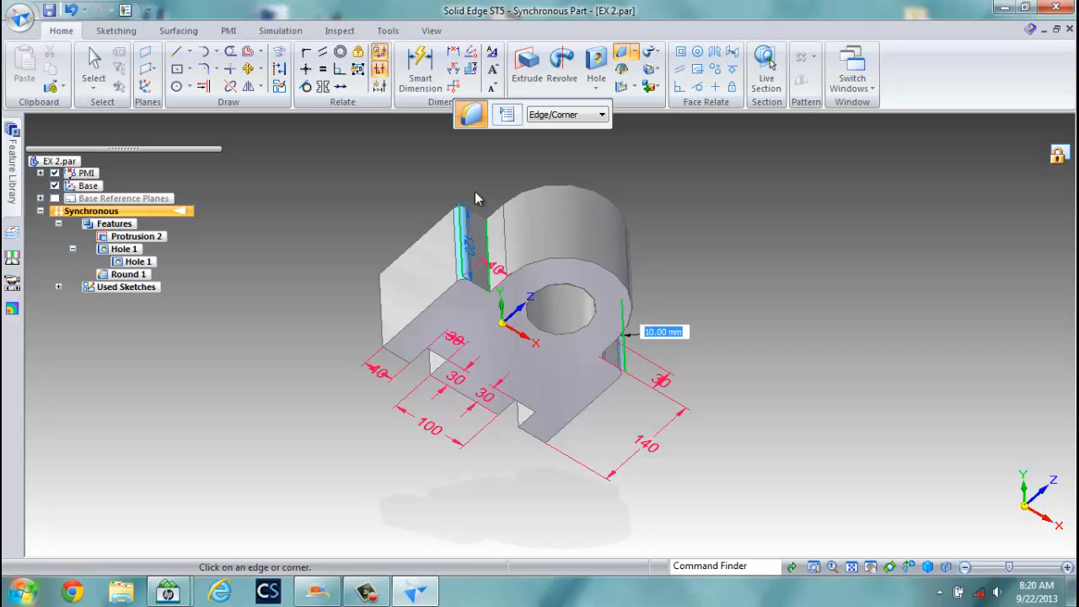
{"action": "left_click", "coordinate": [21, 17]}
{"action": "left_click", "coordinate": [53, 138]}
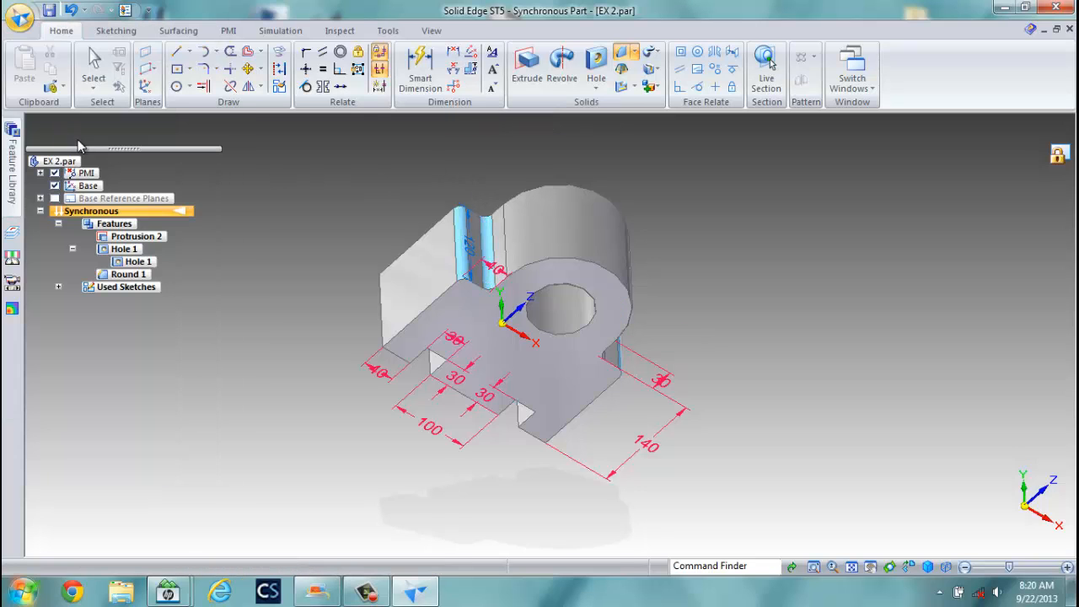
Switch to EX 2.dft, update its views, then clear and close the Dimension Tracker report.
{"action": "left_click", "coordinate": [852, 80]}
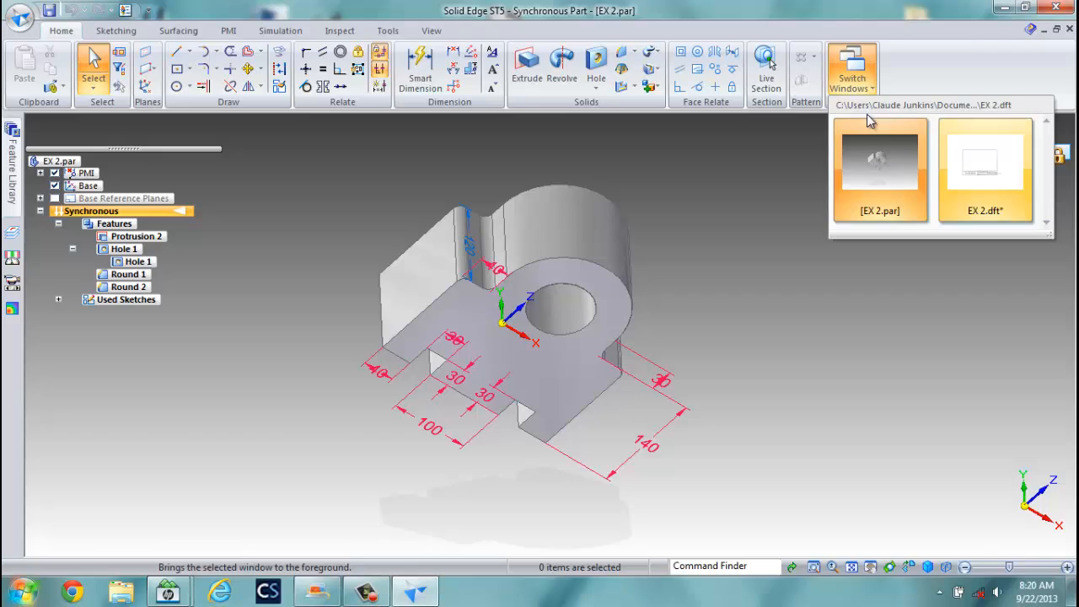
{"action": "left_click", "coordinate": [988, 173]}
{"action": "scroll", "coordinate": [699, 312], "scroll_direction": "up", "scroll_amount": 1}
{"action": "scroll", "coordinate": [691, 325], "scroll_direction": "down", "scroll_amount": 3}
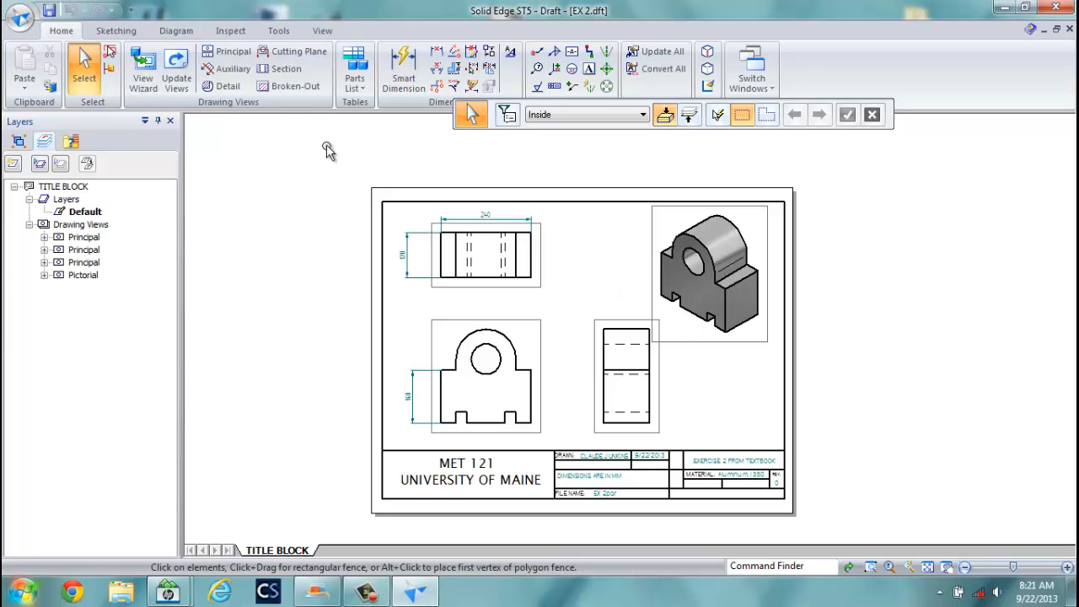
{"action": "left_click", "coordinate": [171, 81]}
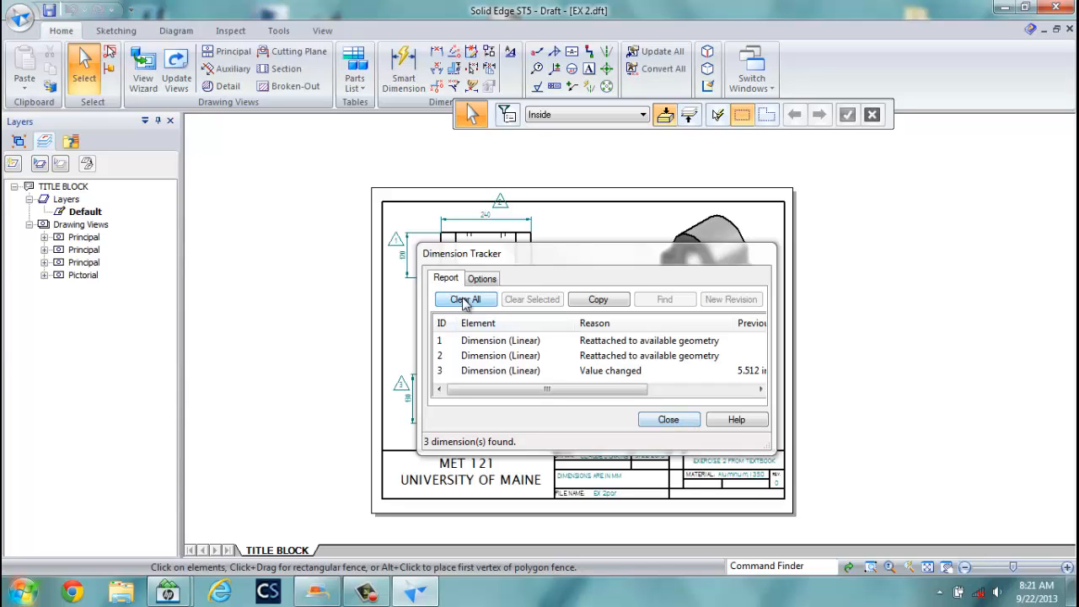
{"action": "left_click", "coordinate": [462, 299]}
{"action": "left_click", "coordinate": [668, 420]}
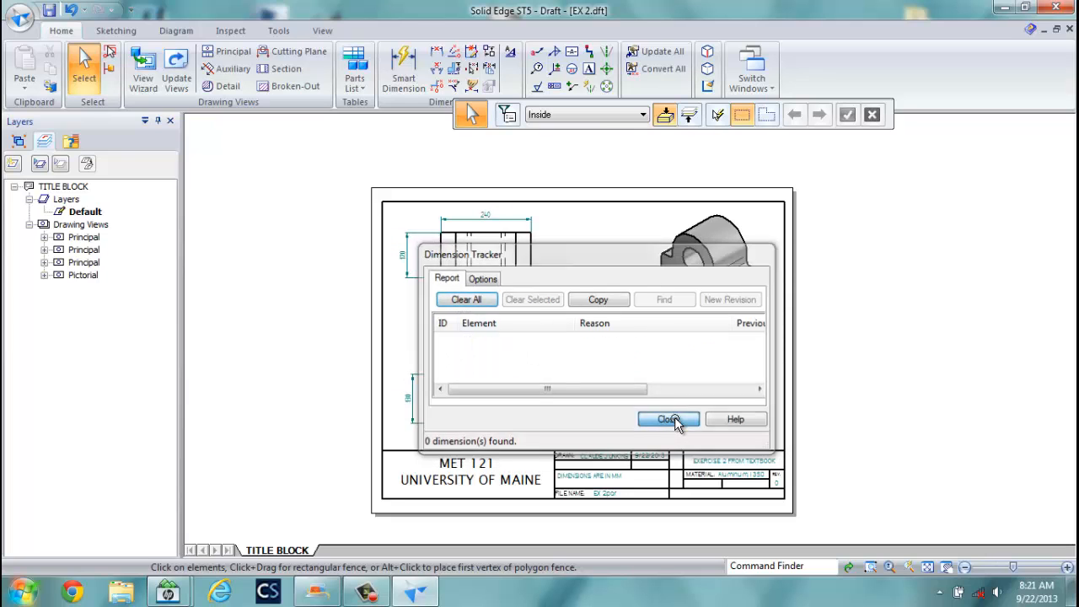
Replace the front view's 130 height dimension with a 140 height dimension on the left.
{"action": "scroll", "coordinate": [463, 381], "scroll_direction": "up", "scroll_amount": 3}
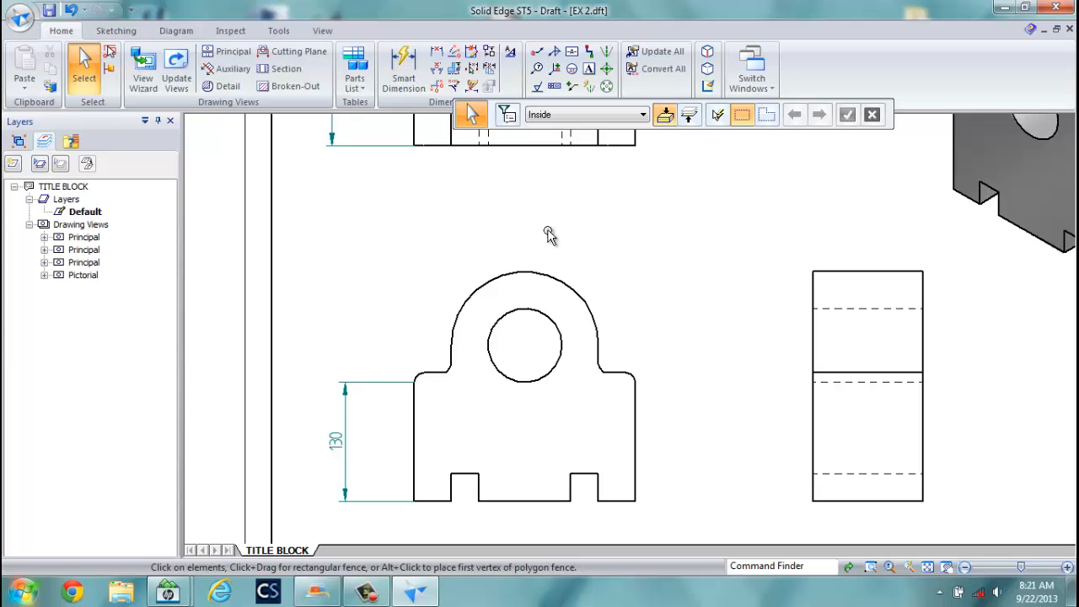
{"action": "scroll", "coordinate": [558, 278], "scroll_direction": "down", "scroll_amount": 2}
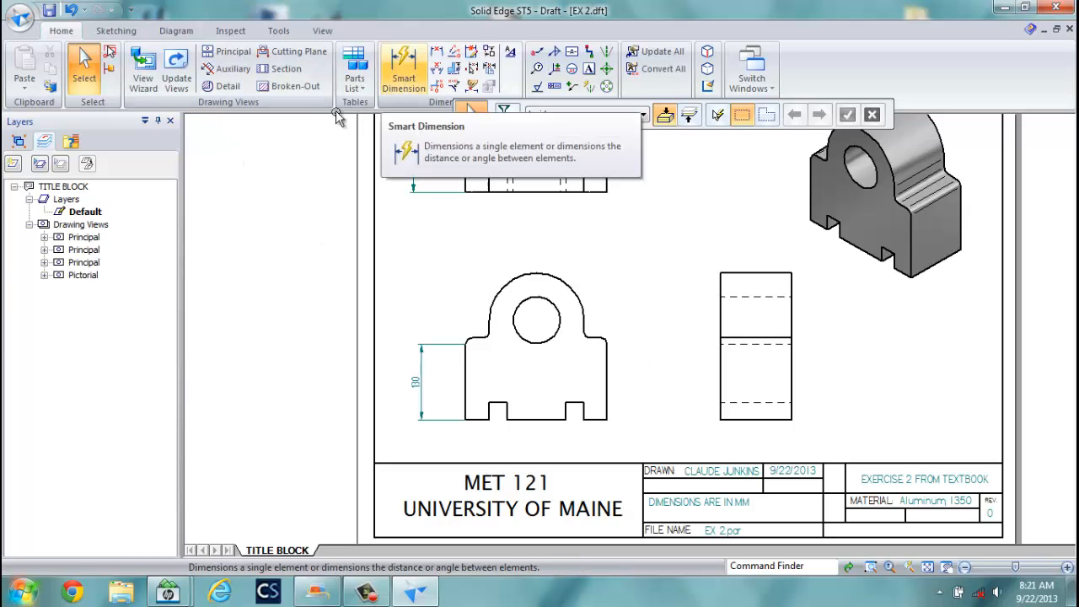
{"action": "left_click", "coordinate": [417, 382]}
{"action": "key", "text": "Delete"}
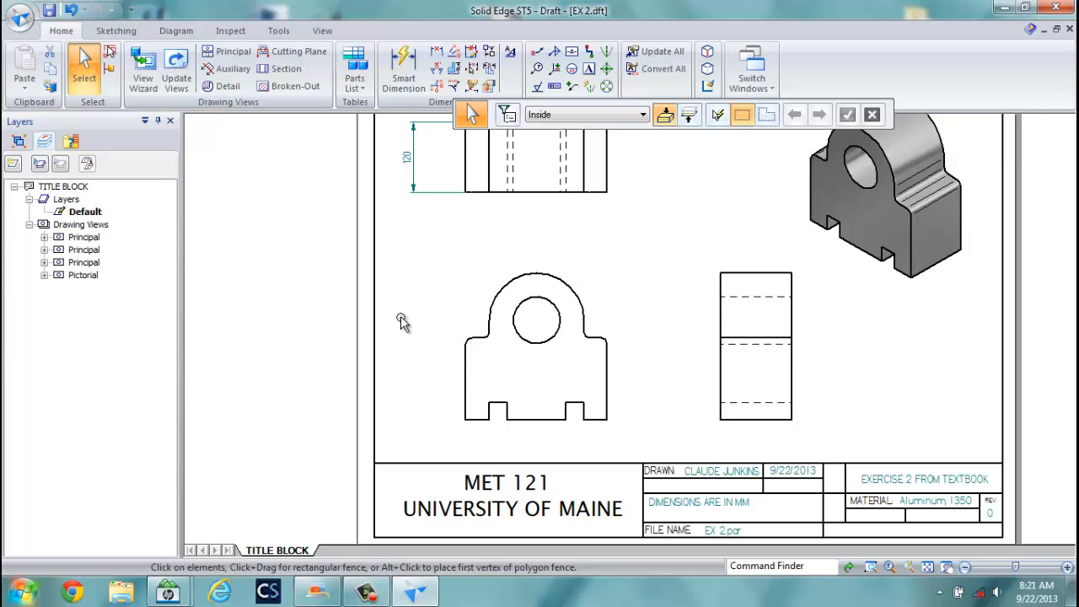
{"action": "left_click", "coordinate": [404, 67]}
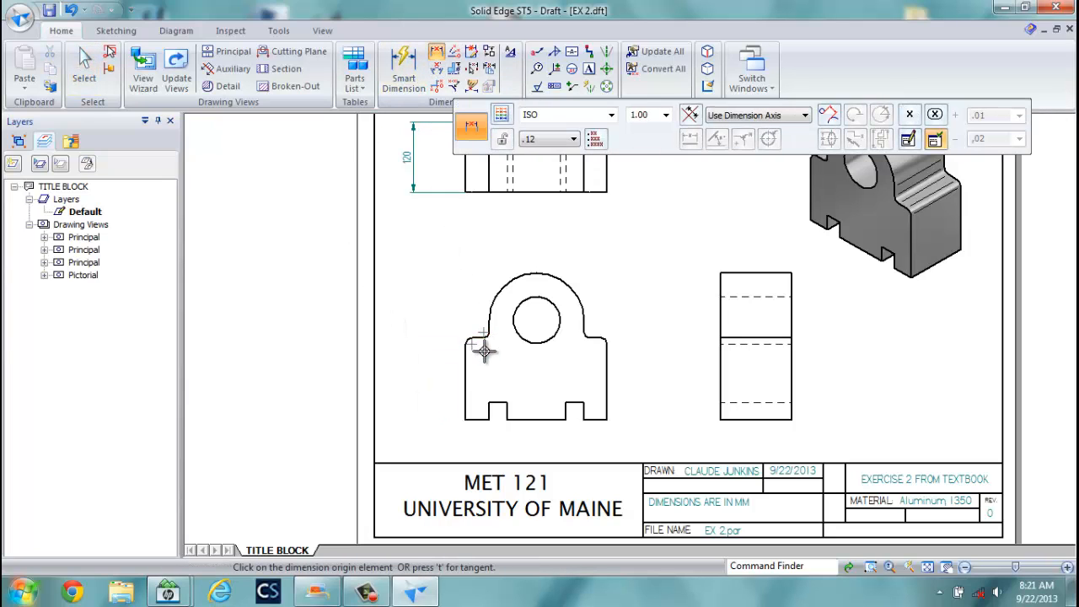
{"action": "left_click", "coordinate": [480, 344]}
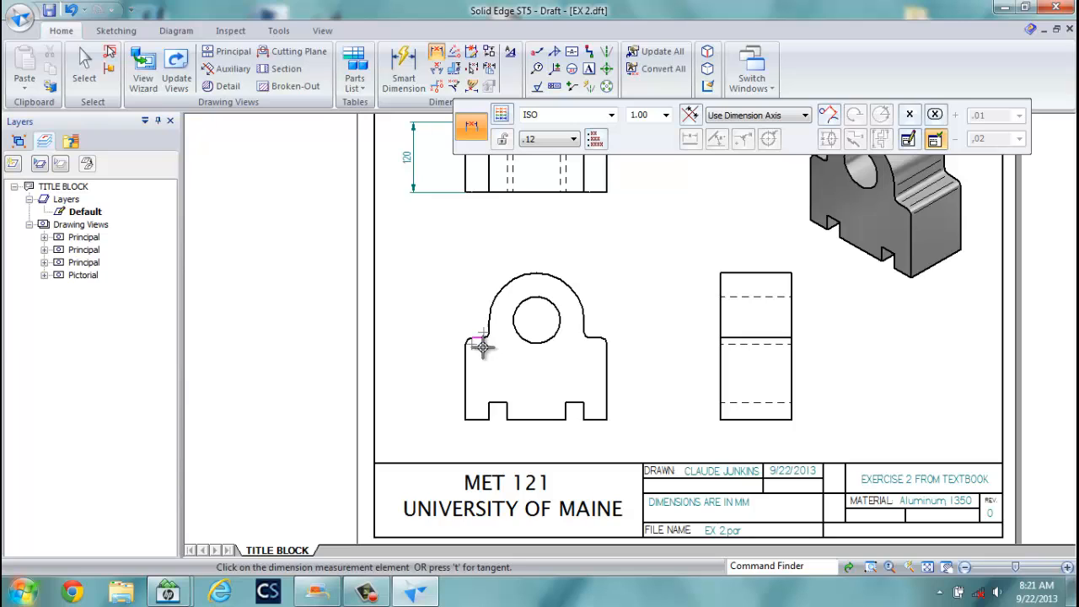
{"action": "left_click", "coordinate": [473, 422]}
{"action": "left_click", "coordinate": [417, 364]}
Dimension 170 from the front view's base to the hole centre, dismissing placement errors.
{"action": "left_click", "coordinate": [475, 421]}
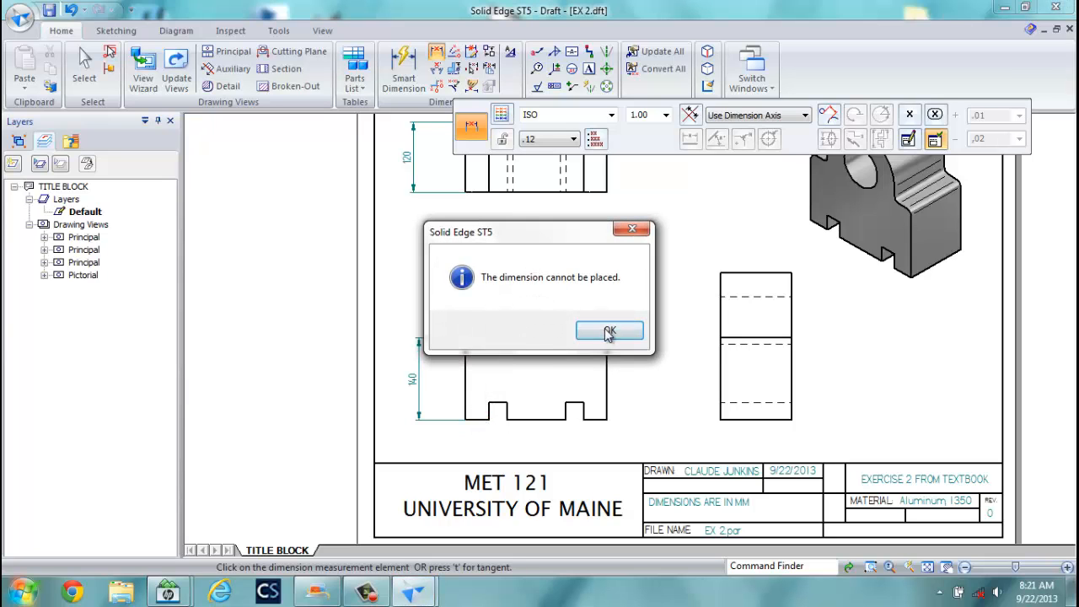
{"action": "left_click", "coordinate": [609, 328]}
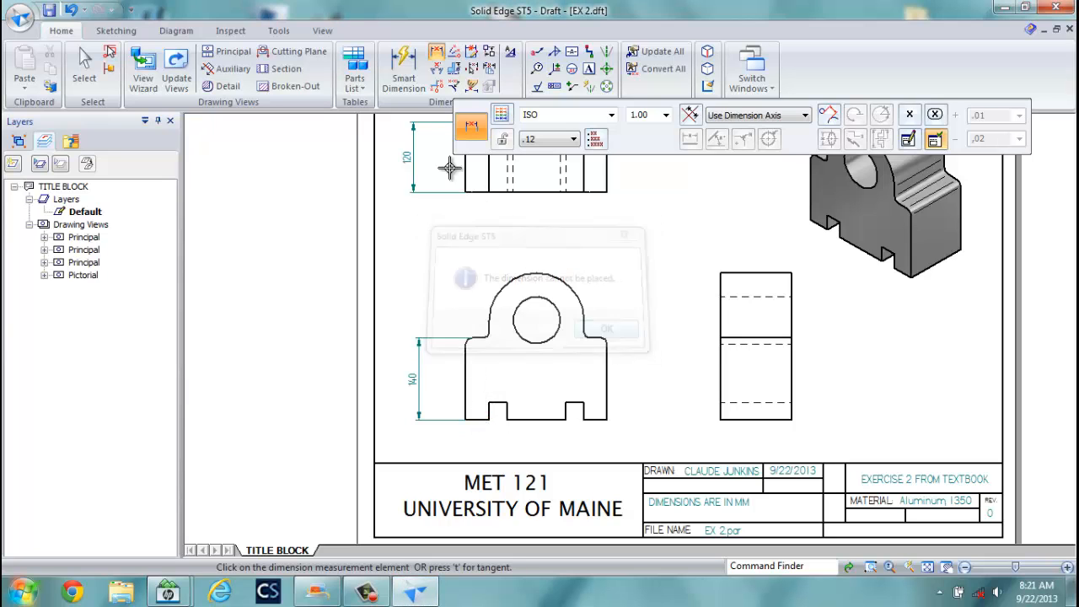
{"action": "left_click", "coordinate": [479, 416]}
{"action": "left_click", "coordinate": [606, 327]}
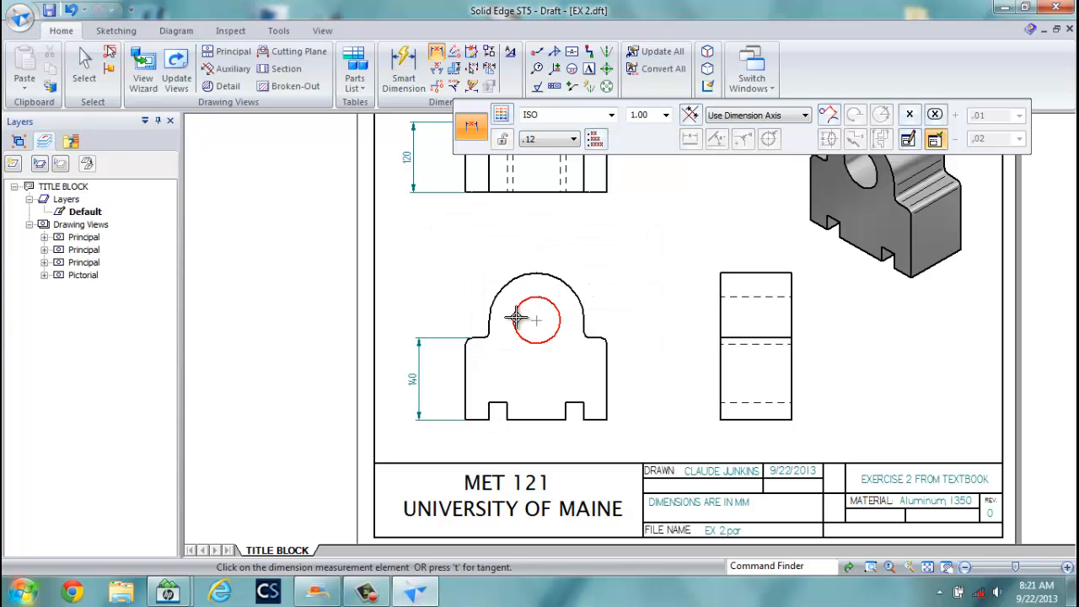
{"action": "left_click", "coordinate": [516, 319]}
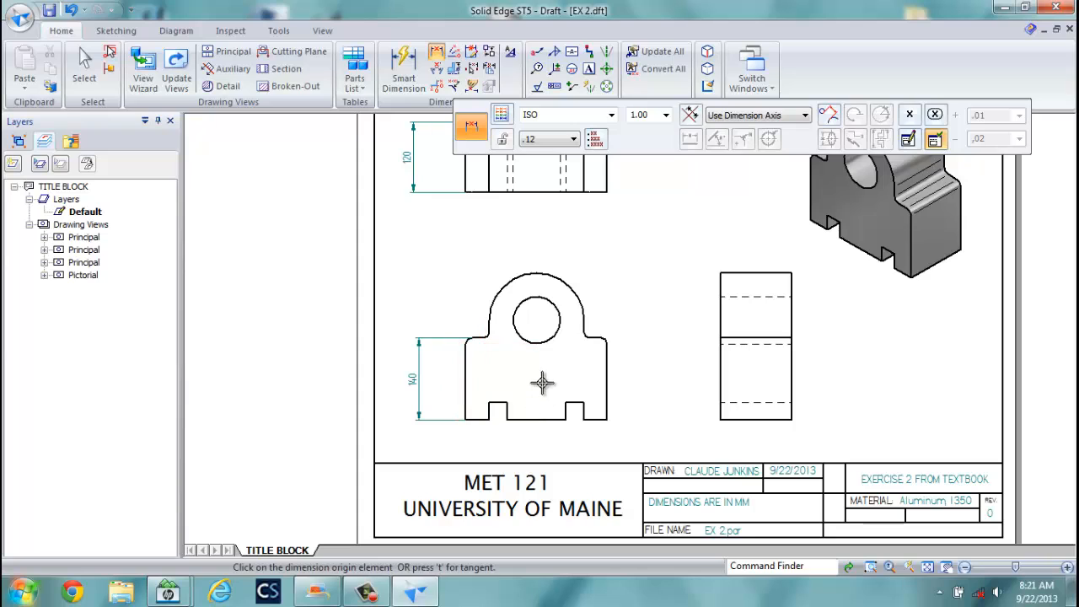
{"action": "left_click", "coordinate": [488, 423]}
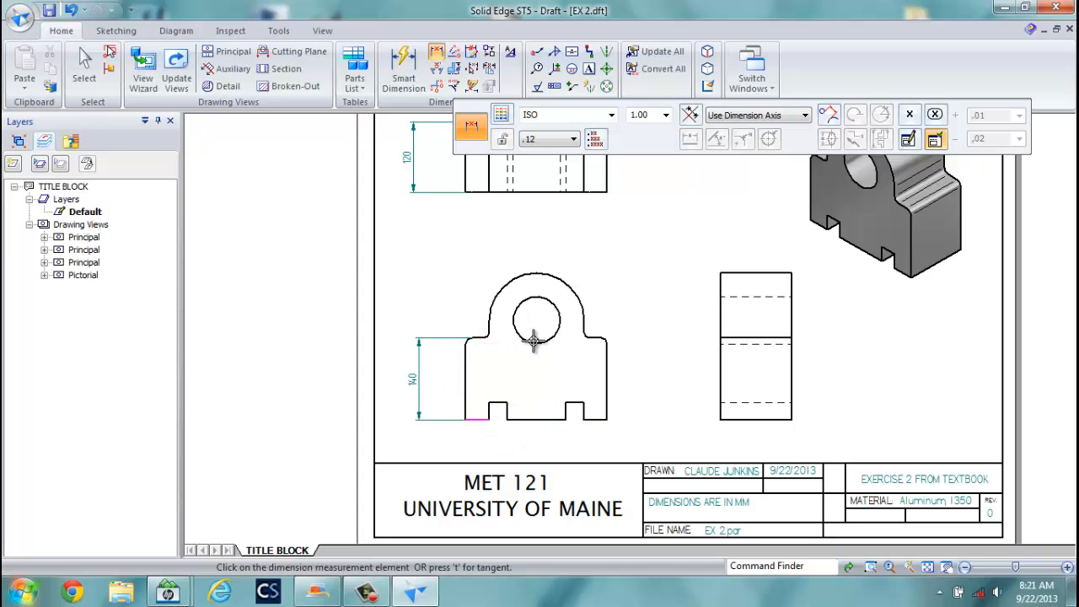
{"action": "left_click", "coordinate": [516, 320]}
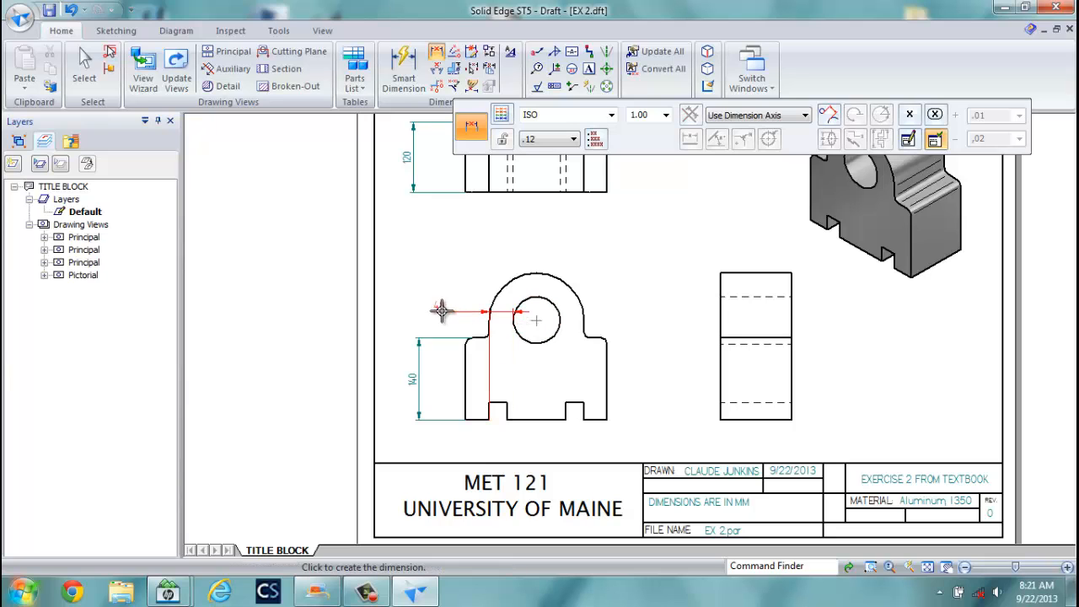
{"action": "left_click", "coordinate": [400, 325]}
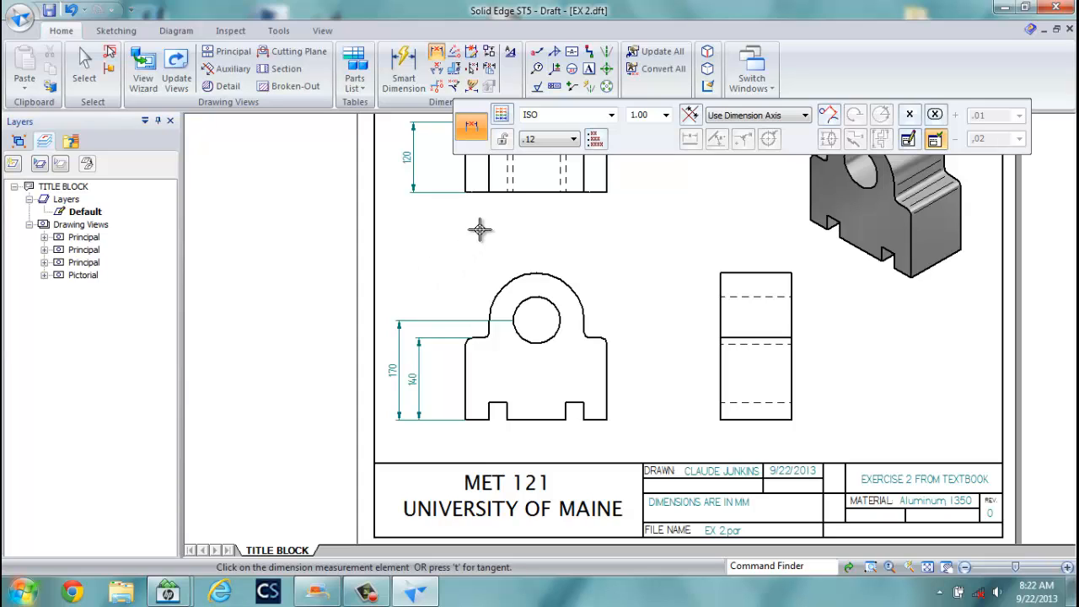
{"action": "left_click", "coordinate": [568, 280]}
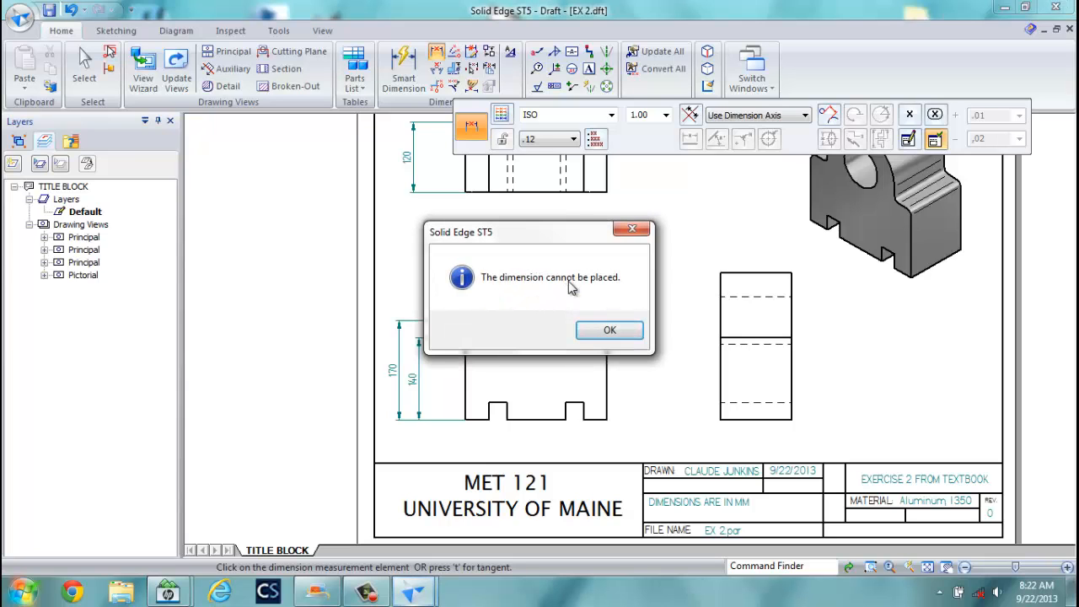
{"action": "left_click", "coordinate": [615, 331]}
Dimension the top arc as R 80 at upper left and the hole as Ø 80 at upper right.
{"action": "left_click", "coordinate": [402, 67]}
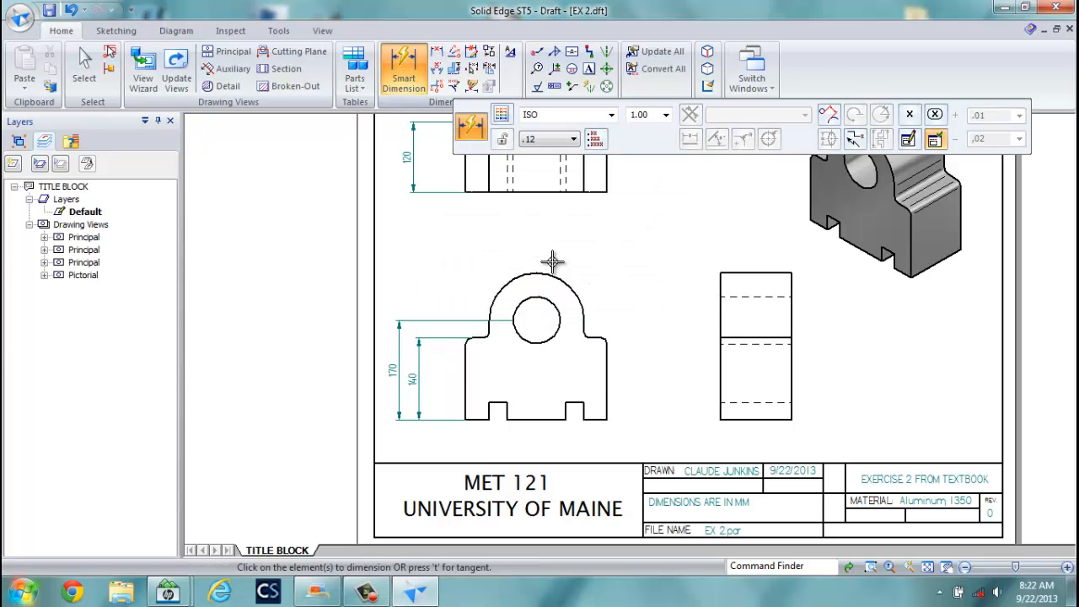
{"action": "left_click", "coordinate": [572, 282]}
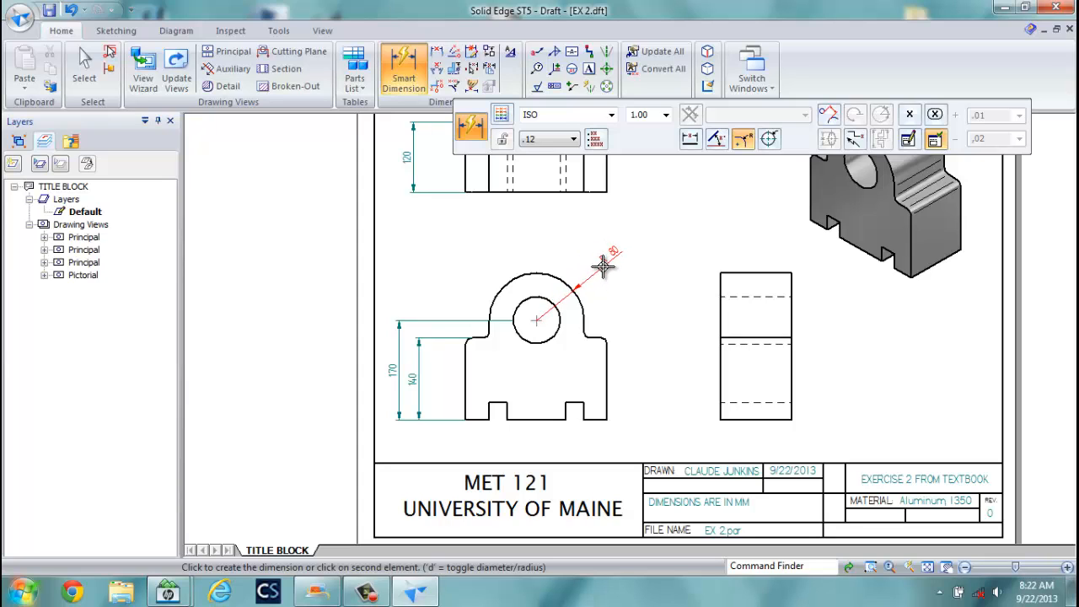
{"action": "left_click", "coordinate": [466, 274]}
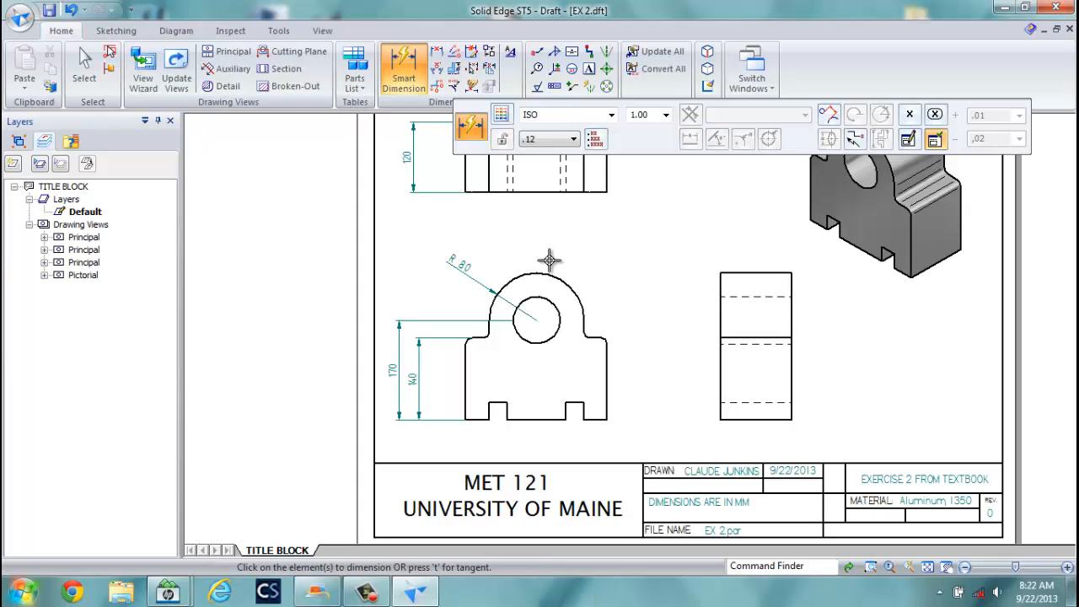
{"action": "left_click", "coordinate": [556, 302]}
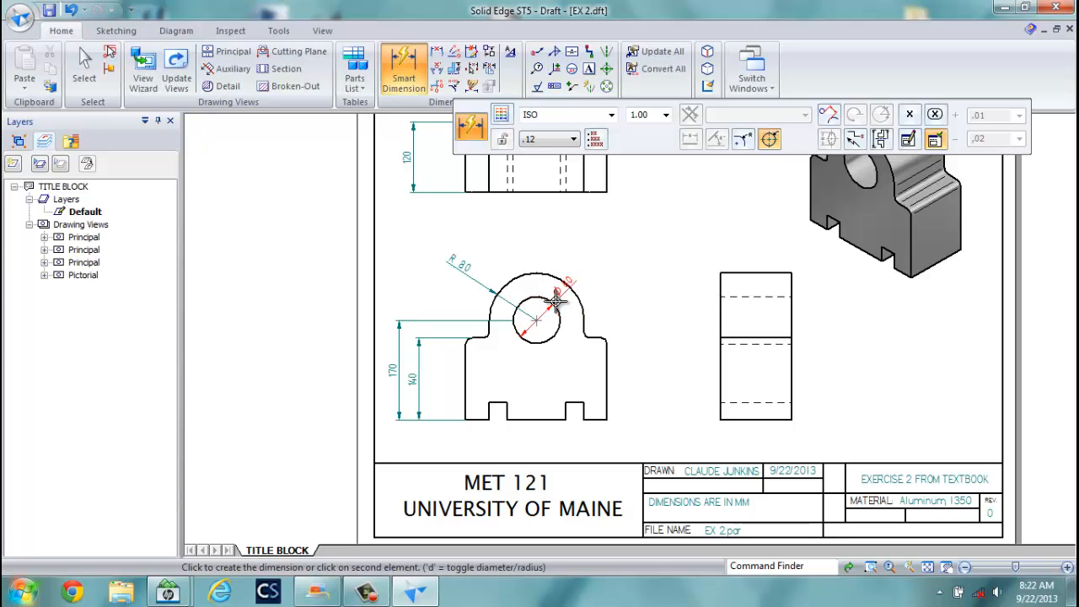
{"action": "left_click", "coordinate": [596, 276]}
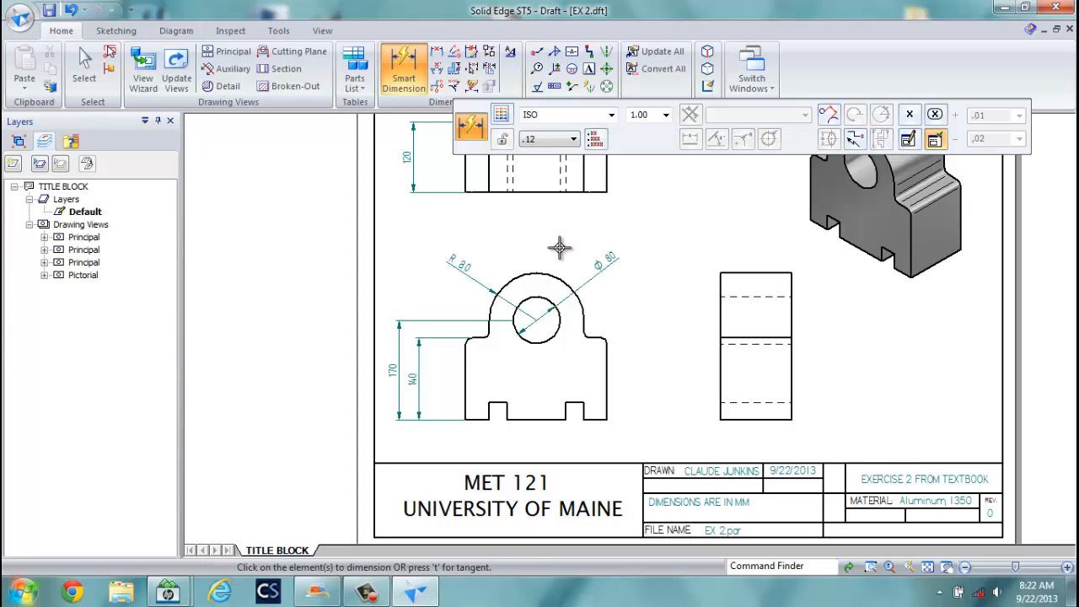
Add a center mark on the hole and a shortened vertical centerline from the arc top through the top view.
{"action": "left_click", "coordinate": [607, 71]}
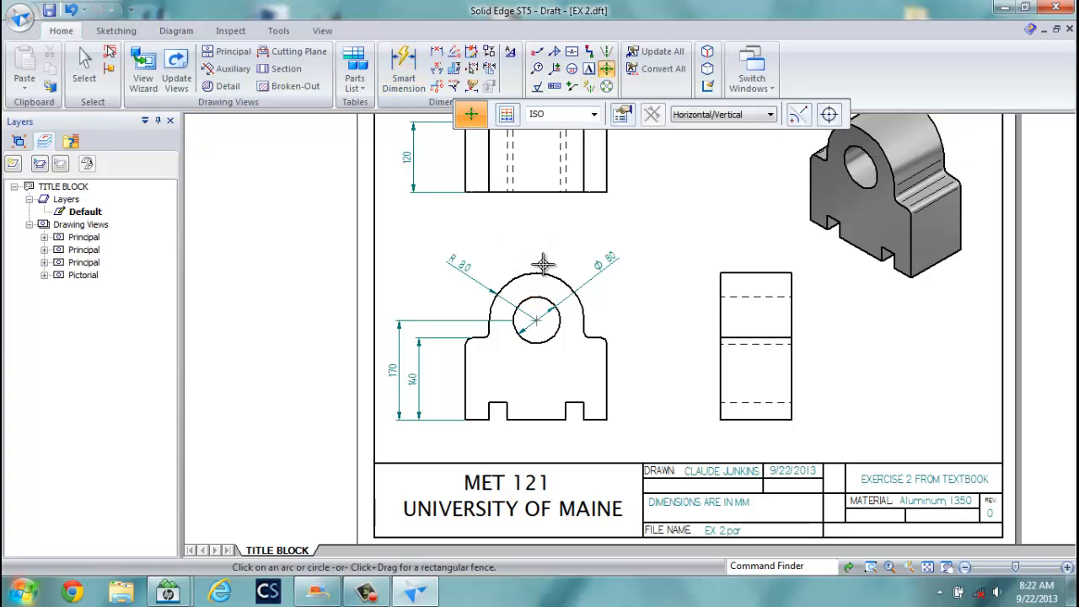
{"action": "left_click", "coordinate": [543, 266]}
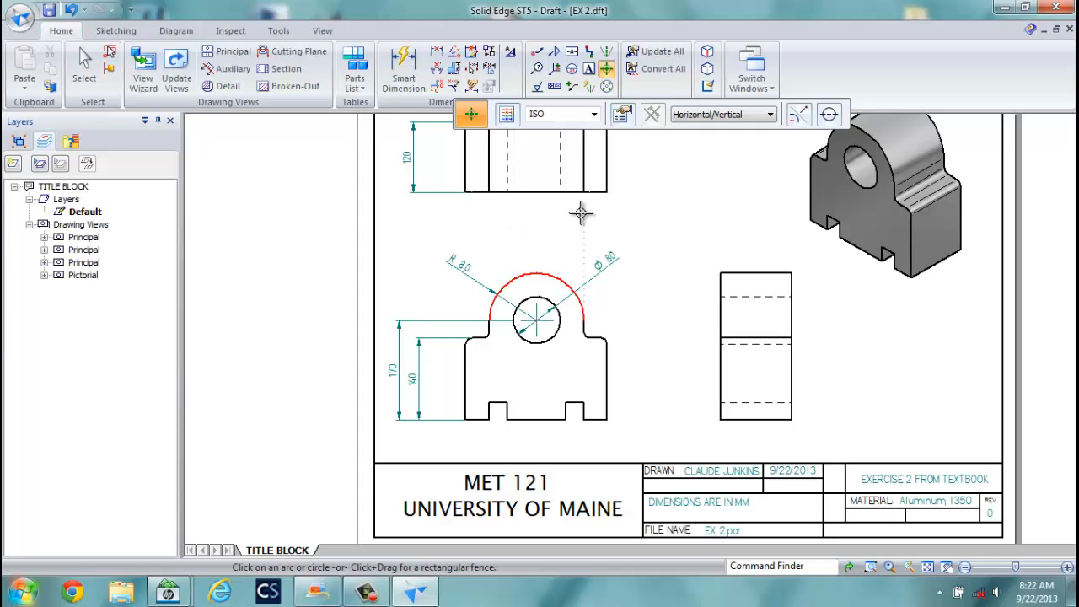
{"action": "left_click", "coordinate": [608, 50]}
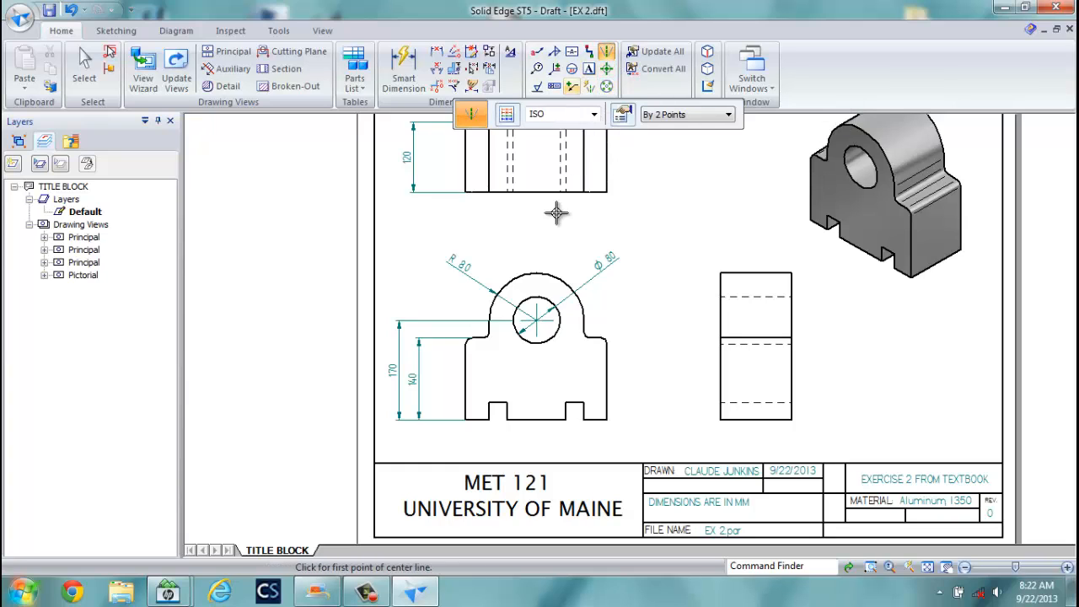
{"action": "left_click", "coordinate": [538, 270]}
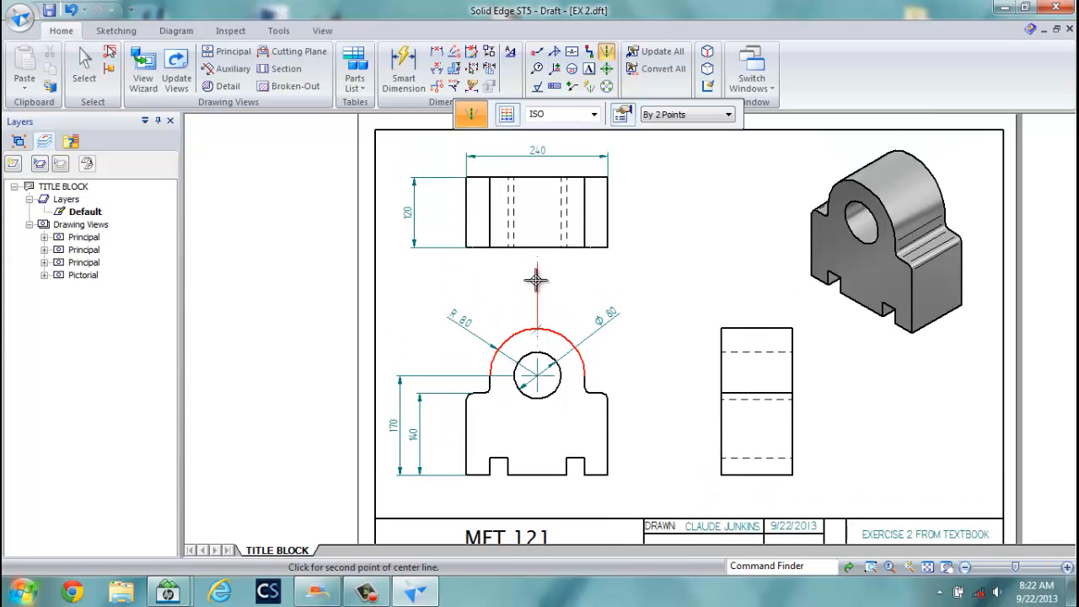
{"action": "scroll", "coordinate": [535, 211], "scroll_direction": "up", "scroll_amount": 2}
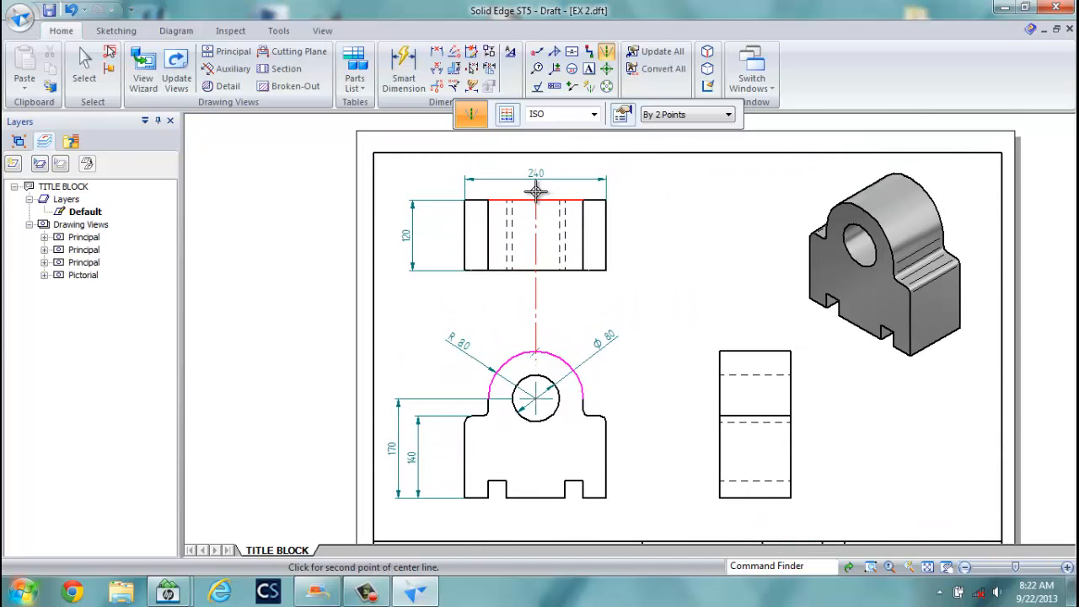
{"action": "left_click", "coordinate": [536, 192]}
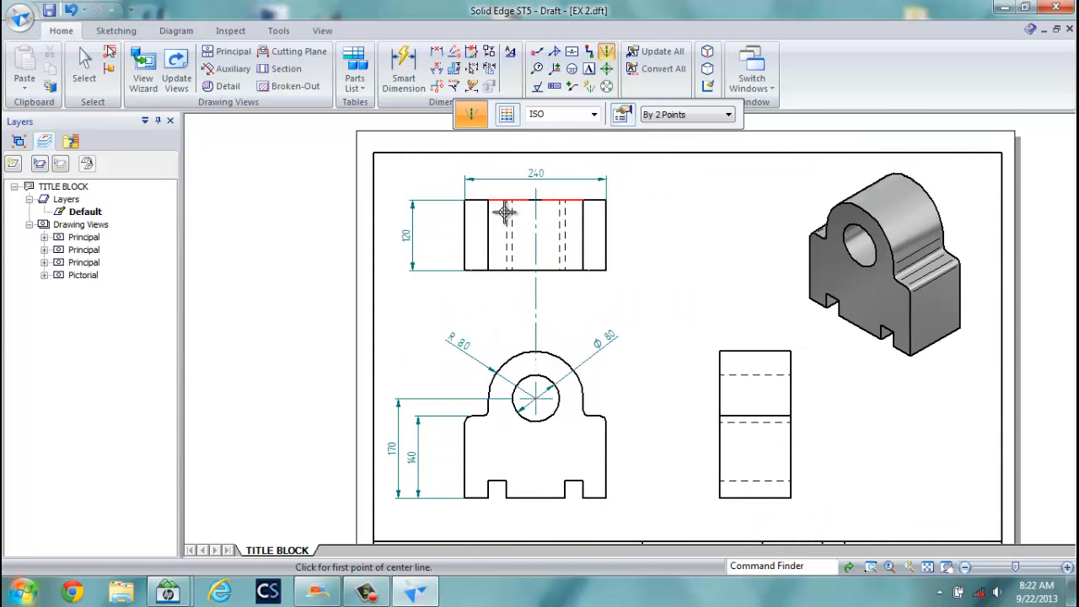
{"action": "left_click", "coordinate": [83, 88]}
{"action": "left_click", "coordinate": [532, 309]}
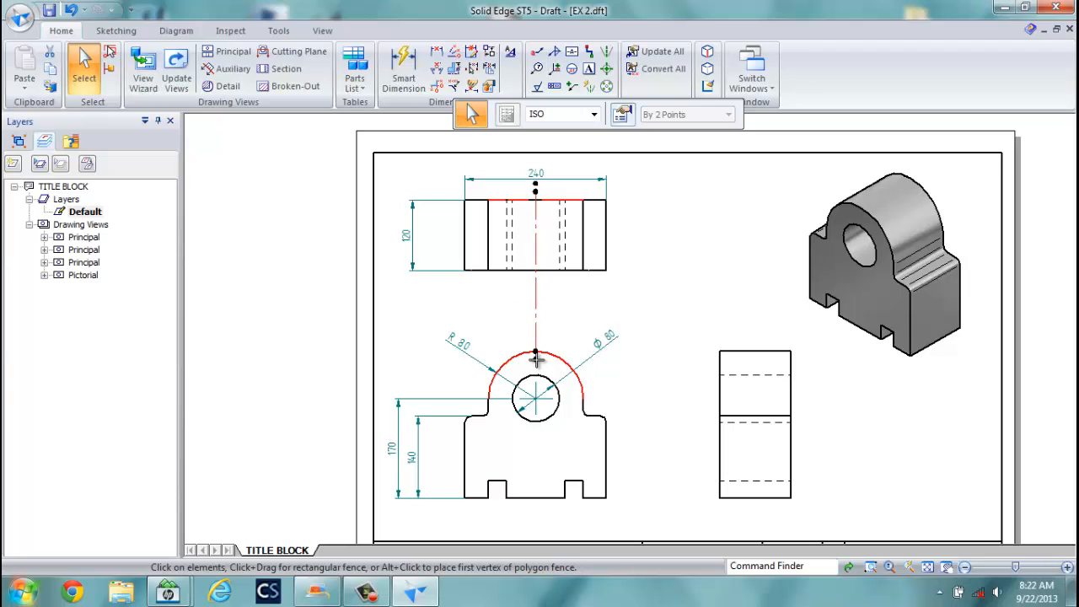
{"action": "left_click_drag", "start_coordinate": [535, 291], "coordinate": [535, 291]}
{"action": "left_click", "coordinate": [503, 304]}
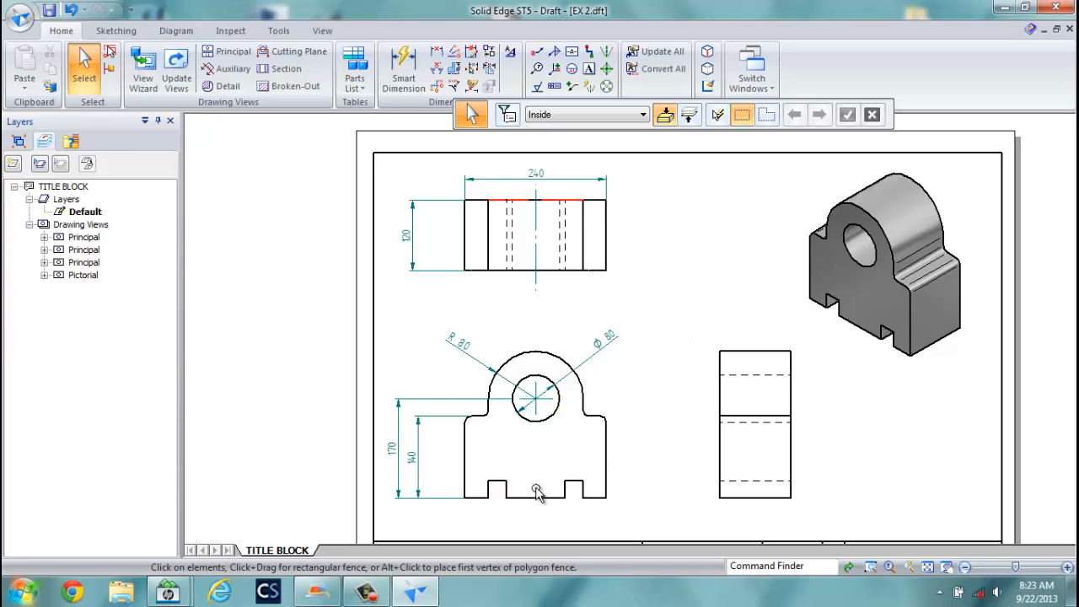
Dimension the front view's 40 left-leg width and the 30 notch width with Smart Dimension.
{"action": "scroll", "coordinate": [520, 511], "scroll_direction": "up", "scroll_amount": 2}
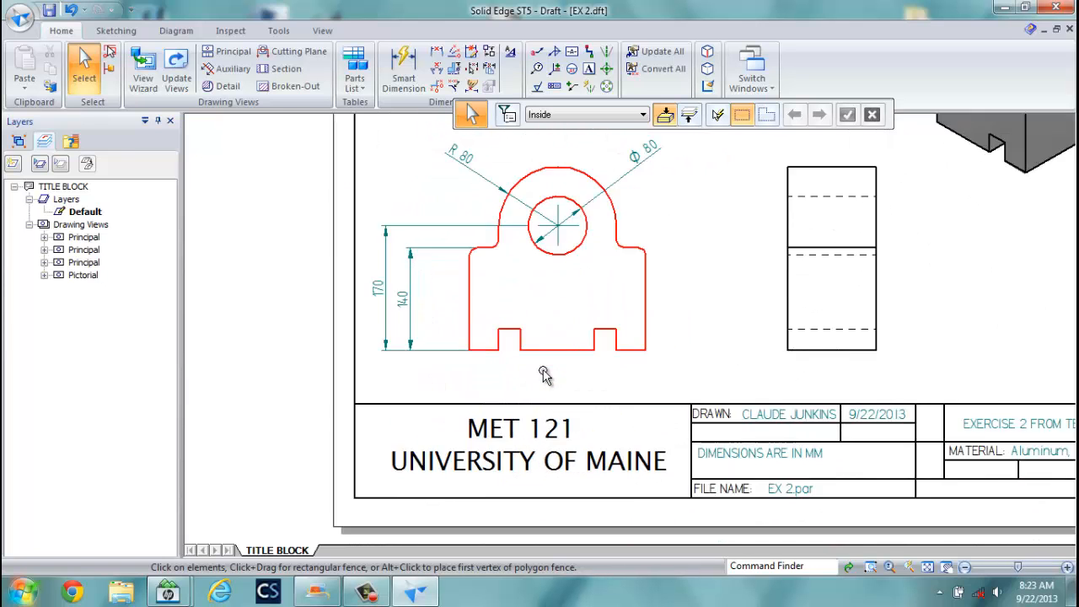
{"action": "scroll", "coordinate": [544, 375], "scroll_direction": "up", "scroll_amount": 2}
{"action": "left_click", "coordinate": [436, 51]}
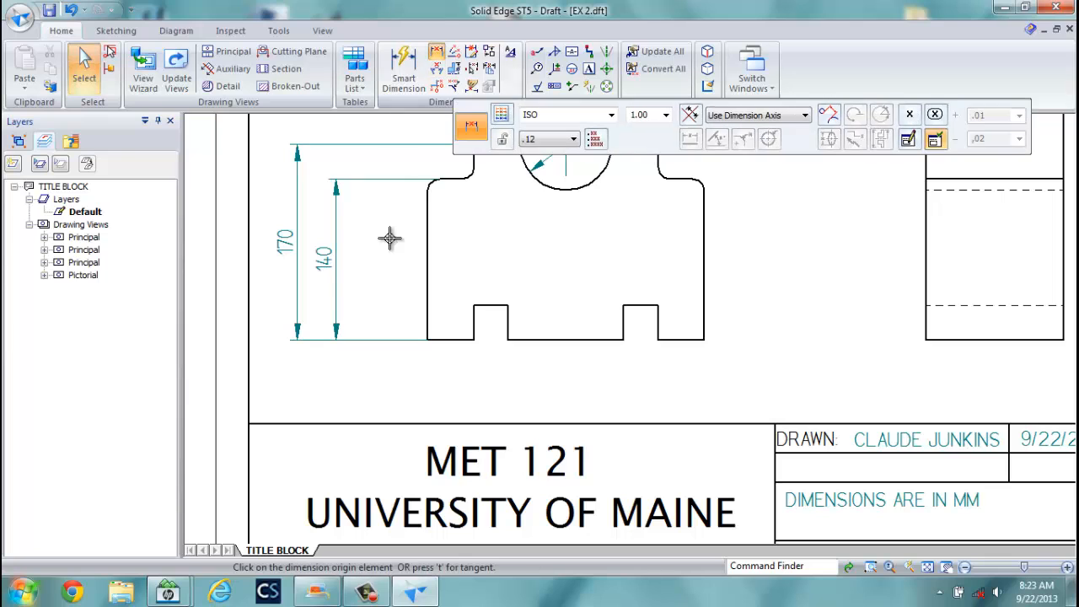
{"action": "left_click", "coordinate": [404, 67]}
{"action": "left_click", "coordinate": [447, 339]}
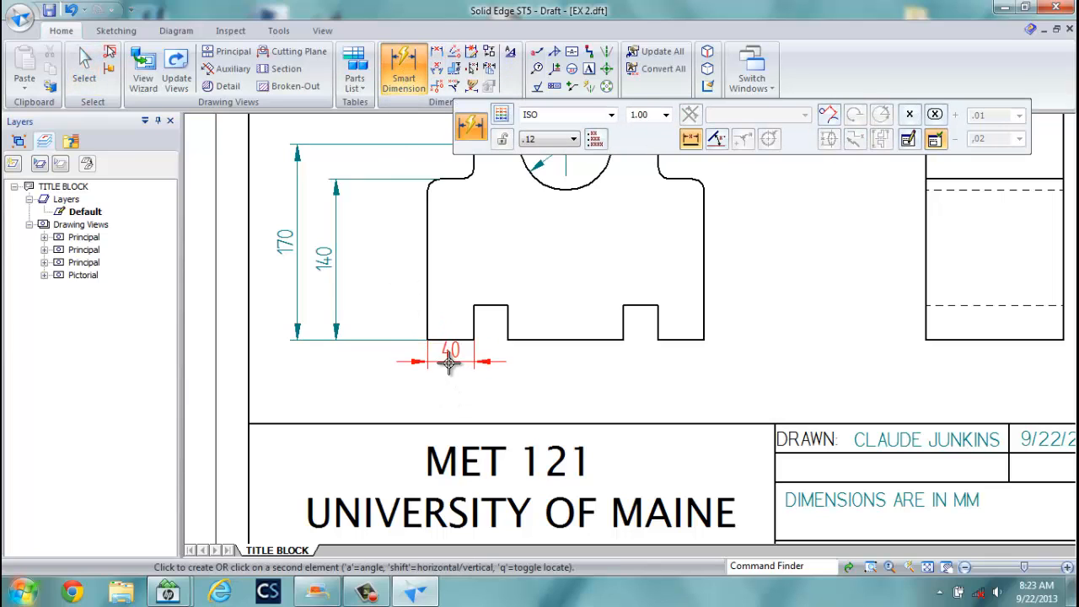
{"action": "left_click", "coordinate": [443, 253]}
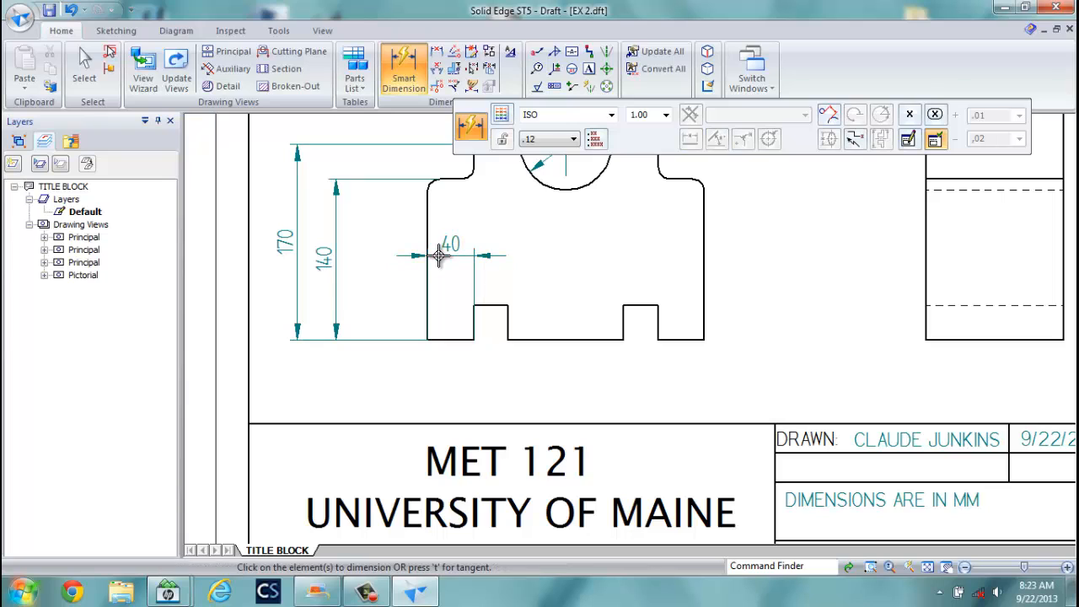
{"action": "left_click", "coordinate": [493, 305]}
{"action": "left_click", "coordinate": [492, 283]}
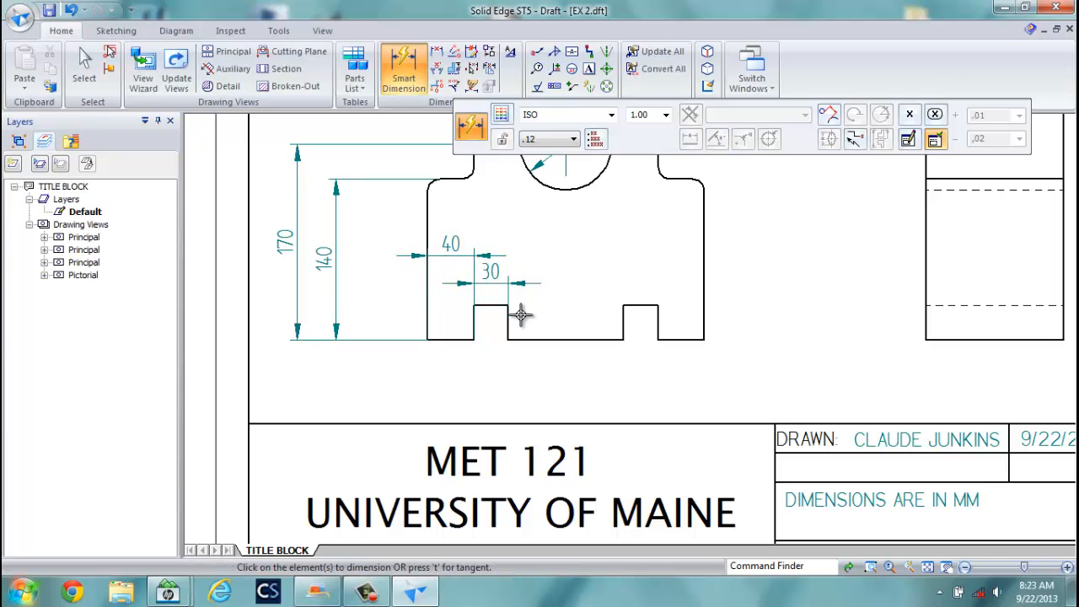
Add the 30 notch depth and 100 base dimensions, and pan to show the top arc.
{"action": "left_click", "coordinate": [509, 320]}
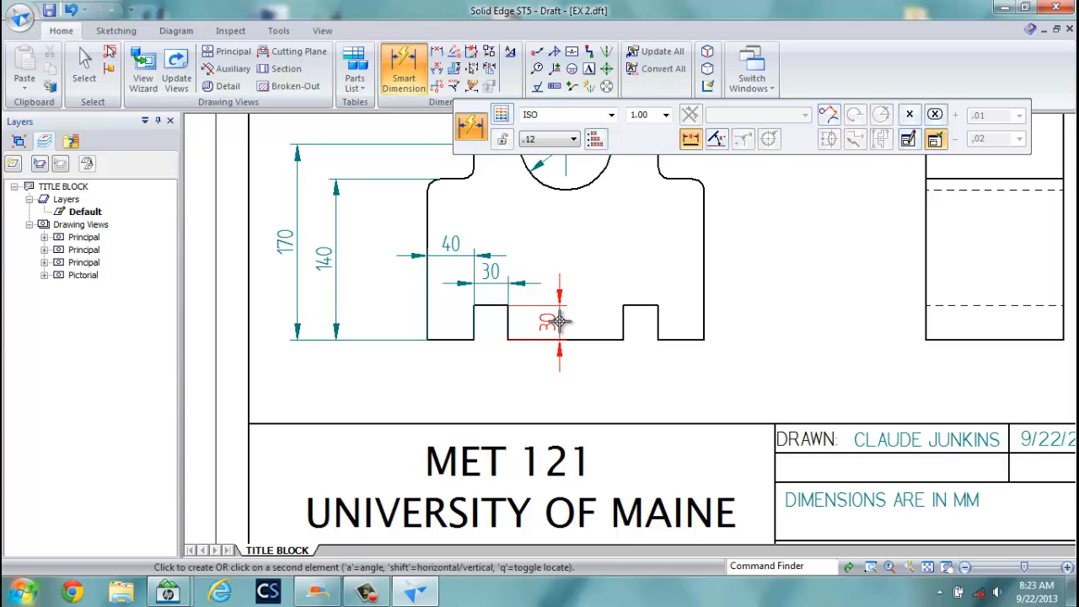
{"action": "left_click", "coordinate": [559, 320]}
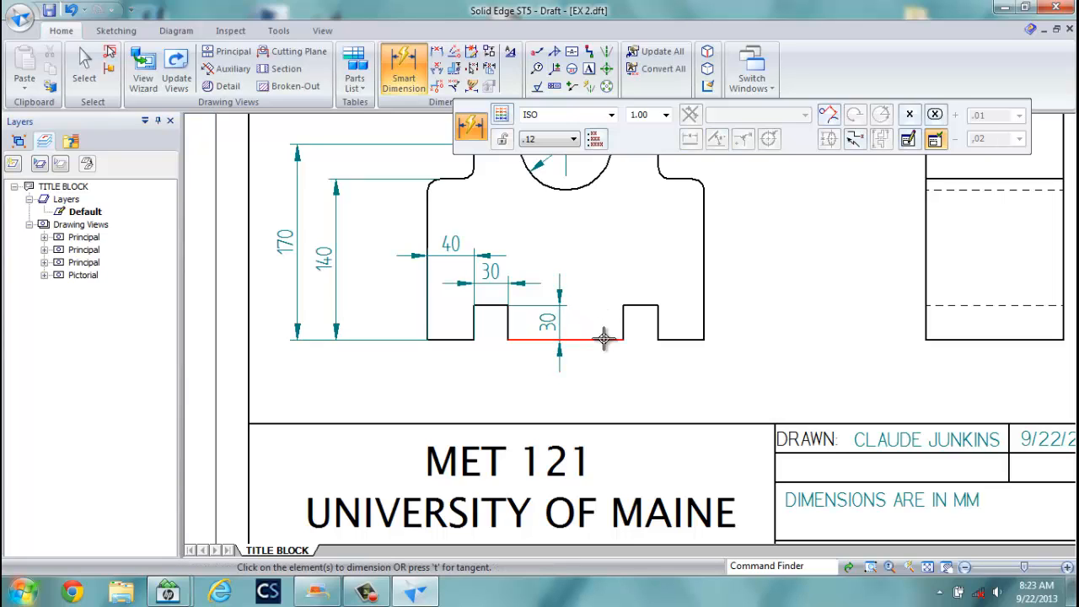
{"action": "left_click", "coordinate": [604, 338]}
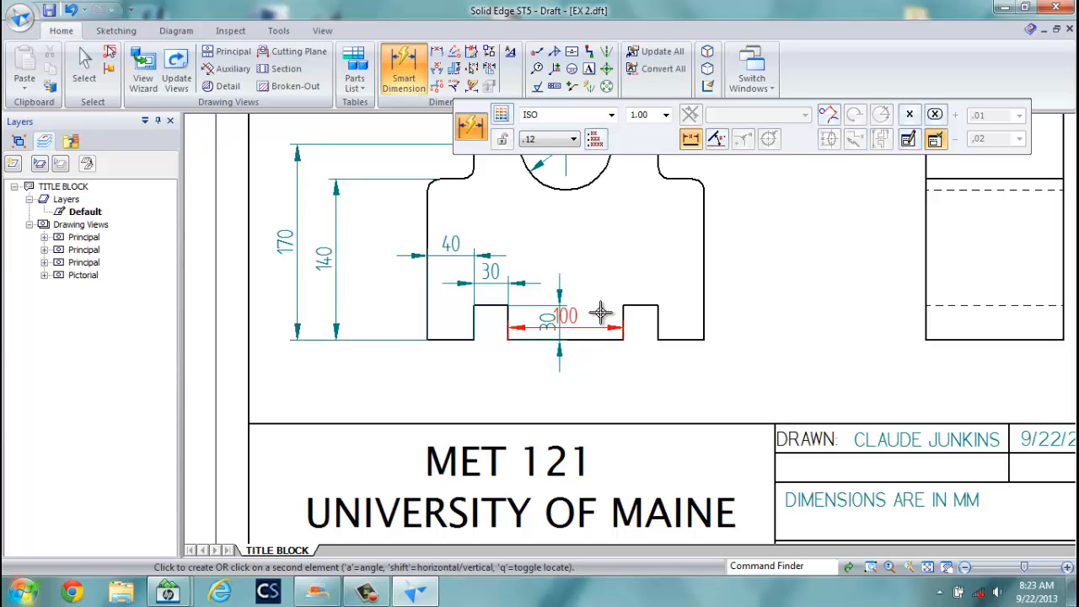
{"action": "left_click", "coordinate": [604, 245]}
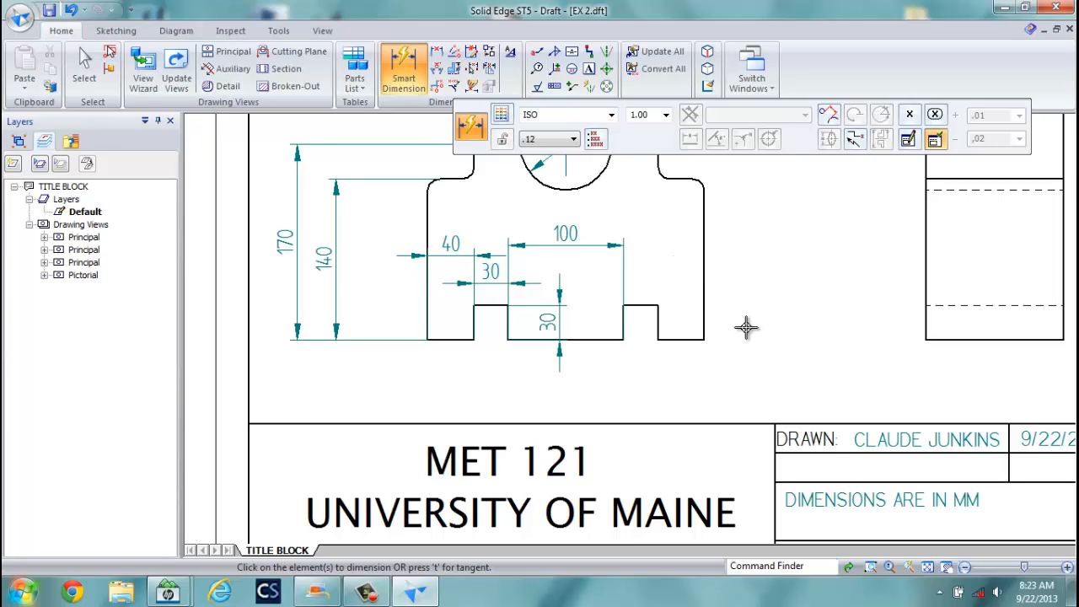
{"action": "middle_click_drag", "start_coordinate": [742, 252], "coordinate": [663, 410]}
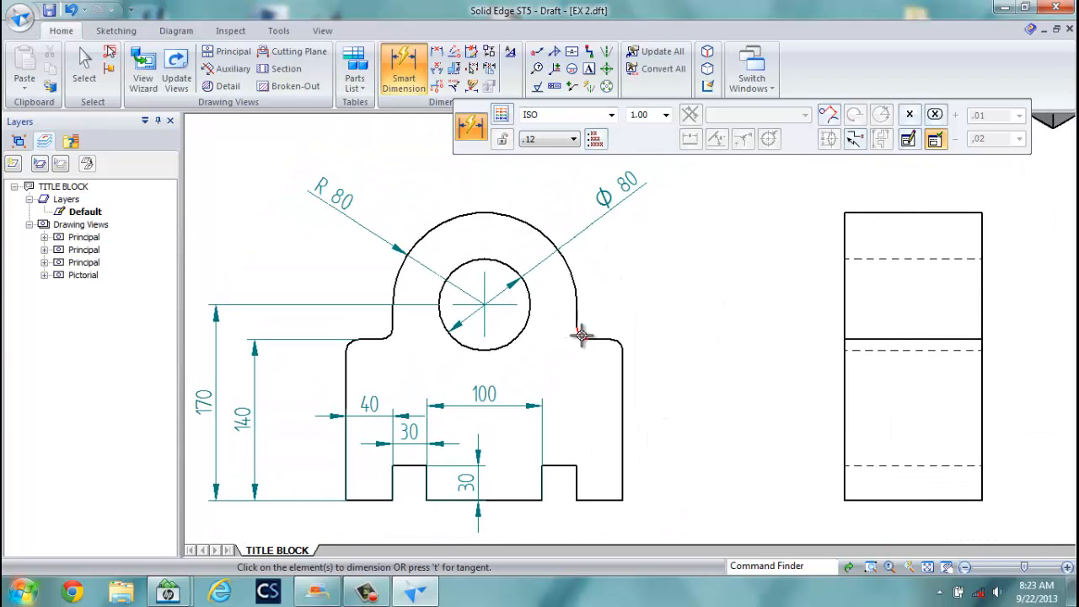
Label the small fillet beside the arc with an R10 radius dimension prefixed X4.
{"action": "left_click", "coordinate": [581, 334]}
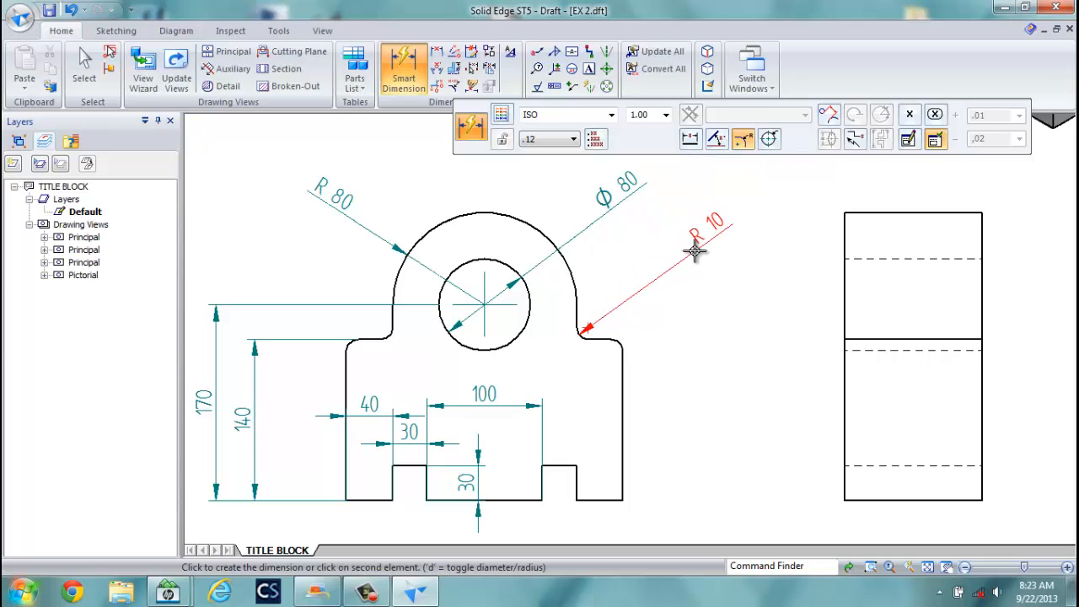
{"action": "left_click", "coordinate": [910, 141]}
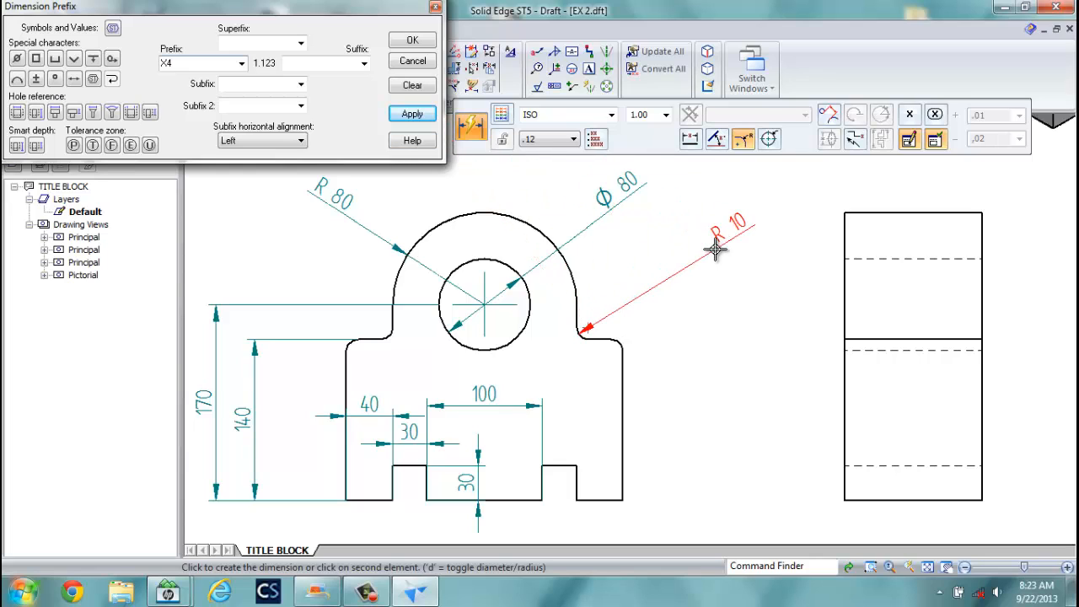
{"action": "type", "text": "X4"}
{"action": "left_click", "coordinate": [412, 114]}
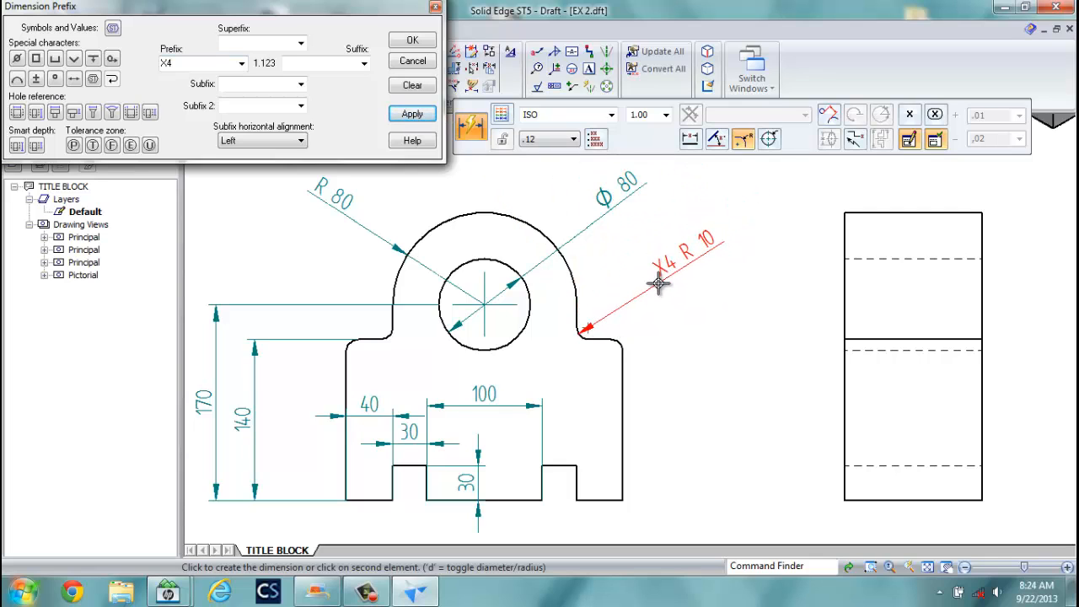
{"action": "left_click", "coordinate": [661, 282]}
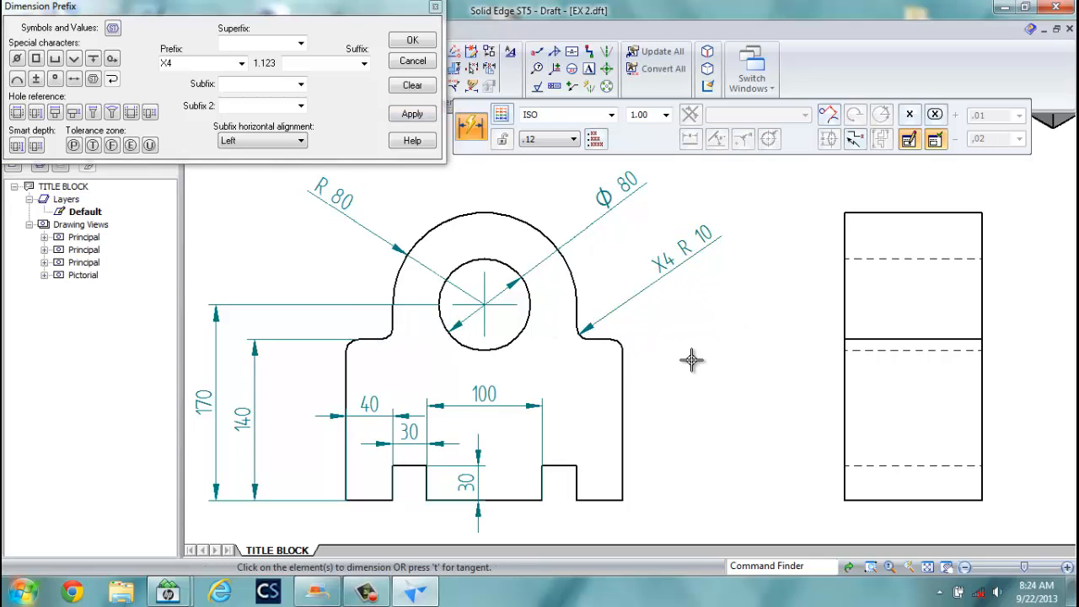
{"action": "left_click", "coordinate": [606, 68]}
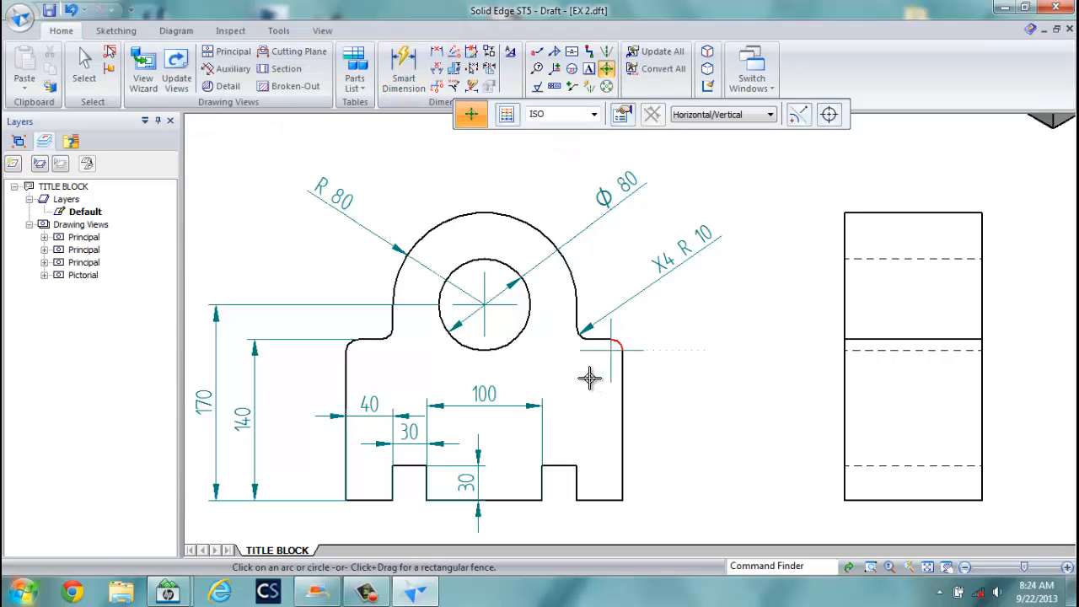
Place center marks on the right fillet and the two left fillets.
{"action": "left_click", "coordinate": [578, 335]}
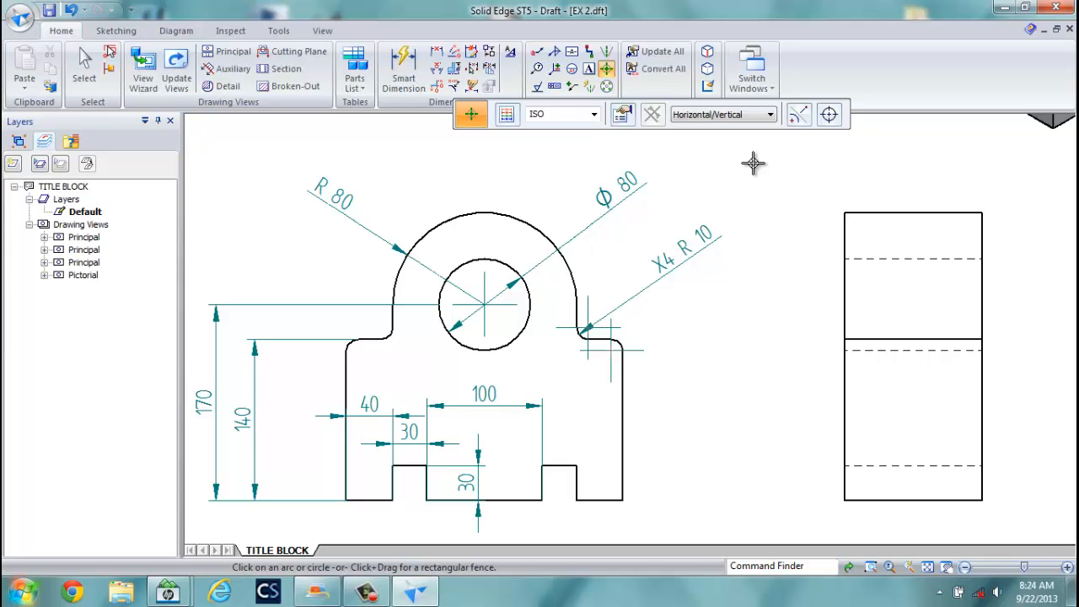
{"action": "left_click", "coordinate": [625, 118]}
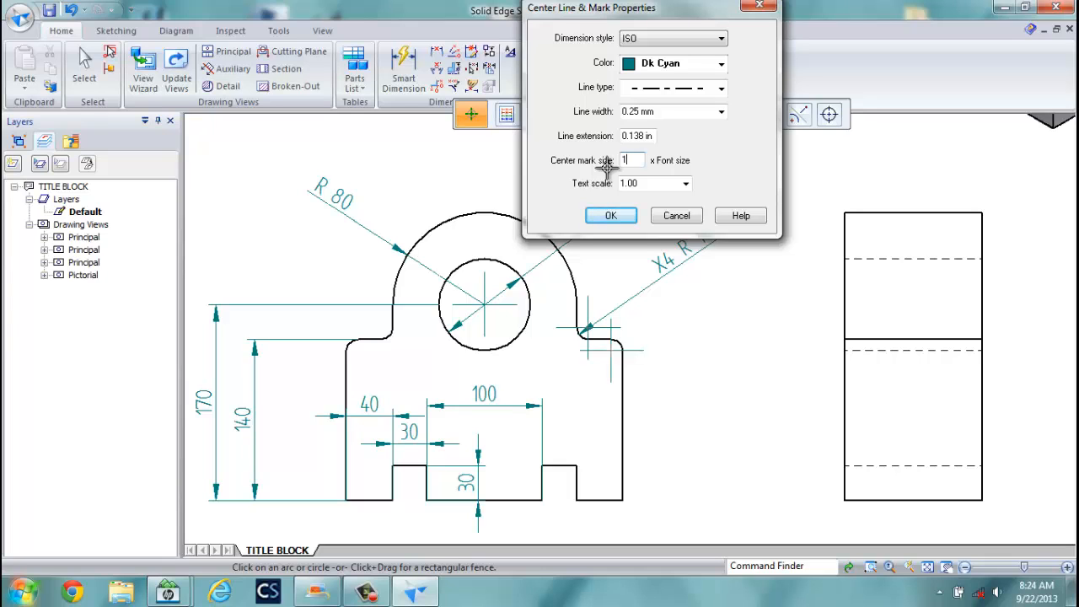
{"action": "key", "text": "Return"}
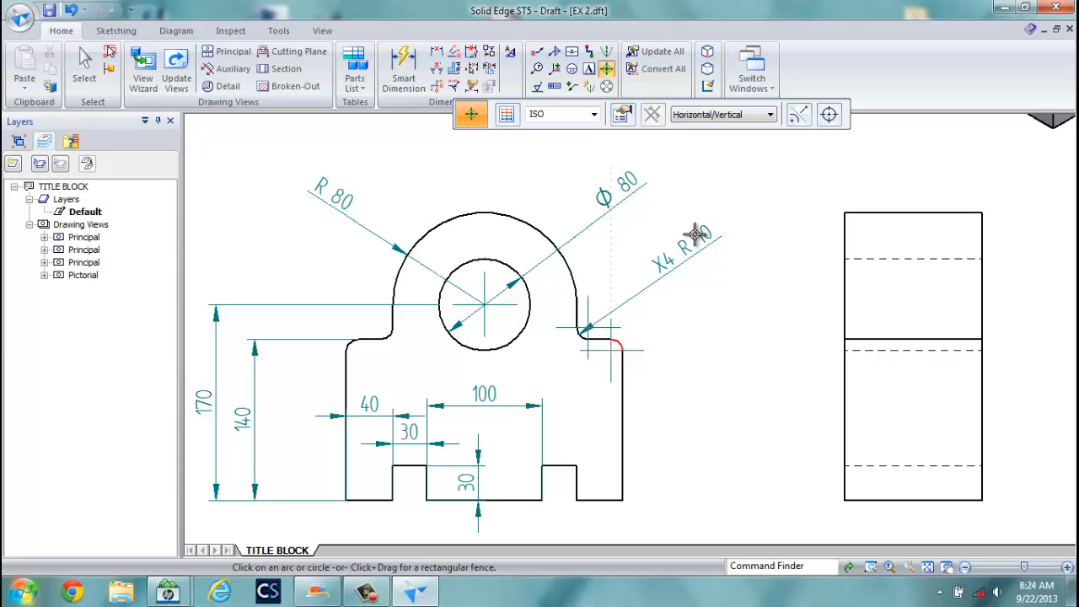
{"action": "left_click", "coordinate": [387, 336]}
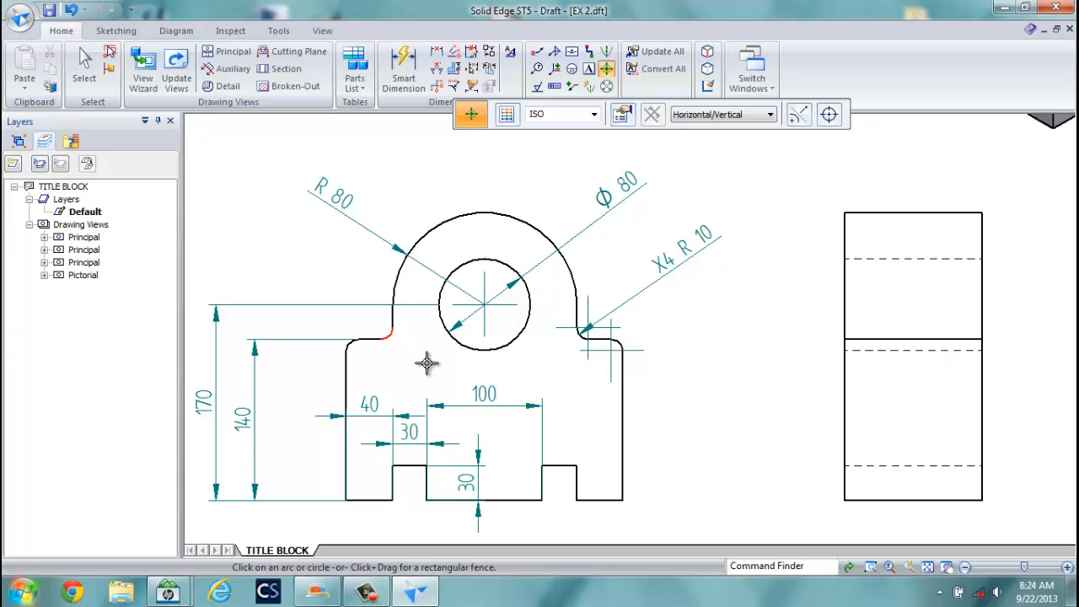
{"action": "left_click", "coordinate": [349, 344]}
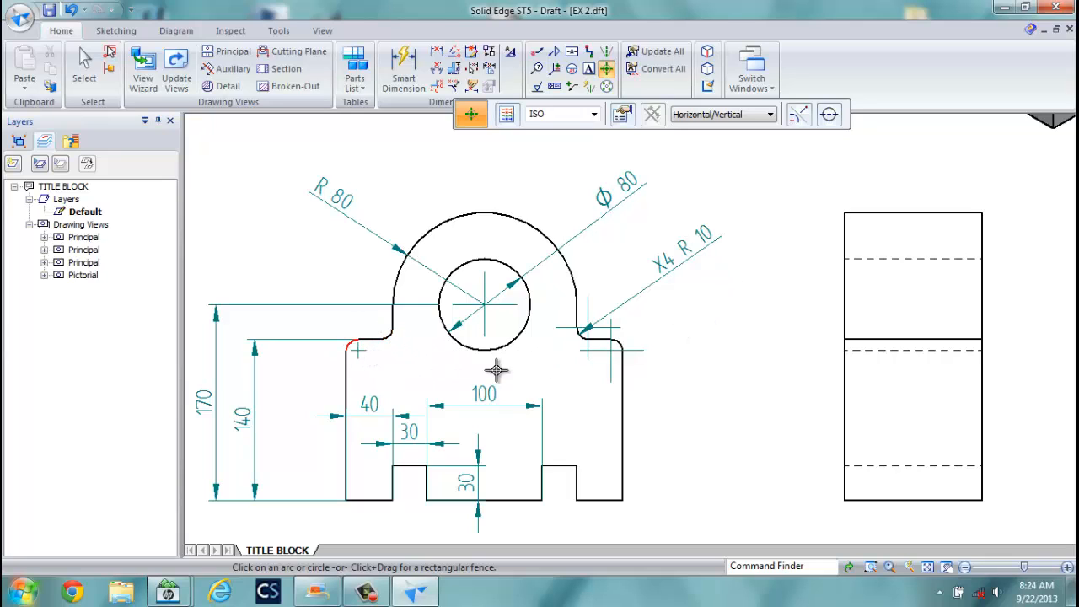
Delete the two misplaced, overlapping center marks on the right fillet.
{"action": "left_click", "coordinate": [95, 80]}
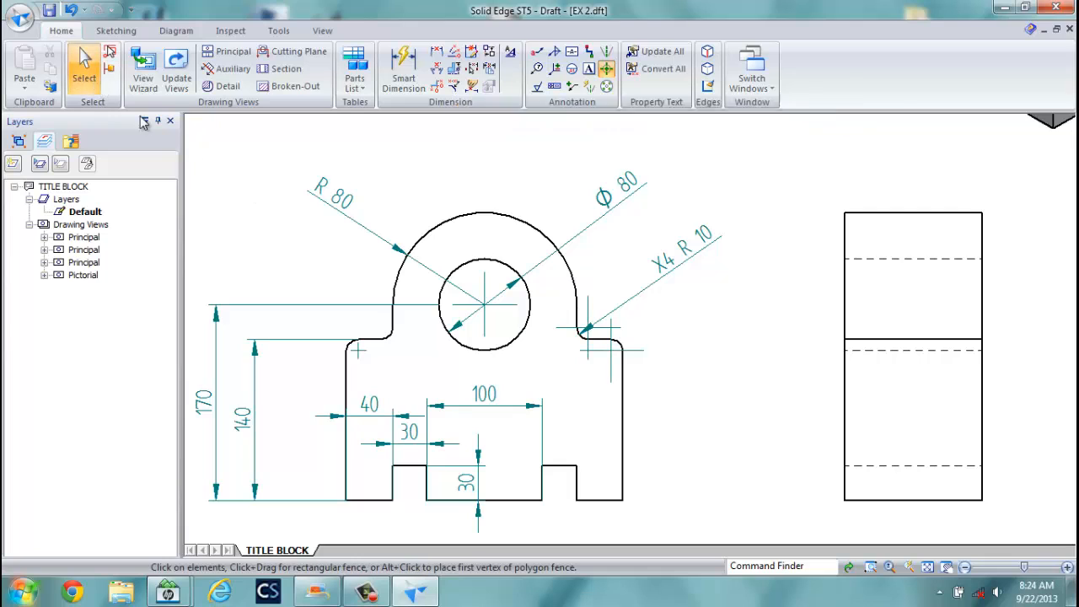
{"action": "left_click", "coordinate": [600, 353]}
{"action": "key", "text": "Delete"}
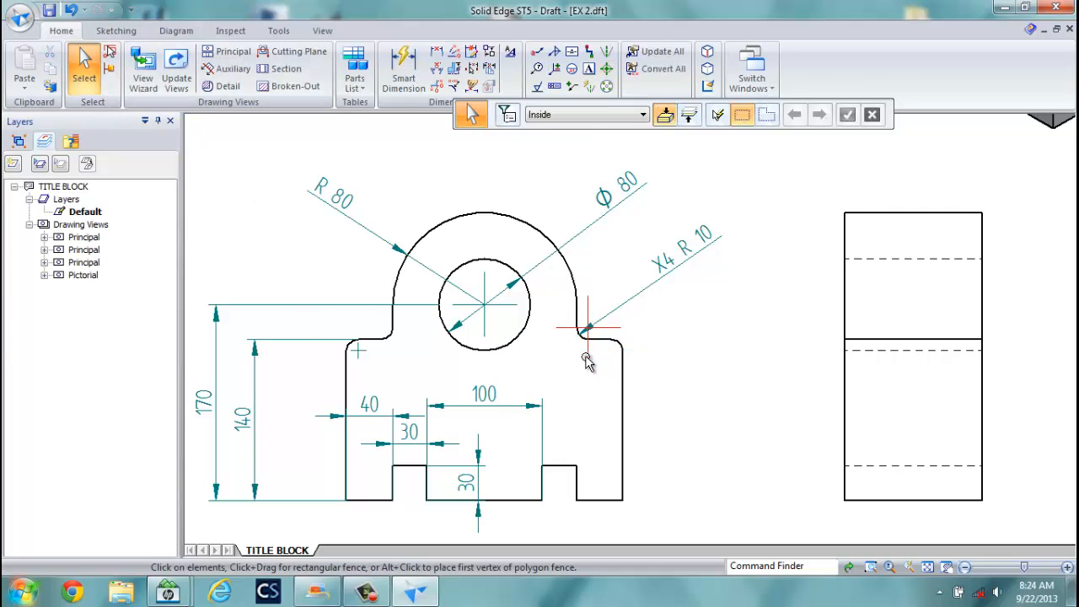
{"action": "left_click", "coordinate": [585, 358]}
{"action": "key", "text": "Delete"}
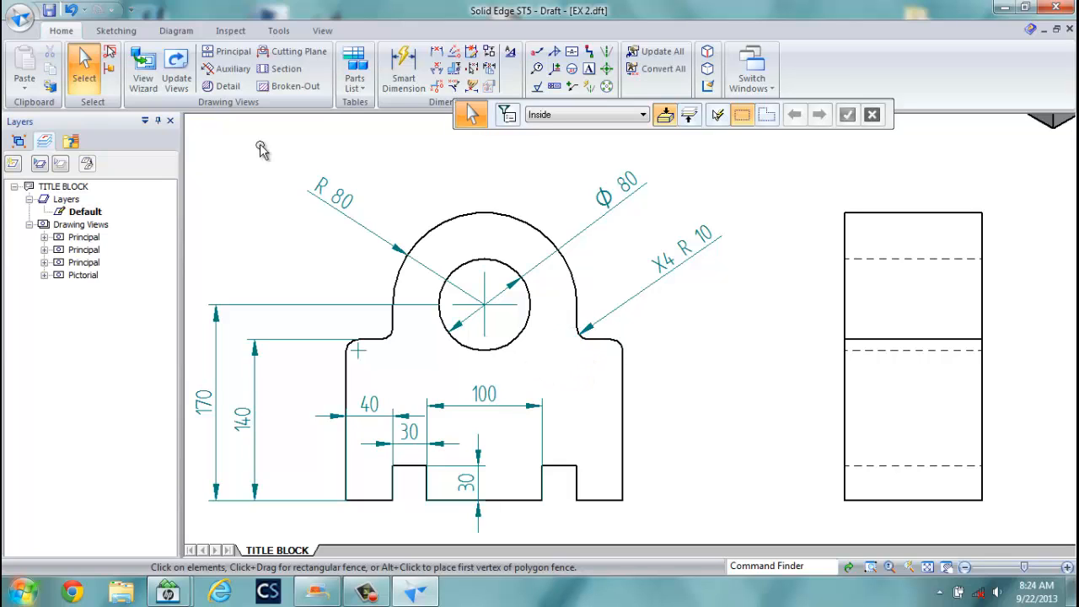
Re-place center marks on the remaining R10 fillets and fit the whole sheet in view.
{"action": "left_click", "coordinate": [606, 69]}
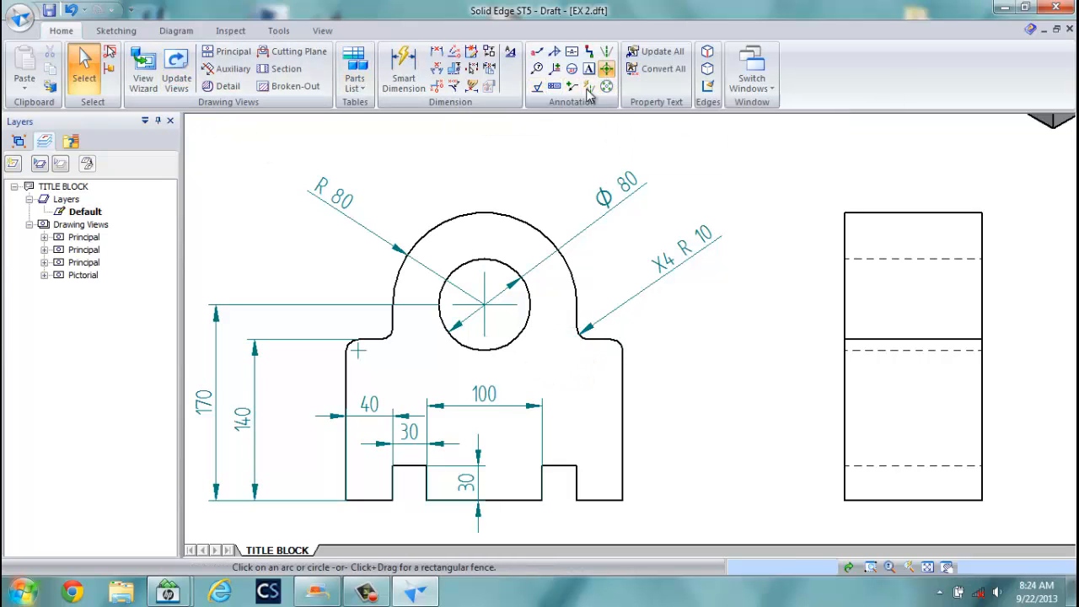
{"action": "left_click", "coordinate": [387, 336]}
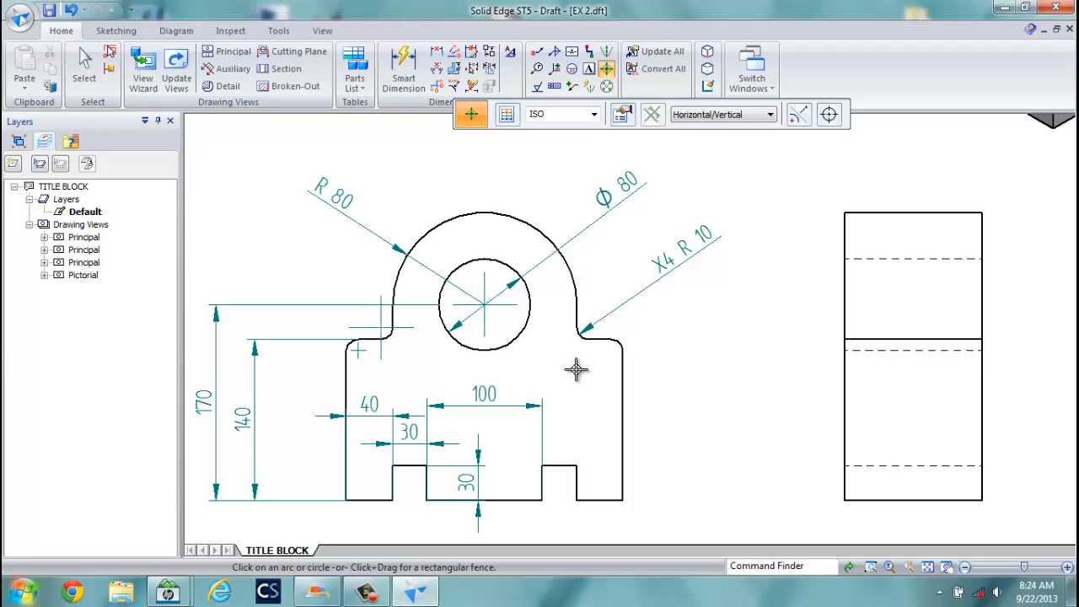
{"action": "key", "text": "Escape"}
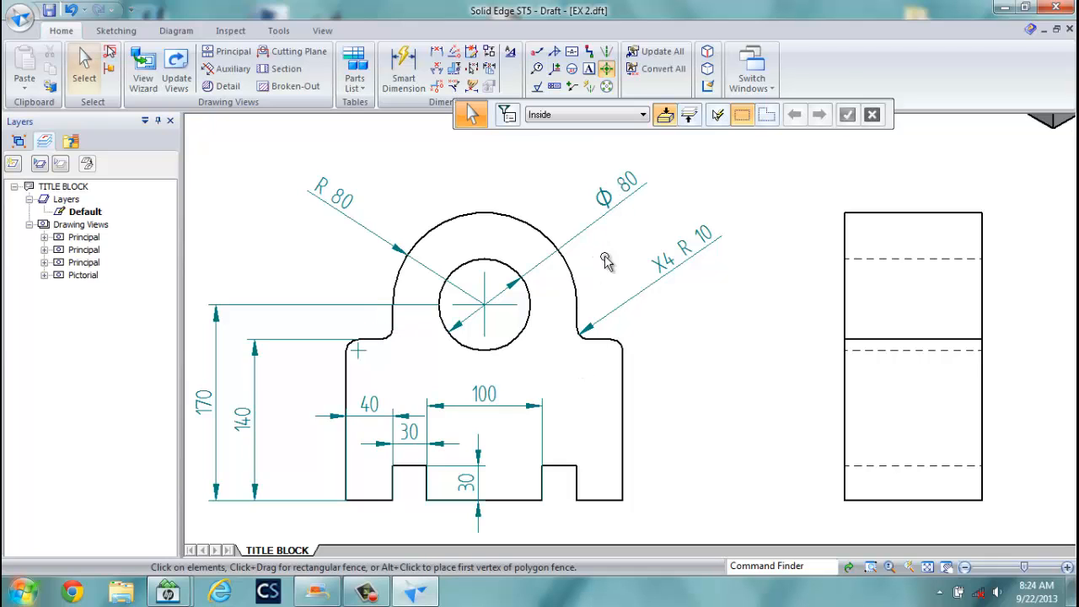
{"action": "left_click", "coordinate": [606, 67]}
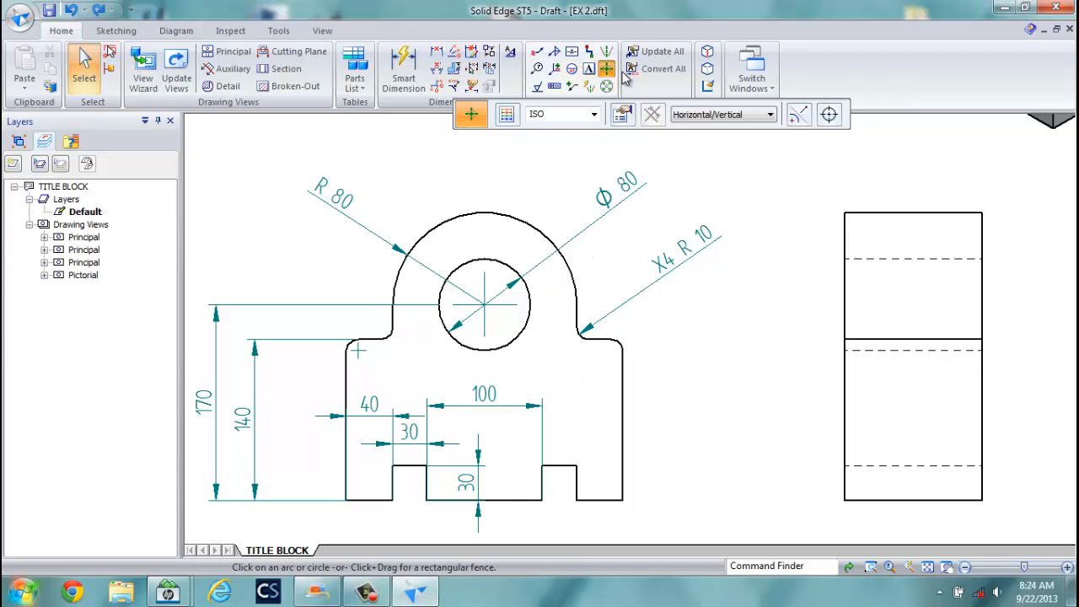
{"action": "left_click", "coordinate": [621, 114]}
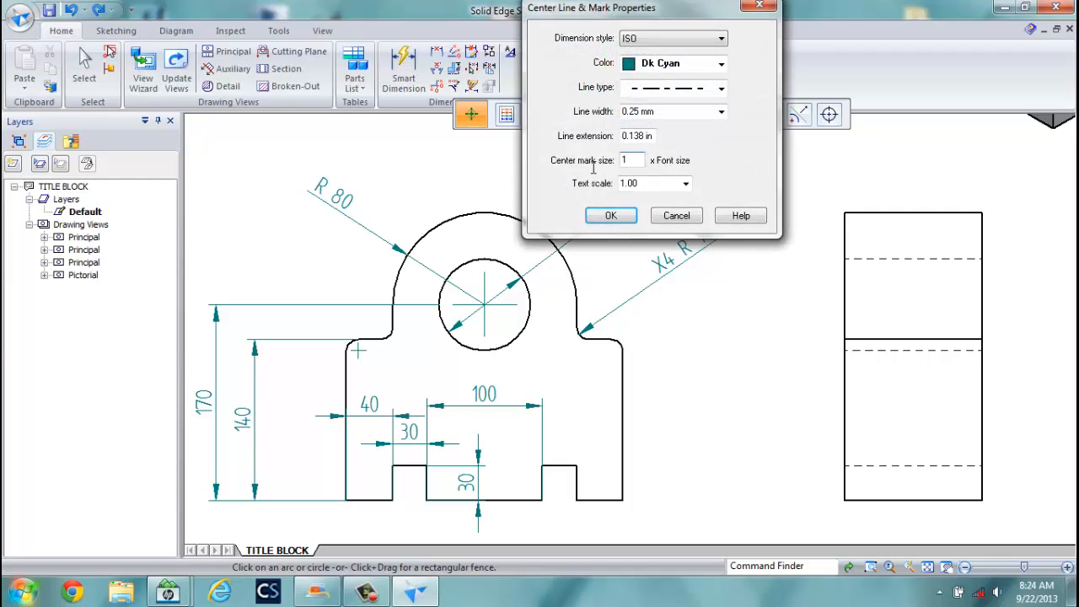
{"action": "key", "text": "Return"}
{"action": "left_click", "coordinate": [389, 335]}
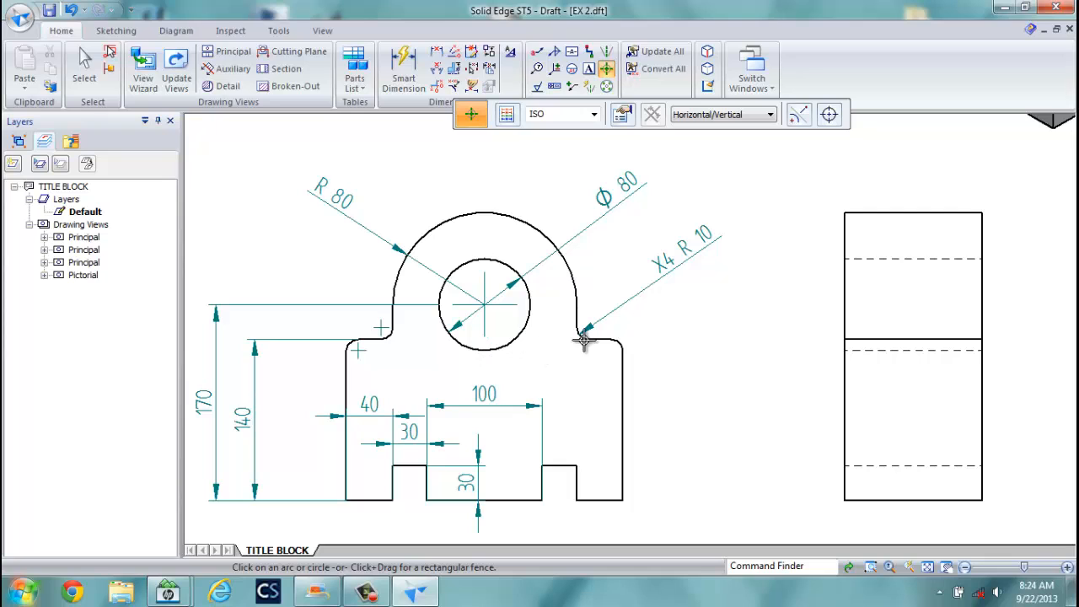
{"action": "left_click", "coordinate": [620, 341]}
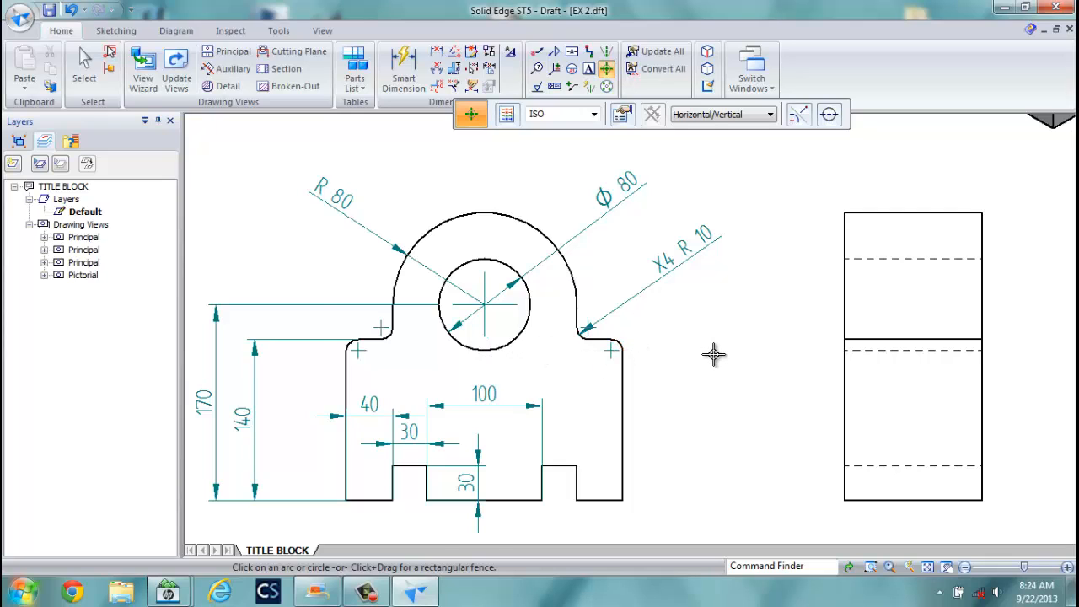
{"action": "scroll", "coordinate": [713, 355], "scroll_direction": "up", "scroll_amount": 3}
{"action": "scroll", "coordinate": [715, 354], "scroll_direction": "down", "scroll_amount": 8}
{"action": "middle_click_drag", "start_coordinate": [715, 354], "coordinate": [674, 354]}
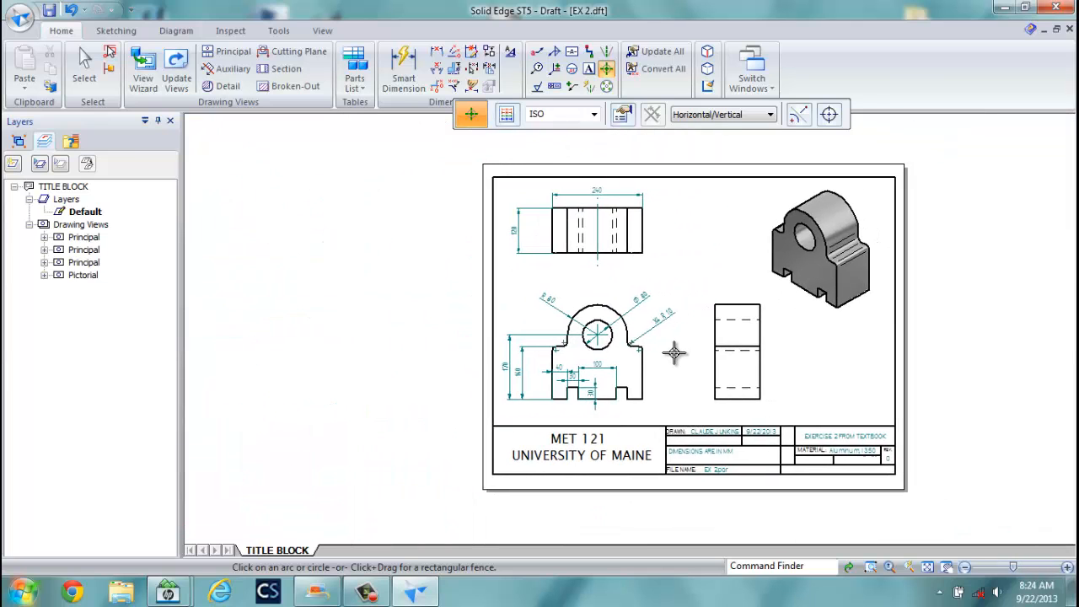
Type TOP VIEW, FRONT VIEW, R. SIDE VIEW and ISOMETRIC as .125 text lines on the sheet.
{"action": "left_click", "coordinate": [589, 71]}
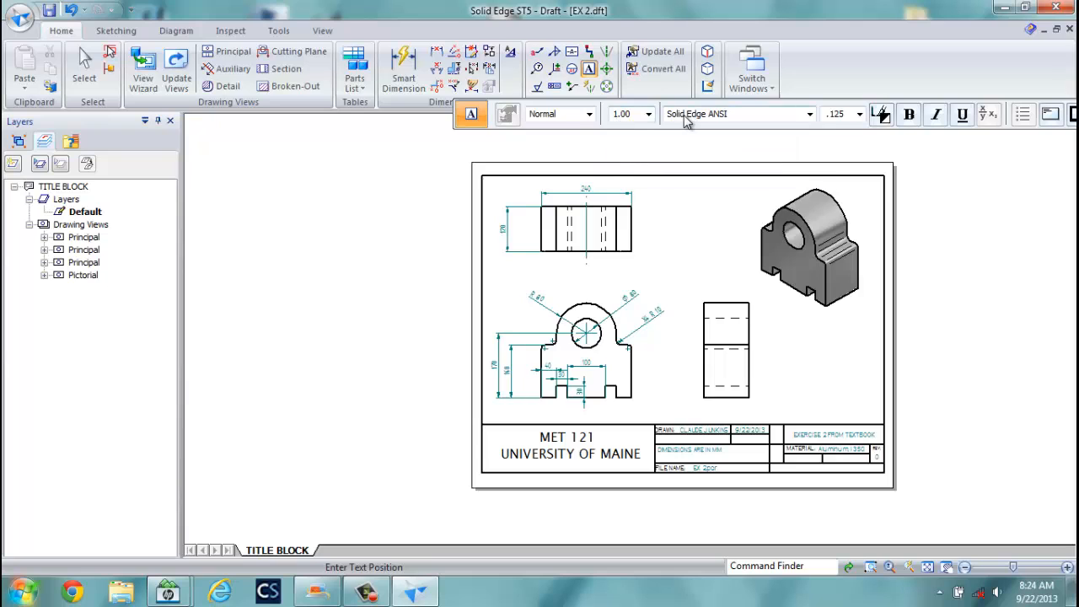
{"action": "left_click", "coordinate": [859, 115]}
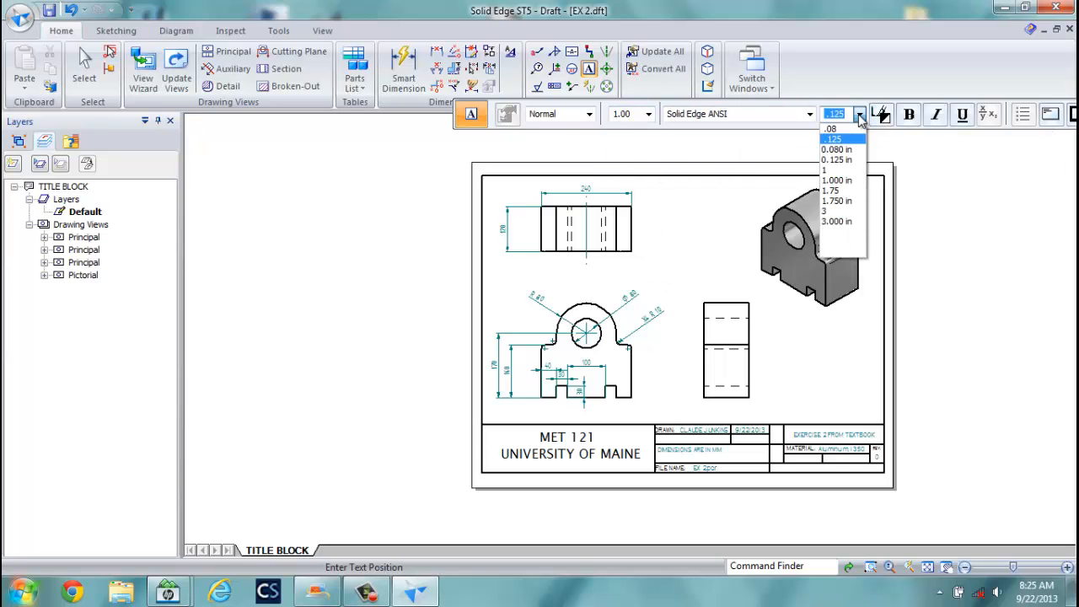
{"action": "left_click", "coordinate": [851, 139]}
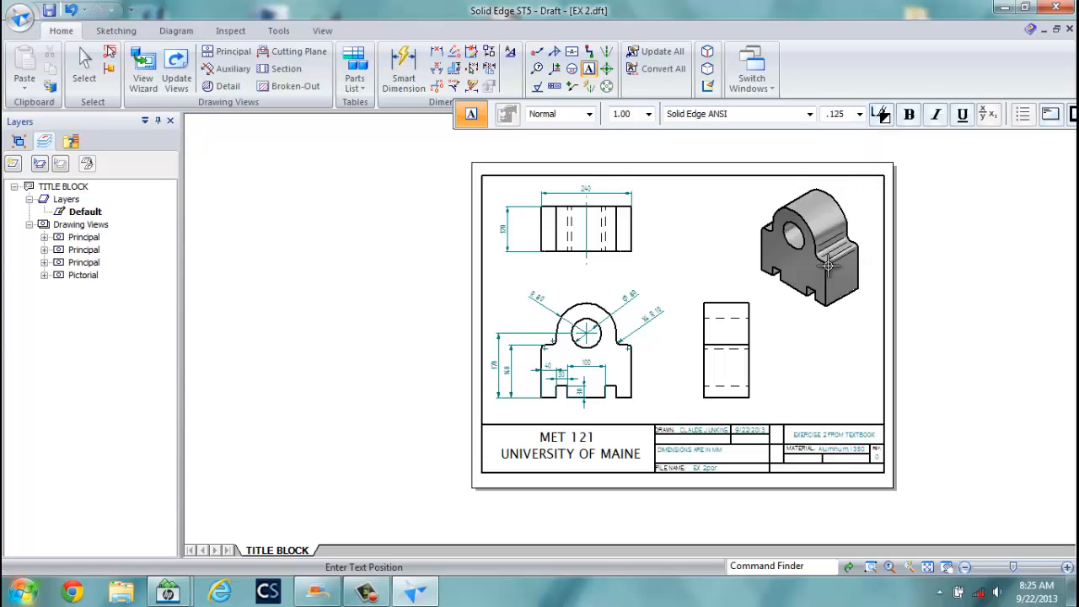
{"action": "left_click", "coordinate": [794, 357]}
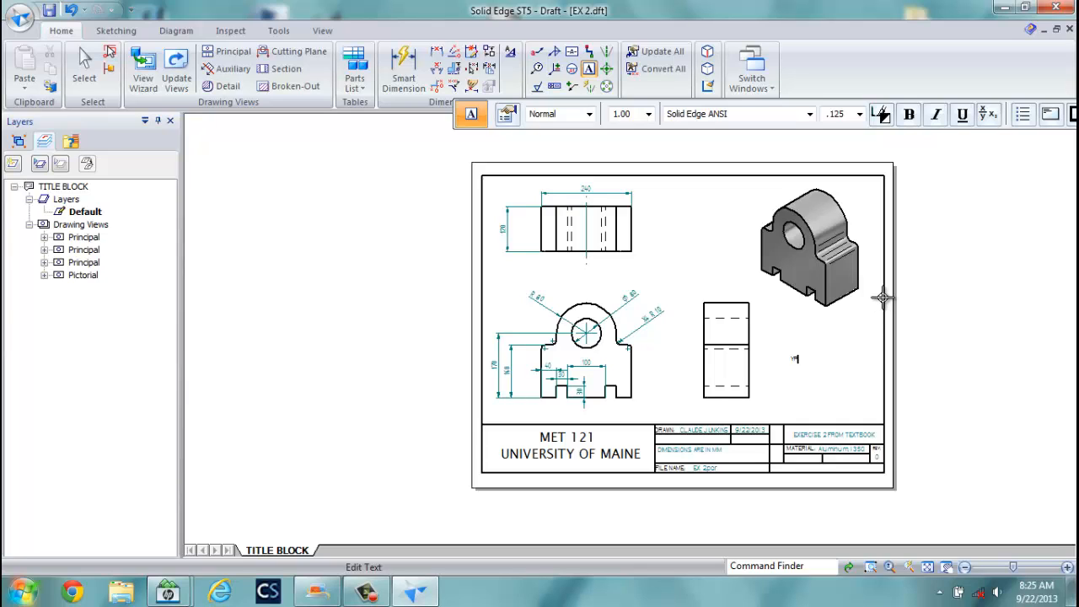
{"action": "scroll", "coordinate": [851, 307], "scroll_direction": "up", "scroll_amount": 2}
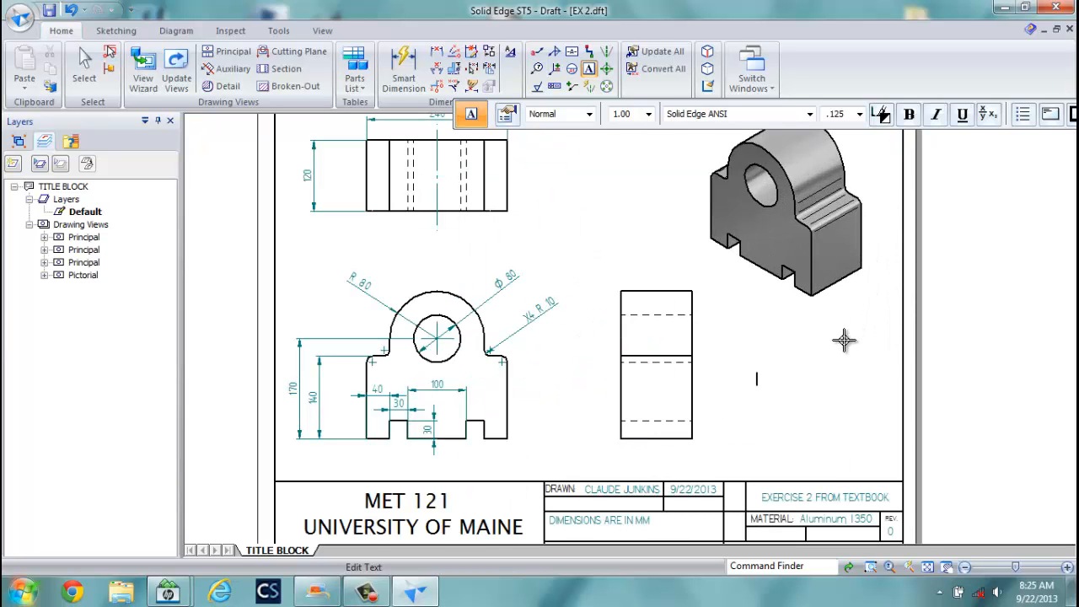
{"action": "type", "text": "P VIEW"}
{"action": "key", "text": "Return"}
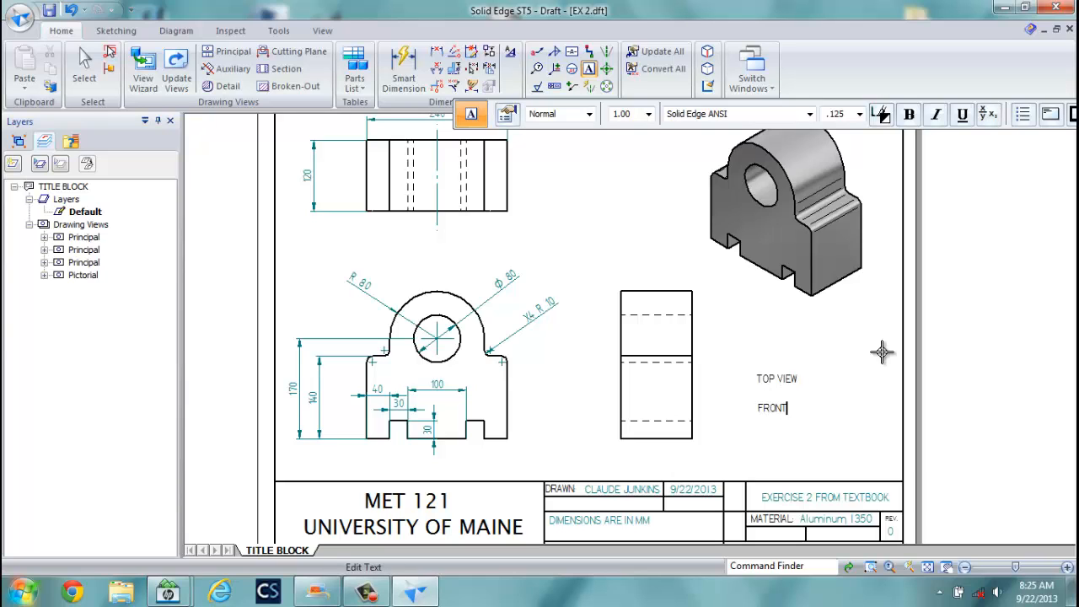
{"action": "key", "text": "Return"}
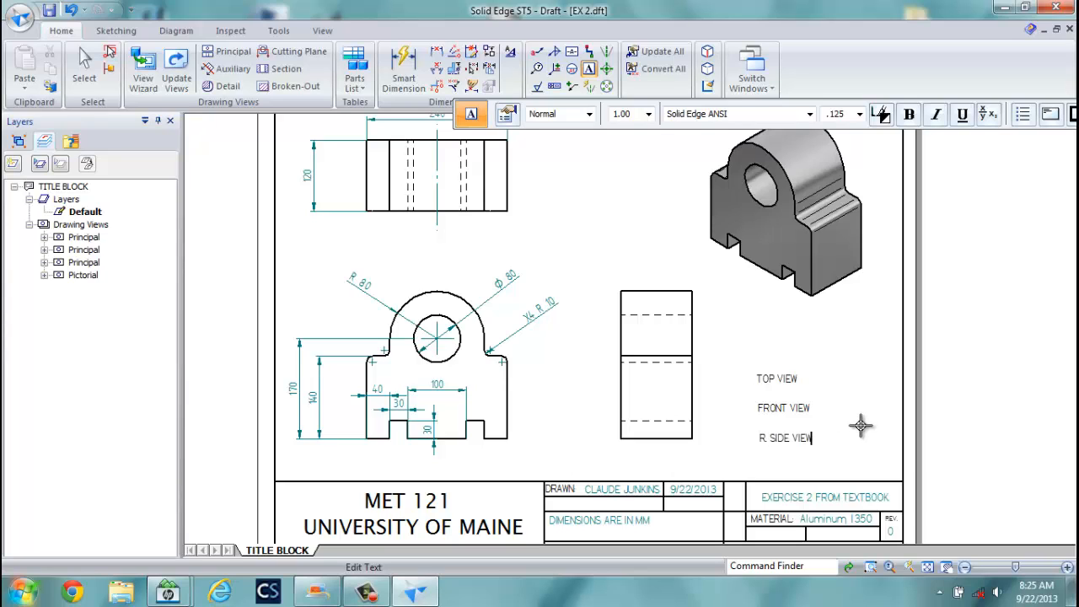
{"action": "key", "text": "Return"}
{"action": "left_click", "coordinate": [85, 76]}
Drag the TOP VIEW, FRONT VIEW, R. SIDE VIEW and ISOMETRIC labels under their matching views.
{"action": "left_click", "coordinate": [775, 379]}
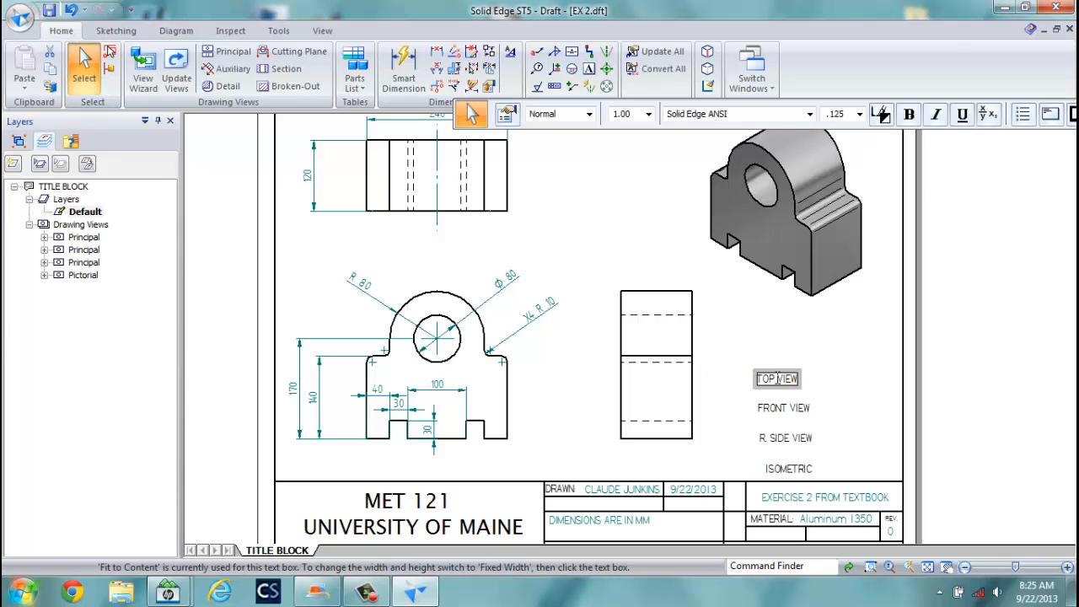
{"action": "left_click_drag", "start_coordinate": [769, 371], "coordinate": [430, 249]}
{"action": "left_click_drag", "start_coordinate": [768, 409], "coordinate": [424, 460]}
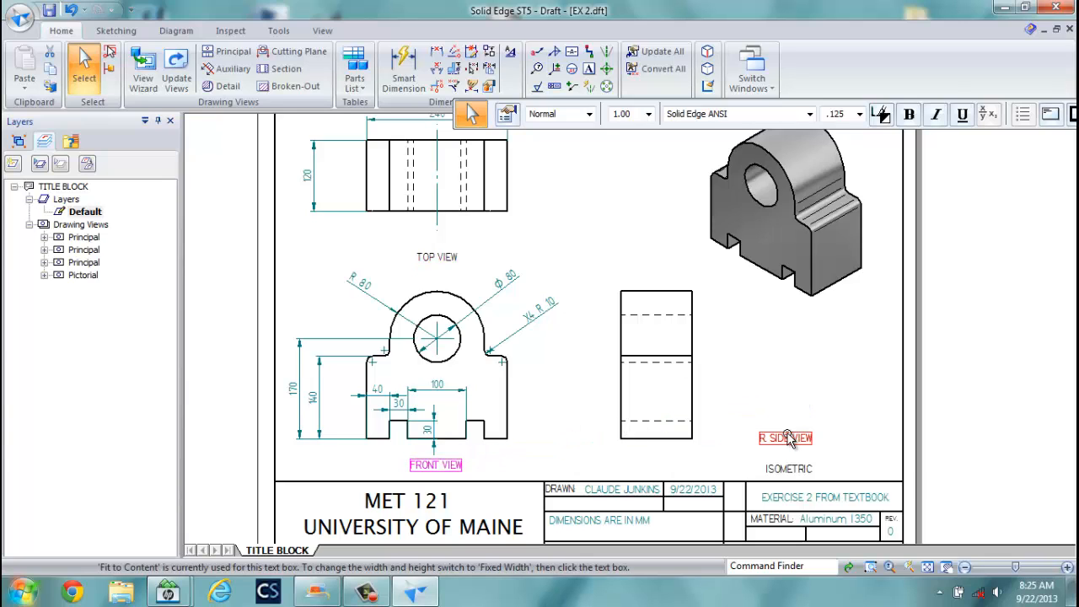
{"action": "left_click_drag", "start_coordinate": [784, 438], "coordinate": [657, 459]}
{"action": "left_click_drag", "start_coordinate": [784, 469], "coordinate": [784, 334]}
{"action": "scroll", "coordinate": [831, 386], "scroll_direction": "up", "scroll_amount": 1}
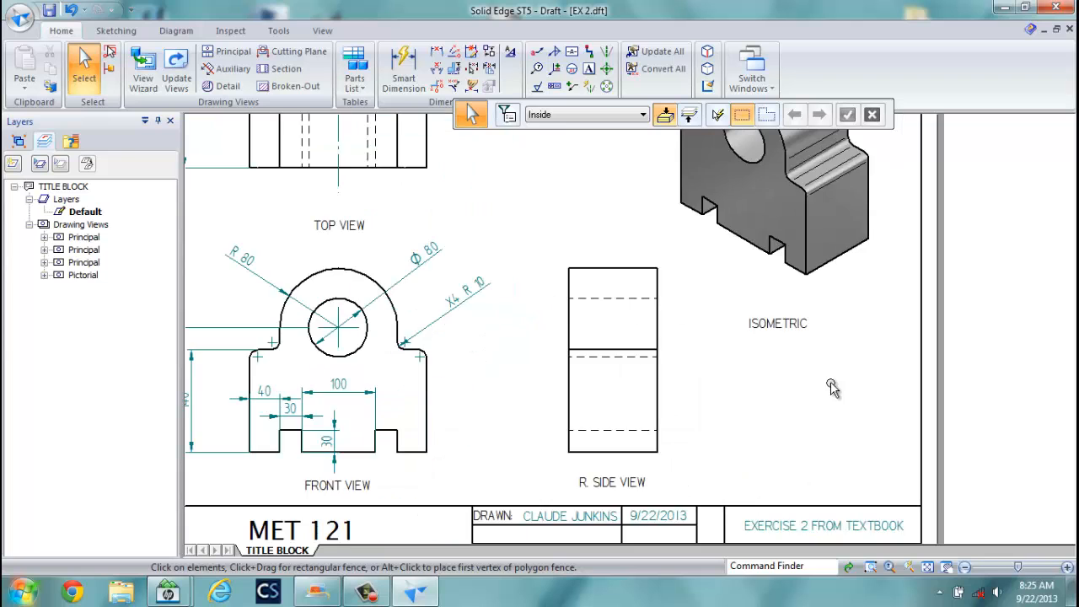
{"action": "scroll", "coordinate": [832, 385], "scroll_direction": "down", "scroll_amount": 3}
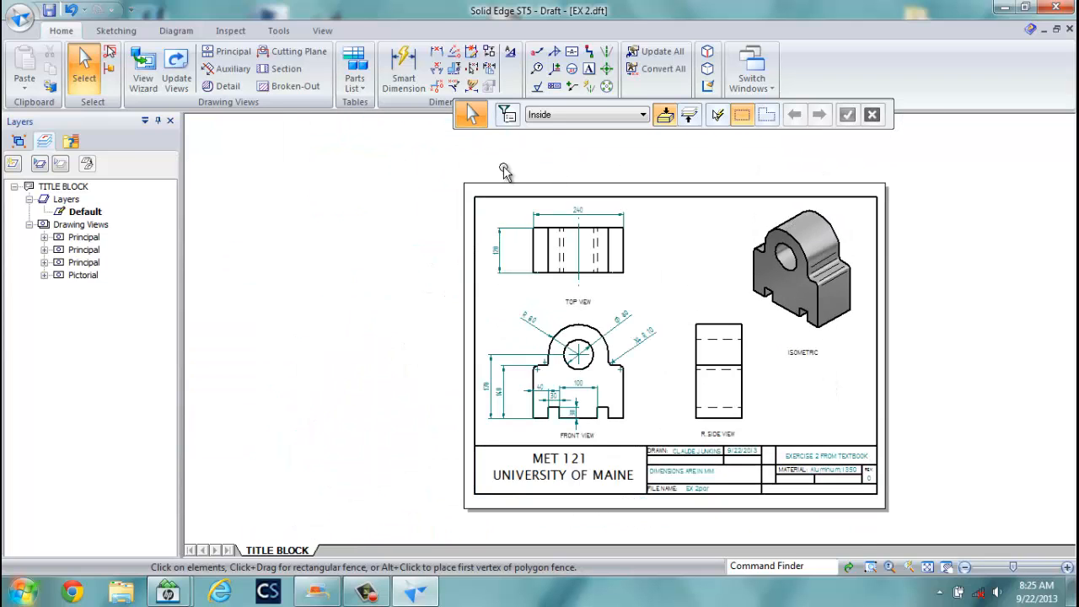
Type the text SCALE: 1:4 near the title block.
{"action": "left_click", "coordinate": [143, 83]}
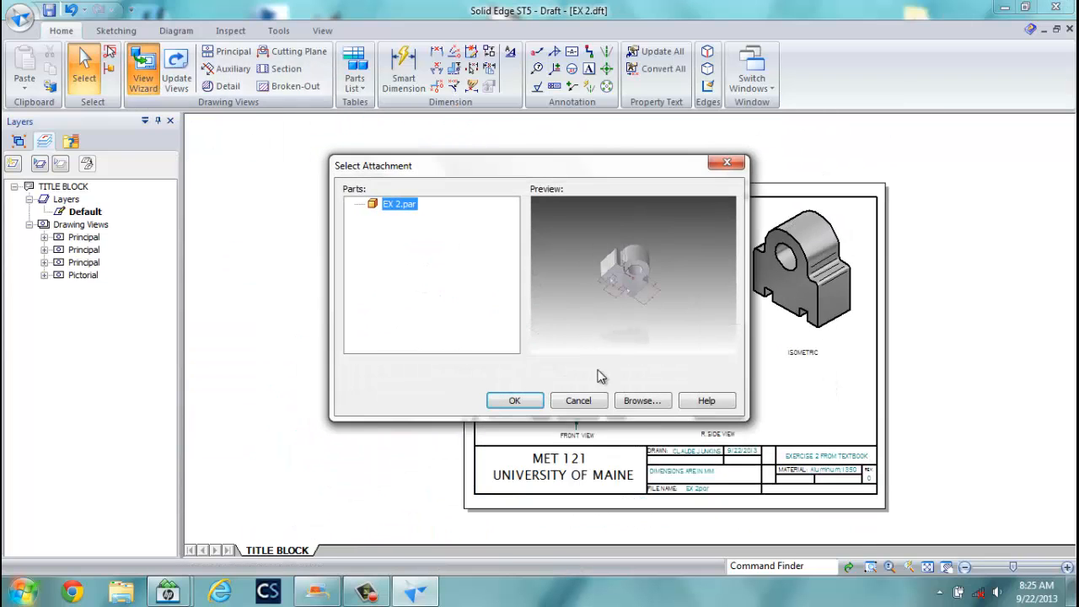
{"action": "left_click", "coordinate": [578, 401]}
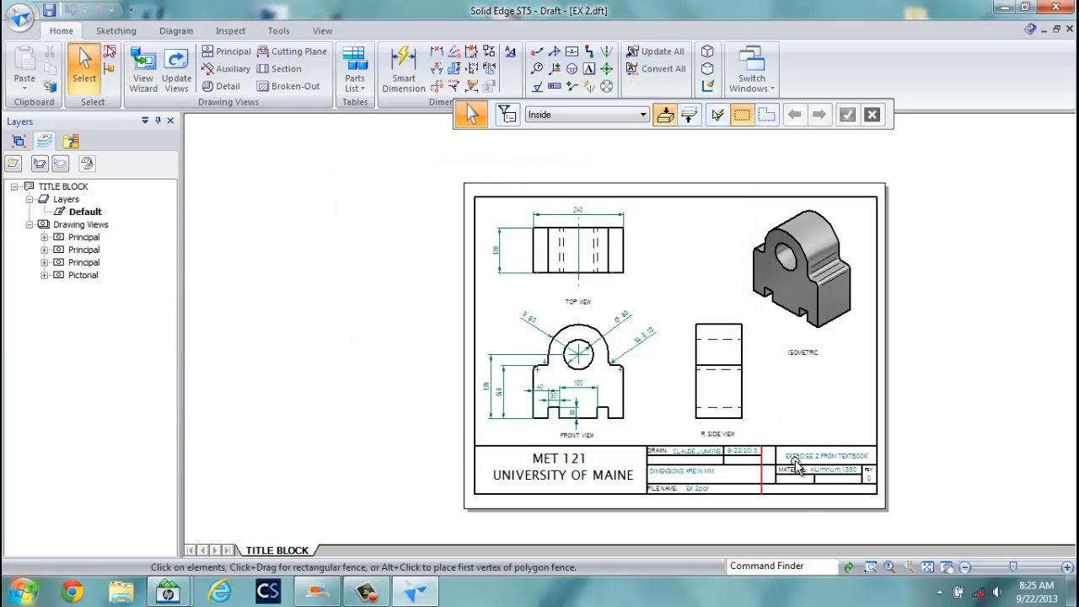
{"action": "scroll", "coordinate": [796, 493], "scroll_direction": "up", "scroll_amount": 3}
{"action": "scroll", "coordinate": [796, 493], "scroll_direction": "up", "scroll_amount": 3}
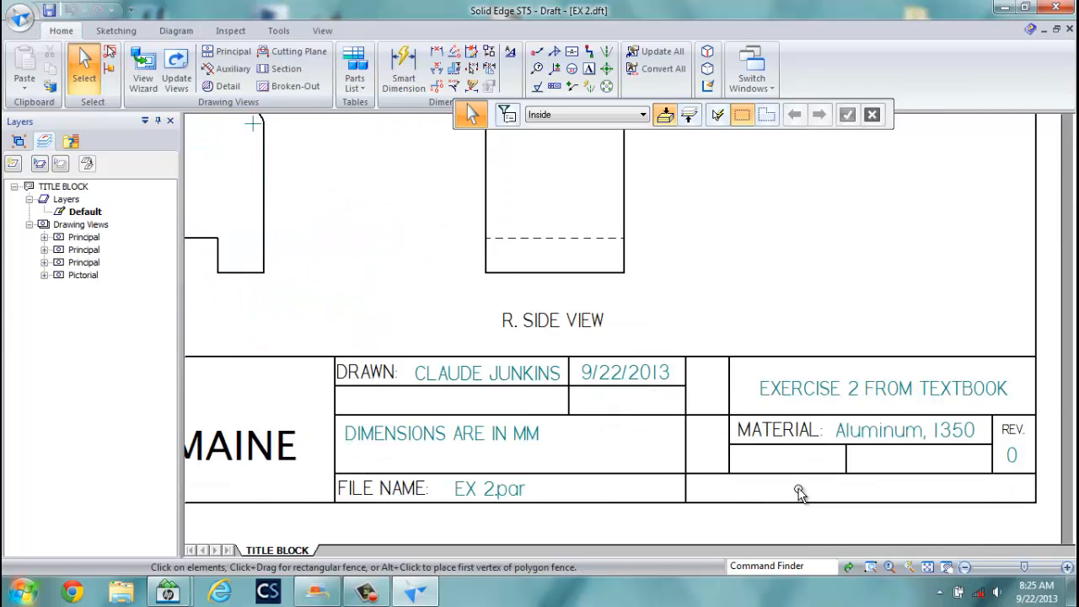
{"action": "left_click", "coordinate": [589, 69]}
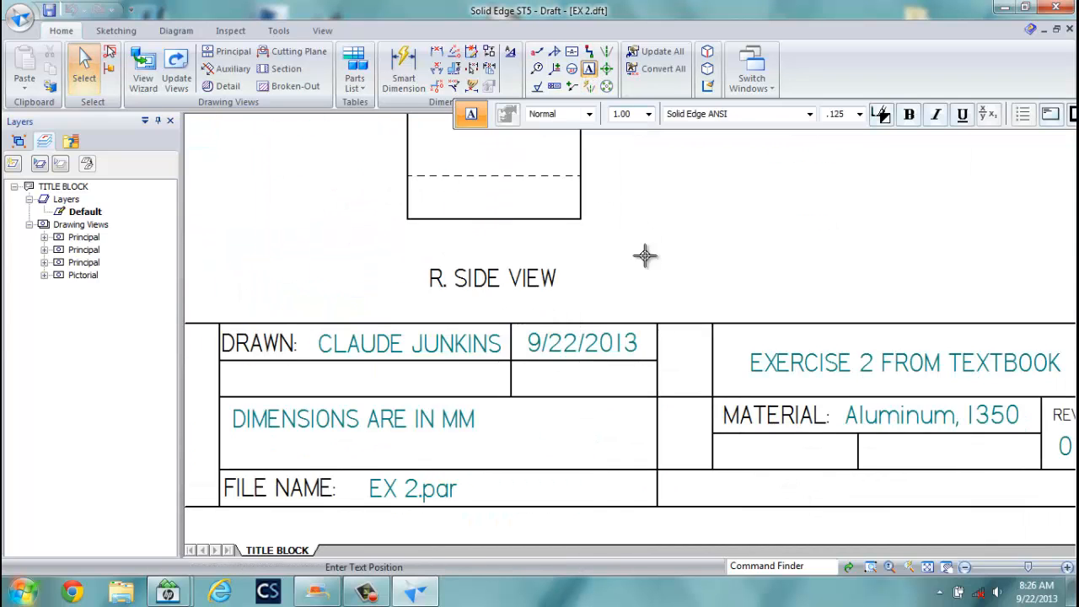
{"action": "left_click", "coordinate": [717, 459]}
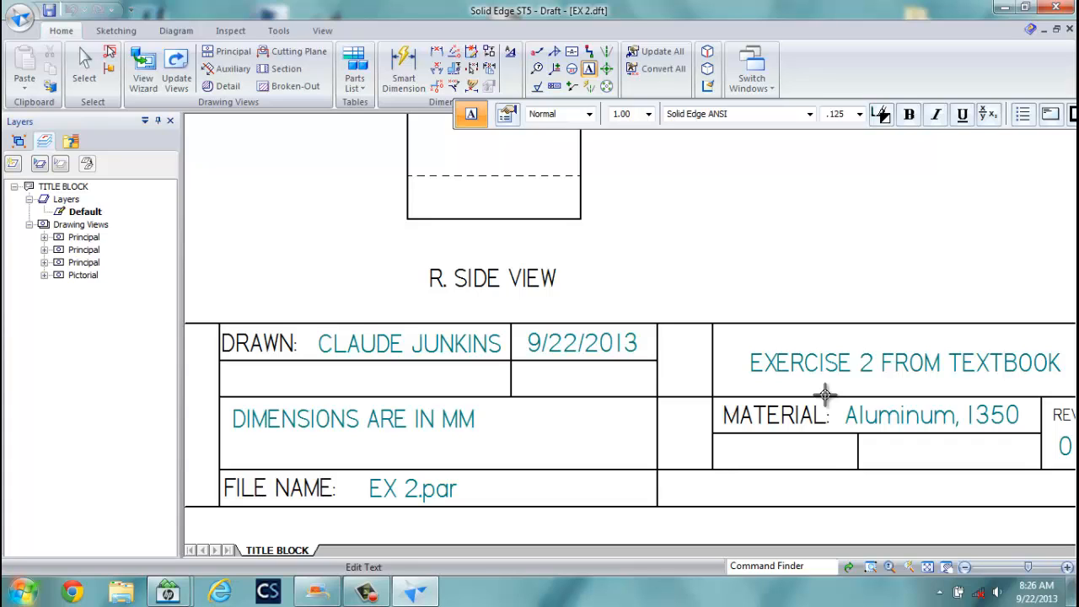
{"action": "type", "text": "SCALE: 1:4"}
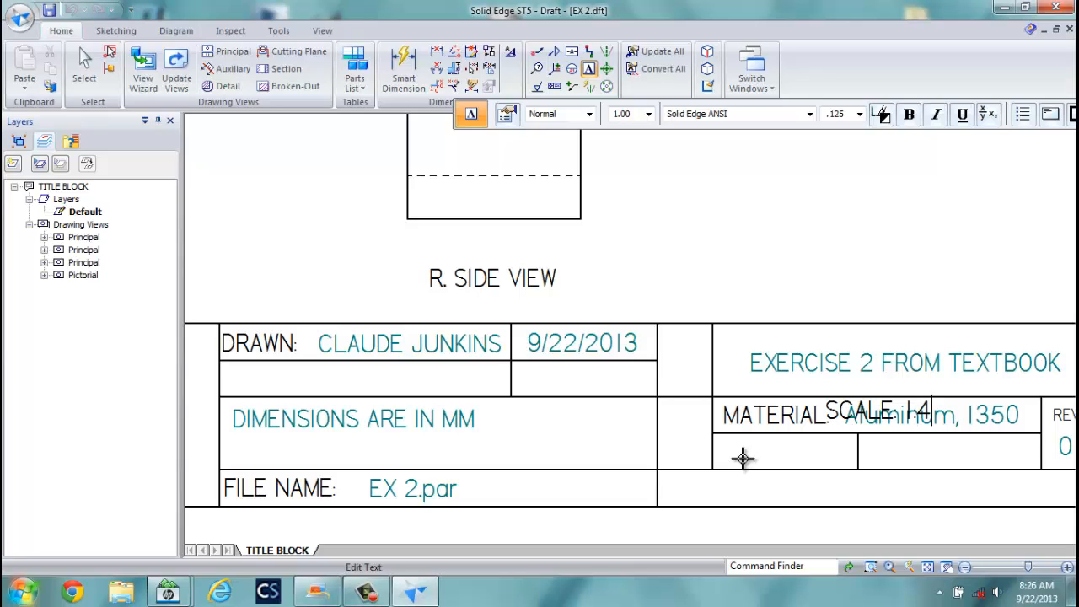
Move the SCALE: 1:4 text into the cell below MATERIAL and fit the sheet.
{"action": "left_click", "coordinate": [85, 63]}
{"action": "left_click", "coordinate": [833, 418]}
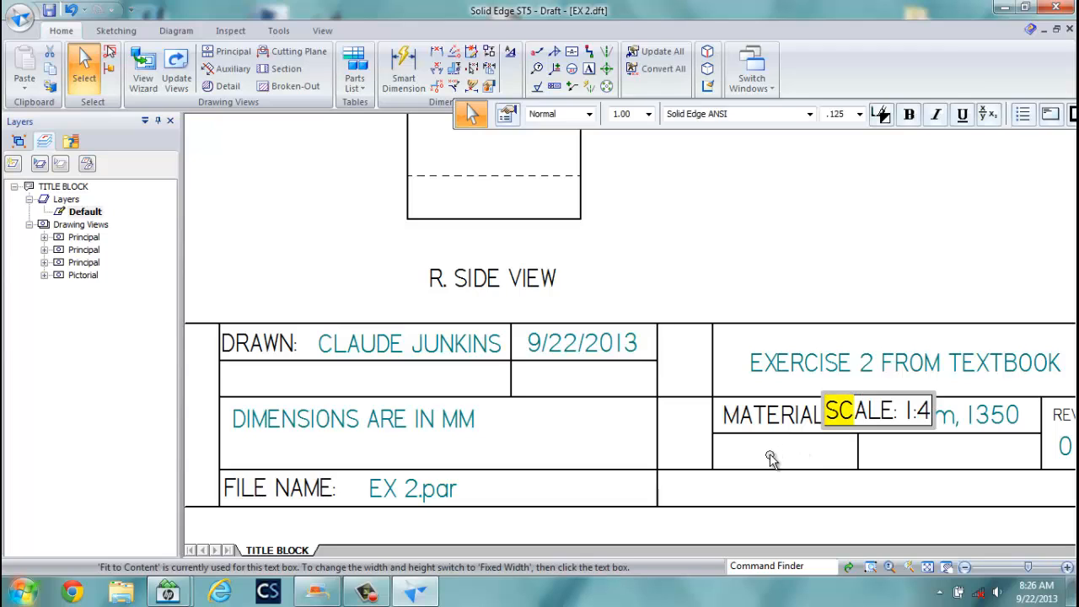
{"action": "left_click_drag", "start_coordinate": [870, 428], "coordinate": [763, 469]}
{"action": "left_click", "coordinate": [726, 229]}
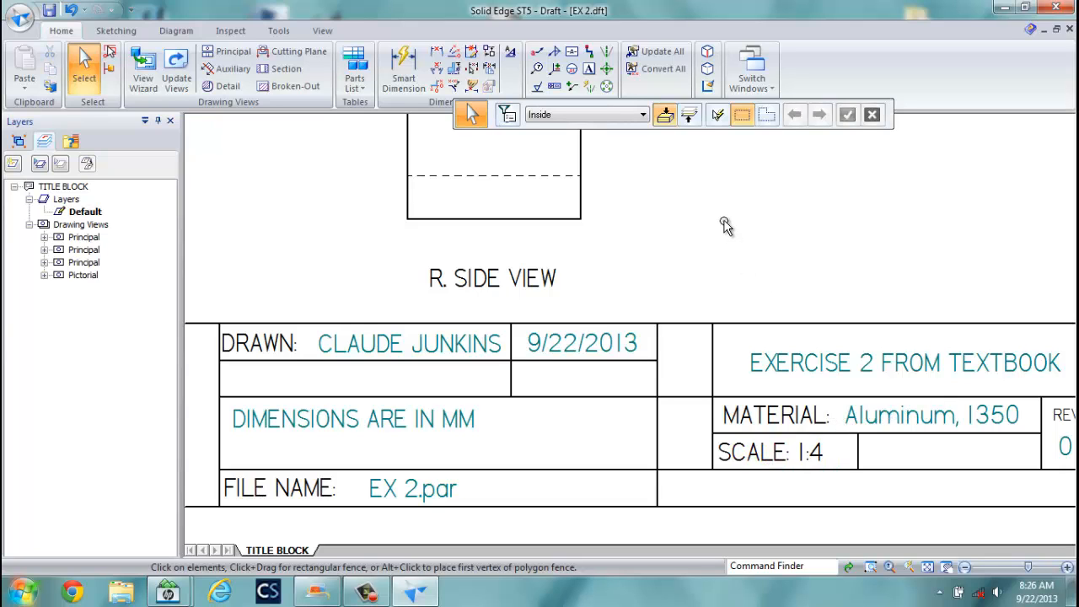
{"action": "left_click", "coordinate": [927, 566]}
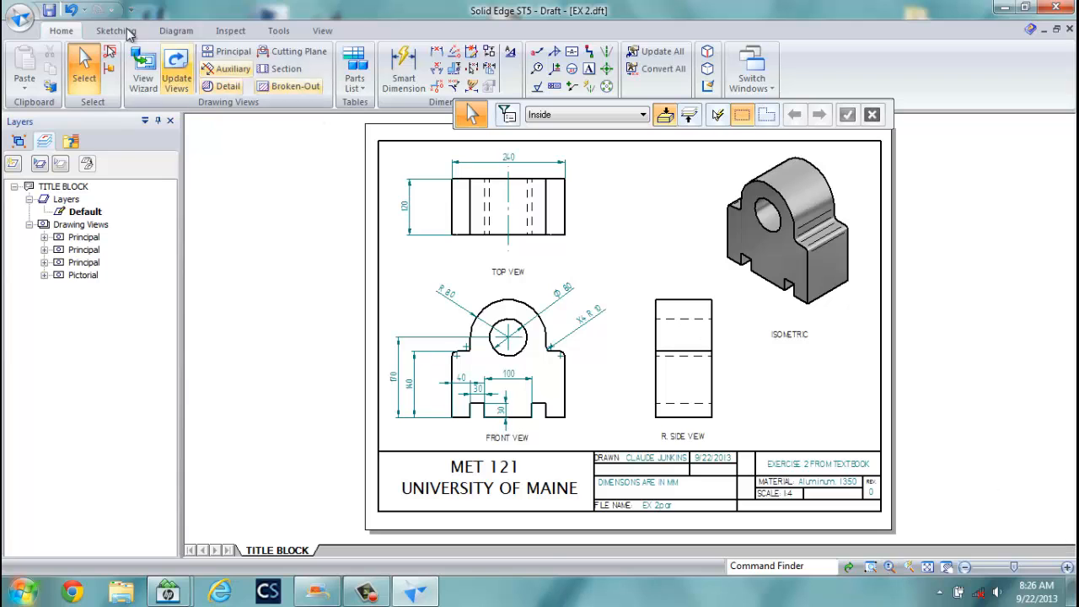
Save EX 2.dft, preview it, and print one page on the hp psc 1310 series printer.
{"action": "left_click", "coordinate": [23, 21]}
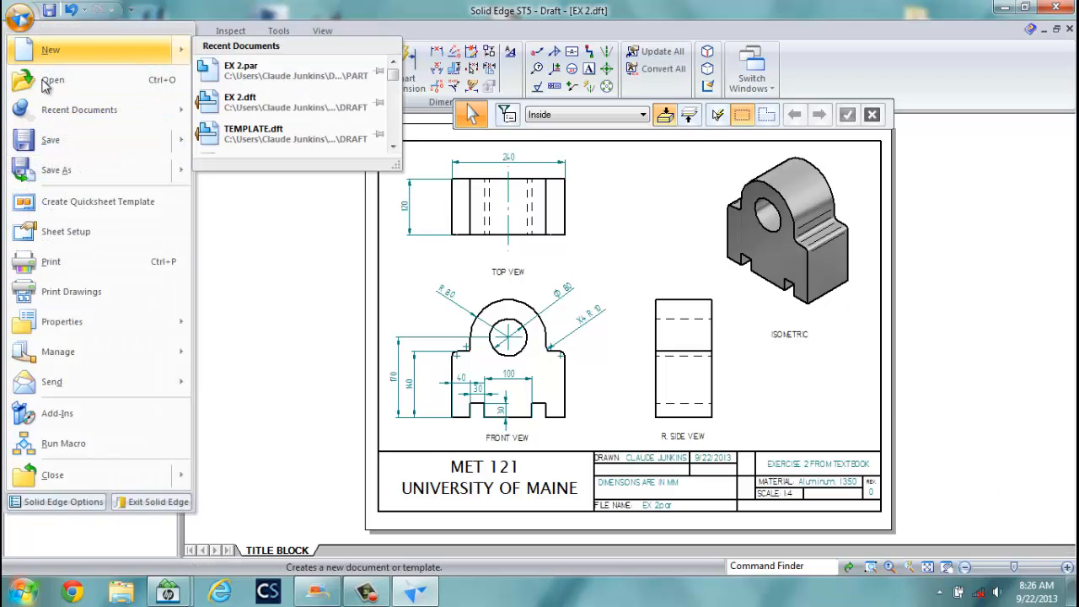
{"action": "left_click", "coordinate": [48, 140]}
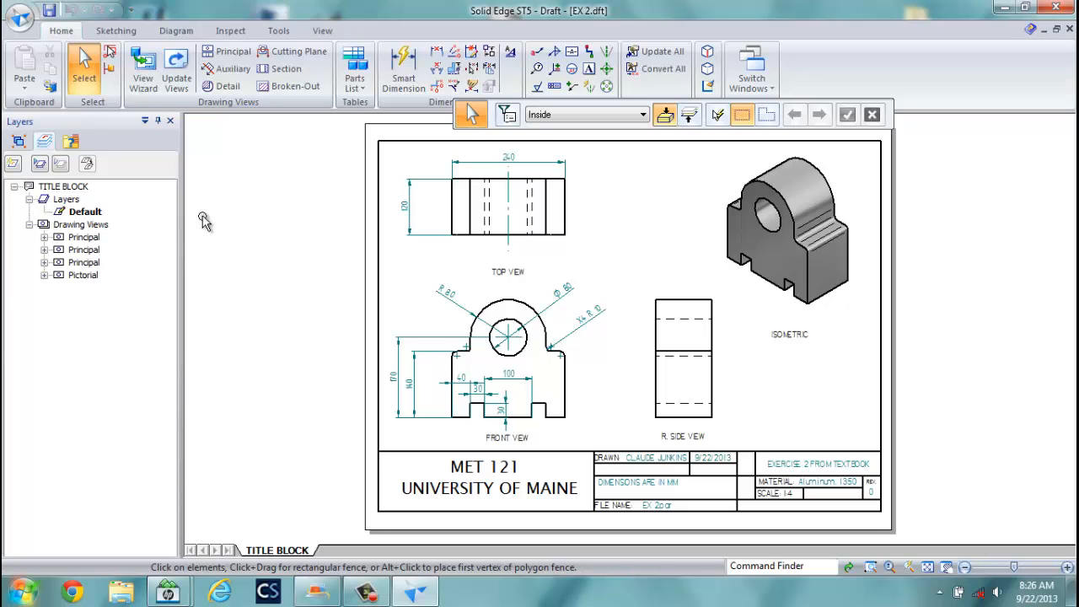
{"action": "left_click", "coordinate": [22, 21]}
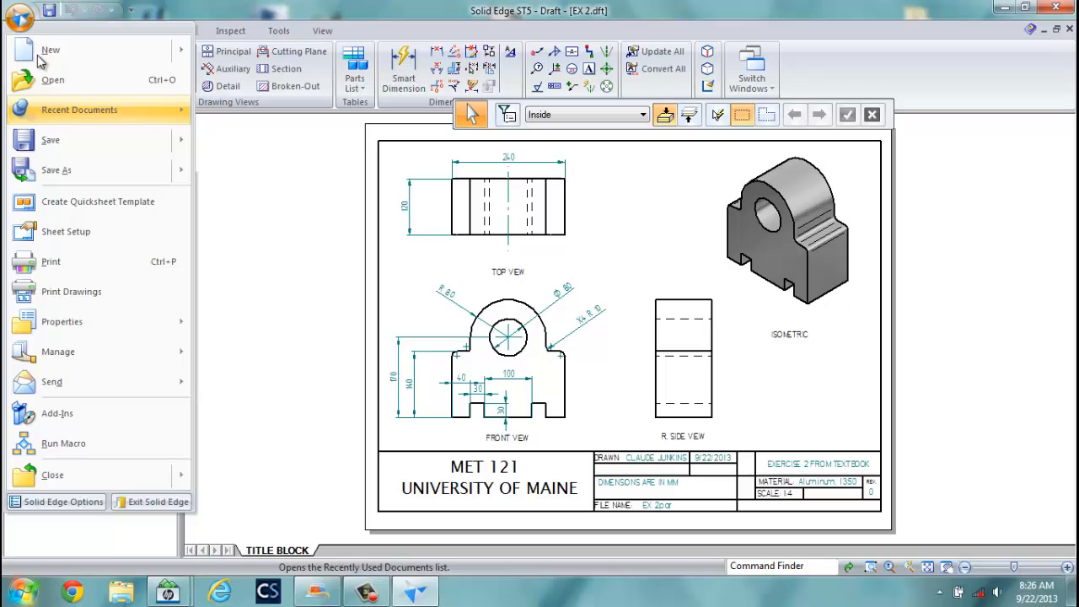
{"action": "left_click", "coordinate": [76, 260]}
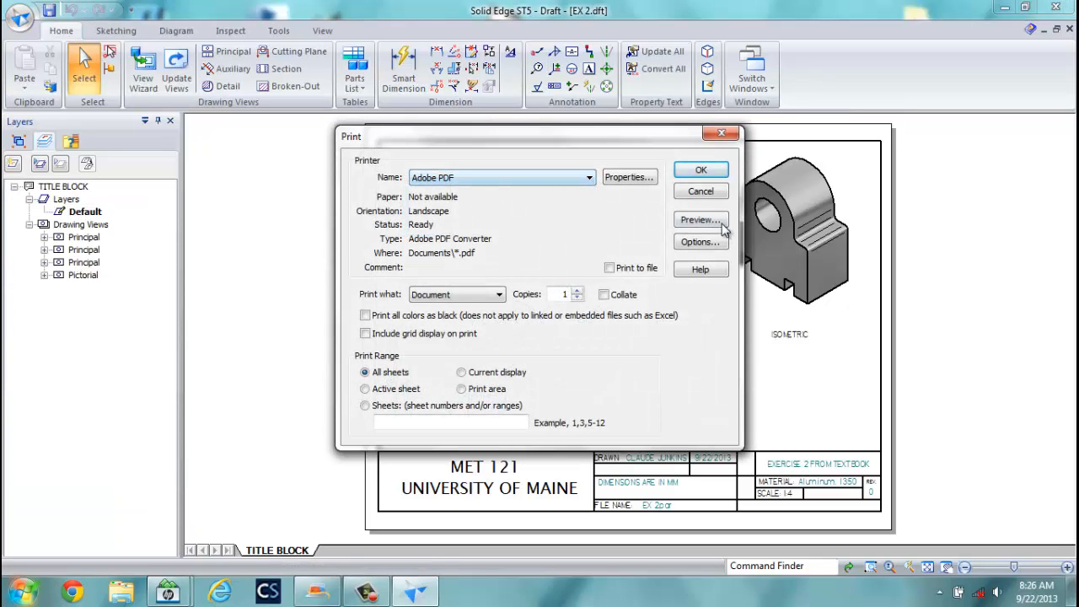
{"action": "left_click", "coordinate": [590, 179]}
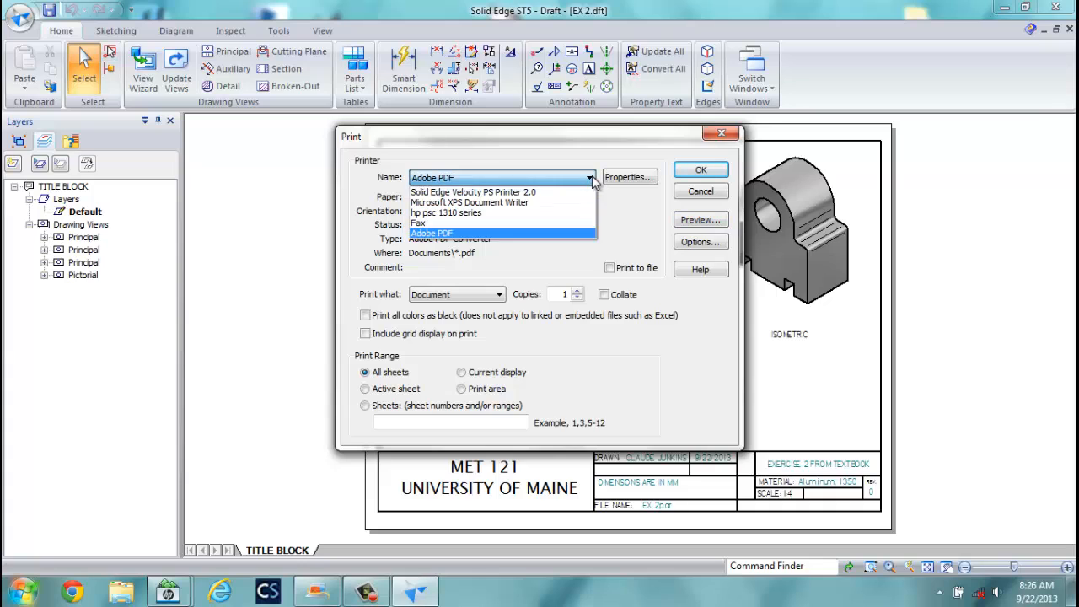
{"action": "left_click", "coordinate": [526, 212]}
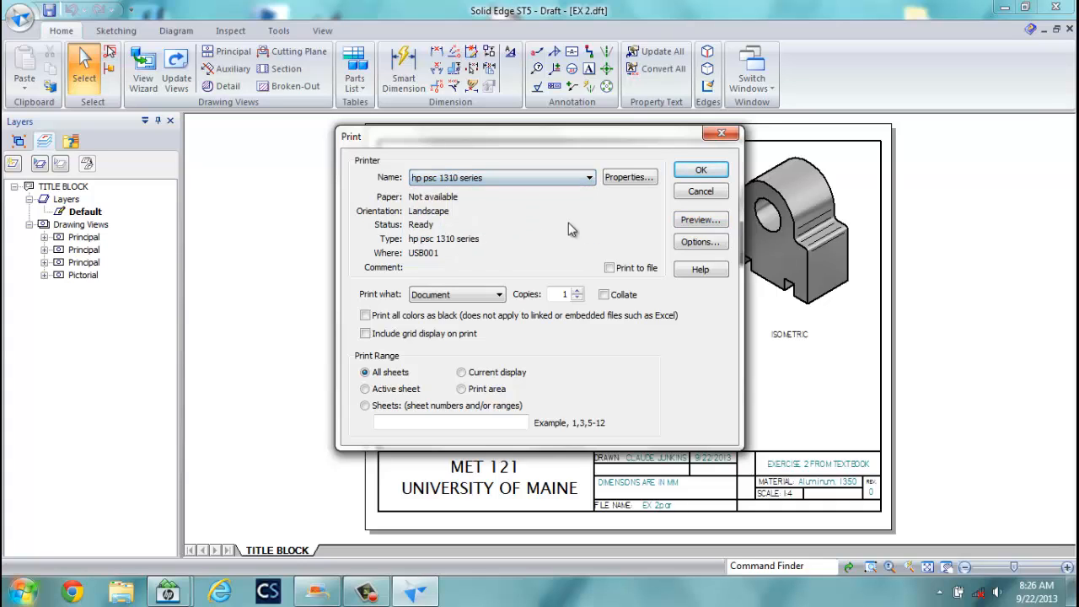
{"action": "left_click", "coordinate": [699, 220]}
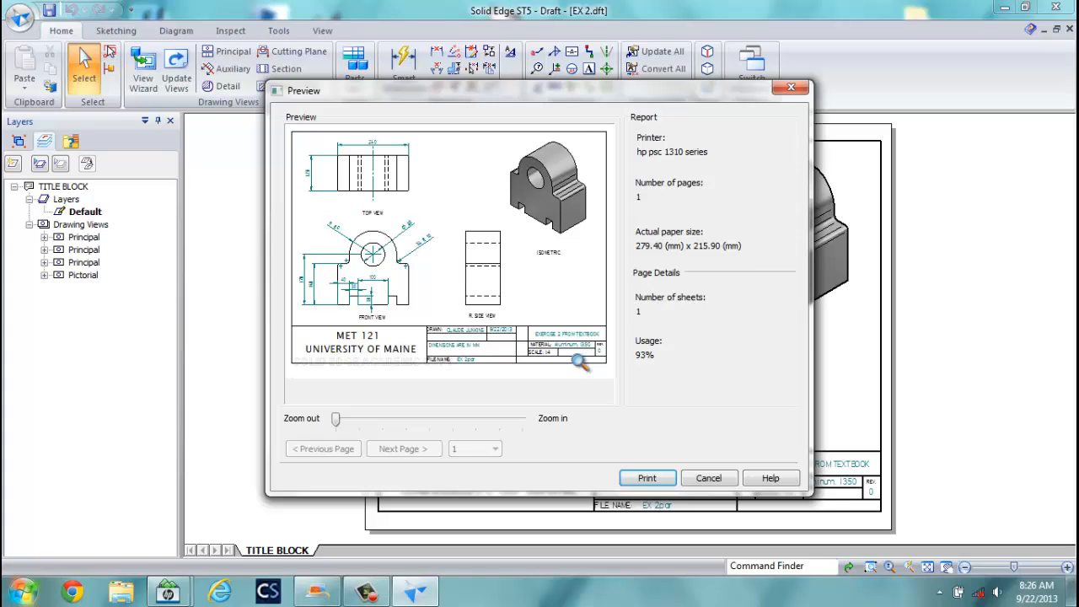
{"action": "left_click", "coordinate": [644, 478]}
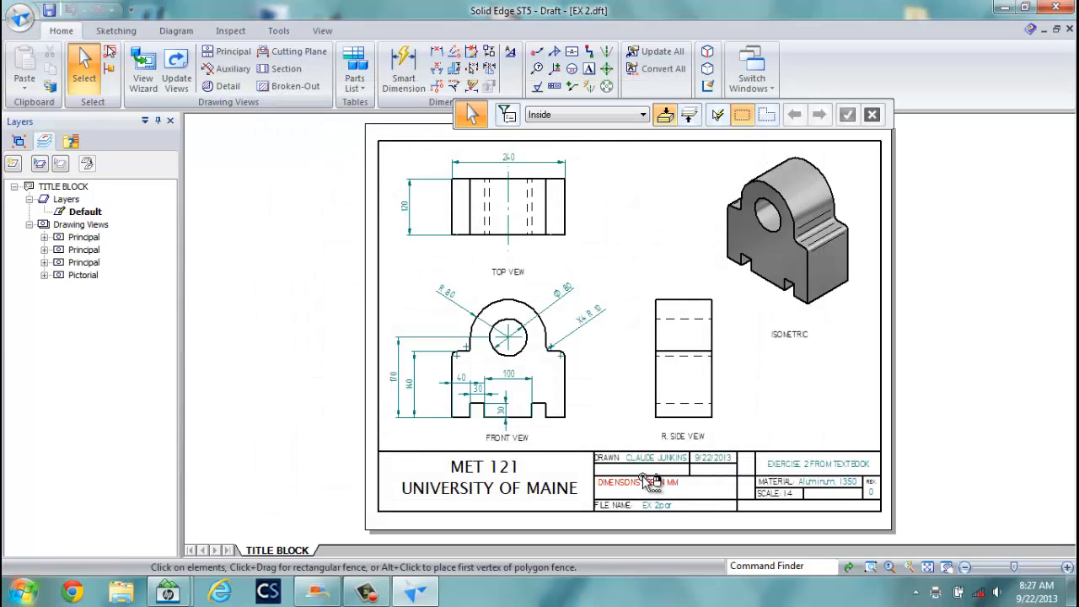